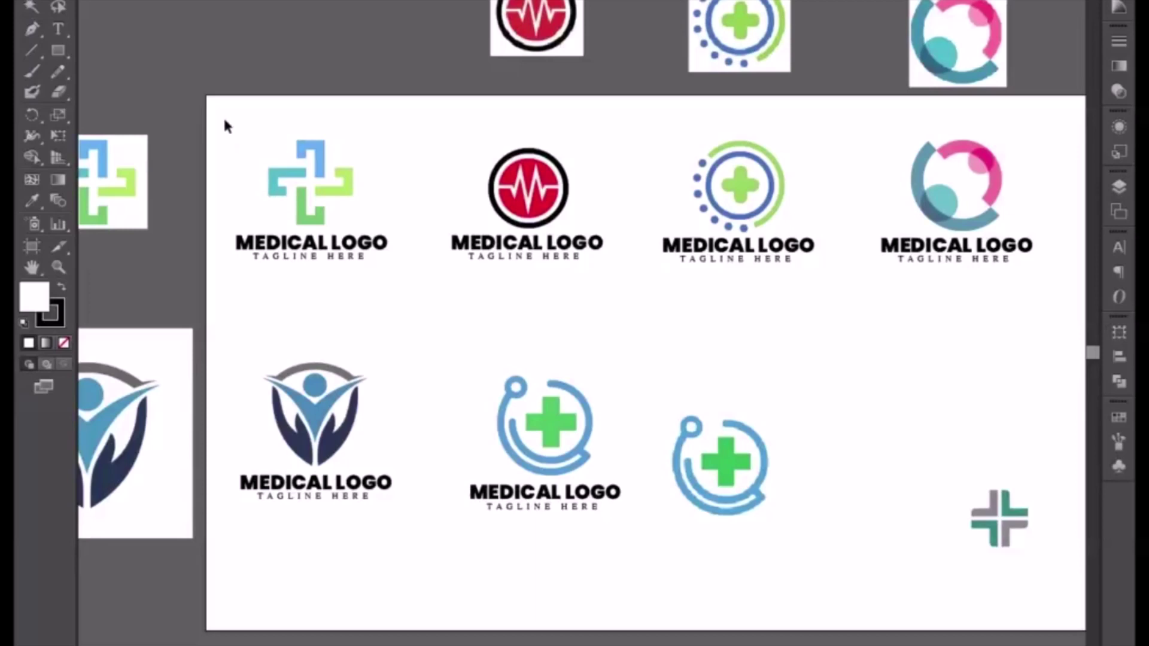
Select the first cross-shaped medical logo and drag it onto the fitness flyer document's tab.
{"action": "left_click_drag", "start_coordinate": [224, 119], "coordinate": [404, 295]}
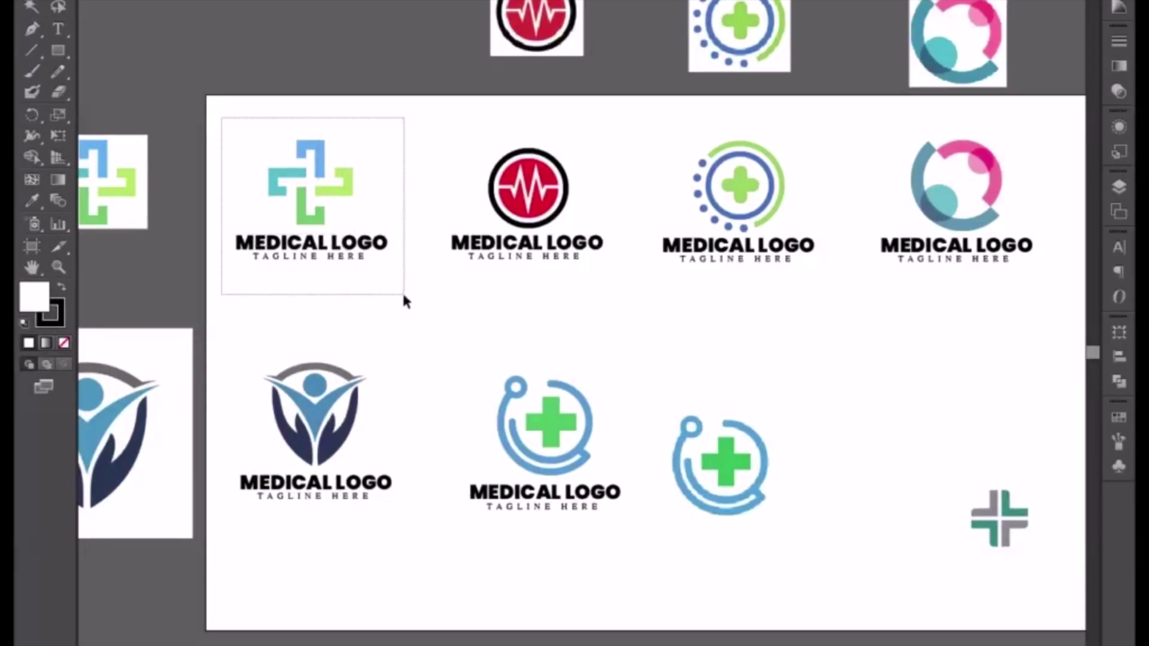
{"action": "mouse_move", "coordinate": [404, 296]}
{"action": "left_mouse_down"}
{"action": "mouse_move", "coordinate": [626, 309]}
{"action": "mouse_move", "coordinate": [413, 303]}
{"action": "left_mouse_up"}
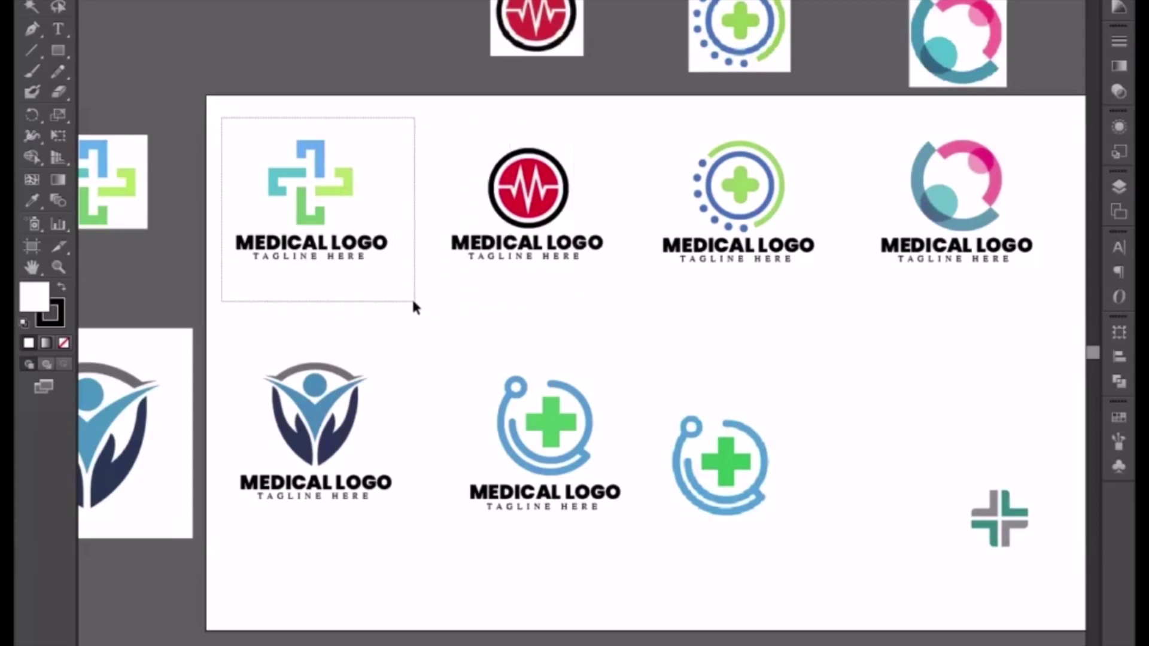
{"action": "left_click_drag", "start_coordinate": [414, 304], "coordinate": [414, 303]}
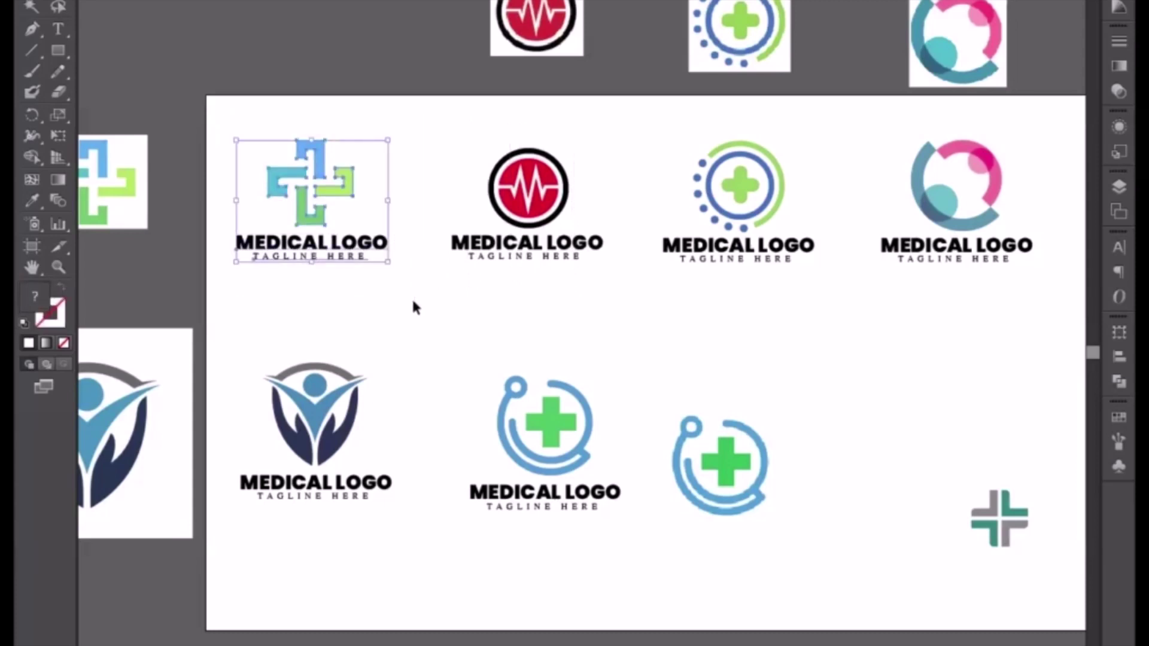
{"action": "key", "text": "a"}
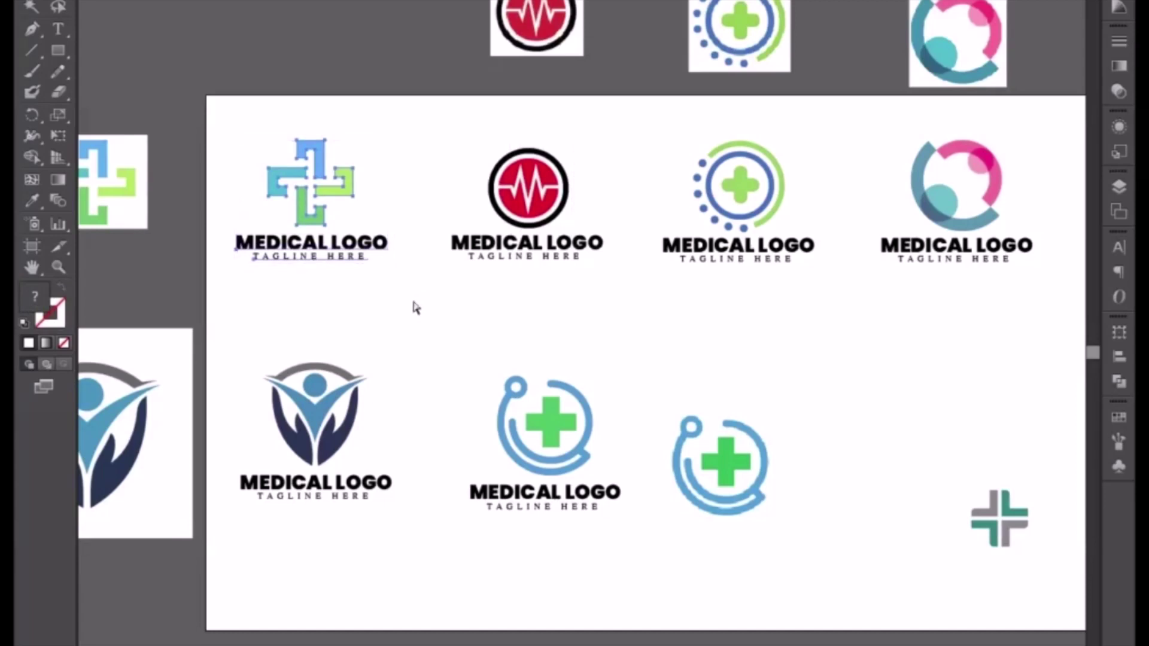
{"action": "key", "text": "v"}
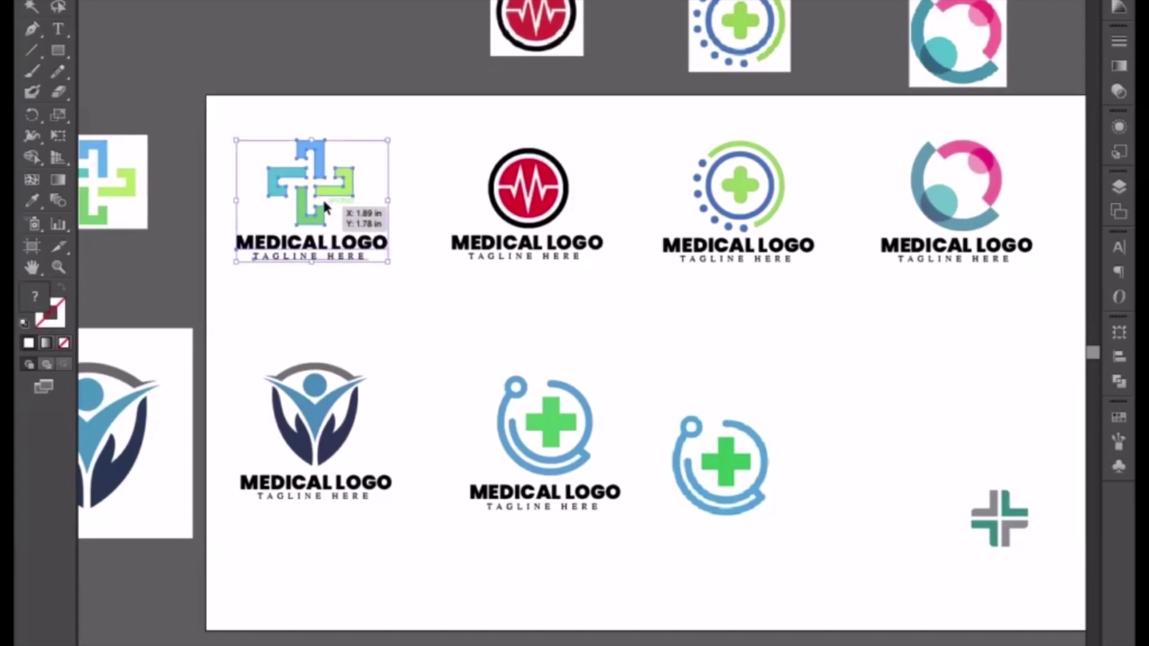
{"action": "left_click_drag", "start_coordinate": [313, 131], "coordinate": [297, 1]}
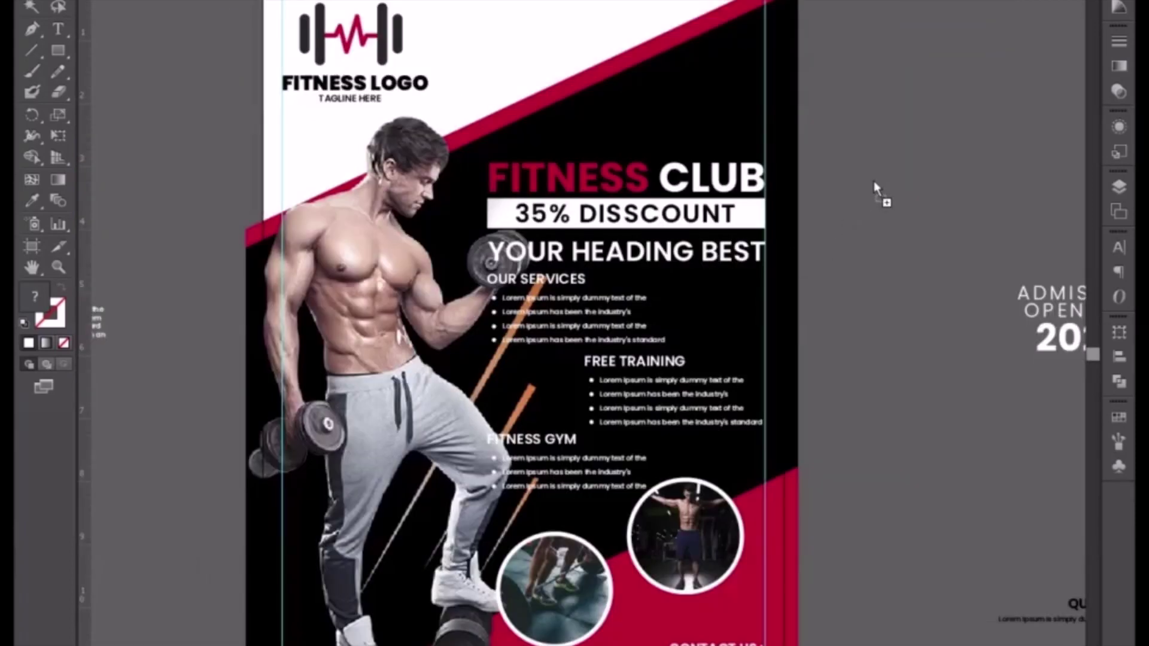
Drop the medical logo beside the flyer and scale it down.
{"action": "left_click_drag", "start_coordinate": [297, 2], "coordinate": [873, 198]}
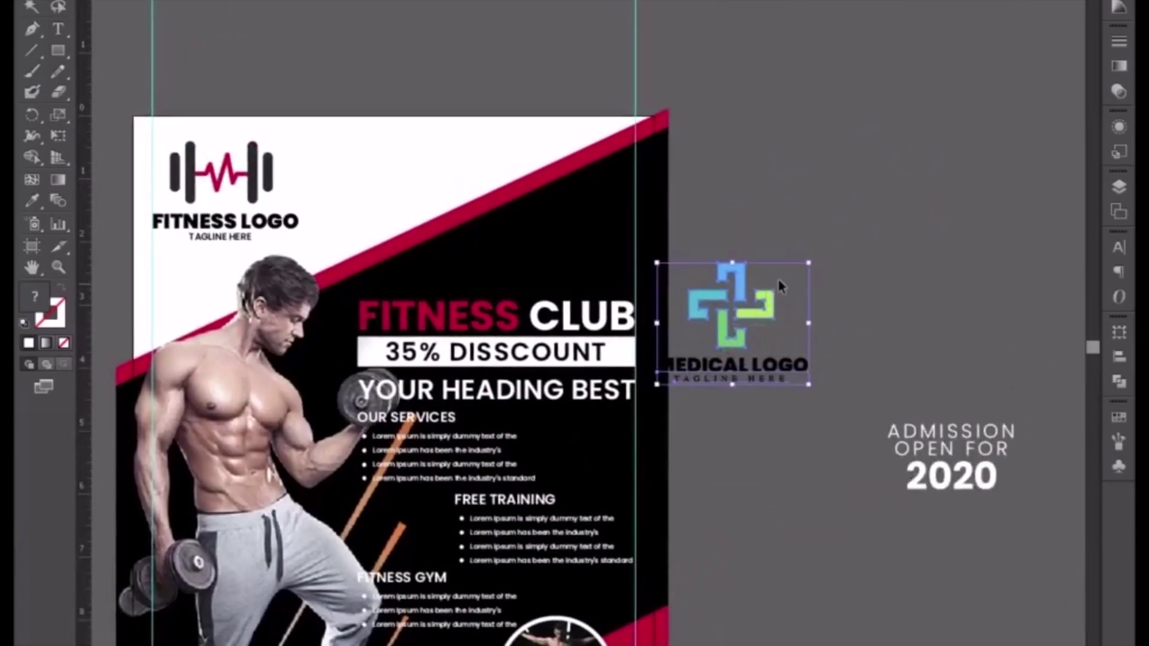
{"action": "mouse_move", "coordinate": [759, 302]}
{"action": "left_mouse_down"}
{"action": "mouse_move", "coordinate": [810, 261]}
{"action": "mouse_move", "coordinate": [816, 236]}
{"action": "left_mouse_up"}
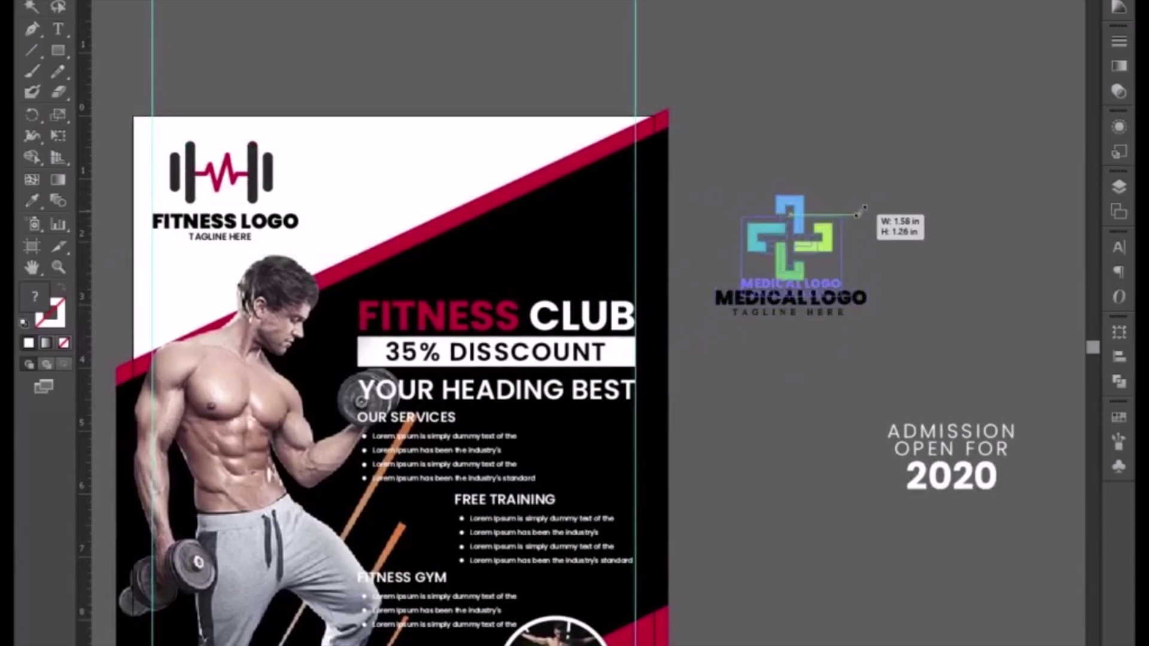
{"action": "left_click_drag", "start_coordinate": [868, 196], "coordinate": [841, 217]}
{"action": "left_click", "coordinate": [856, 294]}
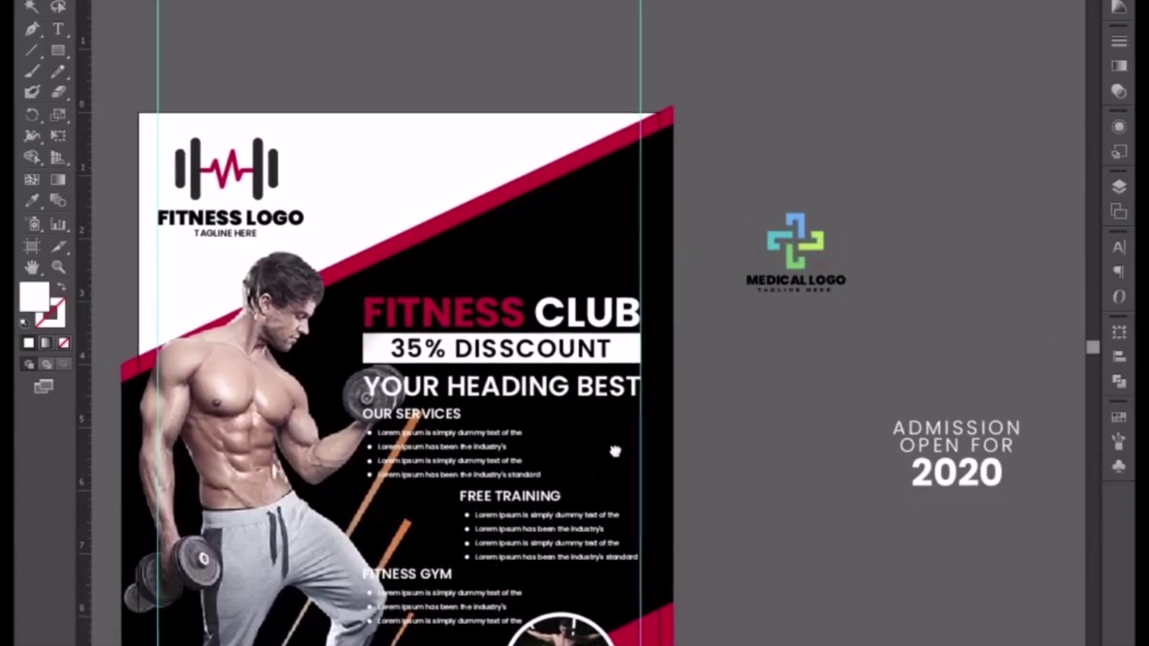
Delete the FITNESS LOGO from the flyer's top-left corner.
{"action": "scroll", "coordinate": [728, 608], "scroll_direction": "down", "scroll_amount": 3}
{"action": "scroll", "coordinate": [727, 608], "scroll_direction": "left", "scroll_amount": 3}
{"action": "left_click", "coordinate": [322, 153]}
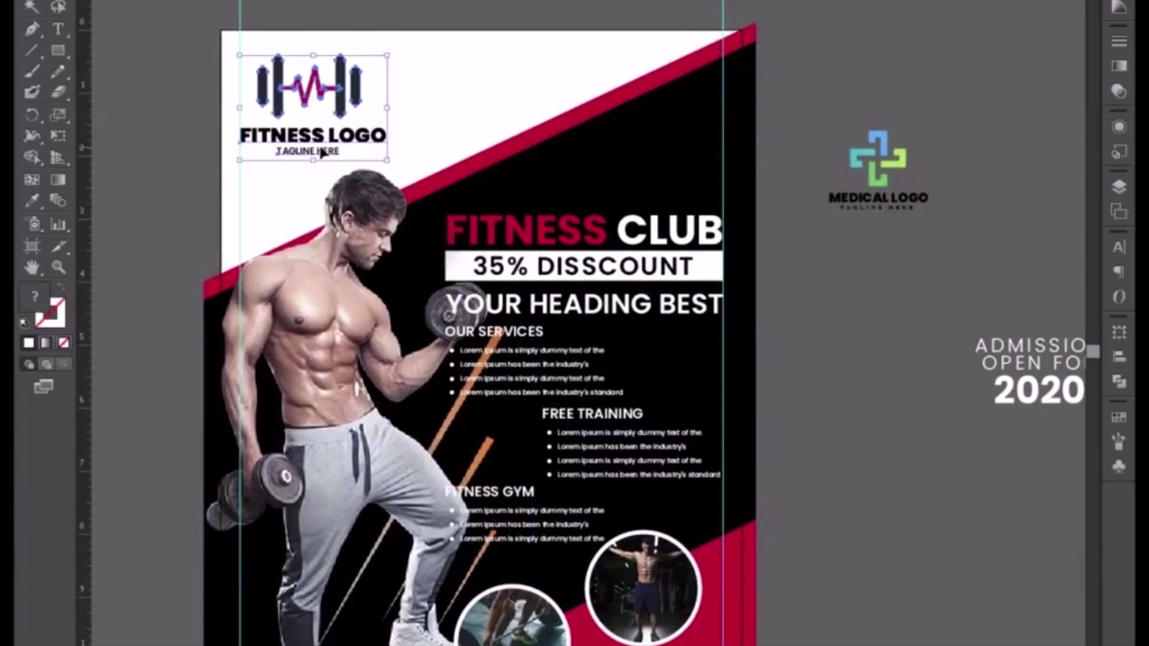
{"action": "key", "text": "Delete"}
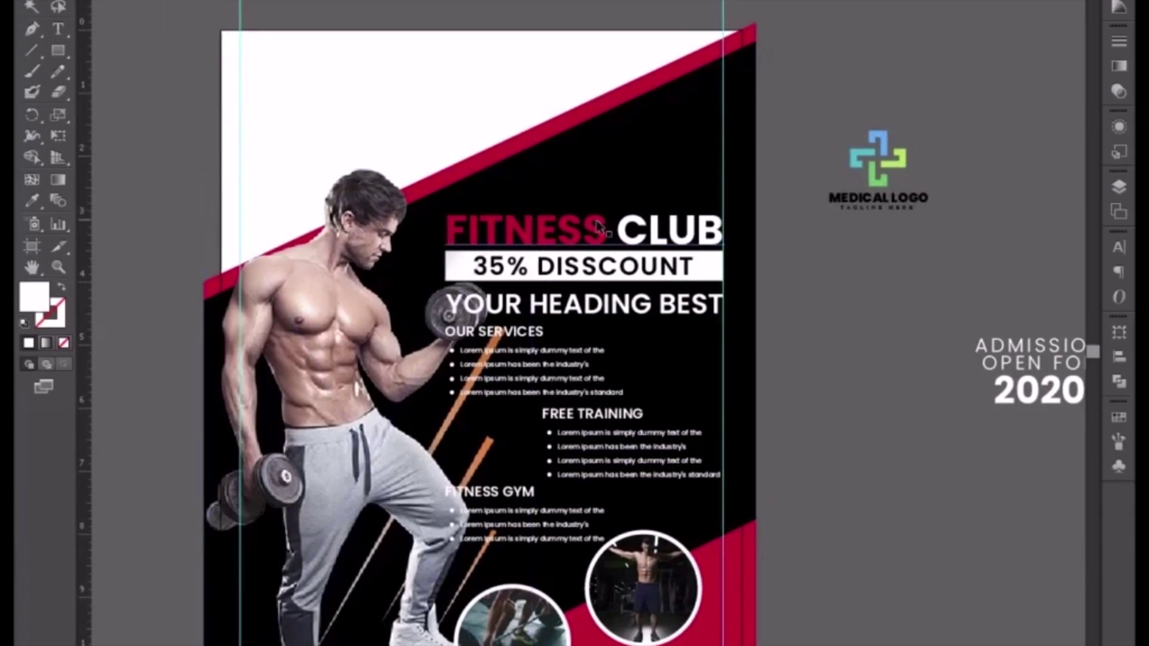
Move the FITNESS CLUB headline and services list off the flyer to the right.
{"action": "left_click", "coordinate": [612, 290]}
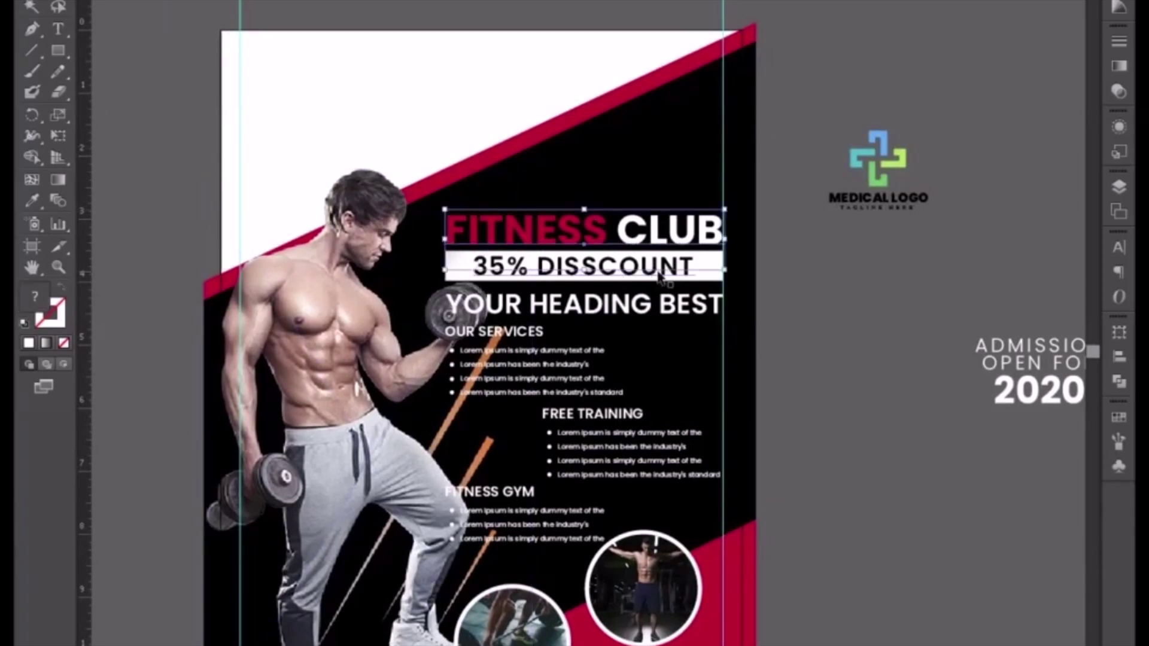
{"action": "left_click", "coordinate": [526, 361], "text": "shift"}
{"action": "scroll", "coordinate": [455, 360], "scroll_direction": "right", "scroll_amount": 5}
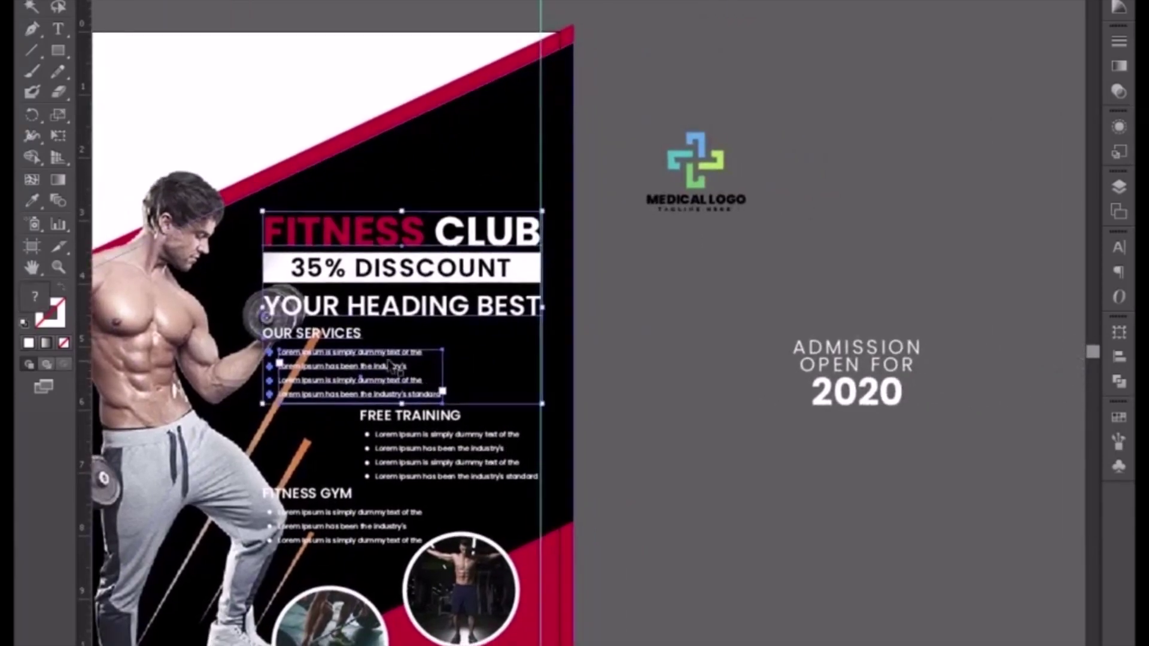
{"action": "left_click_drag", "start_coordinate": [388, 359], "coordinate": [984, 361]}
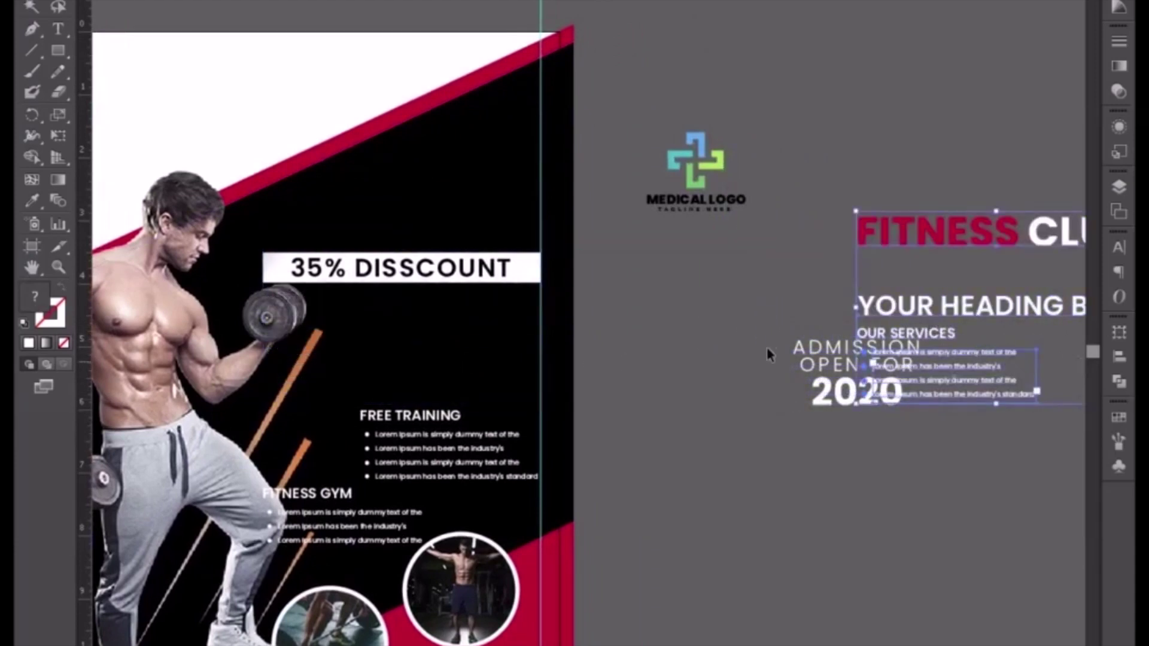
Shift the ADMISSION OPEN FOR 2020 text to the left.
{"action": "left_click", "coordinate": [837, 392]}
{"action": "left_click_drag", "start_coordinate": [836, 392], "coordinate": [721, 371]}
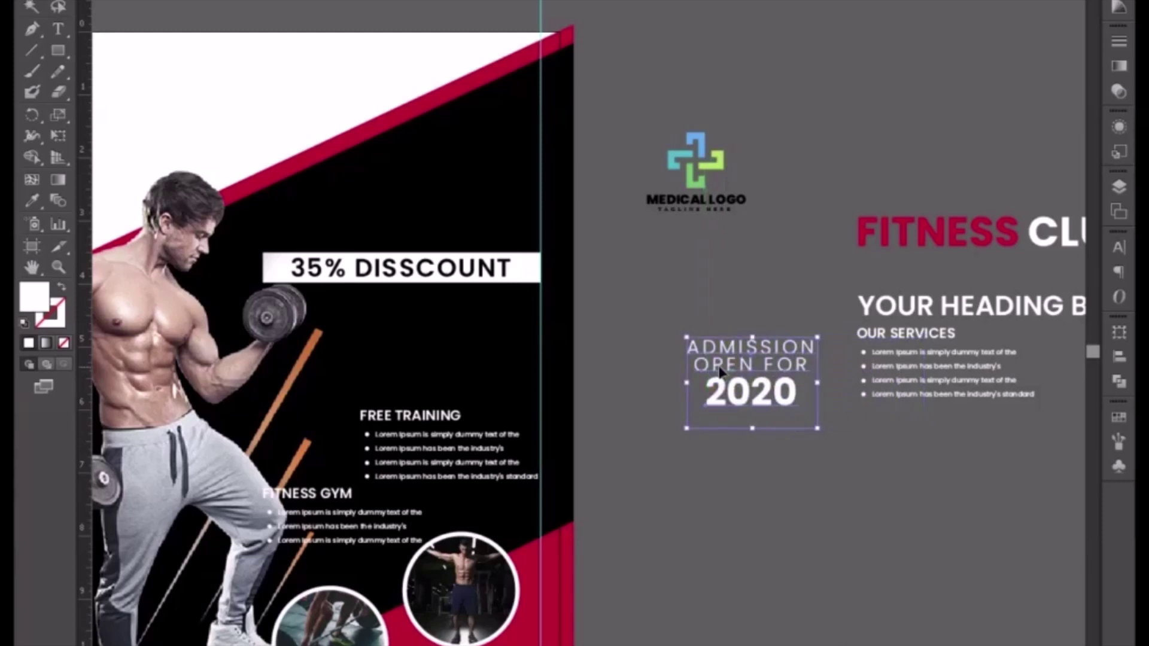
{"action": "key", "text": "ctrl+shift+a"}
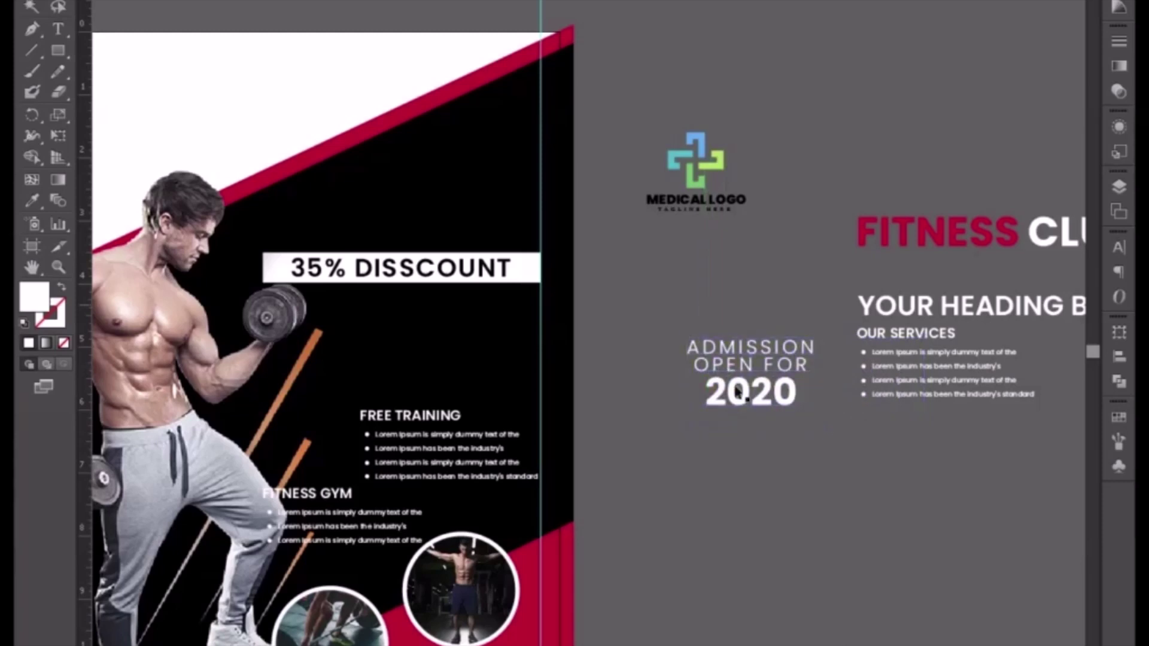
{"action": "left_click", "coordinate": [737, 370]}
Delete the FREE TRAINING text, the muscular man photo, and the FITNESS GYM heading and list.
{"action": "left_click", "coordinate": [412, 440]}
{"action": "key", "text": "Delete"}
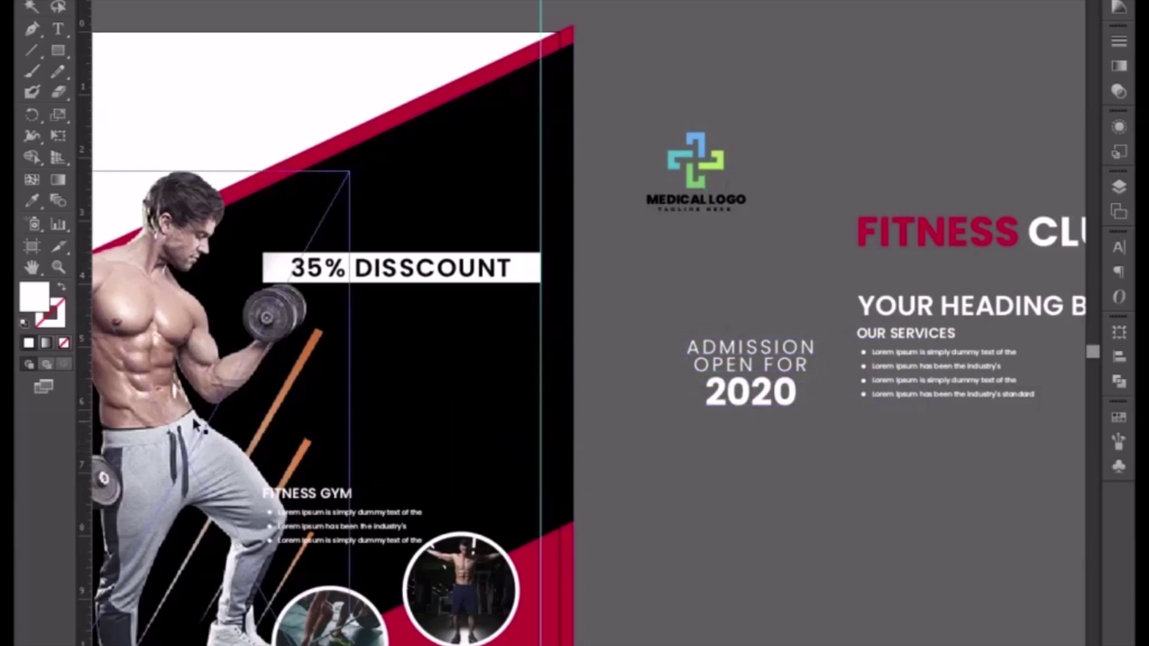
{"action": "key", "text": "Delete"}
{"action": "left_click", "coordinate": [144, 422]}
{"action": "left_click", "coordinate": [306, 493]}
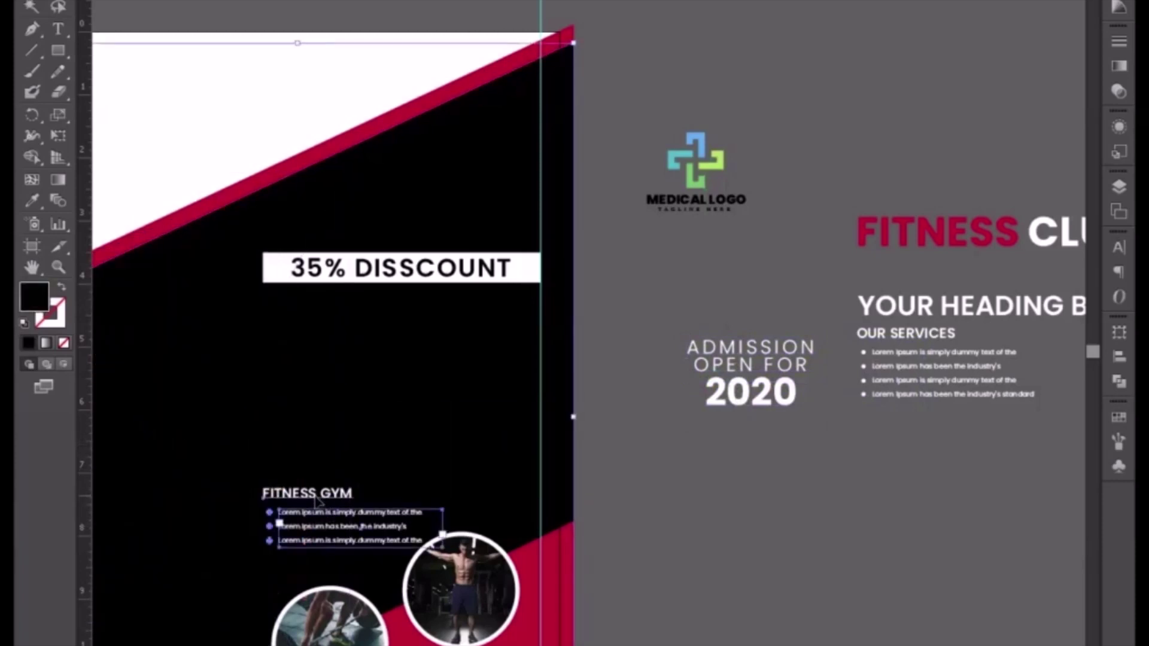
{"action": "key", "text": "Delete"}
Delete the 35% DISSCOUNT text, its white bar, and the black-and-red diagonal background.
{"action": "left_click", "coordinate": [379, 270]}
{"action": "key", "text": "Delete"}
{"action": "left_click", "coordinate": [377, 275]}
{"action": "key", "text": "Delete"}
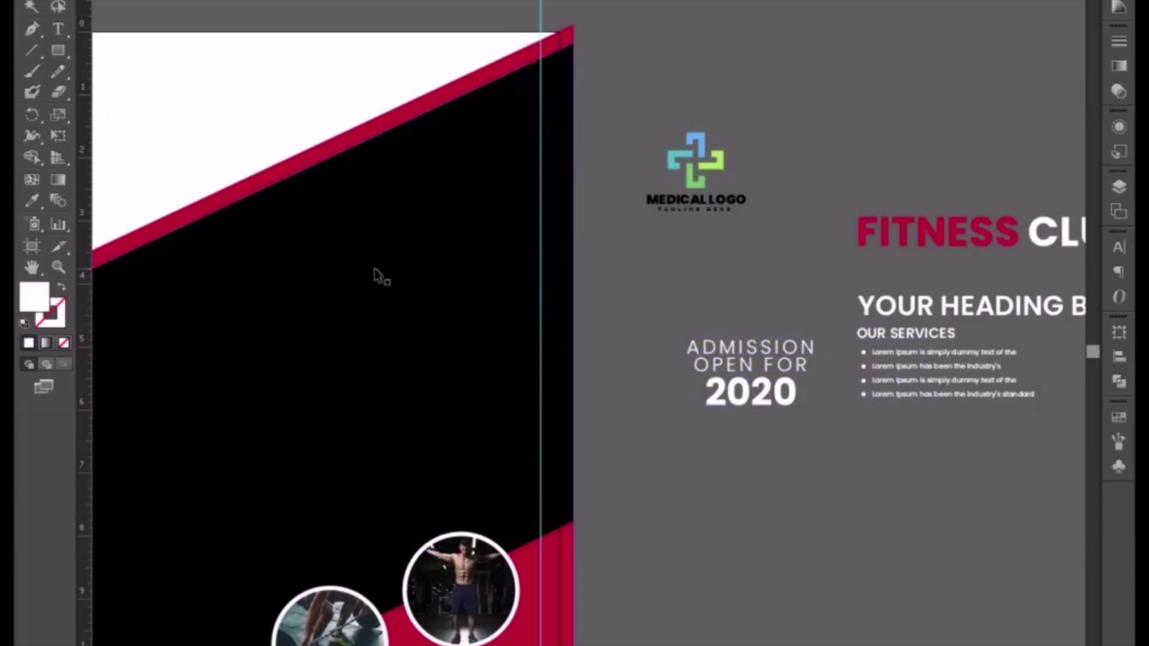
{"action": "left_click_drag", "start_coordinate": [252, 124], "coordinate": [353, 251]}
{"action": "key", "text": "Delete"}
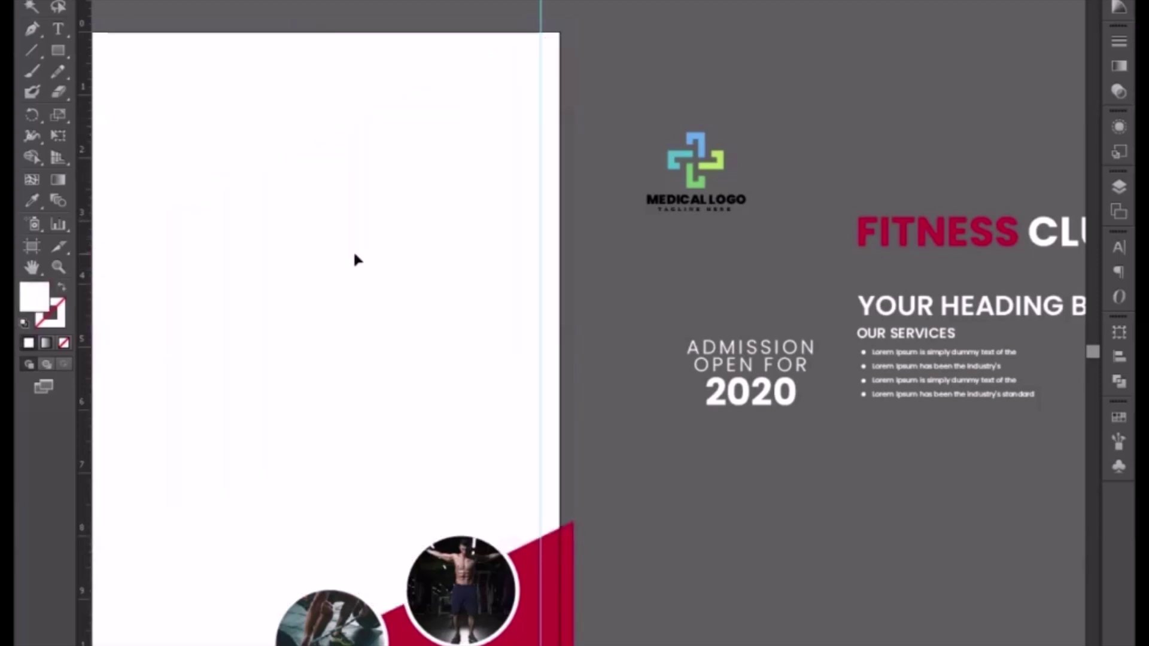
{"action": "key", "text": "ctrl+0"}
{"action": "left_click_drag", "start_coordinate": [335, 133], "coordinate": [500, 474]}
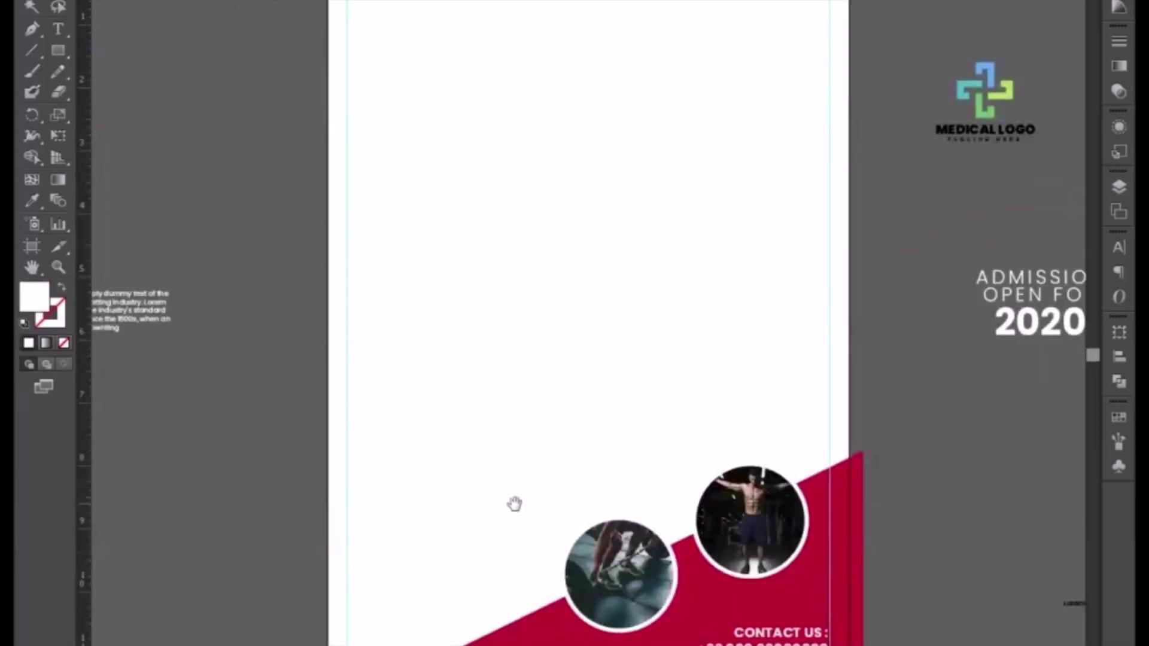
Move the CONTACT US, website and address text below the page.
{"action": "scroll", "coordinate": [513, 502], "scroll_direction": "up", "scroll_amount": 3}
{"action": "mouse_move", "coordinate": [429, 516]}
{"action": "left_mouse_down"}
{"action": "mouse_move", "coordinate": [634, 481]}
{"action": "mouse_move", "coordinate": [636, 619]}
{"action": "left_mouse_up"}
{"action": "left_click", "coordinate": [639, 449], "text": "shift"}
Delete the red triangle and both photo circles.
{"action": "left_click_drag", "start_coordinate": [428, 236], "coordinate": [672, 495]}
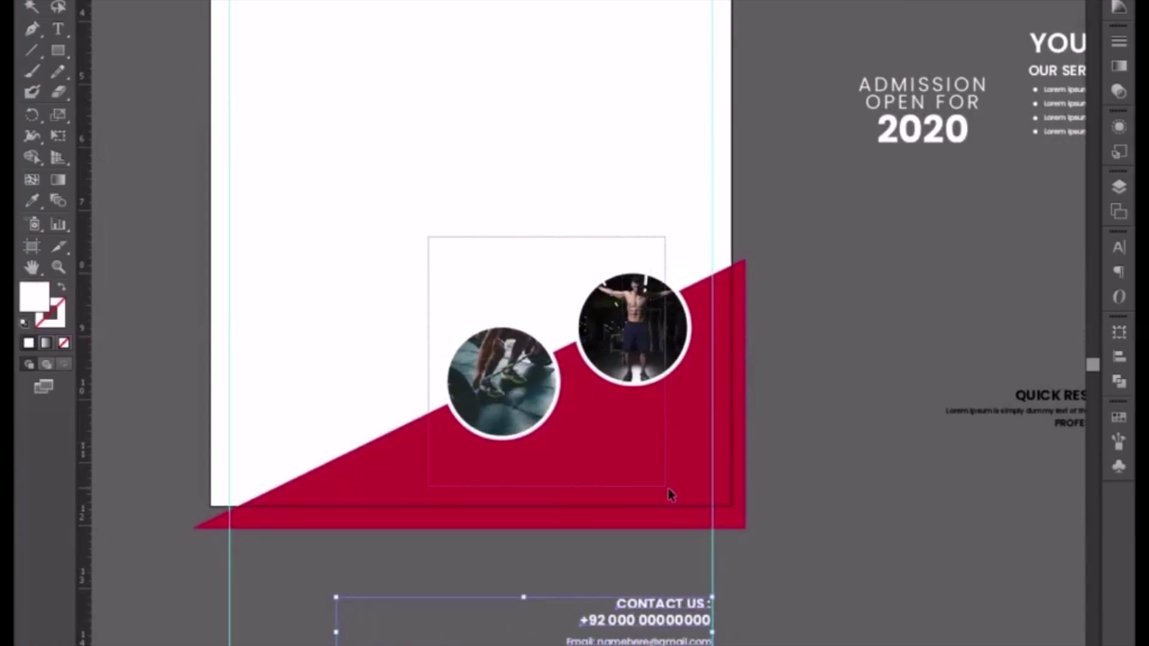
{"action": "key", "text": "Delete"}
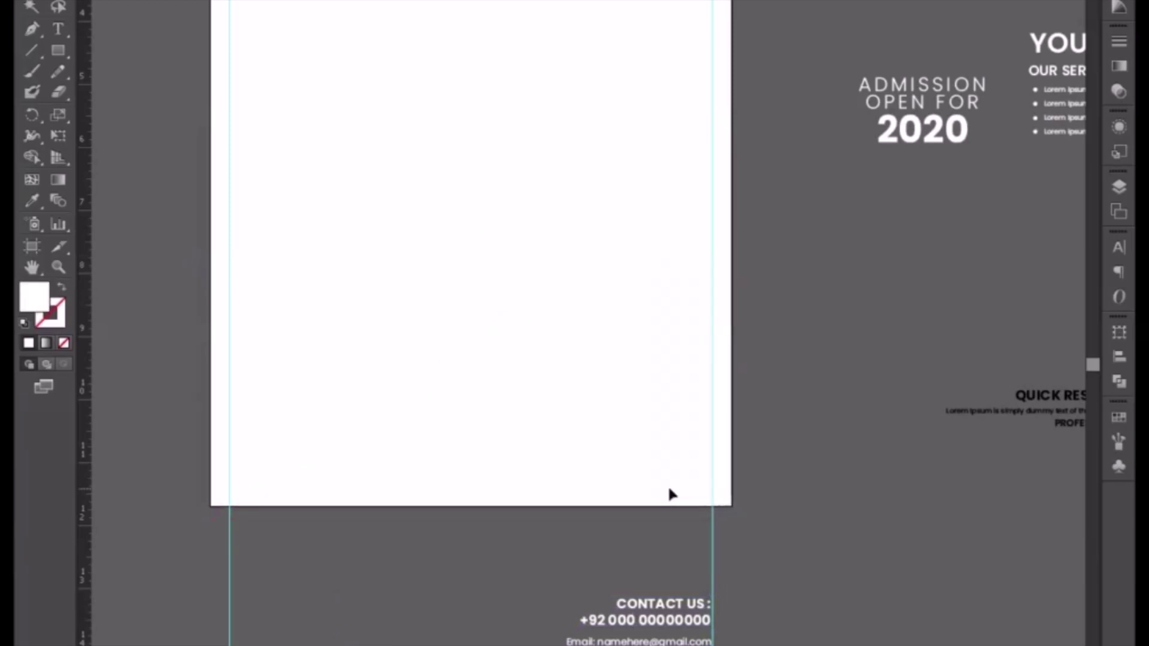
{"action": "scroll", "coordinate": [671, 495], "scroll_direction": "up", "scroll_amount": 5}
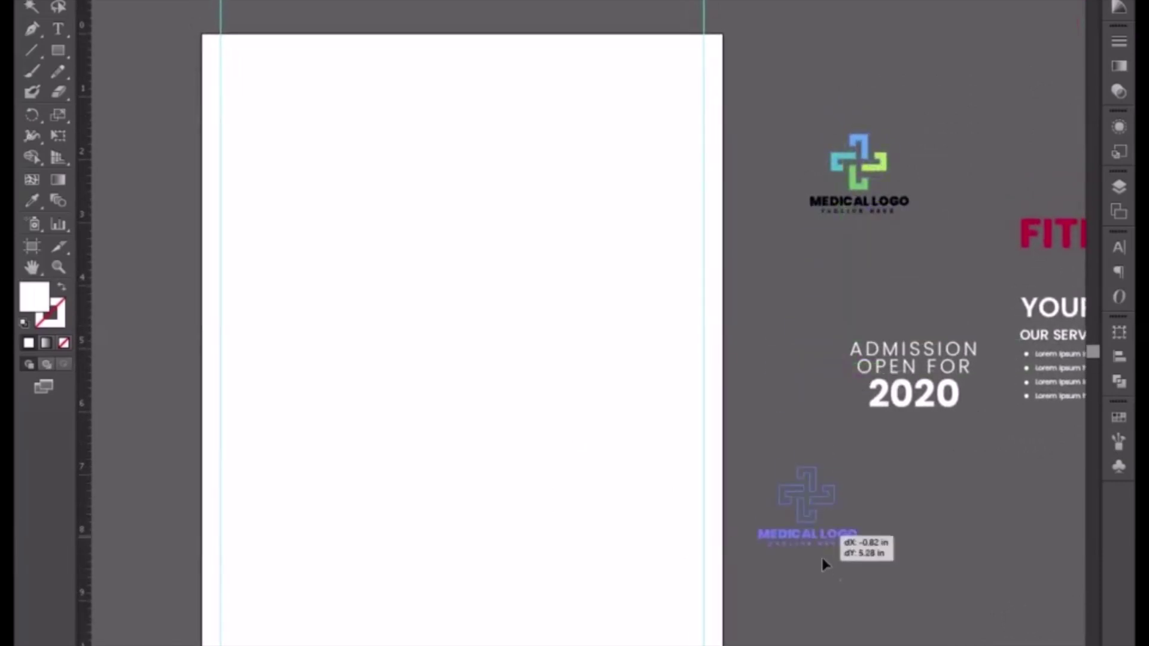
Move the medical logo lower and draw an 8.06 in circle across the artboard top.
{"action": "left_click_drag", "start_coordinate": [876, 206], "coordinate": [820, 574]}
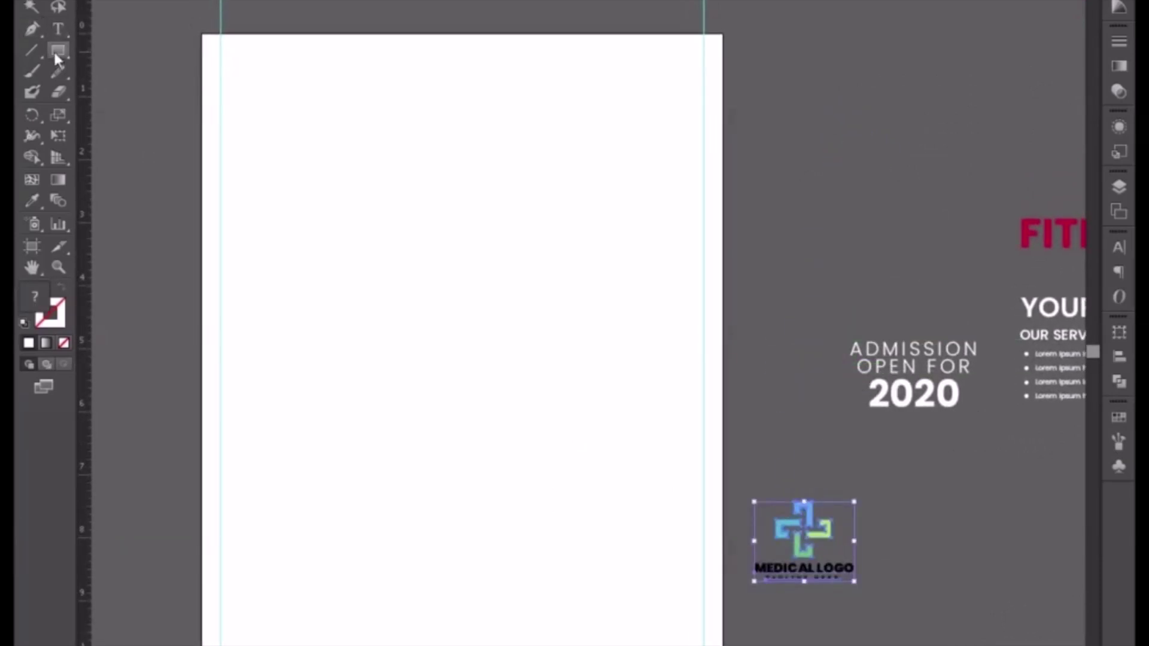
{"action": "left_click_drag", "start_coordinate": [58, 50], "coordinate": [130, 84]}
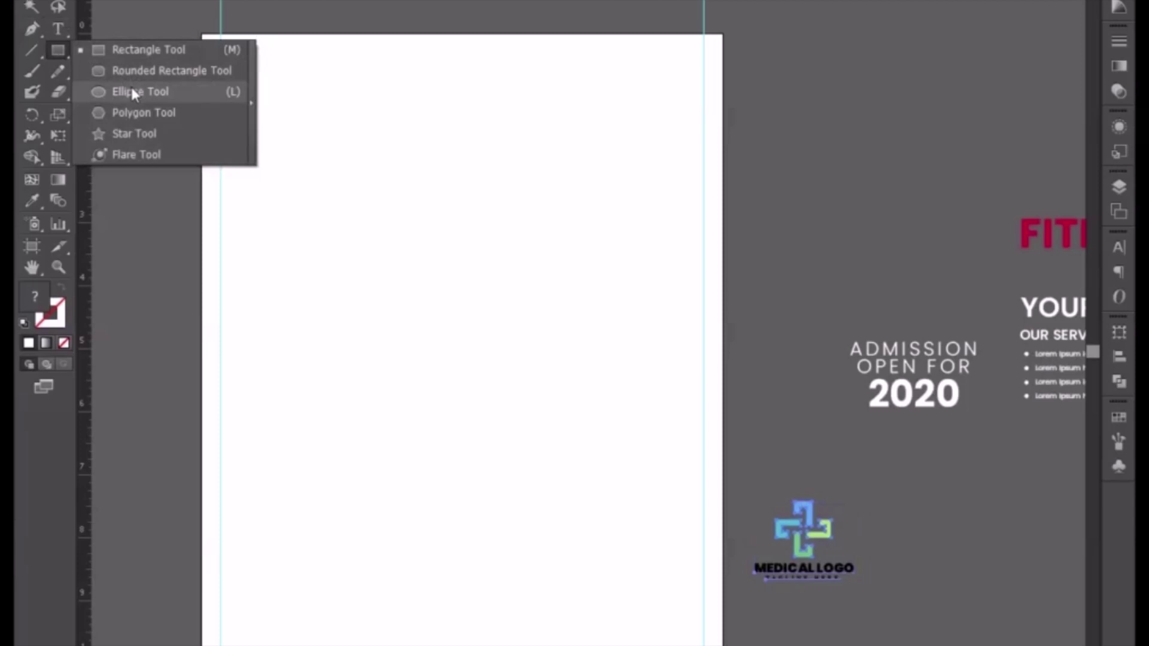
{"action": "mouse_move", "coordinate": [501, 23]}
{"action": "left_mouse_down"}
{"action": "mouse_move", "coordinate": [818, 336]}
{"action": "mouse_move", "coordinate": [776, 310]}
{"action": "left_mouse_up"}
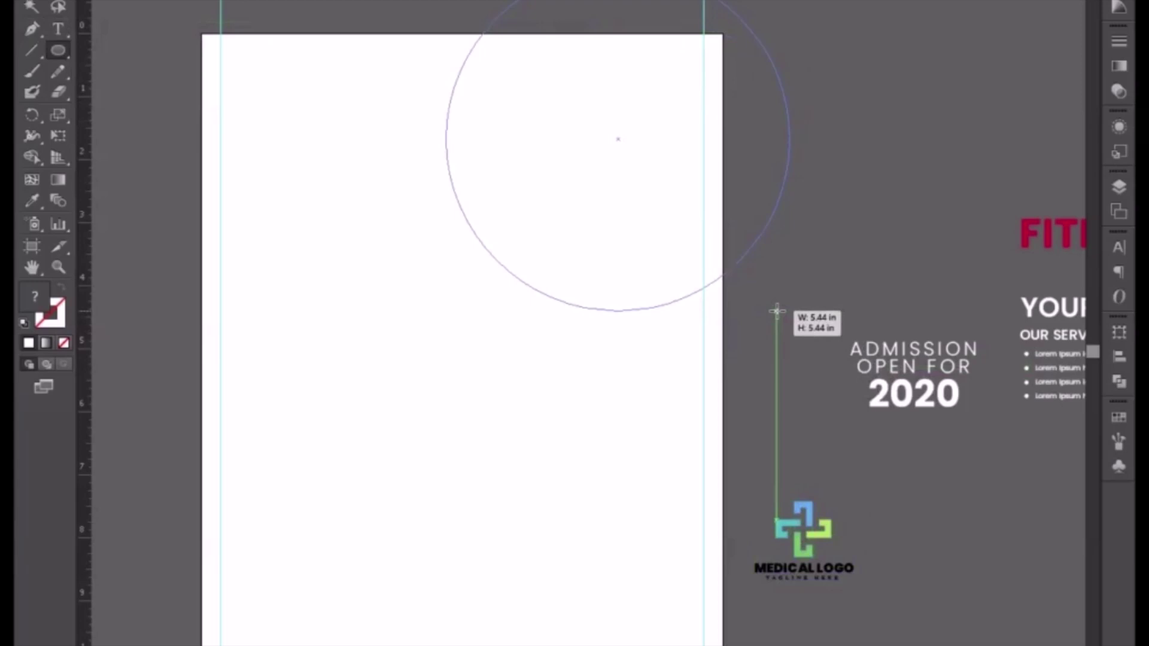
{"action": "left_click_drag", "start_coordinate": [776, 310], "coordinate": [770, 395]}
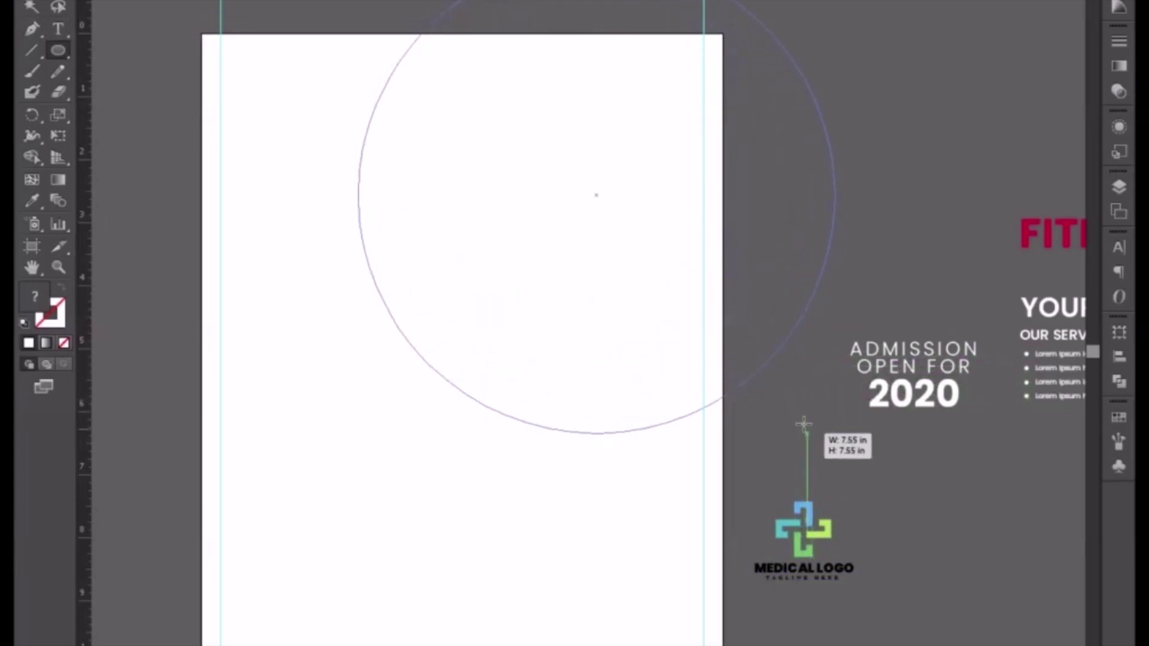
{"action": "mouse_move", "coordinate": [770, 395]}
{"action": "left_mouse_down"}
{"action": "mouse_move", "coordinate": [787, 377]}
{"action": "mouse_move", "coordinate": [819, 406]}
{"action": "left_mouse_up"}
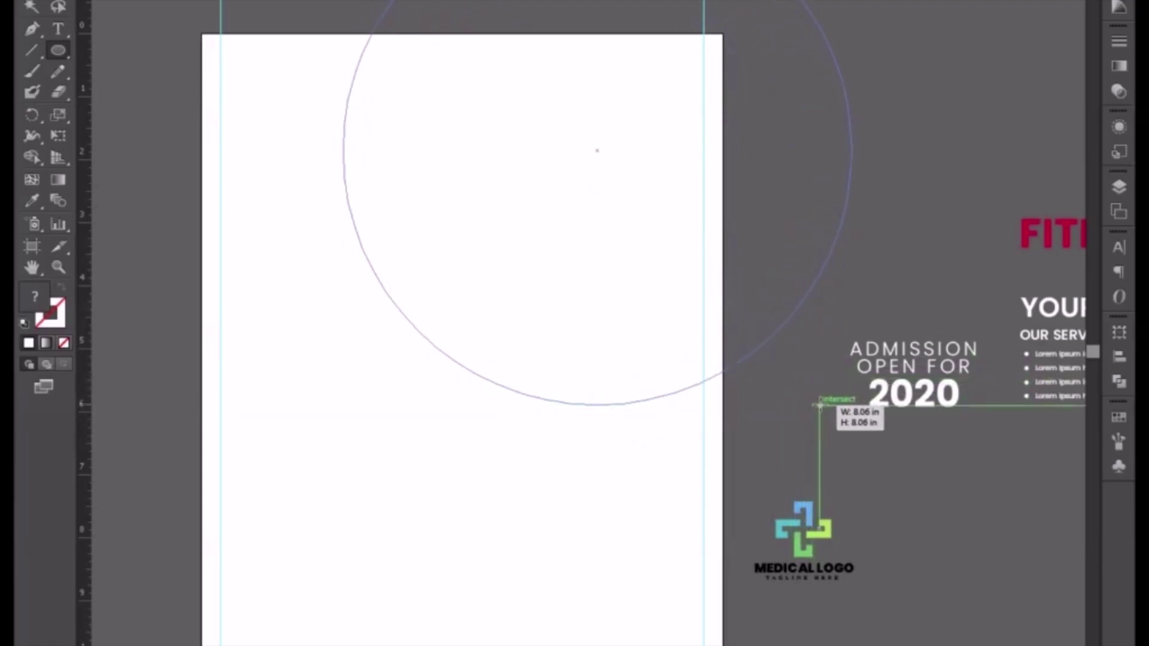
{"action": "left_click_drag", "start_coordinate": [819, 405], "coordinate": [819, 405]}
Fill the big circle with black sampled from the MEDICAL LOGO text.
{"action": "left_click", "coordinate": [32, 200]}
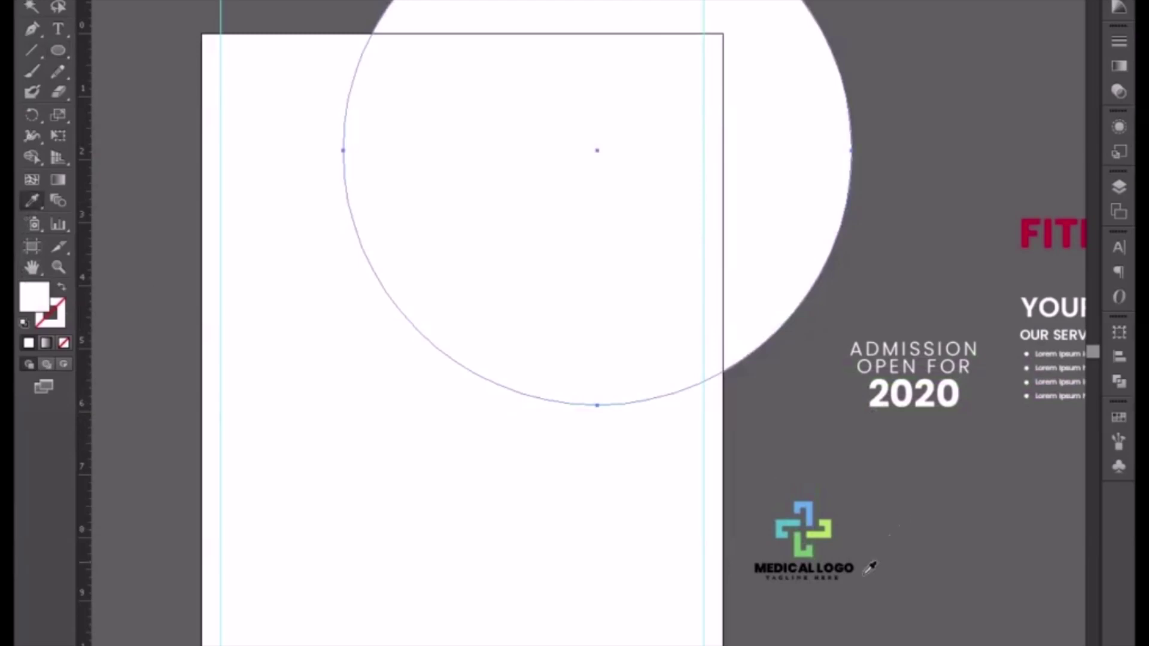
{"action": "left_click", "coordinate": [833, 570]}
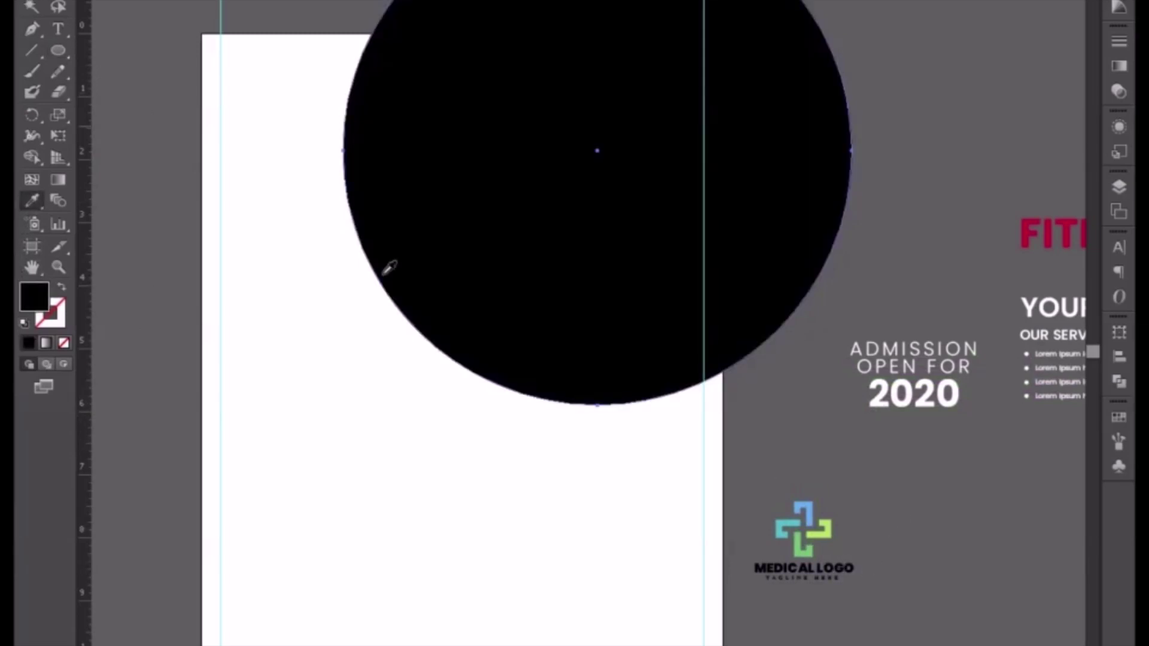
{"action": "key", "text": "v"}
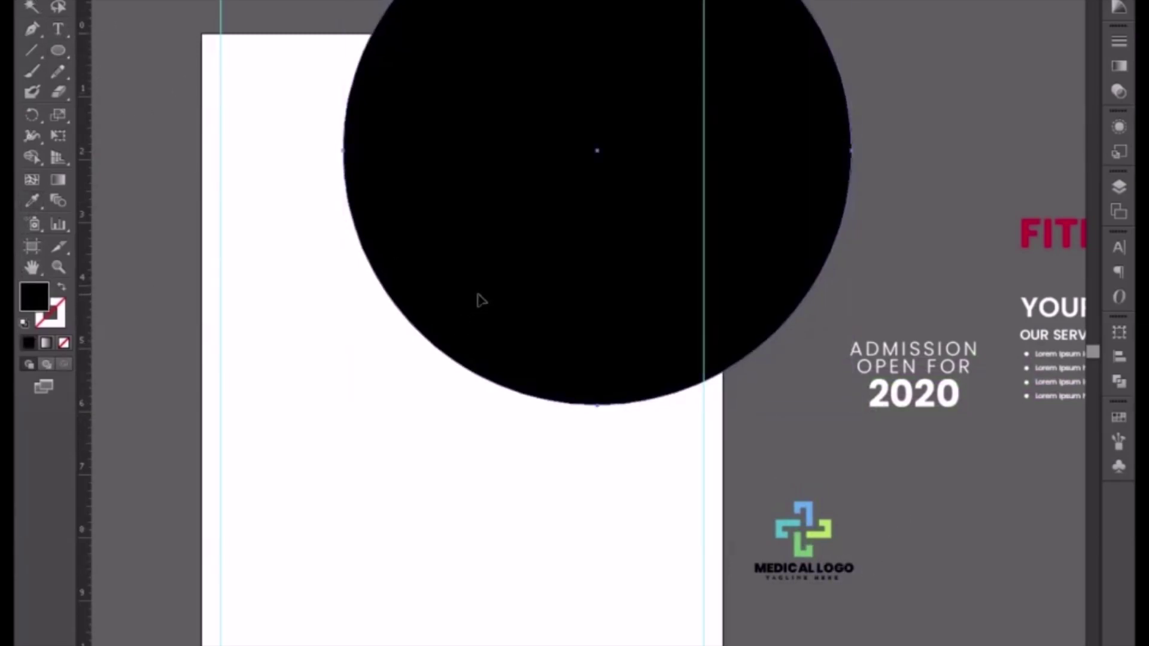
{"action": "left_click", "coordinate": [477, 294]}
{"action": "key", "text": "a"}
{"action": "key", "text": "v"}
Enlarge the black circle to about 8.4 in and give it a light-green outline ring.
{"action": "left_click_drag", "start_coordinate": [853, 408], "coordinate": [866, 421]}
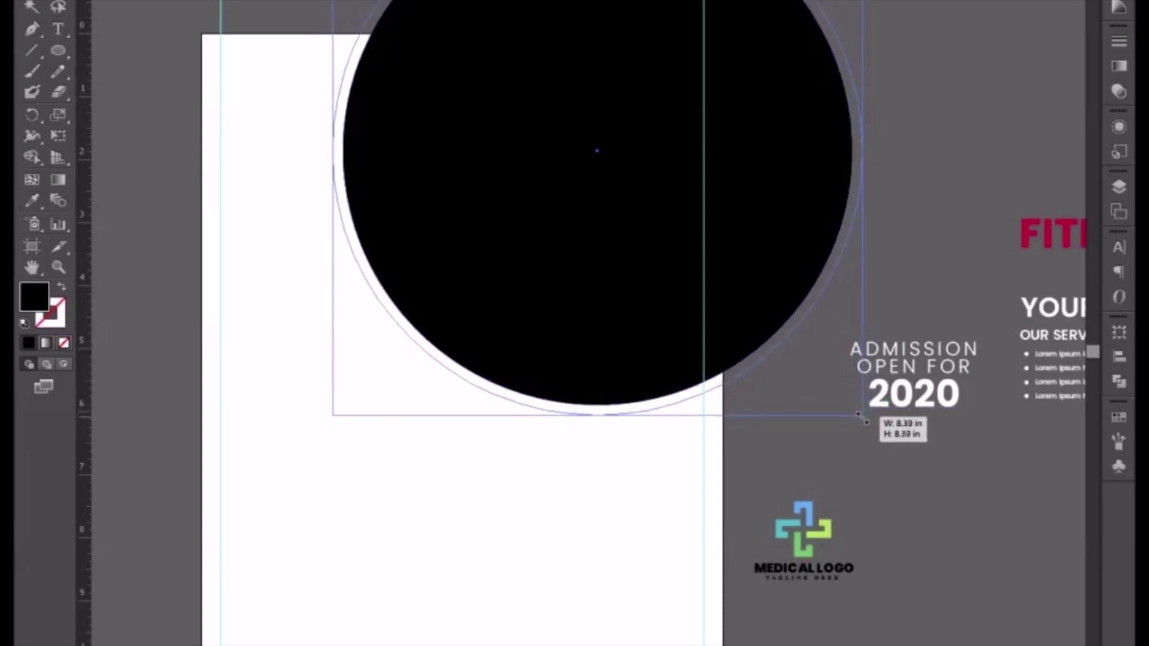
{"action": "left_click_drag", "start_coordinate": [867, 422], "coordinate": [862, 417]}
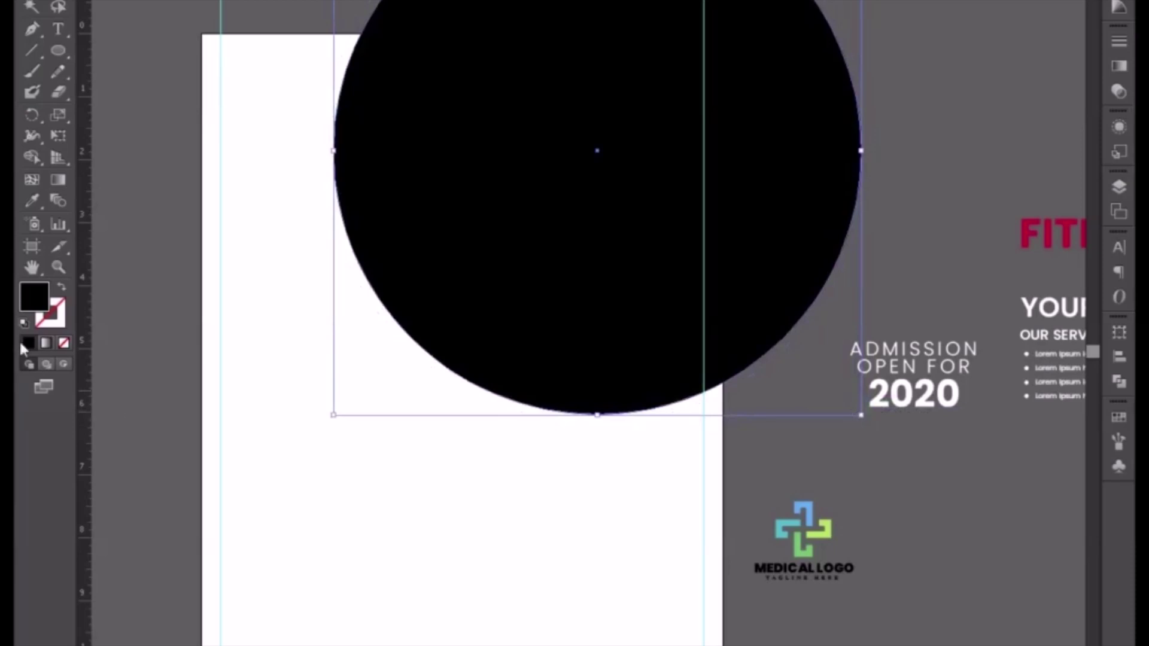
{"action": "left_click", "coordinate": [32, 200]}
{"action": "left_click", "coordinate": [825, 525]}
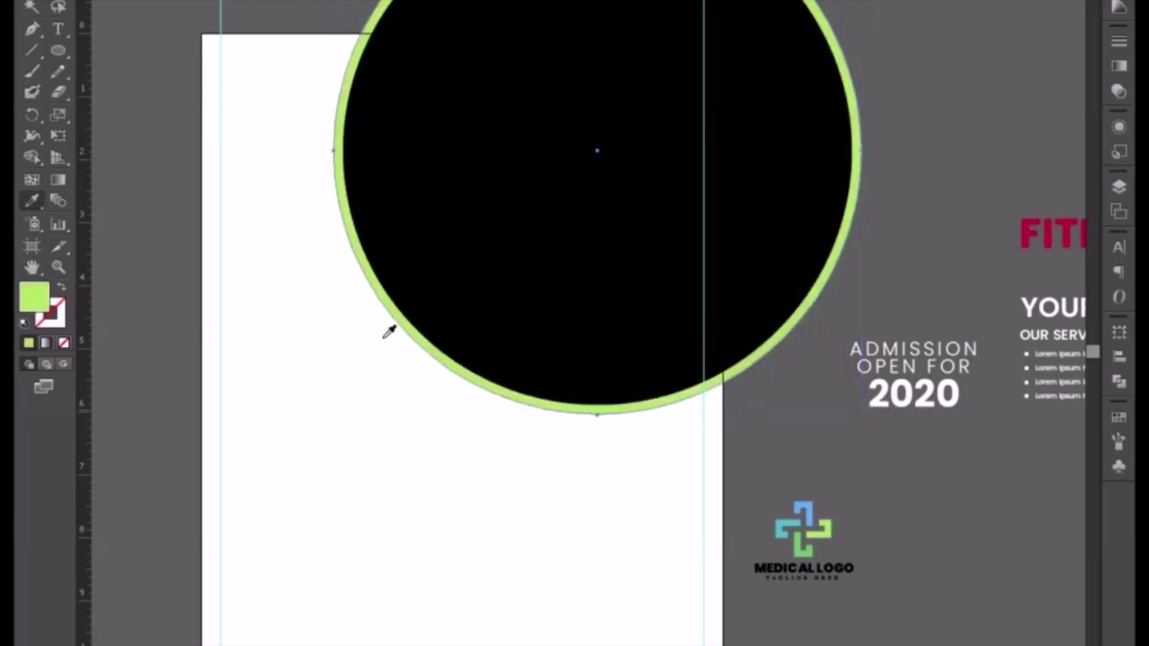
{"action": "left_click", "coordinate": [27, 7]}
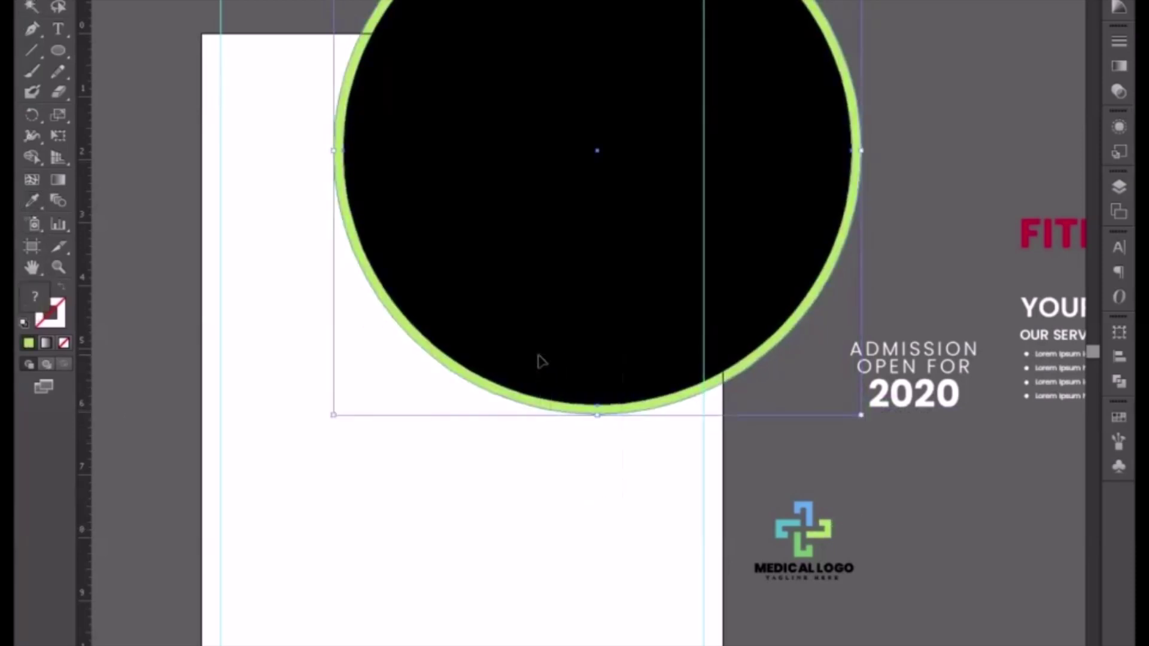
Scale the circle and its ring down slightly together.
{"action": "left_click_drag", "start_coordinate": [334, 415], "coordinate": [343, 402]}
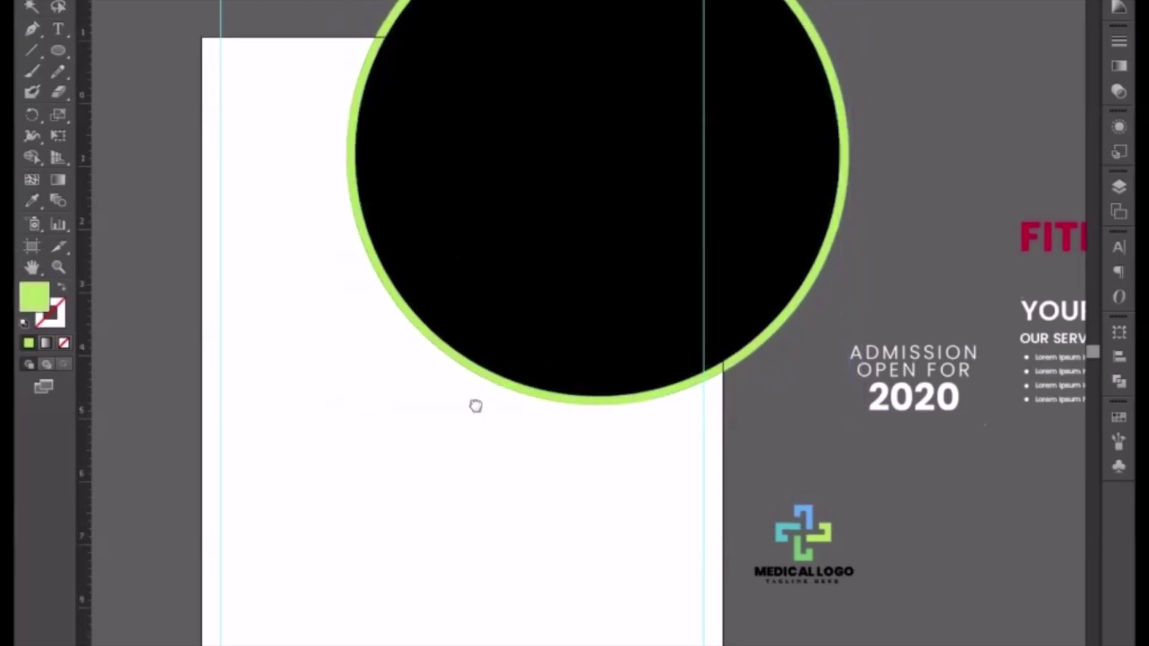
{"action": "scroll", "coordinate": [474, 403], "scroll_direction": "up", "scroll_amount": 3}
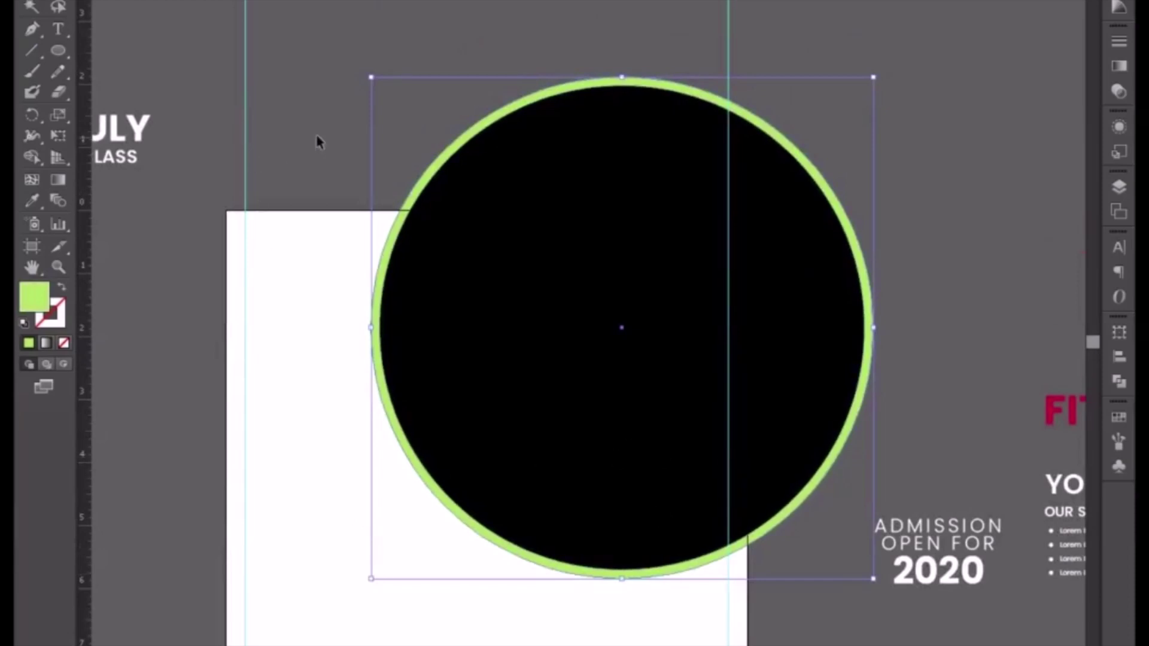
{"action": "mouse_move", "coordinate": [317, 136]}
{"action": "left_mouse_down"}
{"action": "mouse_move", "coordinate": [500, 366]}
{"action": "mouse_move", "coordinate": [505, 424]}
{"action": "left_mouse_up"}
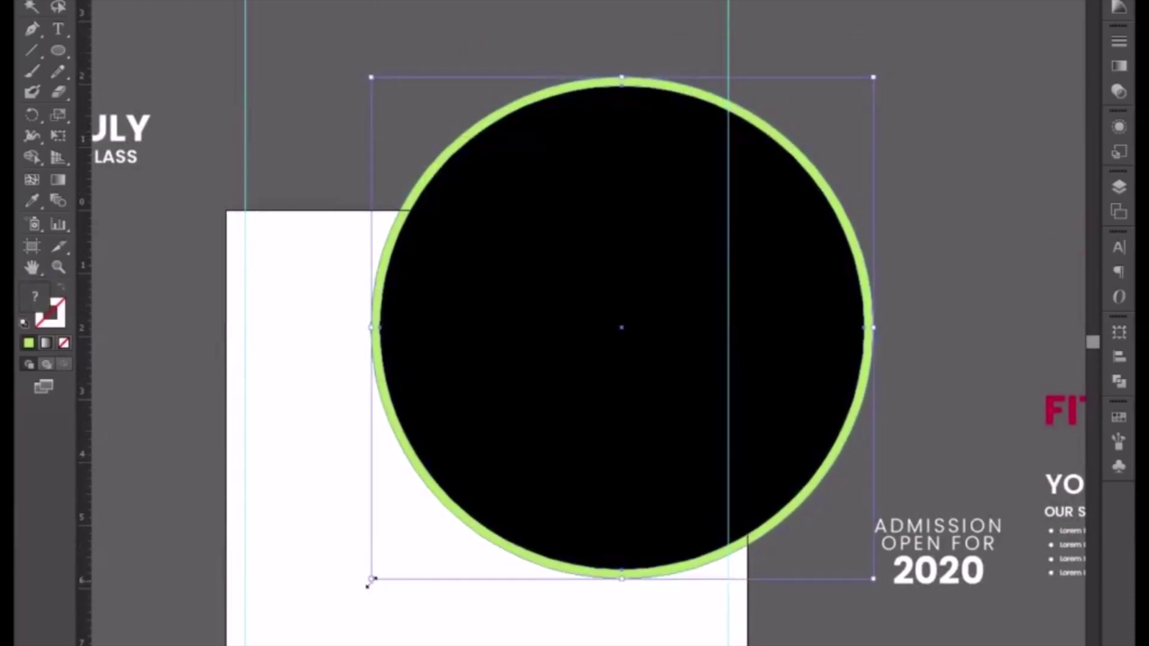
{"action": "left_click_drag", "start_coordinate": [371, 580], "coordinate": [386, 560]}
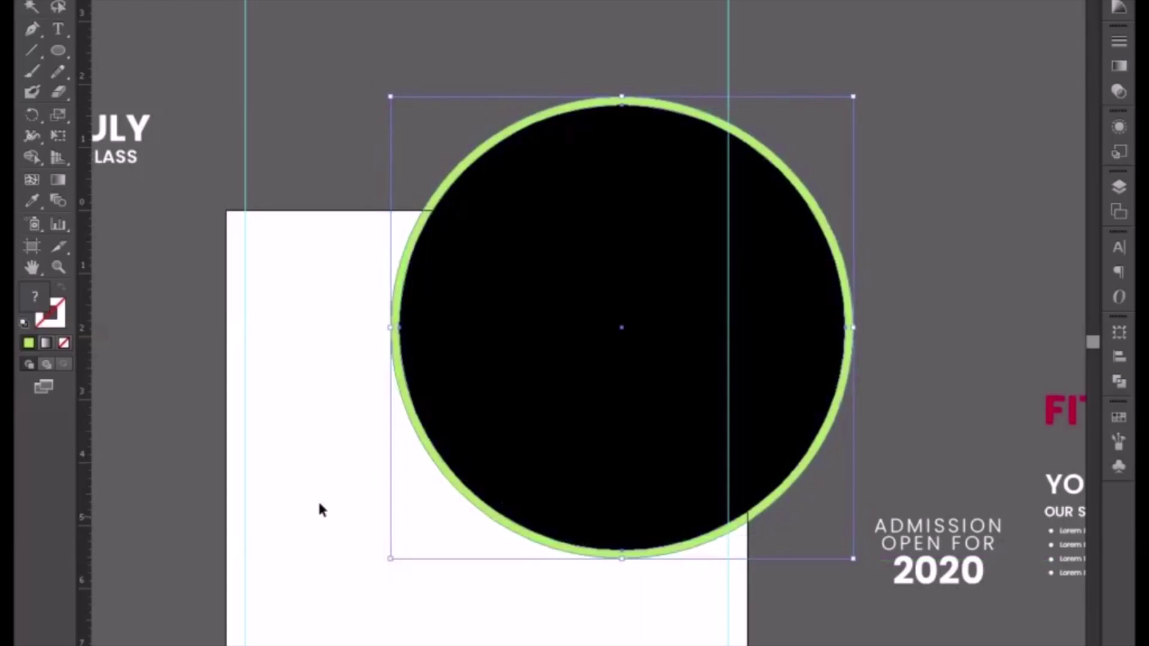
{"action": "left_click", "coordinate": [425, 521]}
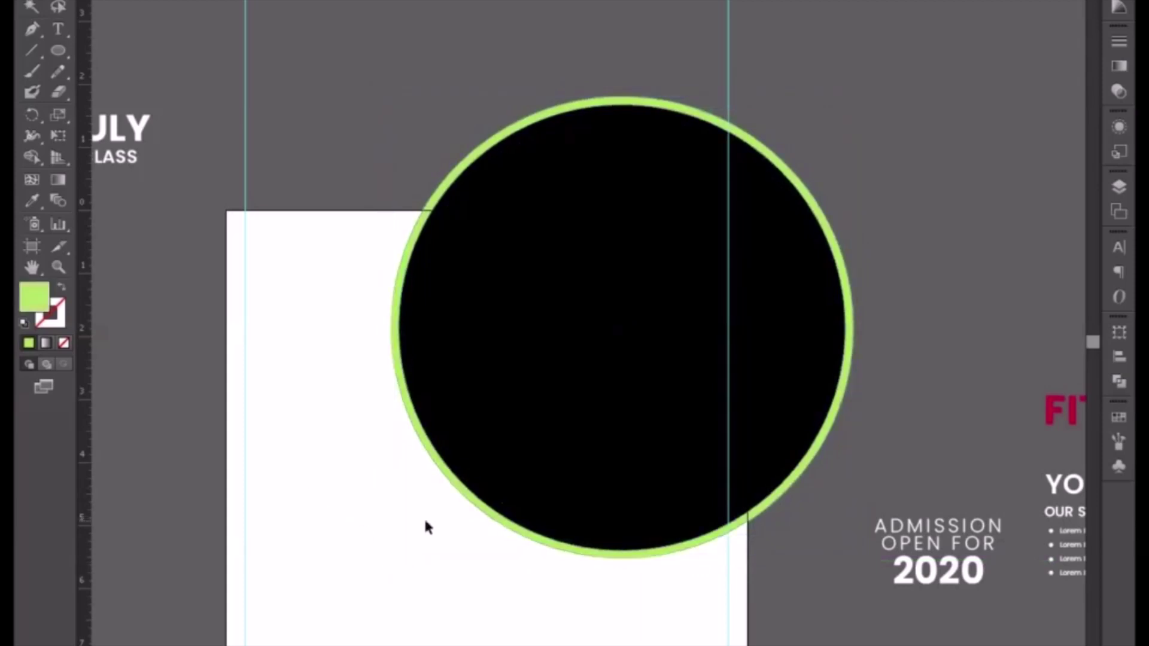
Resize the green-ringed circle to about 7.37 in and add a blue ring.
{"action": "left_click", "coordinate": [506, 529]}
{"action": "key", "text": "a"}
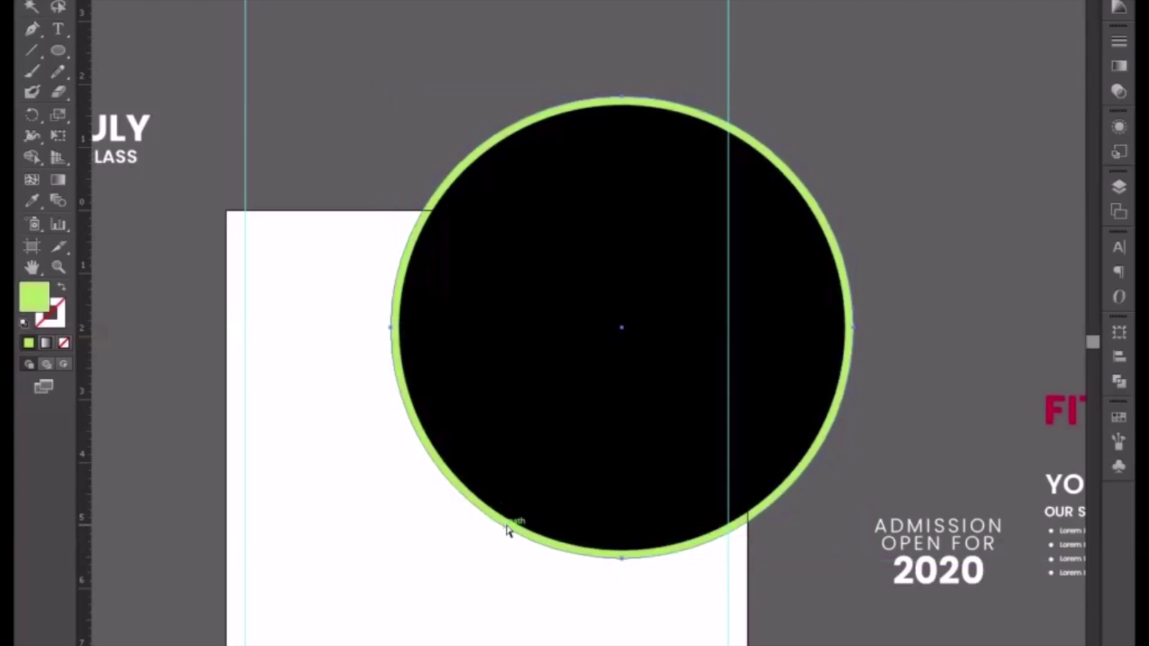
{"action": "key", "text": "v"}
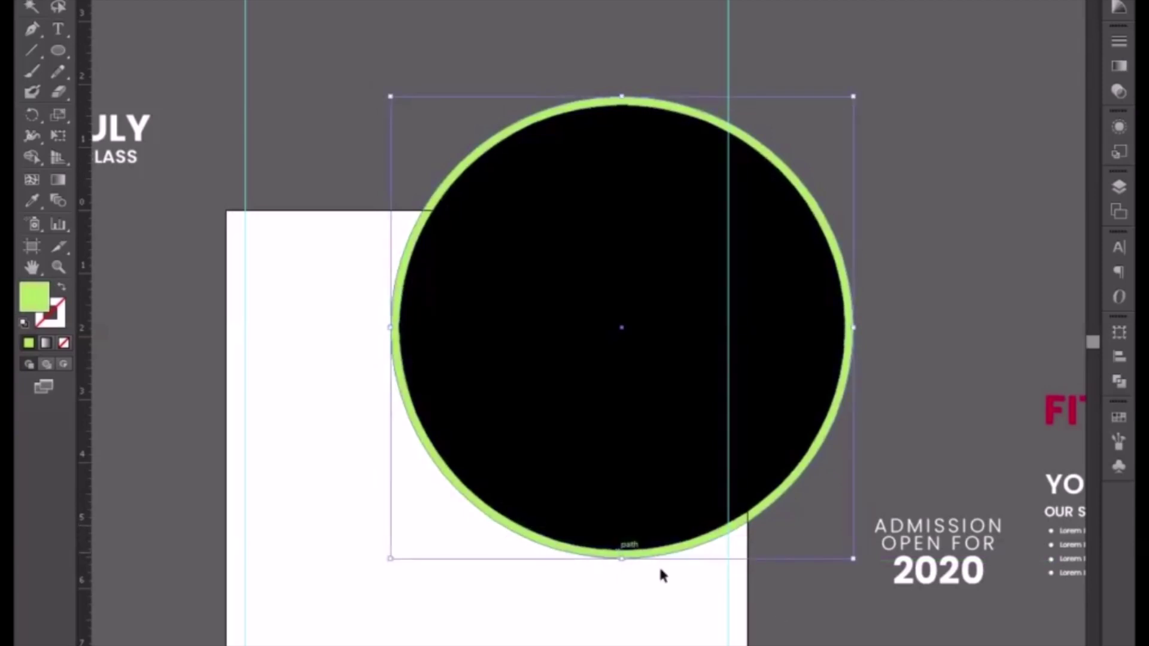
{"action": "left_click_drag", "start_coordinate": [855, 561], "coordinate": [866, 566]}
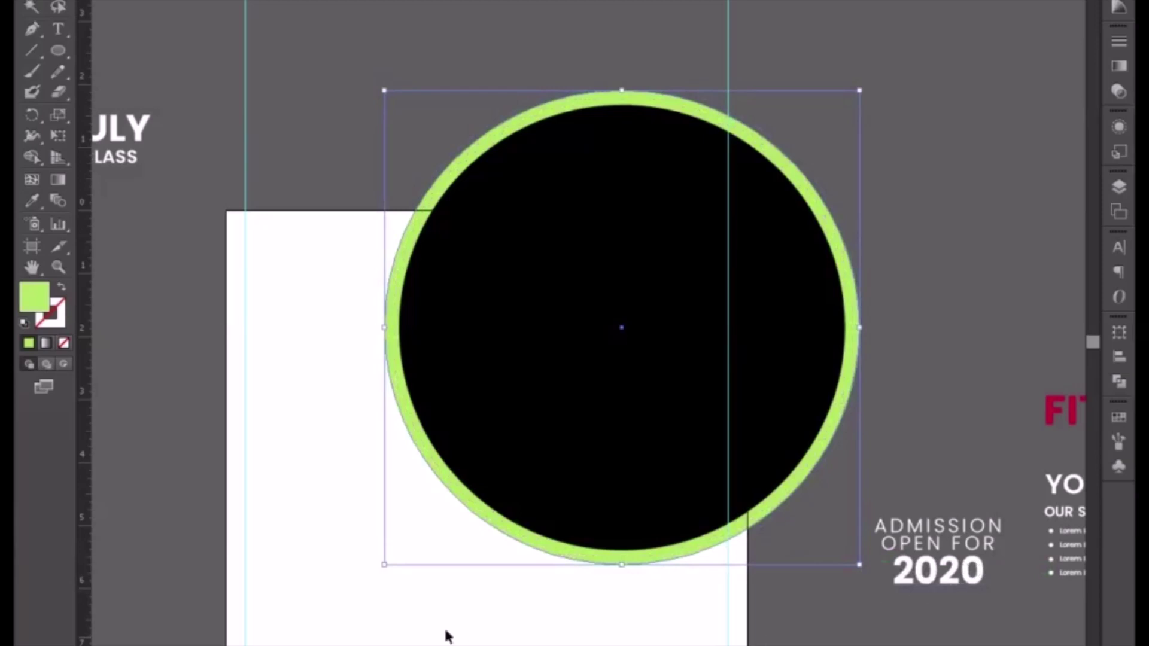
{"action": "left_click", "coordinate": [32, 200]}
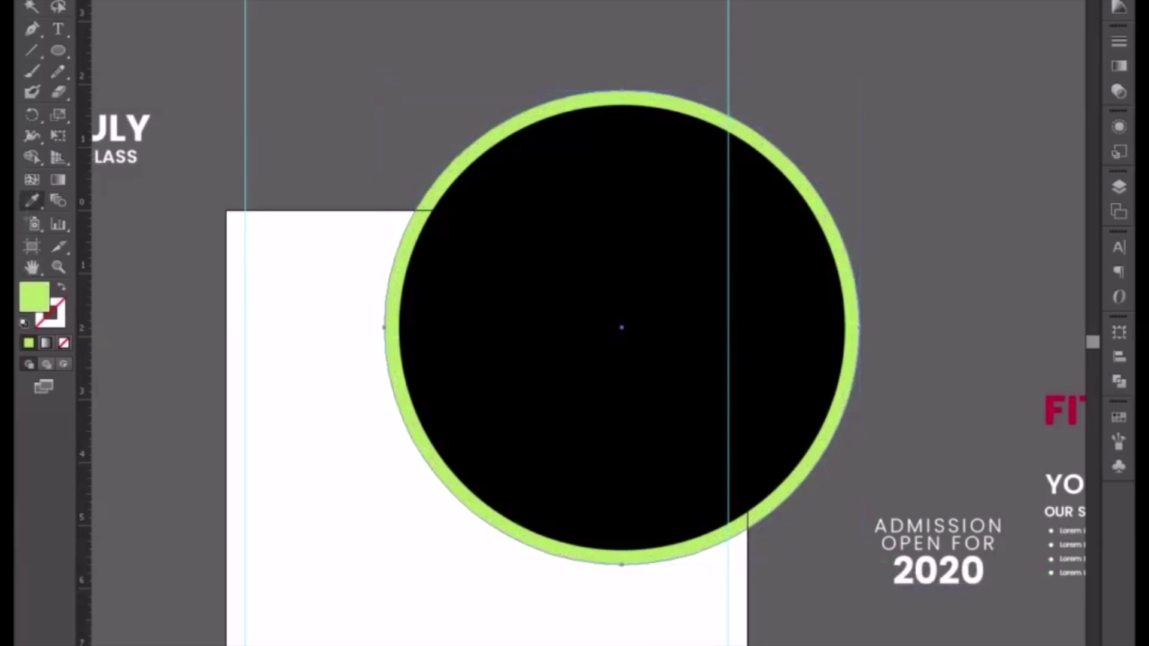
{"action": "left_click", "coordinate": [443, 439]}
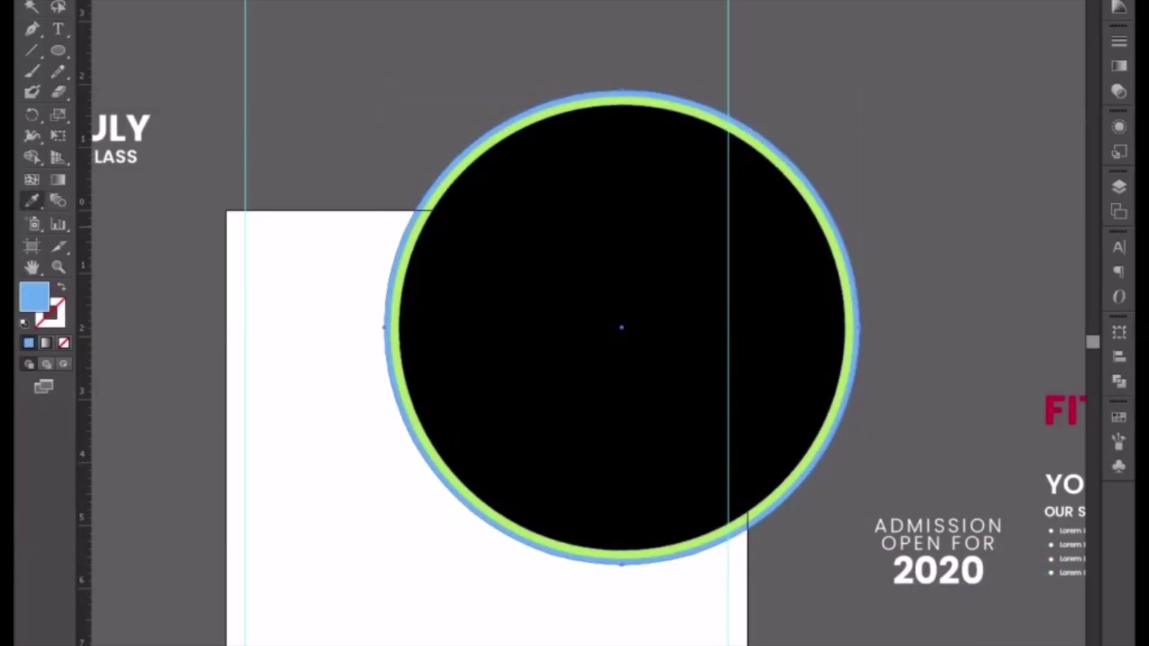
{"action": "left_click", "coordinate": [32, 5]}
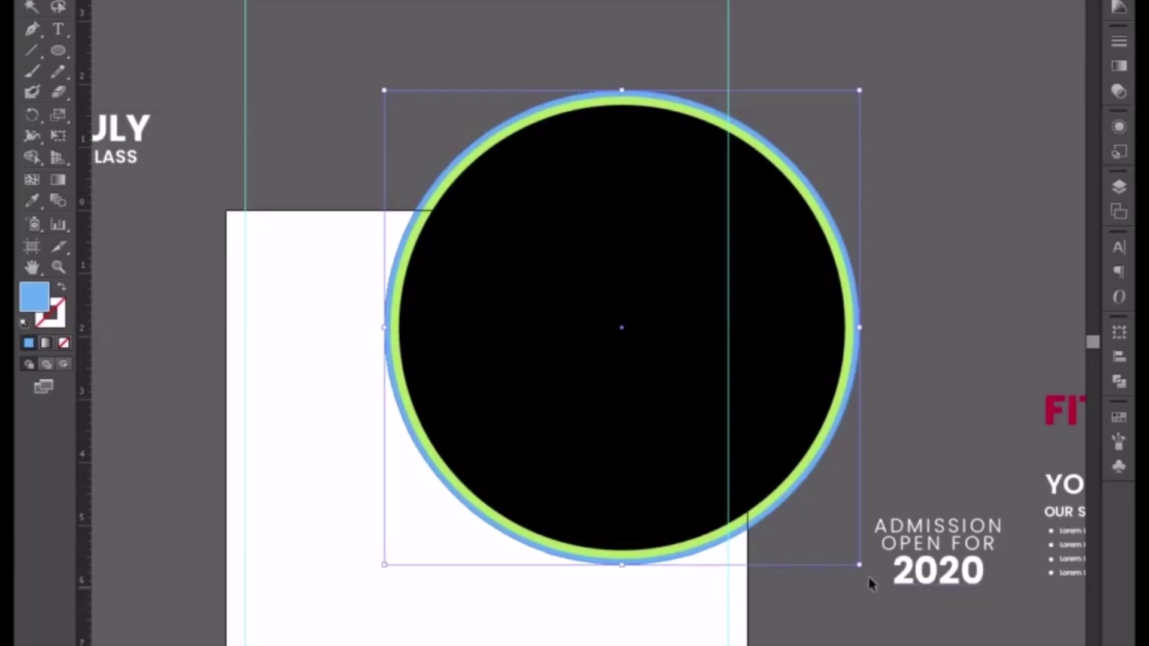
Enlarge the circle to about 7.81 in and add the outermost green ring.
{"action": "left_click_drag", "start_coordinate": [859, 565], "coordinate": [861, 575]}
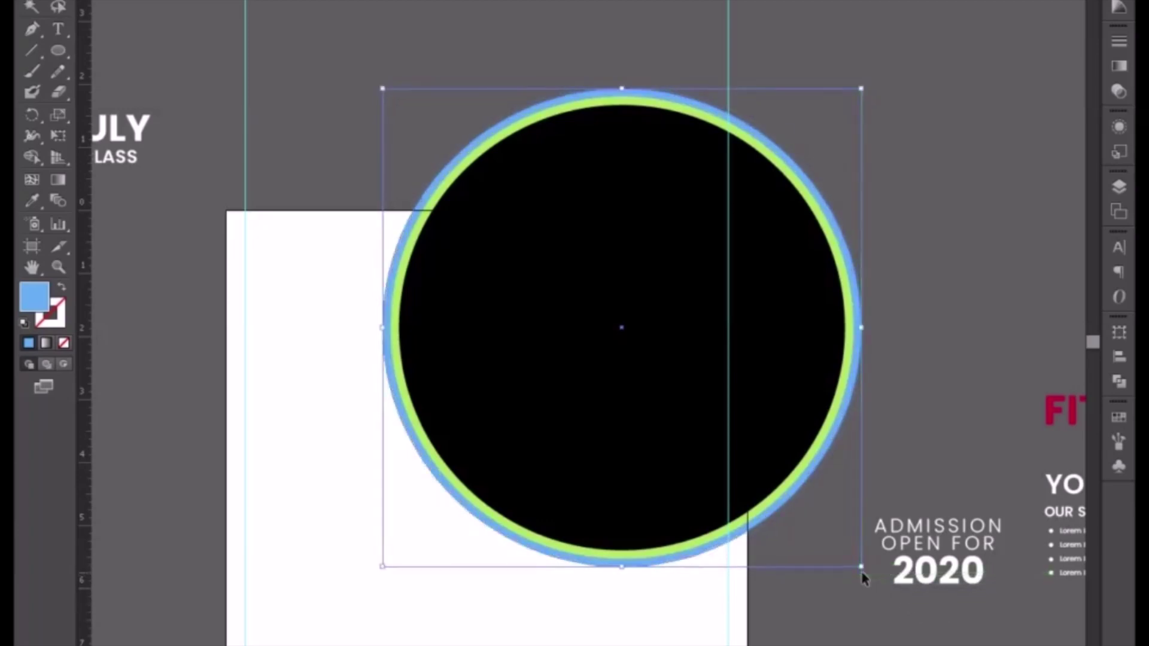
{"action": "left_click", "coordinate": [812, 609]}
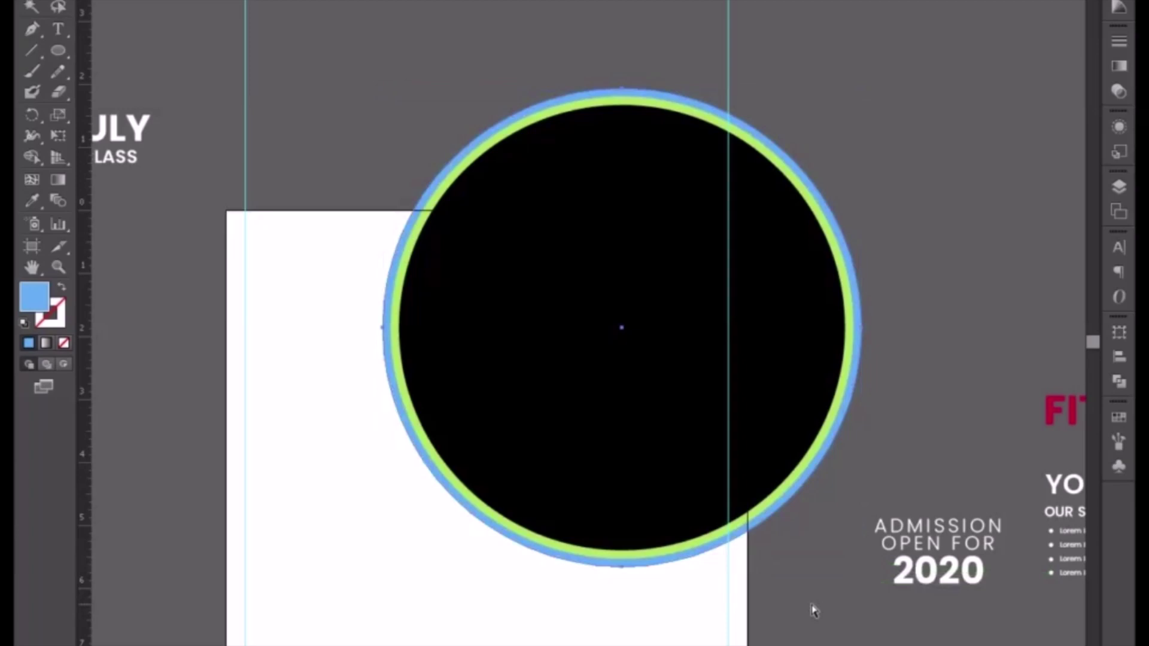
{"action": "key", "text": "ctrl+z"}
{"action": "left_click_drag", "start_coordinate": [860, 566], "coordinate": [873, 583]}
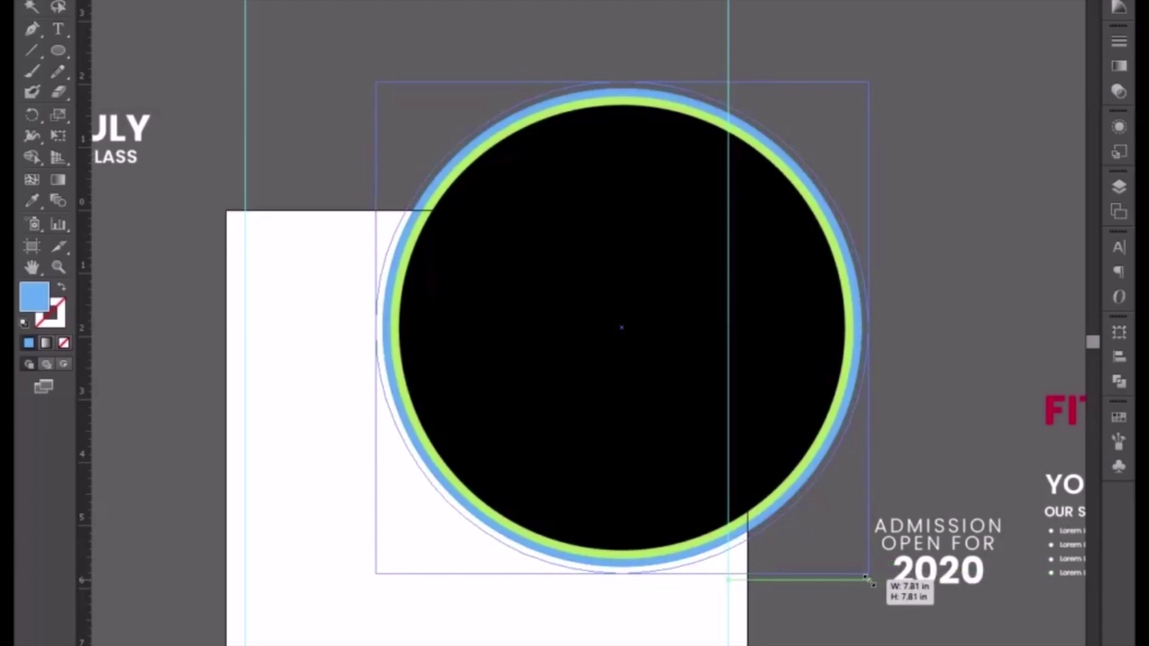
{"action": "left_click_drag", "start_coordinate": [868, 578], "coordinate": [867, 578]}
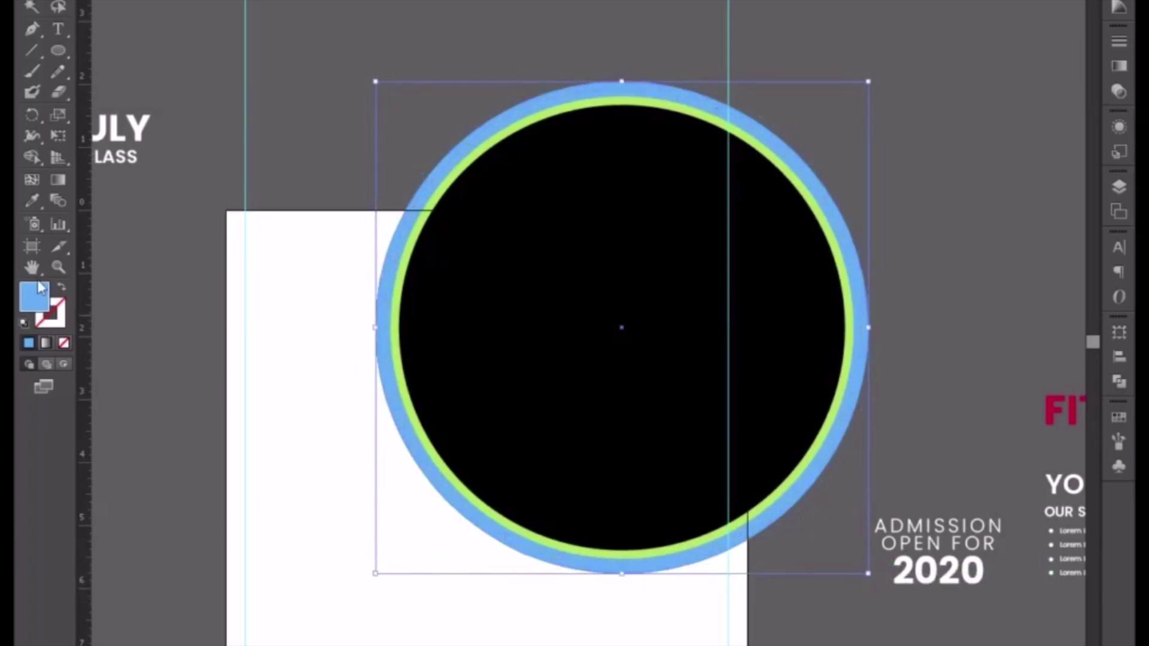
{"action": "left_click", "coordinate": [32, 200]}
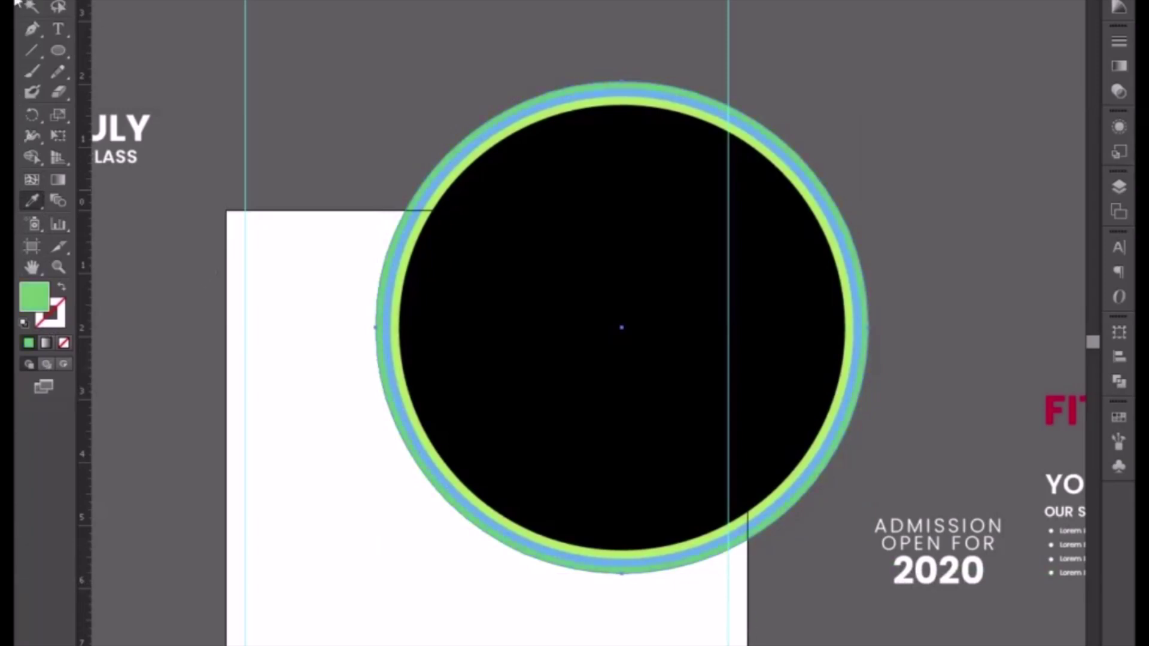
{"action": "key", "text": "v"}
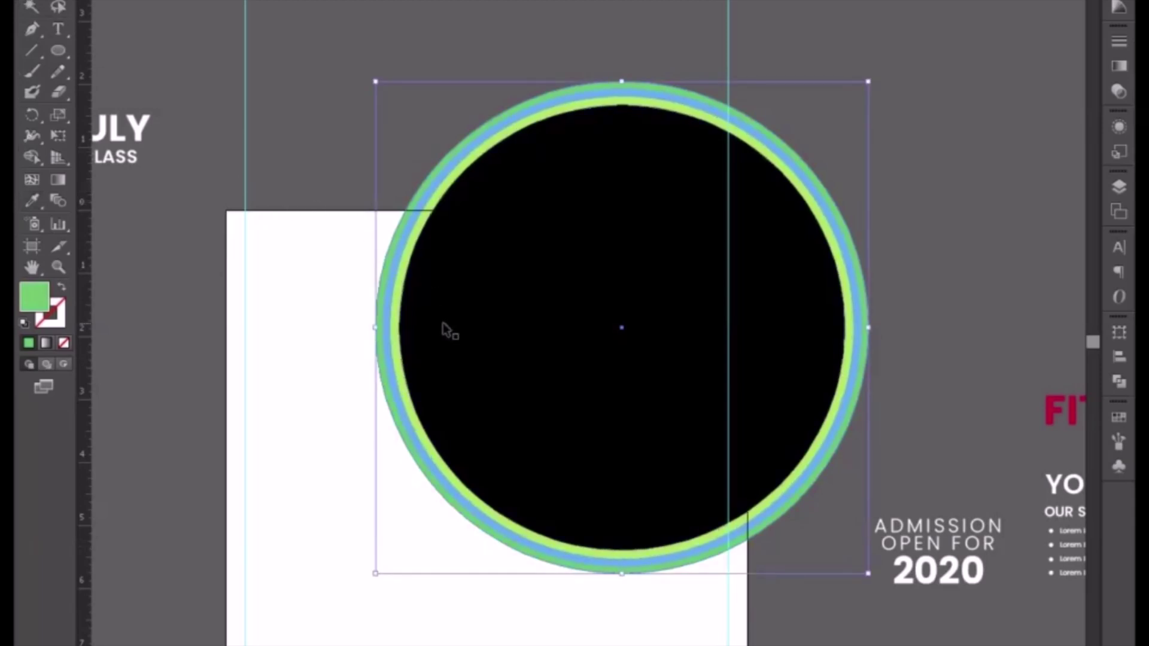
{"action": "left_click", "coordinate": [659, 595]}
{"action": "scroll", "coordinate": [539, 626], "scroll_direction": "down", "scroll_amount": 2}
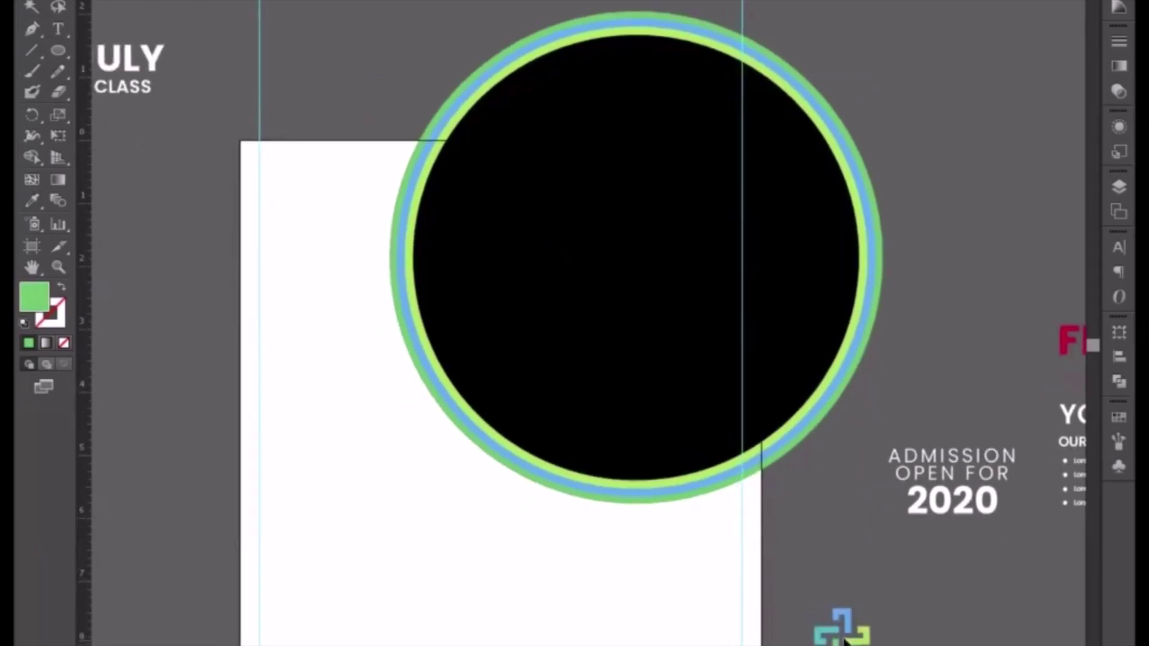
Place the medical logo at the artboard's top-left and recolour the circle's blue ring white.
{"action": "mouse_move", "coordinate": [844, 625]}
{"action": "left_mouse_down"}
{"action": "mouse_move", "coordinate": [285, 350]}
{"action": "mouse_move", "coordinate": [315, 214]}
{"action": "left_mouse_up"}
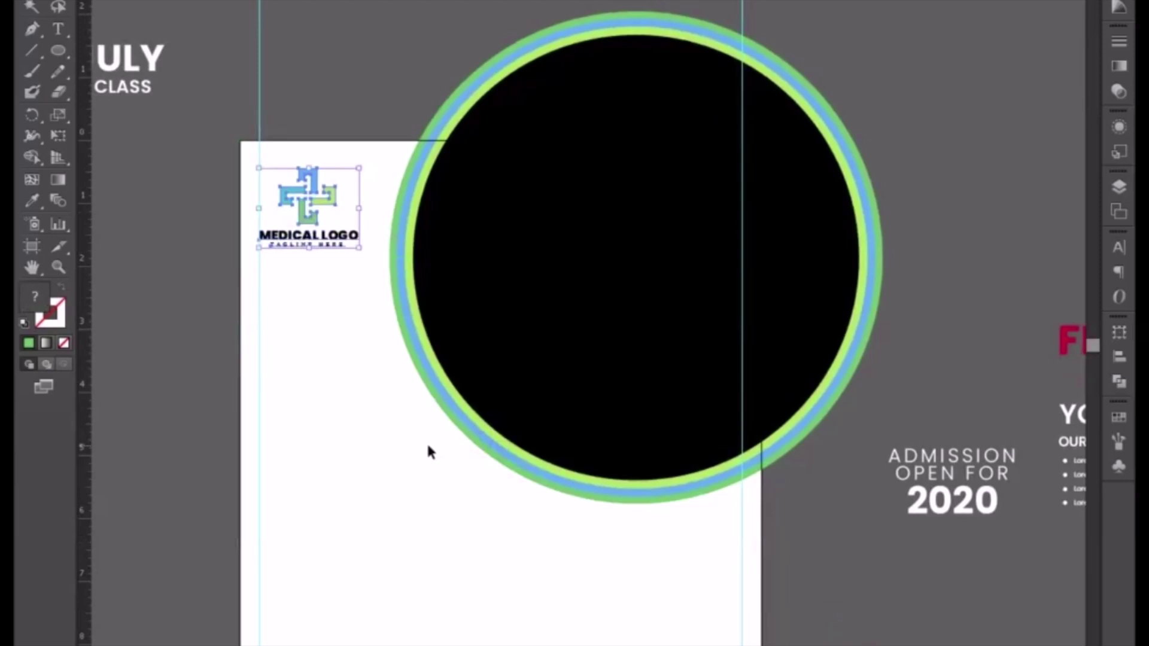
{"action": "left_click", "coordinate": [450, 402]}
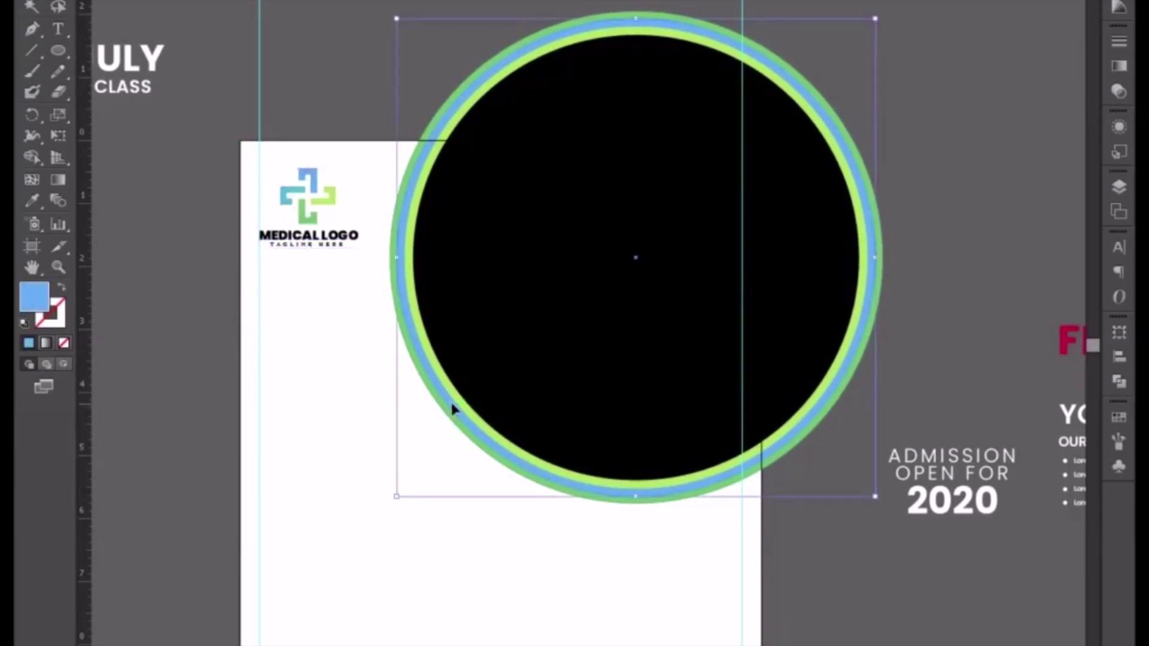
{"action": "left_click", "coordinate": [1118, 7]}
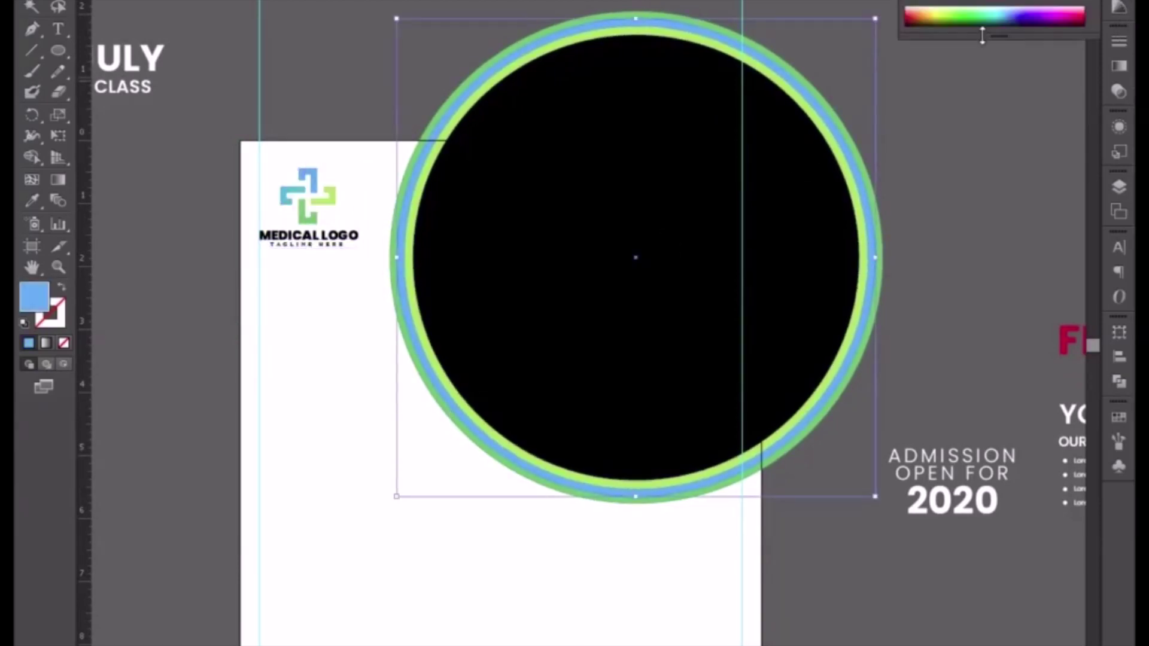
{"action": "left_click", "coordinate": [931, 7]}
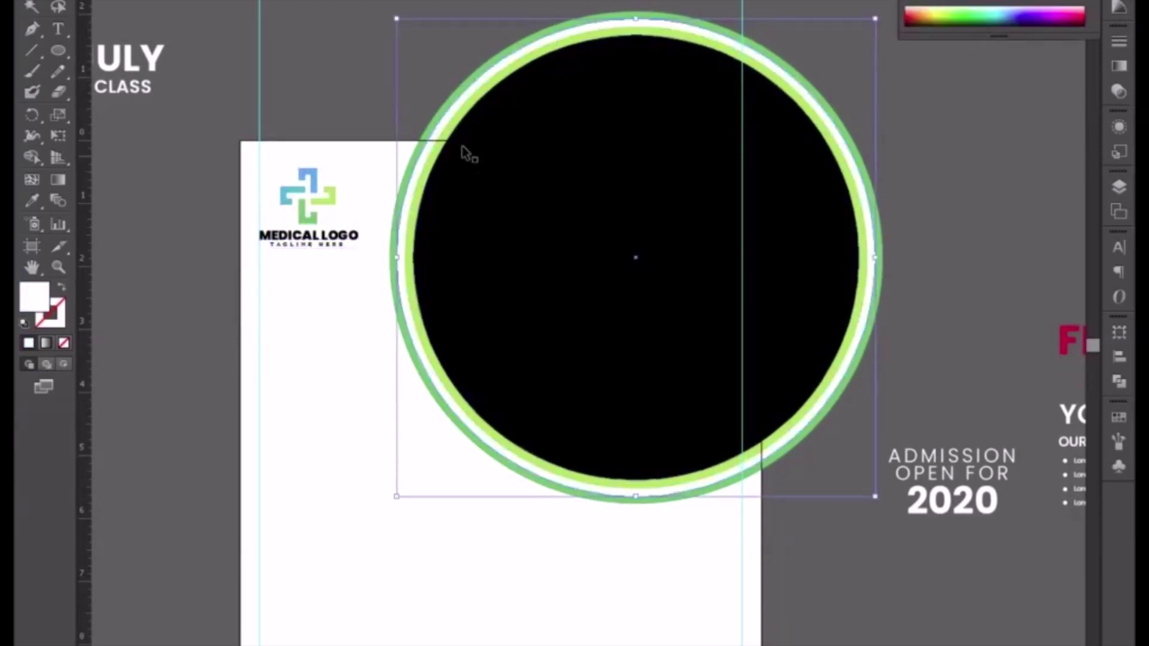
{"action": "left_click", "coordinate": [417, 94]}
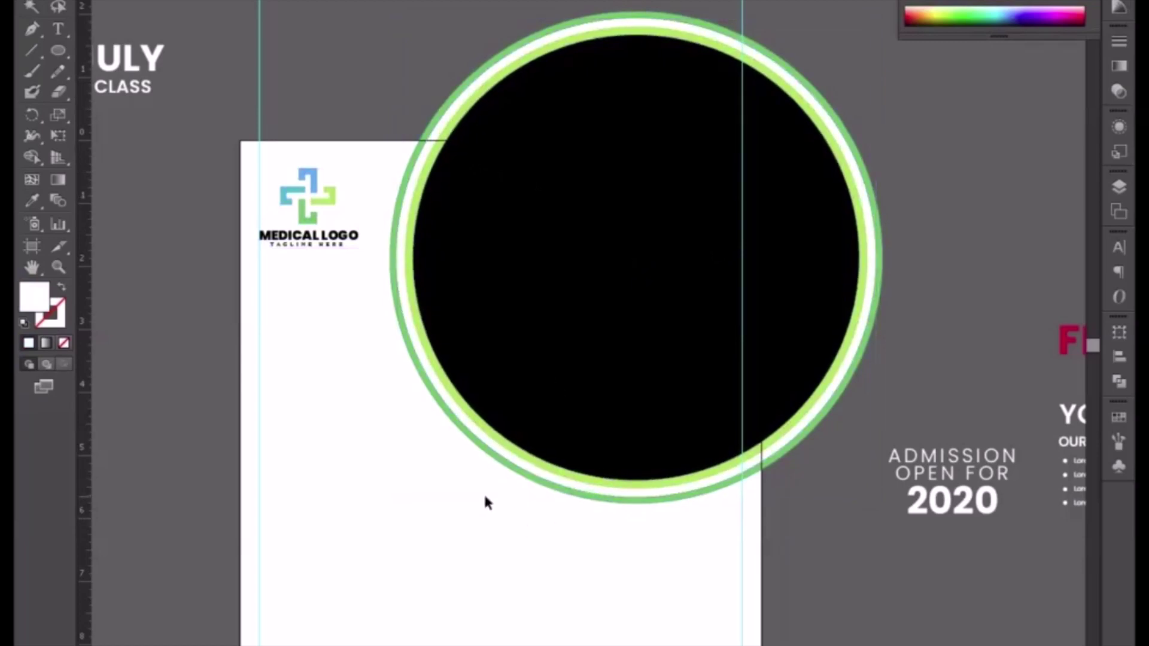
Draw a light-green circle about 1.78 in wide on the big circle's lower-left edge.
{"action": "left_click", "coordinate": [57, 50]}
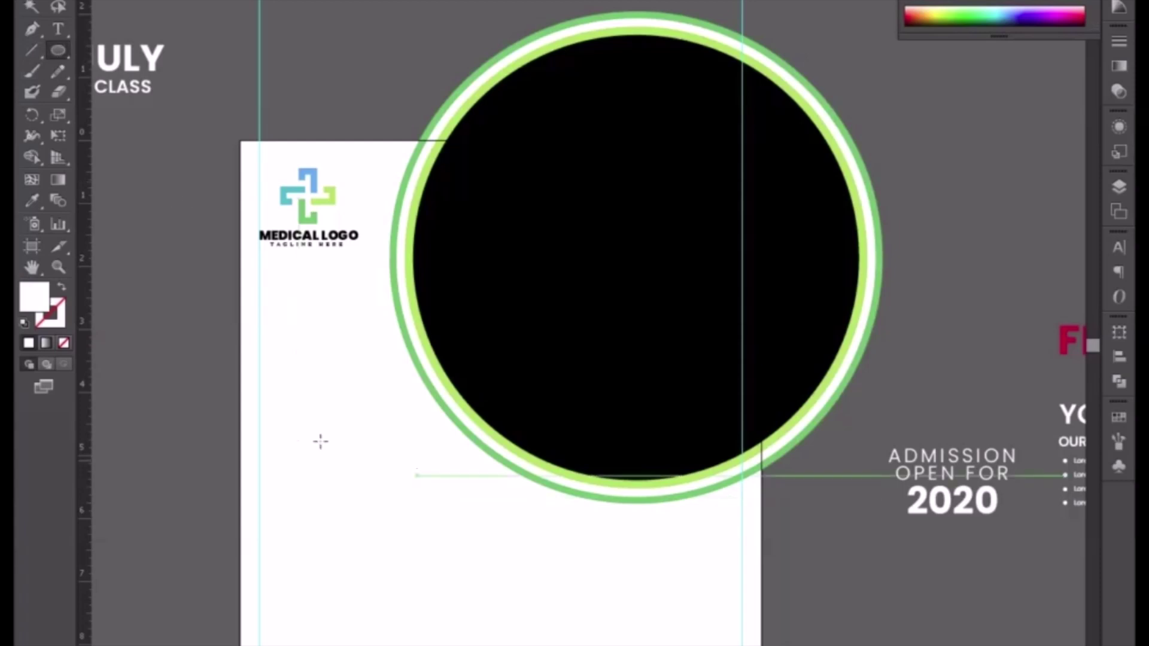
{"action": "left_click_drag", "start_coordinate": [298, 414], "coordinate": [390, 548]}
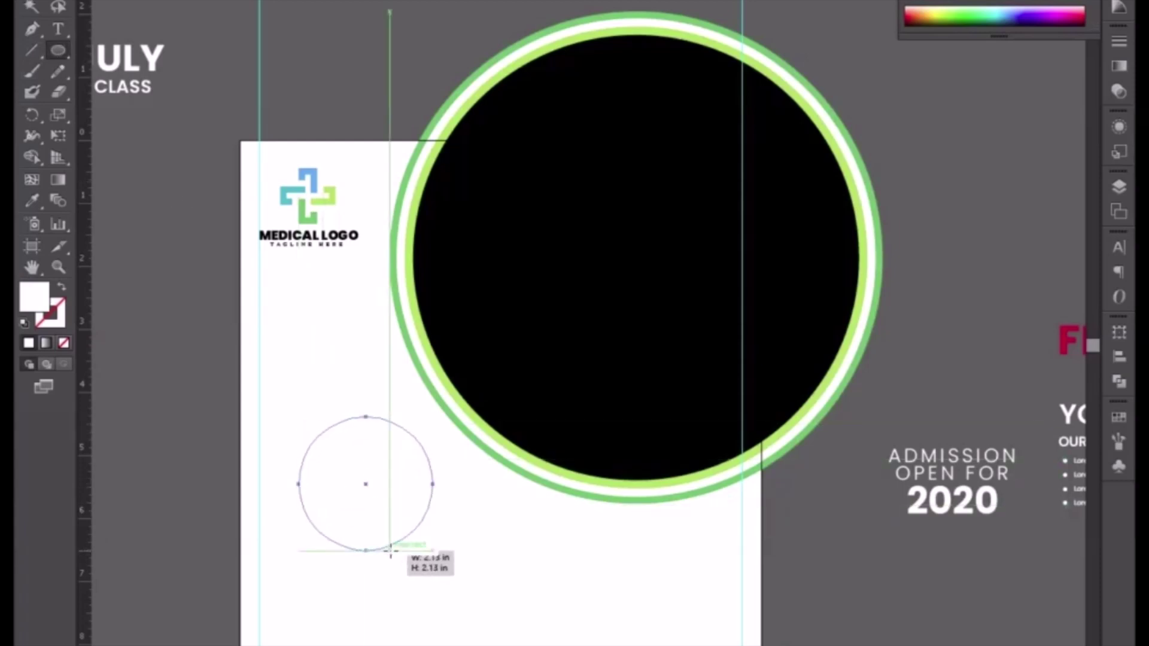
{"action": "left_click", "coordinate": [32, 200]}
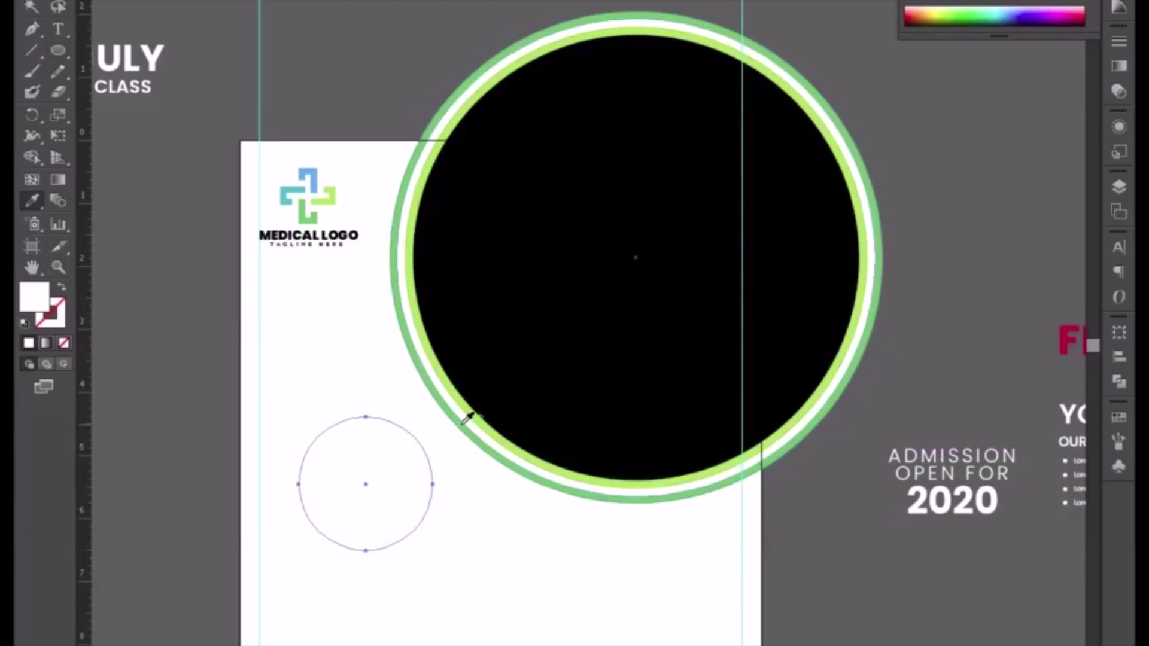
{"action": "left_click", "coordinate": [466, 412]}
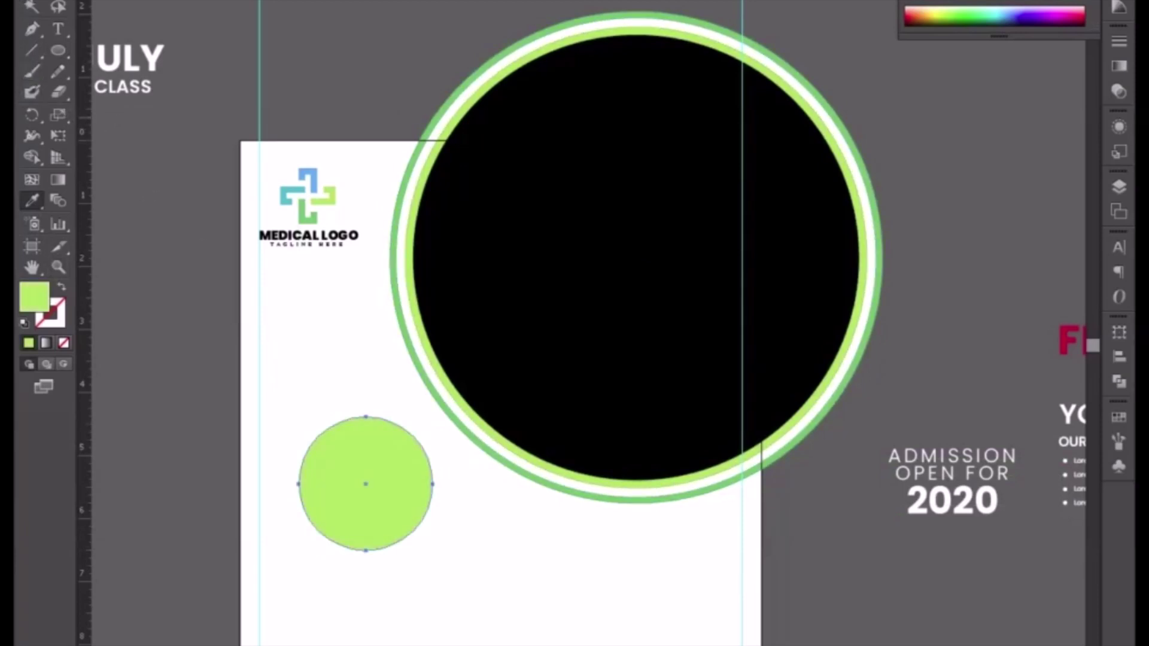
{"action": "key", "text": "v"}
{"action": "left_click_drag", "start_coordinate": [405, 531], "coordinate": [486, 412]}
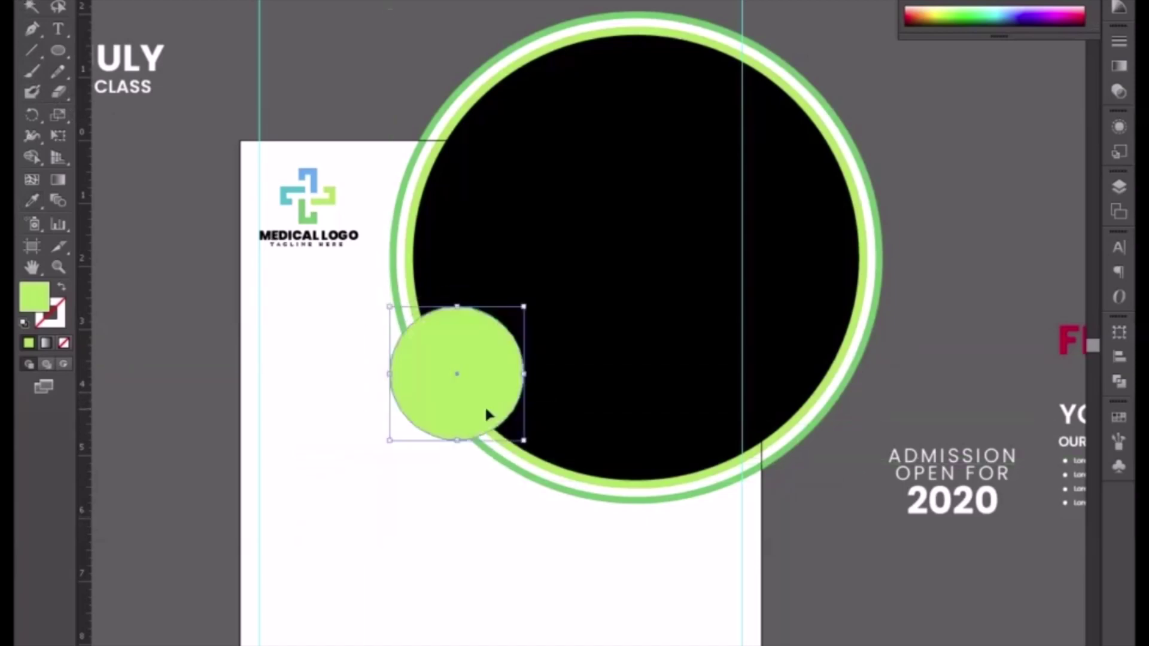
{"action": "left_click_drag", "start_coordinate": [523, 307], "coordinate": [513, 329]}
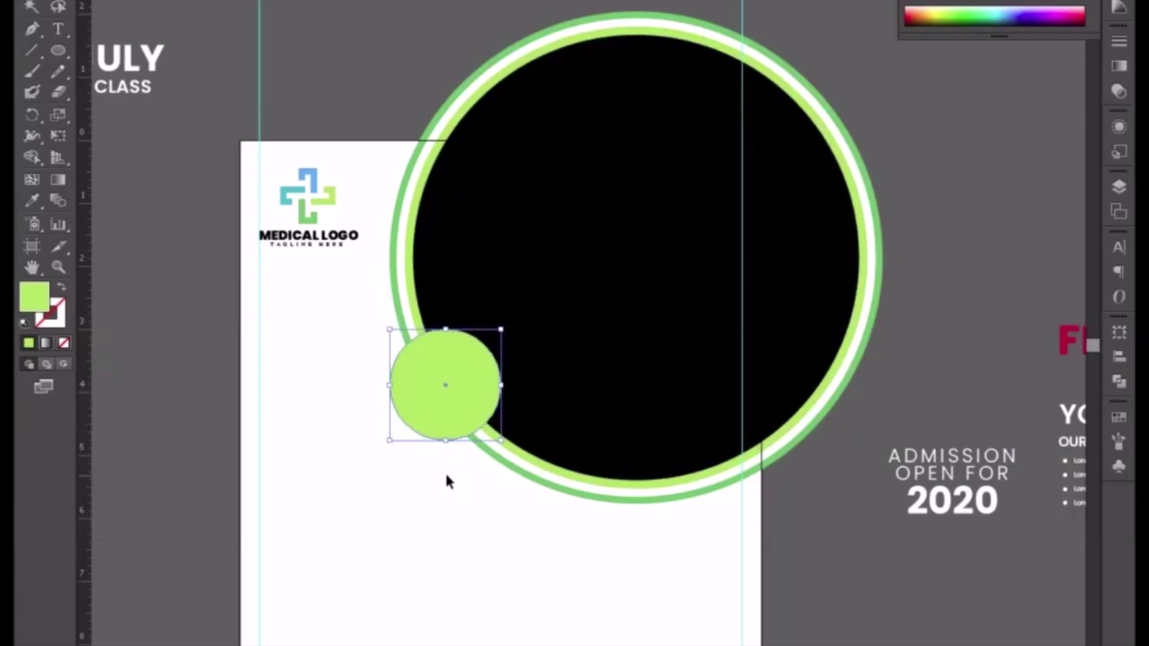
Enlarge the small circle slightly and copy the outer ring's green outline onto it.
{"action": "key", "text": "a"}
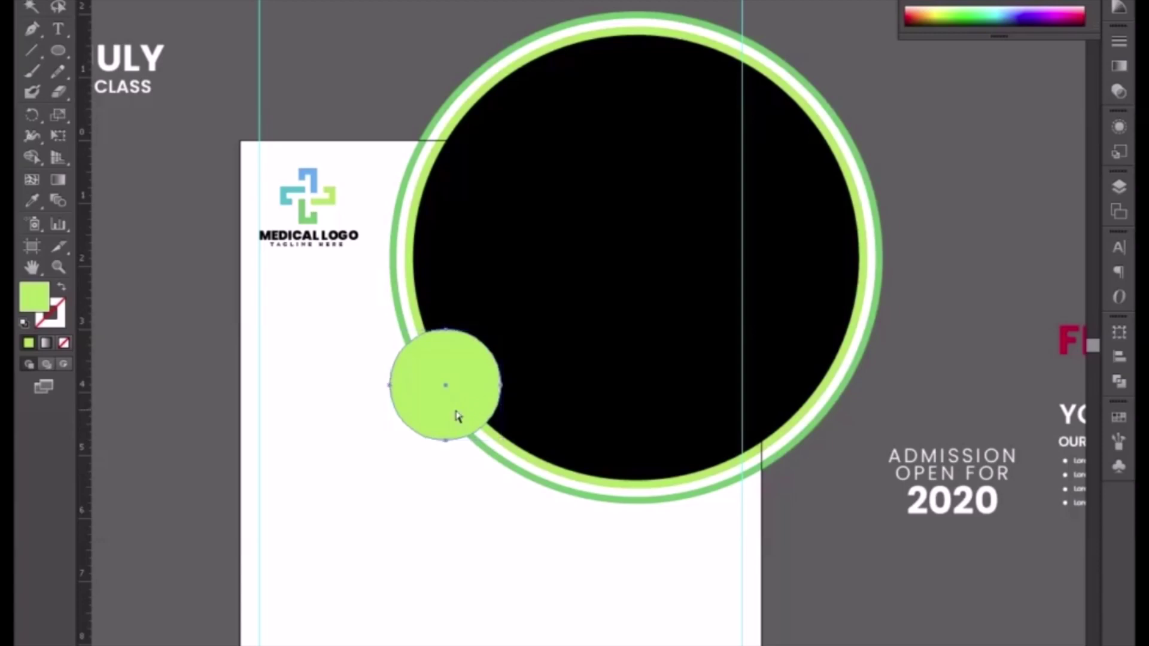
{"action": "key", "text": "v"}
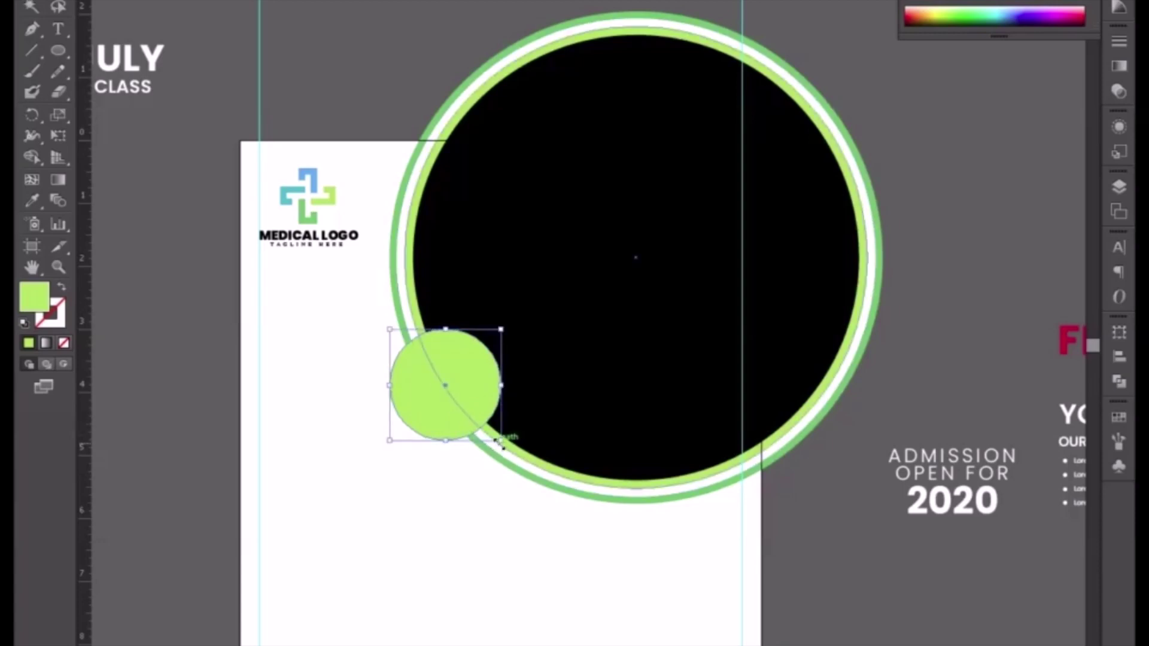
{"action": "left_click_drag", "start_coordinate": [501, 441], "coordinate": [509, 450]}
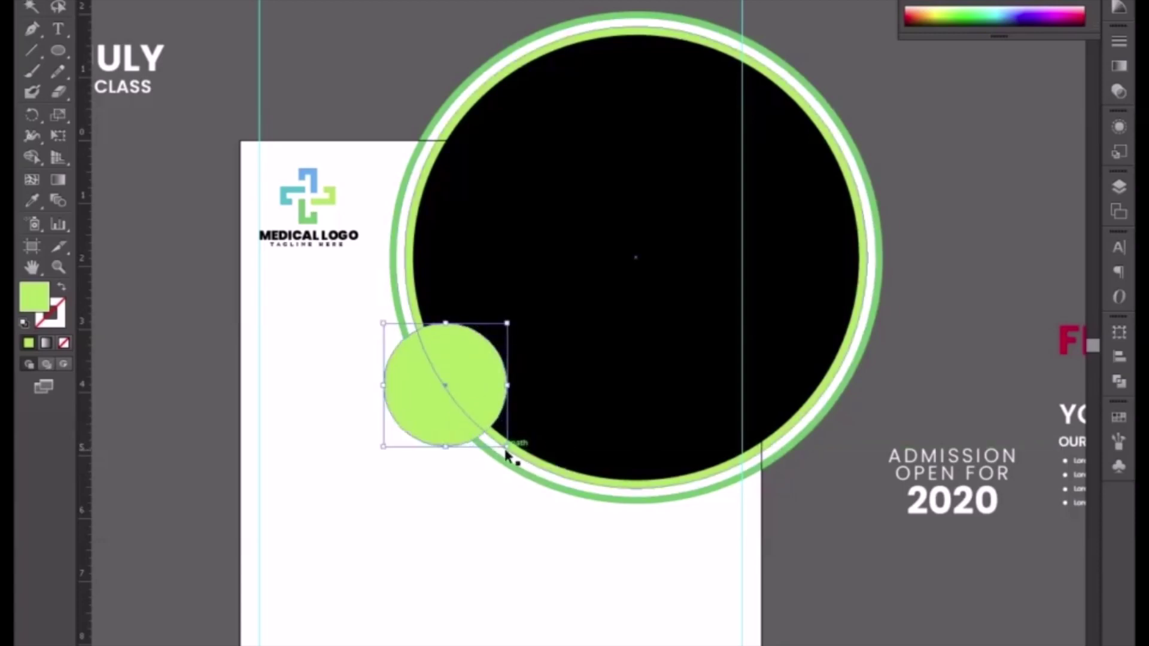
{"action": "left_click", "coordinate": [31, 201]}
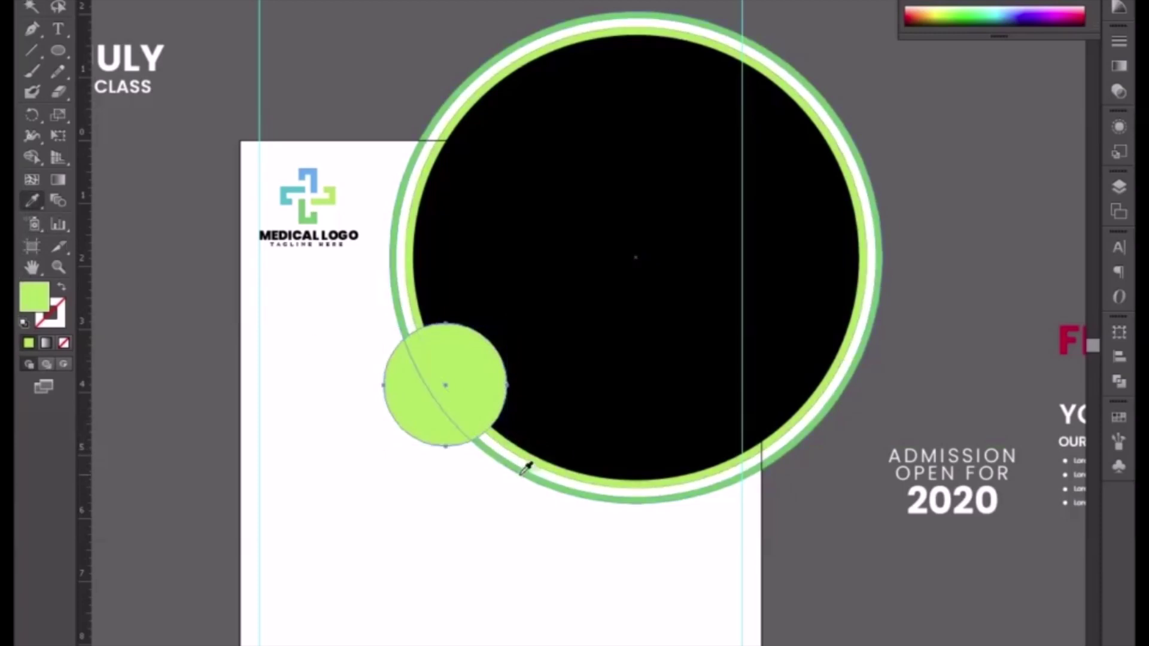
{"action": "left_click", "coordinate": [525, 471]}
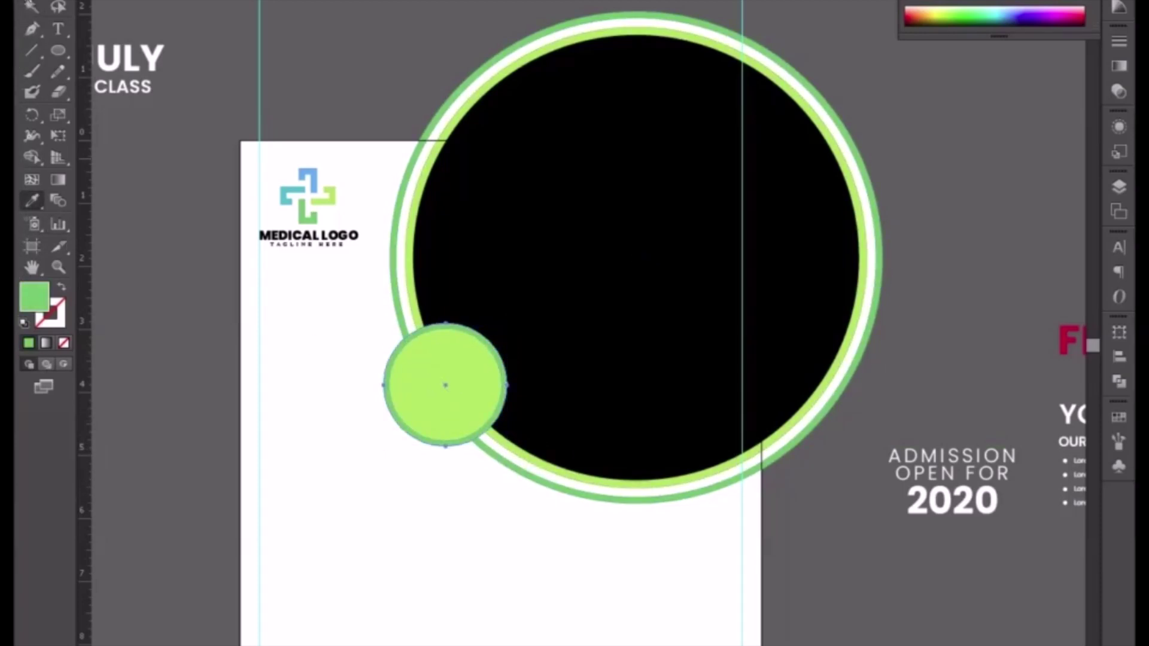
{"action": "left_click", "coordinate": [31, 7]}
{"action": "left_click", "coordinate": [373, 445]}
Nudge the small green circle a little lower.
{"action": "left_click", "coordinate": [411, 419]}
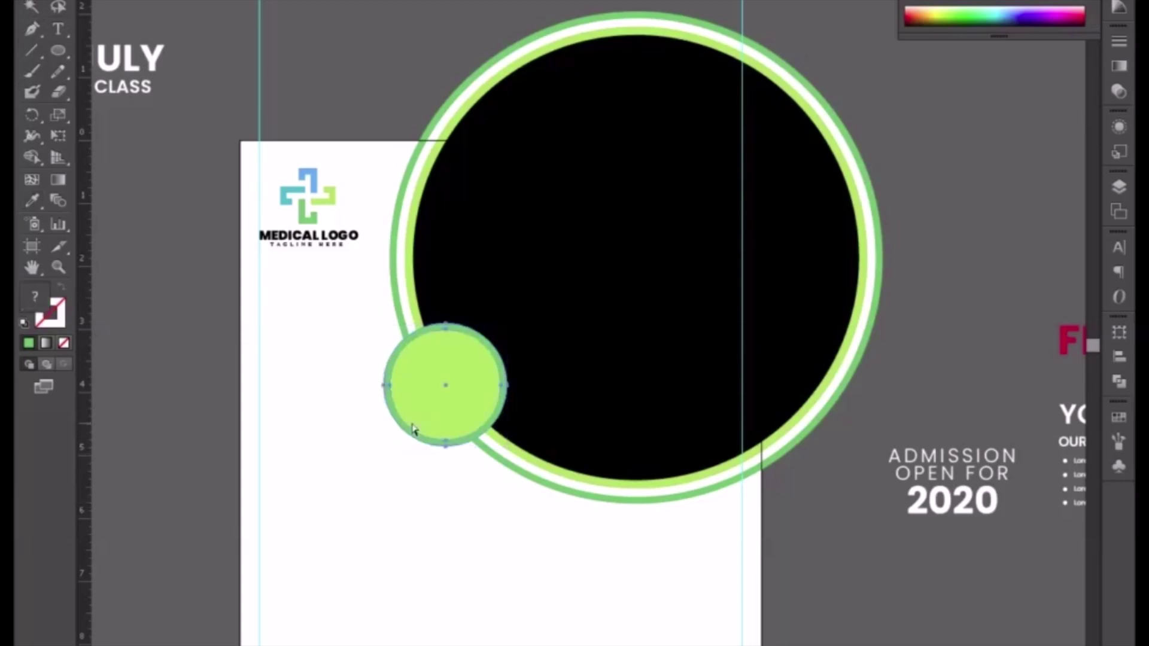
{"action": "left_click", "coordinate": [412, 425]}
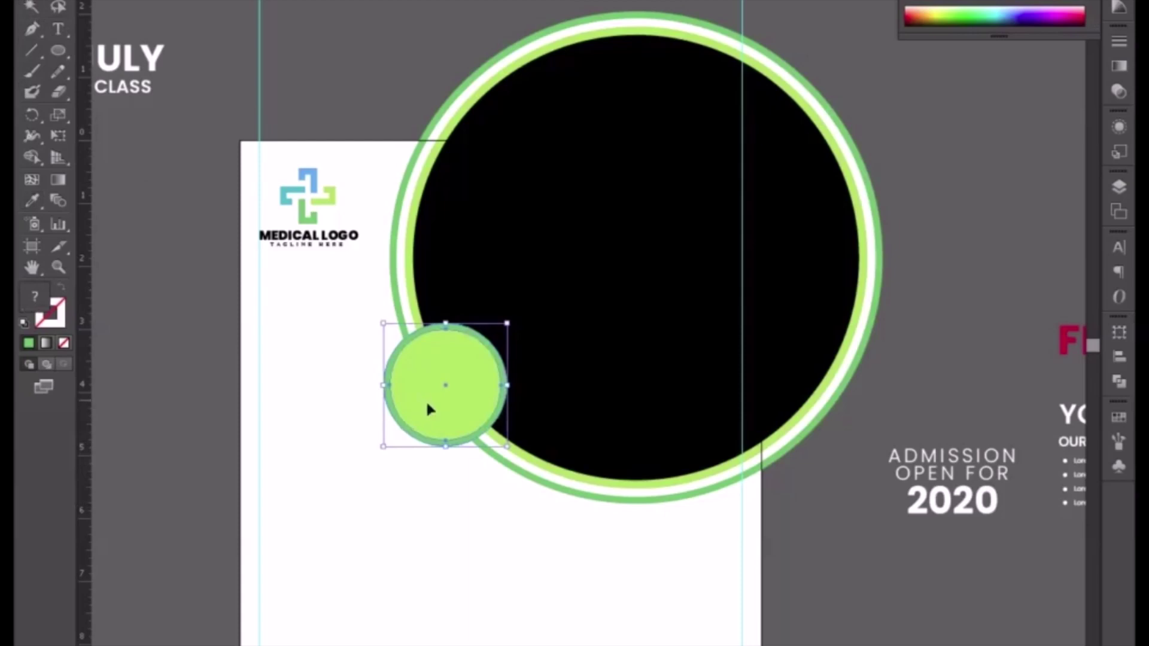
{"action": "left_click_drag", "start_coordinate": [426, 400], "coordinate": [426, 412]}
{"action": "left_click", "coordinate": [464, 534]}
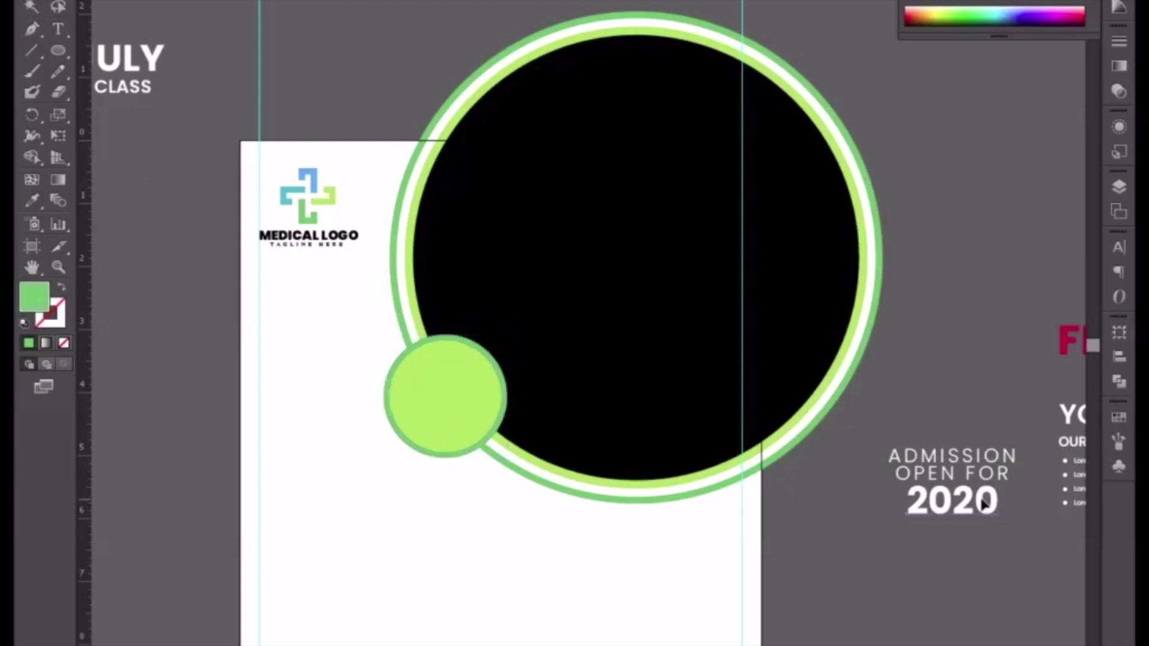
Move the ADMISSION OPEN FOR 2020 text group down and to the left.
{"action": "left_click", "coordinate": [974, 510]}
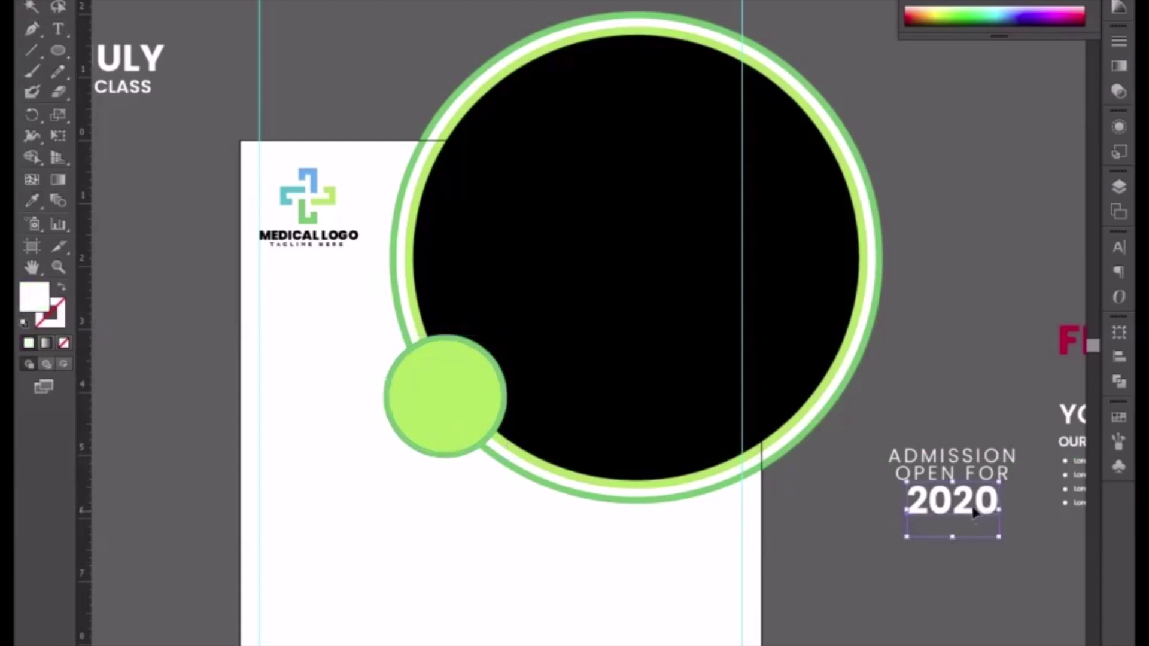
{"action": "left_click", "coordinate": [972, 482], "text": "shift"}
{"action": "left_click_drag", "start_coordinate": [971, 483], "coordinate": [866, 593]}
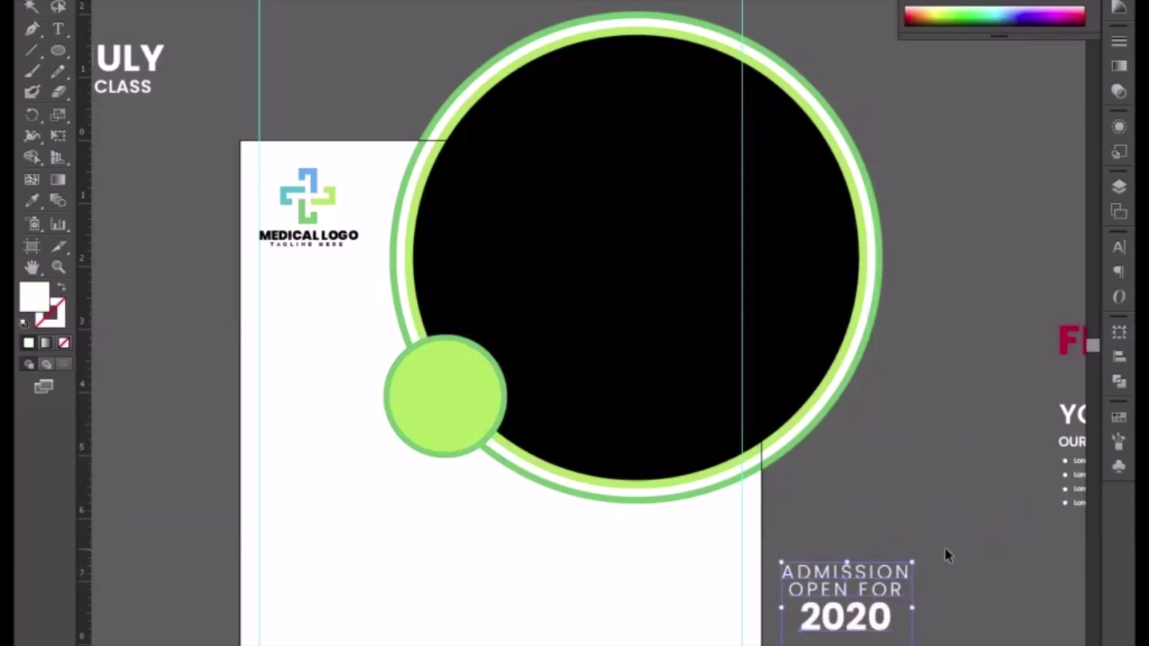
{"action": "left_click", "coordinate": [944, 551]}
Replace the text lines with '35%' and 'OFF'.
{"action": "key", "text": "t"}
{"action": "left_click", "coordinate": [821, 570]}
{"action": "key", "text": "ctrl+a"}
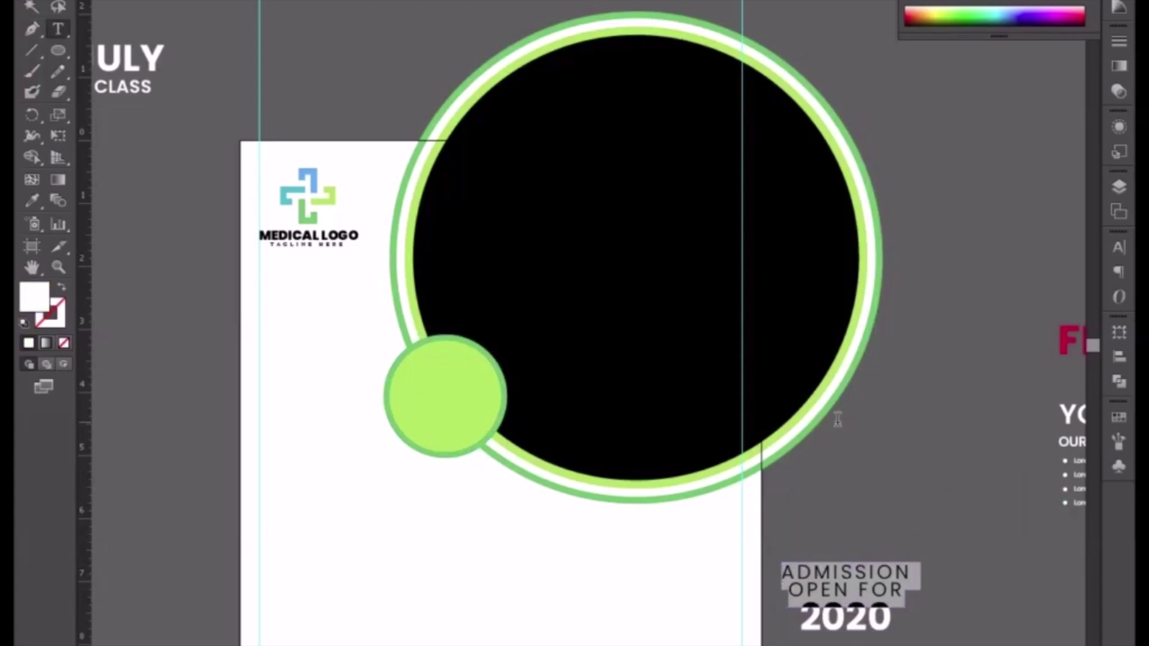
{"action": "type", "text": "3"}
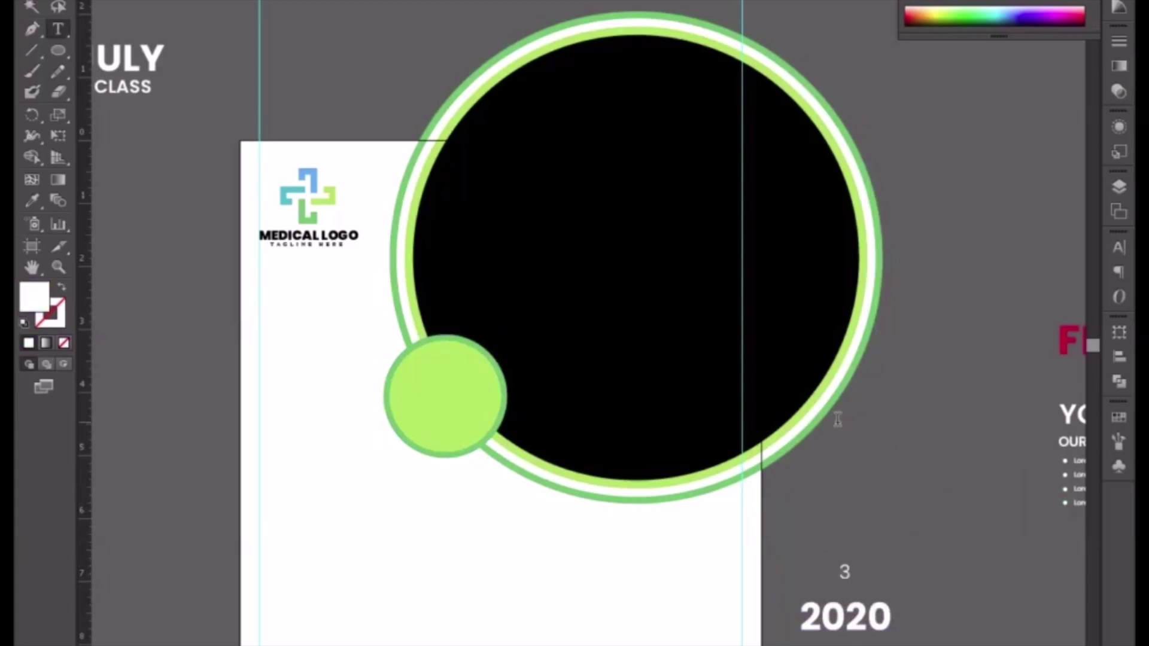
{"action": "type", "text": "5"}
{"action": "type", "text": "$"}
{"action": "key", "text": "BackSpace"}
{"action": "type", "text": "%"}
{"action": "double_click", "coordinate": [846, 620]}
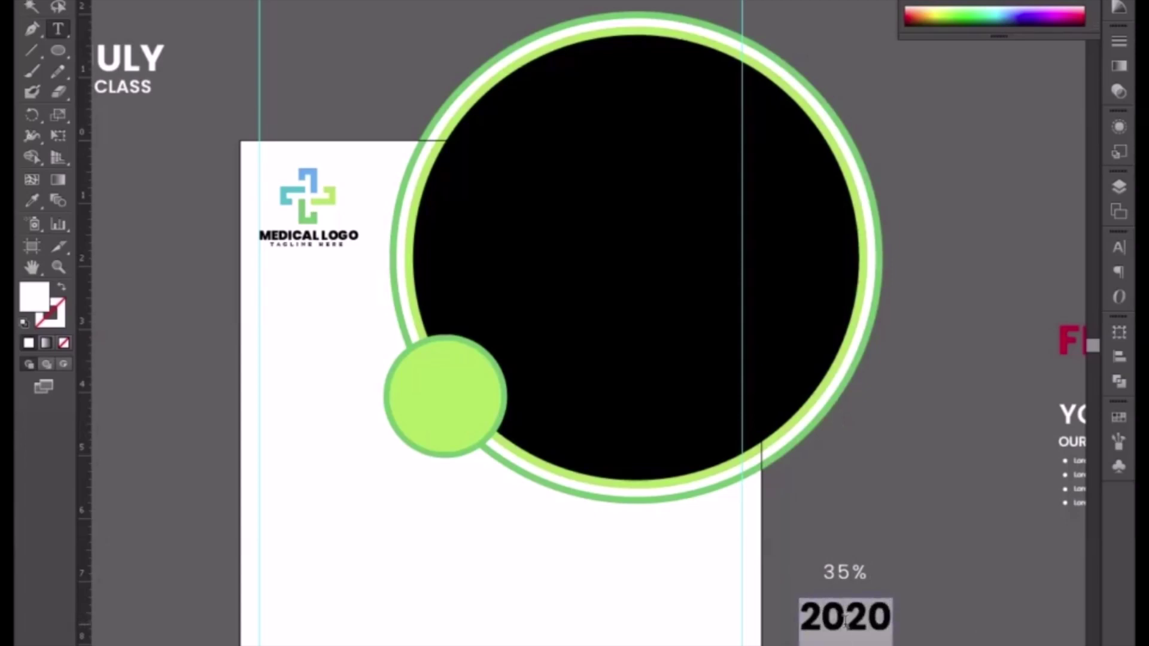
{"action": "type", "text": "ODD"}
{"action": "key", "text": "BackSpace"}
{"action": "key", "text": "BackSpace"}
{"action": "type", "text": "FF"}
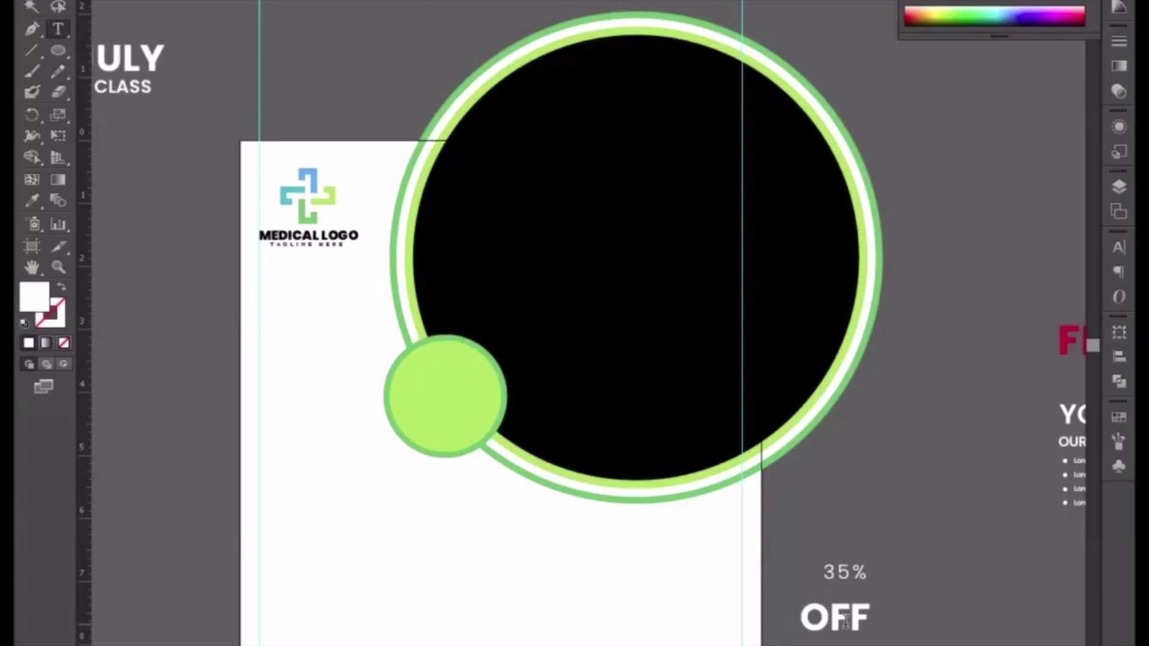
{"action": "key", "text": "Escape"}
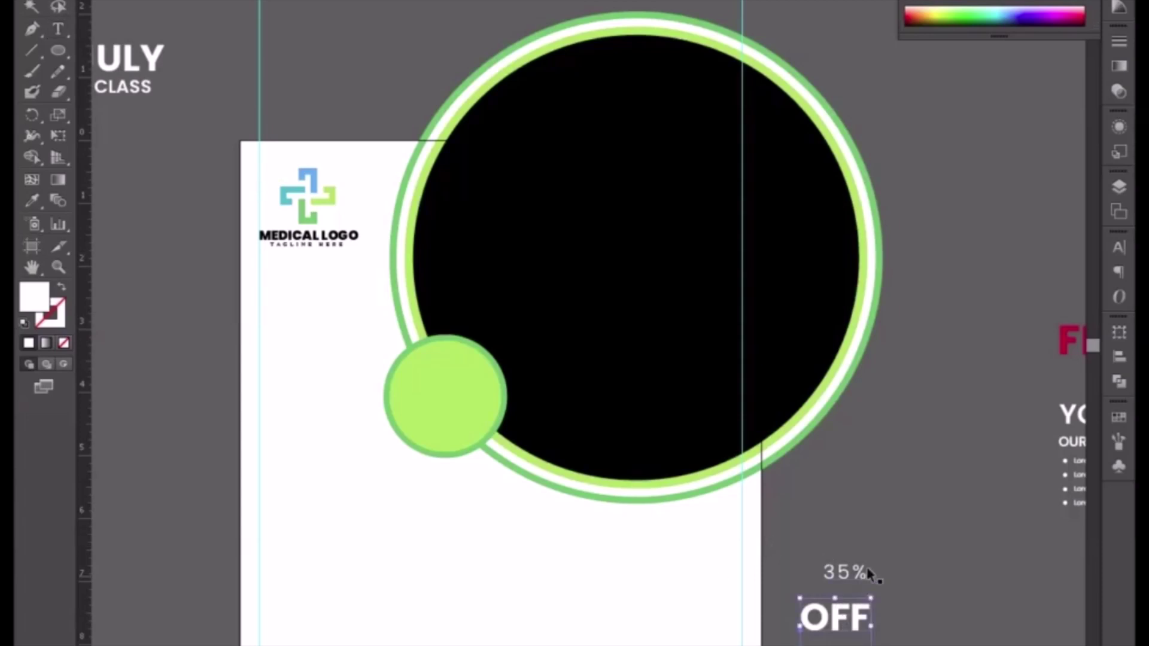
Enlarge the 35% text.
{"action": "left_click", "coordinate": [849, 573]}
{"action": "mouse_move", "coordinate": [825, 591]}
{"action": "left_mouse_down"}
{"action": "mouse_move", "coordinate": [798, 592]}
{"action": "mouse_move", "coordinate": [884, 623]}
{"action": "left_mouse_up"}
{"action": "left_click", "coordinate": [789, 585]}
{"action": "left_click", "coordinate": [809, 577]}
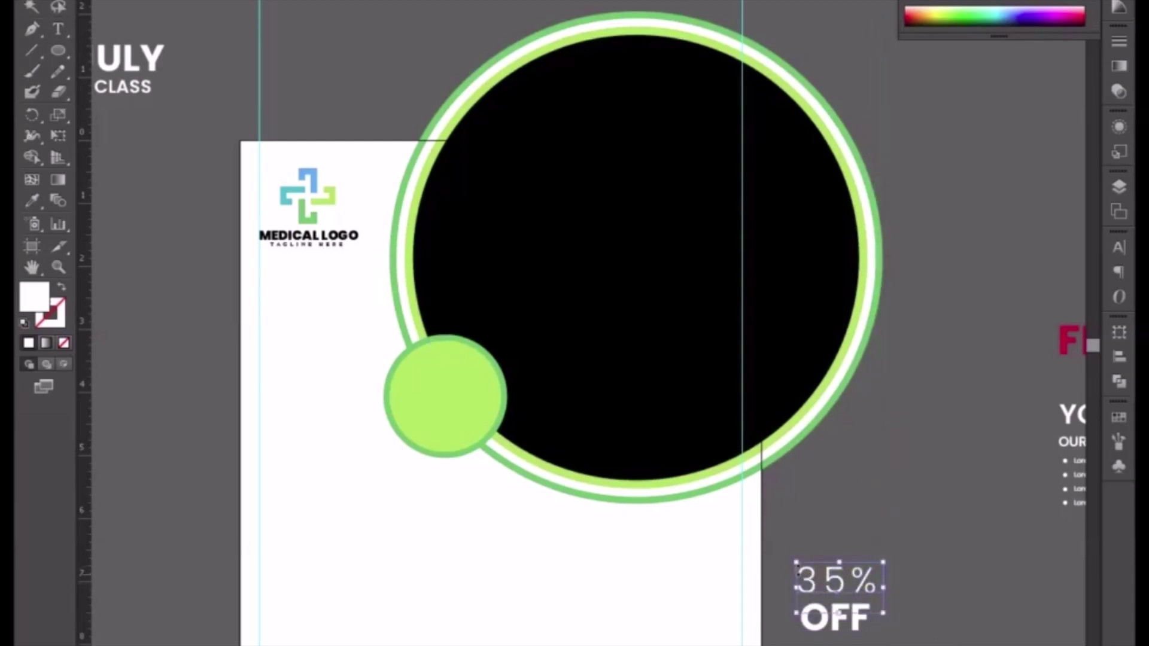
{"action": "left_click_drag", "start_coordinate": [799, 564], "coordinate": [791, 562]}
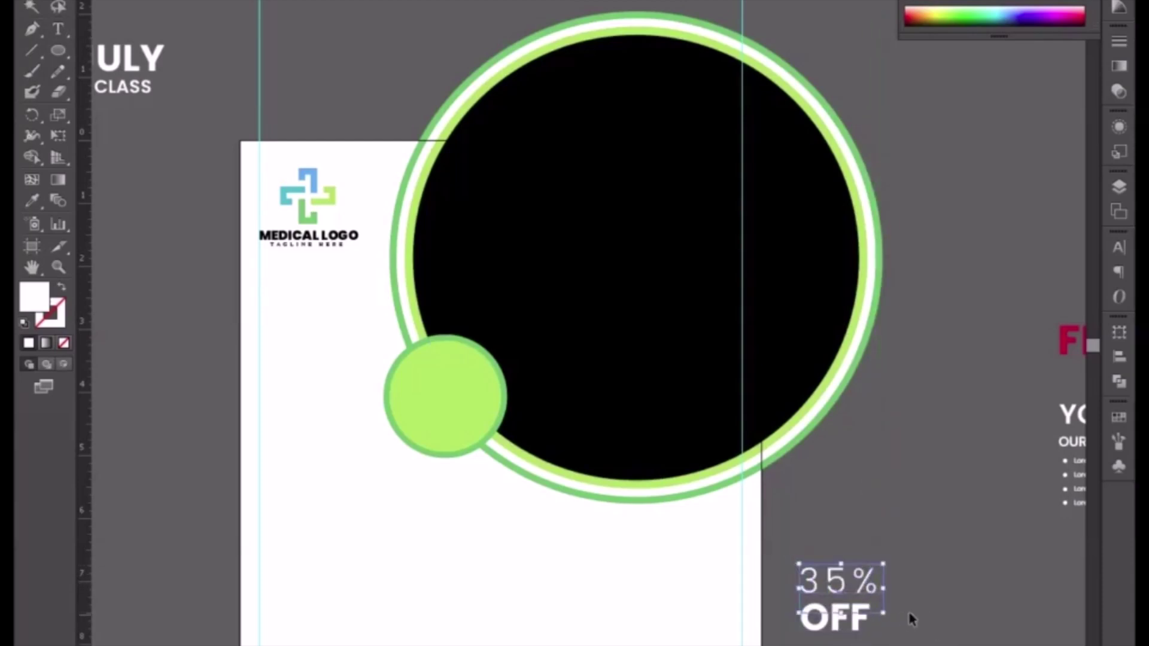
{"action": "left_click", "coordinate": [910, 616]}
Move OFF up closer to 35% and select both text lines.
{"action": "left_click", "coordinate": [826, 604]}
{"action": "left_click", "coordinate": [939, 622]}
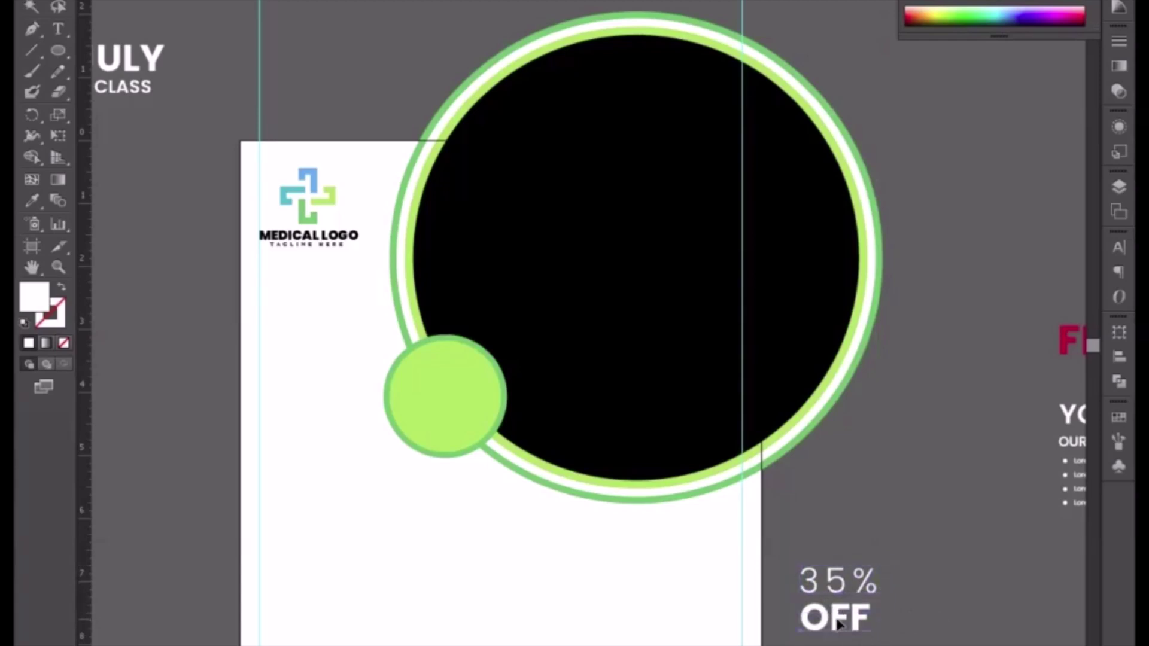
{"action": "left_click", "coordinate": [838, 624]}
{"action": "left_click_drag", "start_coordinate": [836, 623], "coordinate": [833, 611]}
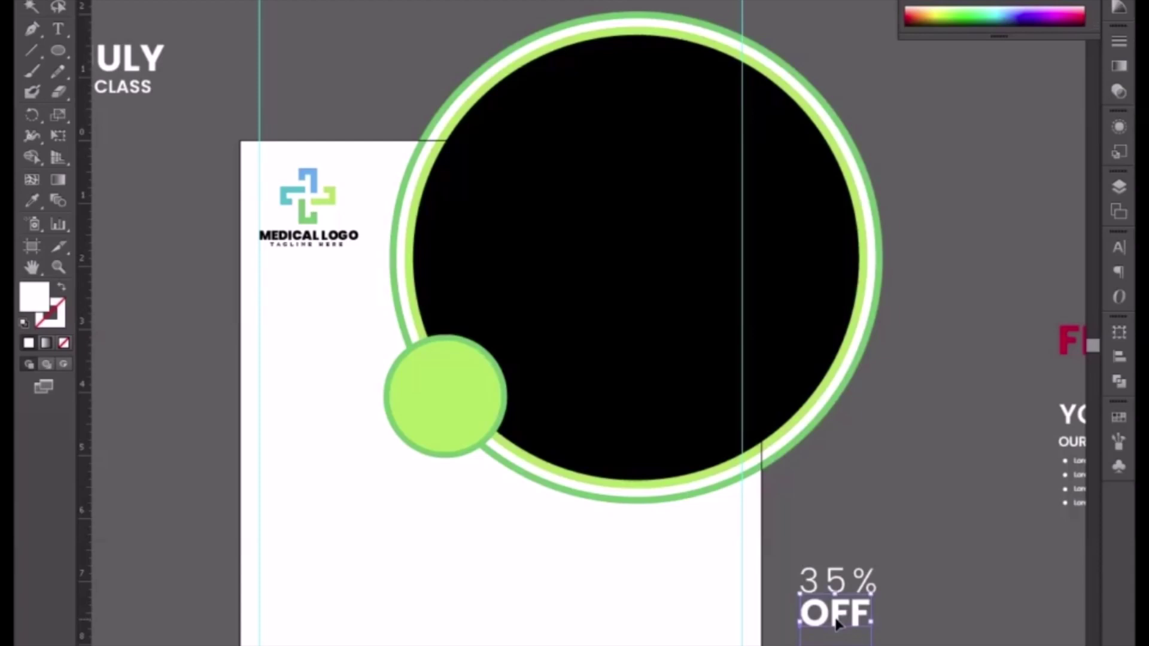
{"action": "mouse_move", "coordinate": [886, 561]}
{"action": "left_mouse_down"}
{"action": "mouse_move", "coordinate": [850, 644]}
{"action": "mouse_move", "coordinate": [464, 404]}
{"action": "left_mouse_up"}
Bring the 35% OFF text in front of the badge circle, make it black, and nudge it up.
{"action": "right_click", "coordinate": [464, 404]}
{"action": "mouse_move", "coordinate": [512, 548]}
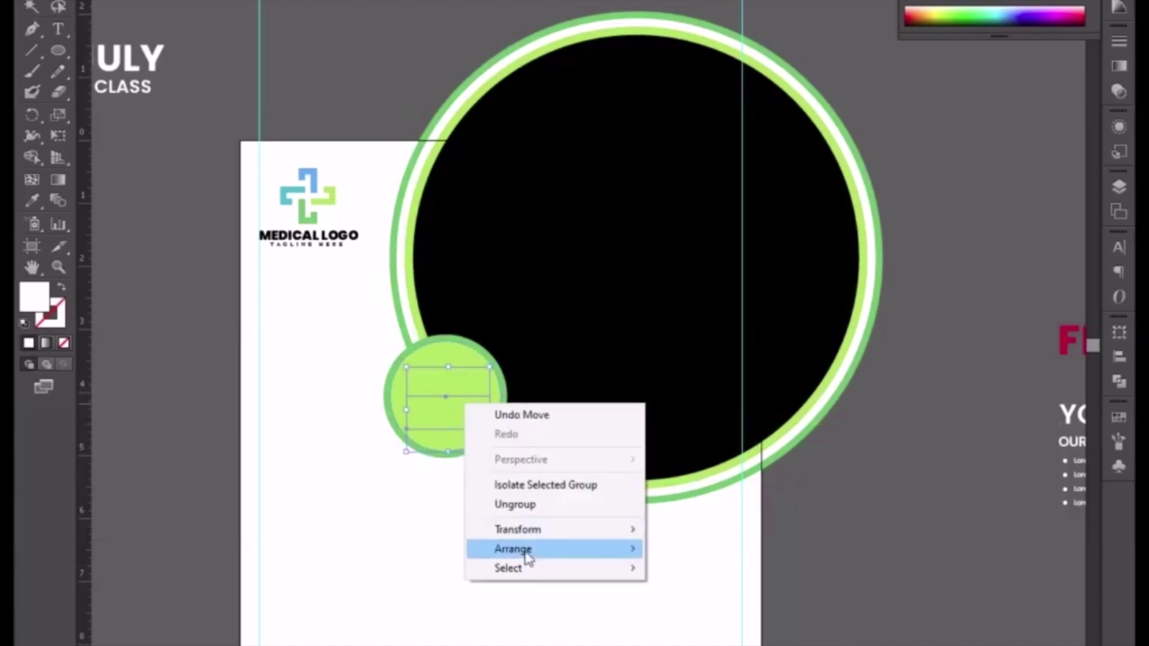
{"action": "left_click", "coordinate": [727, 552]}
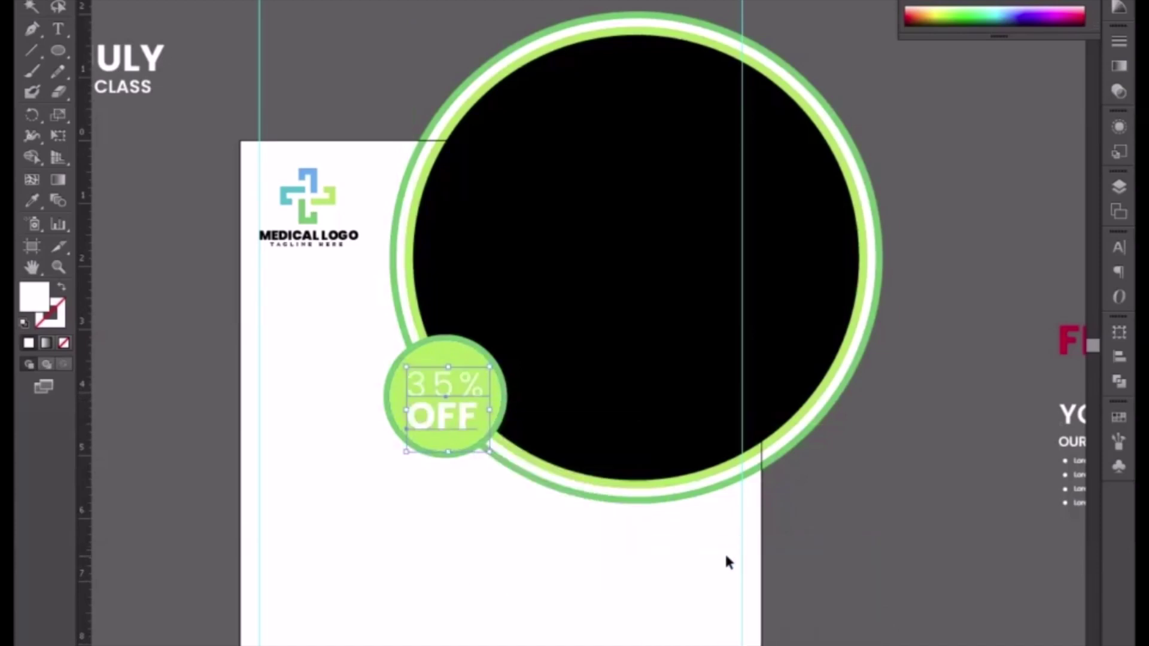
{"action": "key", "text": "Up"}
{"action": "key", "text": "i"}
{"action": "left_click", "coordinate": [592, 324]}
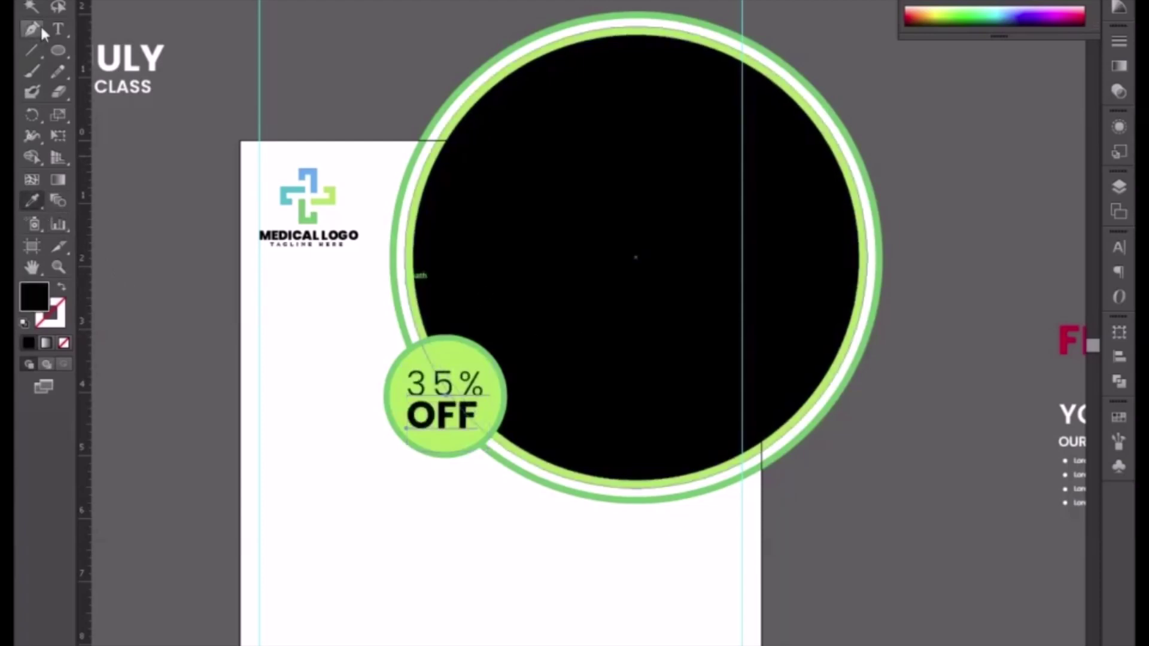
{"action": "left_click", "coordinate": [45, 3]}
{"action": "key", "text": "Up"}
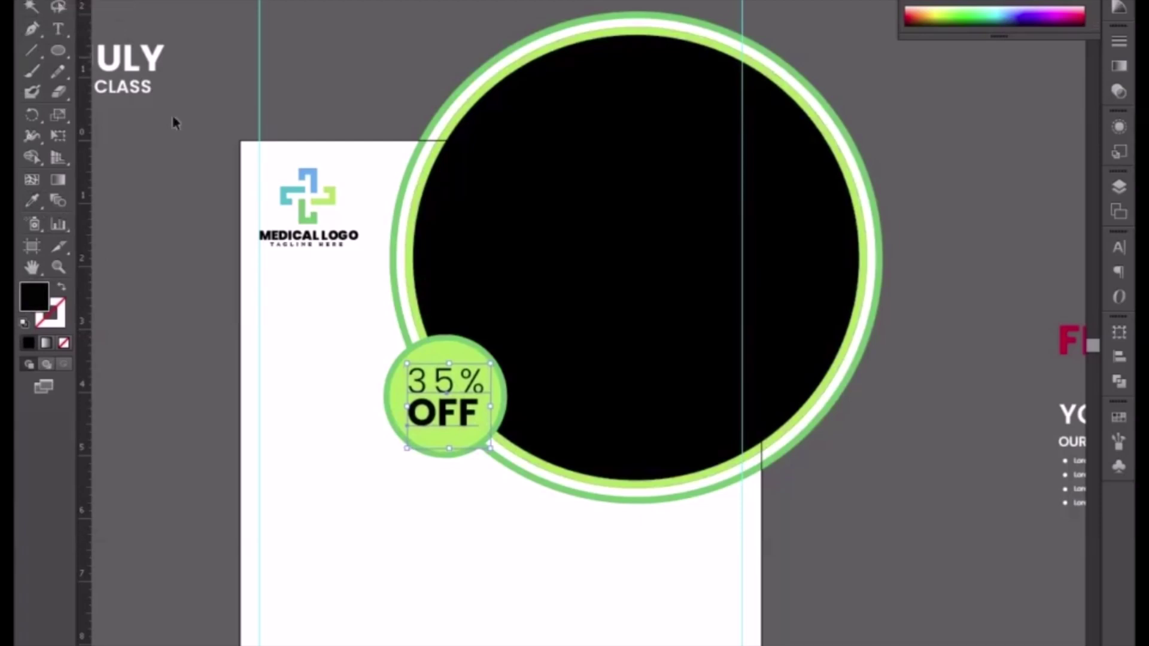
{"action": "left_click", "coordinate": [146, 225]}
Give 35% the same bold style as OFF and shift it left.
{"action": "left_click_drag", "start_coordinate": [323, 390], "coordinate": [382, 272]}
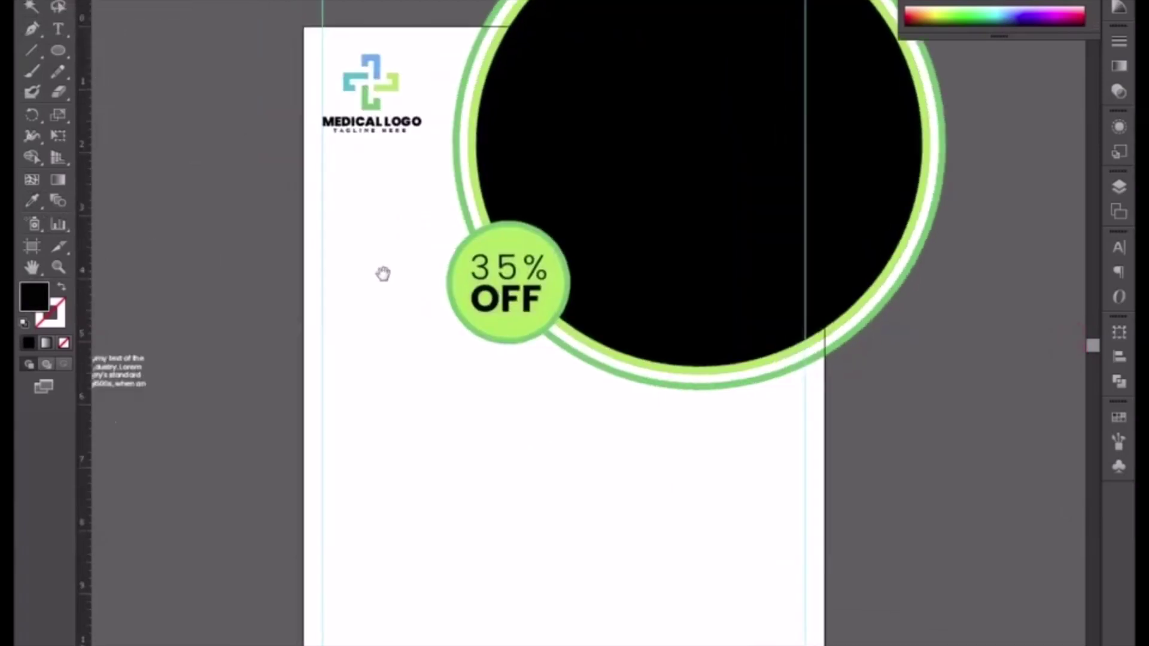
{"action": "left_click", "coordinate": [477, 270]}
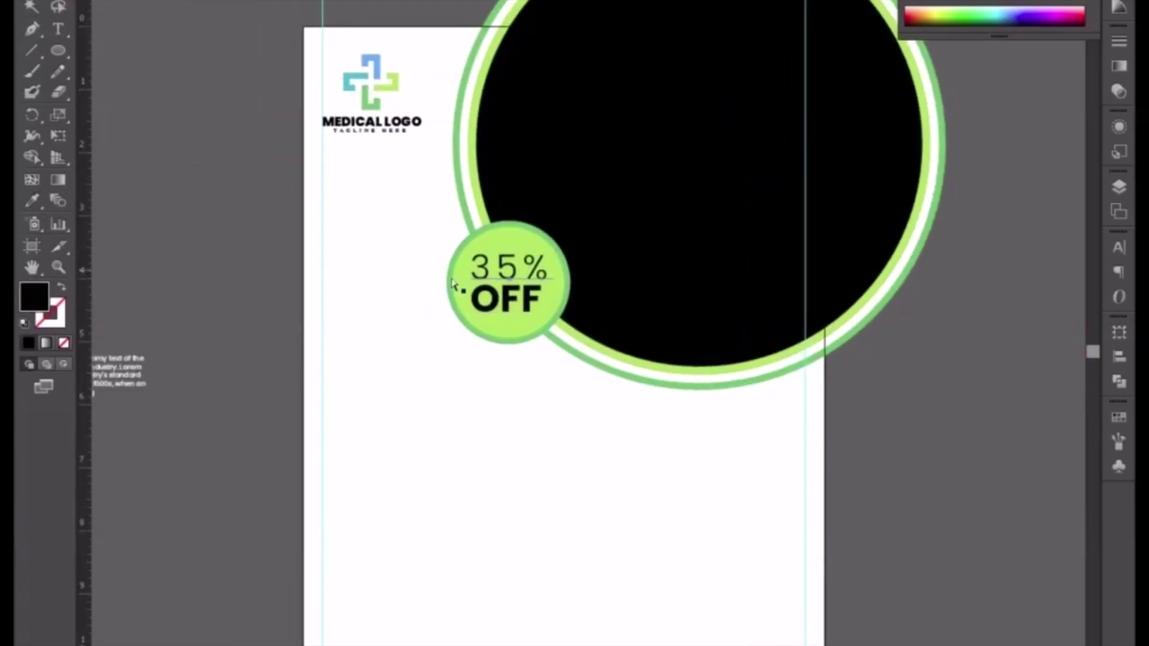
{"action": "left_click", "coordinate": [44, 196]}
{"action": "left_click", "coordinate": [520, 301]}
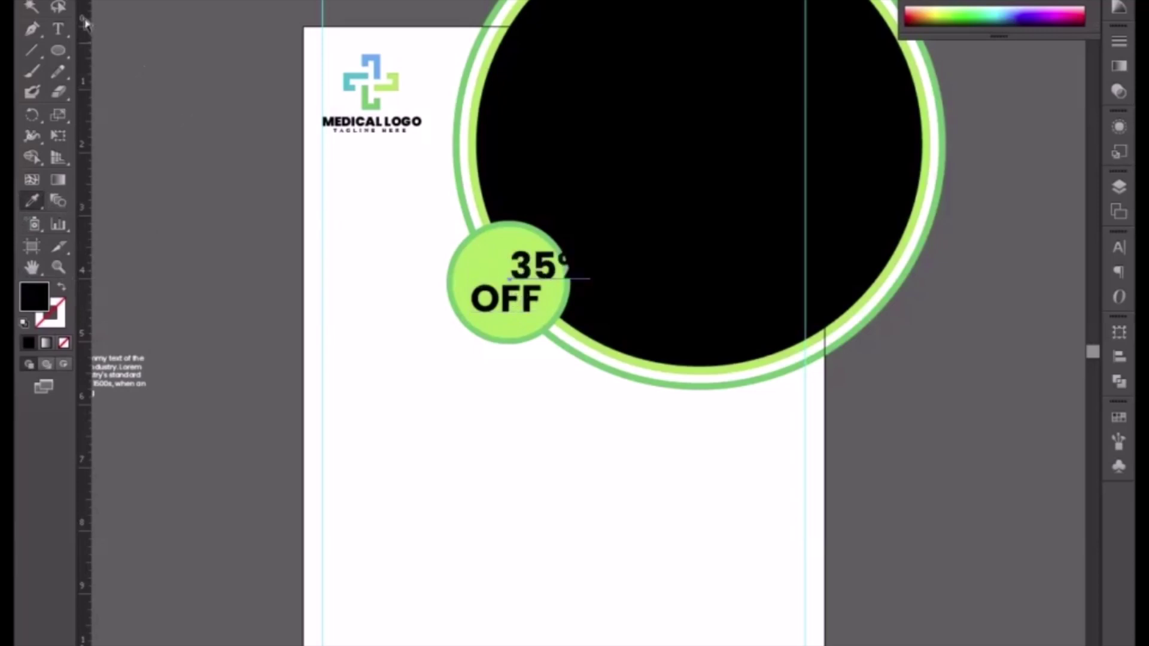
{"action": "key", "text": "v"}
{"action": "left_click_drag", "start_coordinate": [541, 281], "coordinate": [508, 281]}
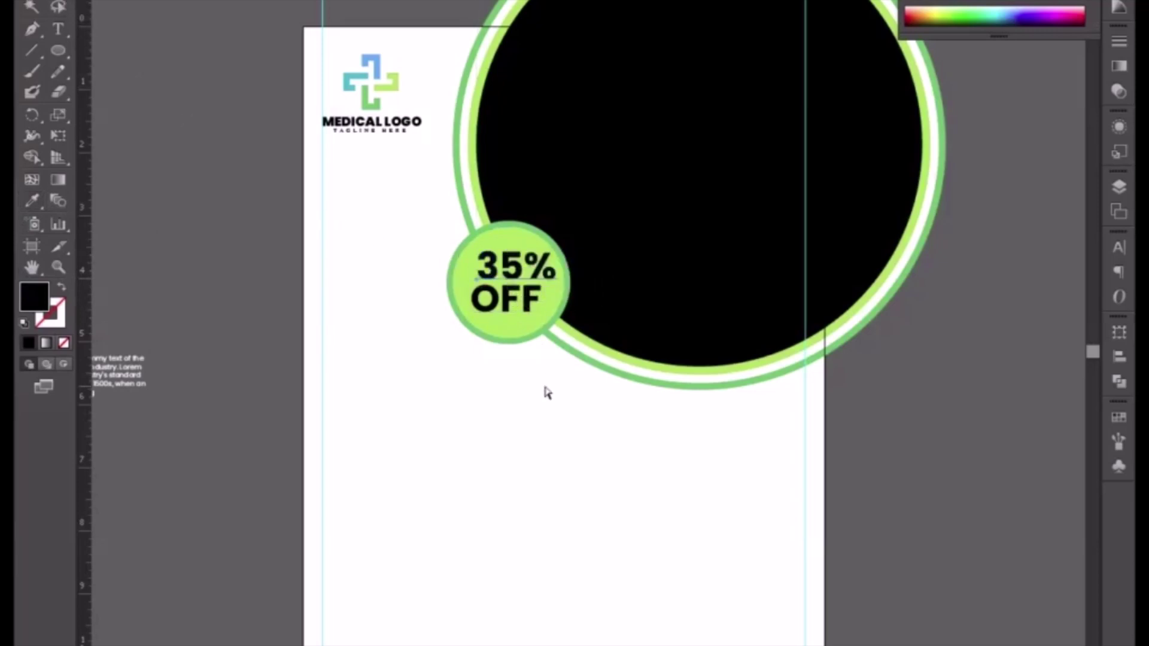
{"action": "key", "text": "Left"}
{"action": "key", "text": "Left"}
{"action": "key", "text": "Left"}
{"action": "key", "text": "Left"}
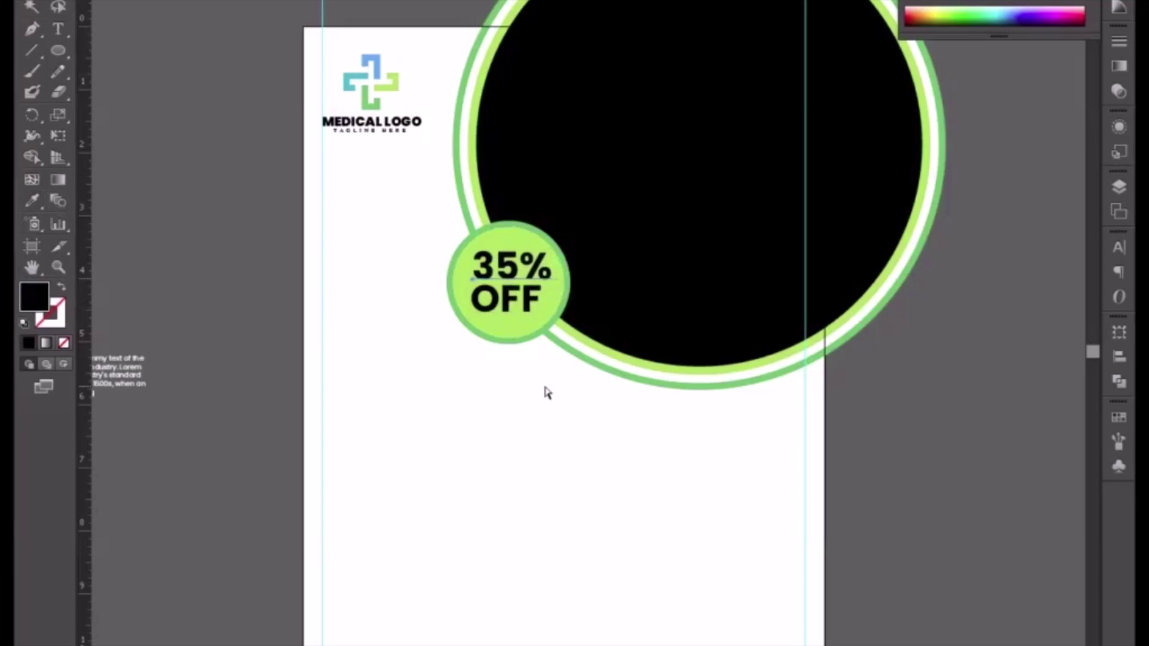
Fill the badge circle white and nudge the 35% OFF text down slightly.
{"action": "left_click", "coordinate": [504, 312], "text": "shift"}
{"action": "left_click", "coordinate": [466, 279], "text": "shift"}
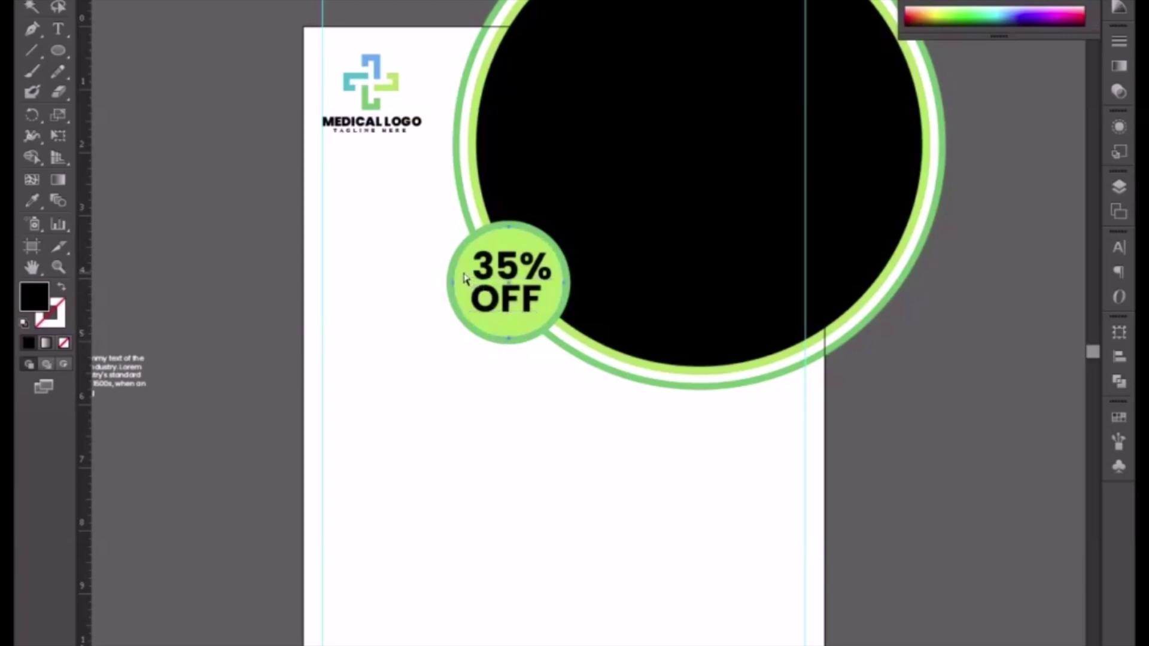
{"action": "left_click", "coordinate": [934, 5]}
{"action": "left_click", "coordinate": [297, 250]}
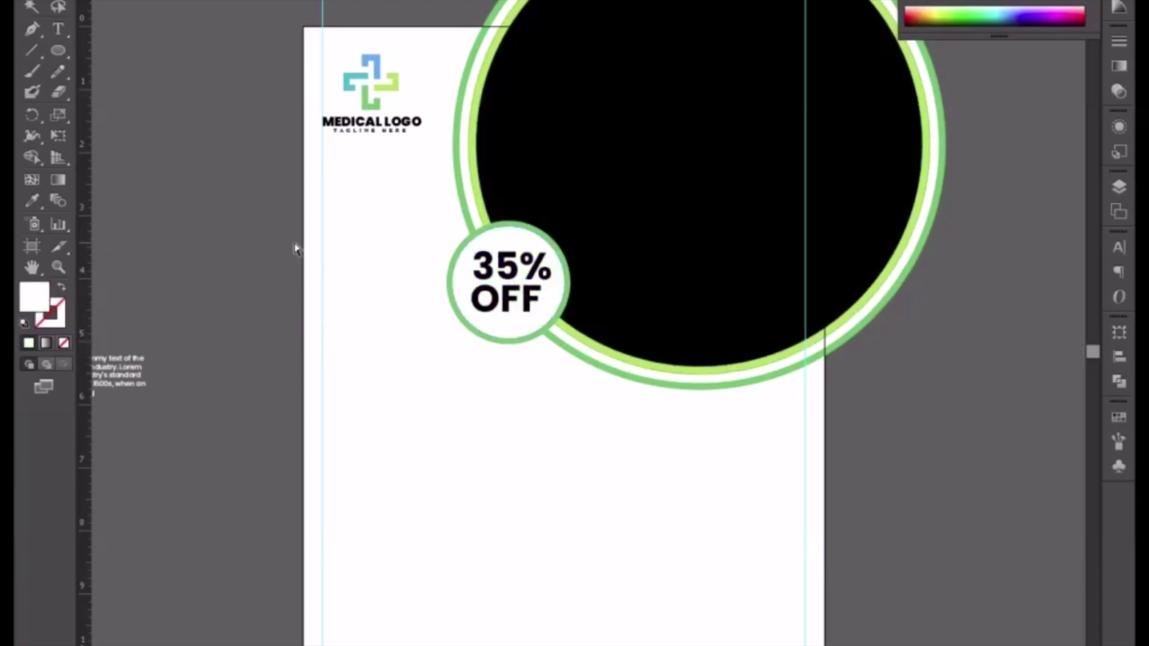
{"action": "left_click", "coordinate": [530, 281]}
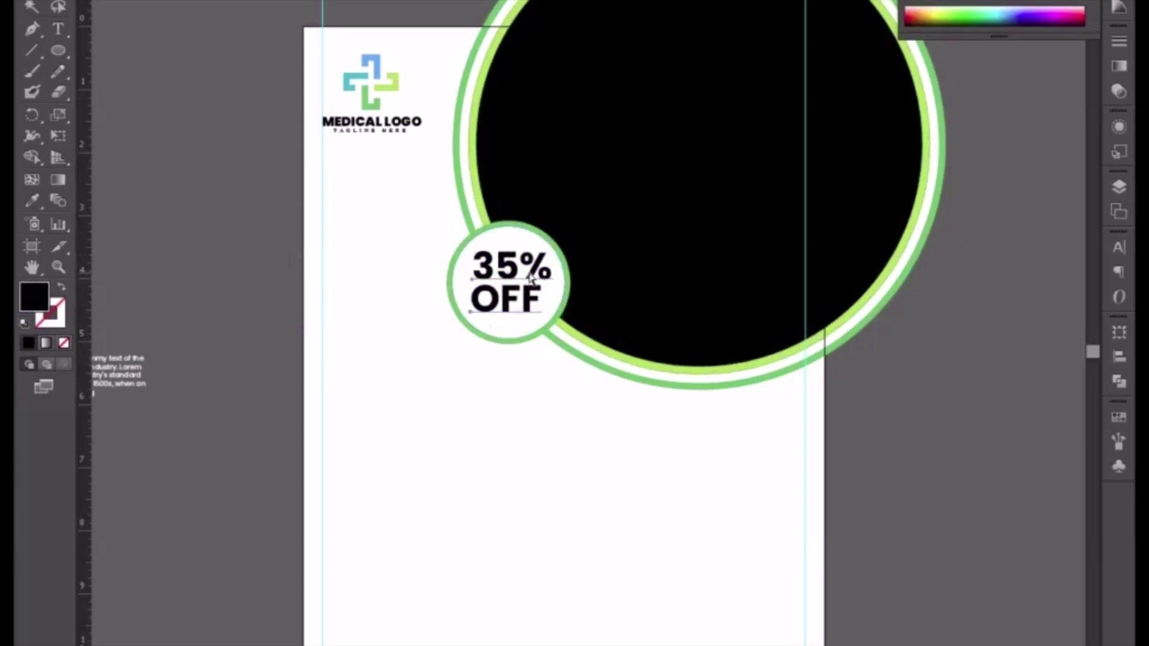
{"action": "key", "text": "Down"}
{"action": "left_click", "coordinate": [233, 268]}
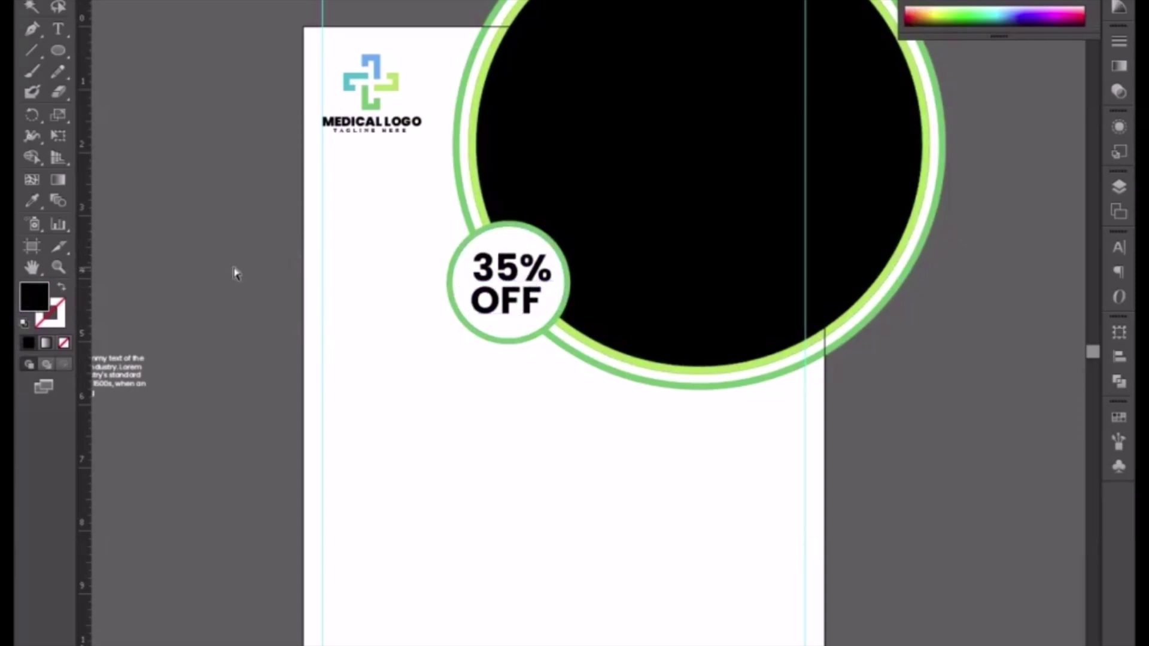
Copy the FITNESS CLUB heading onto the medical page and make it black.
{"action": "scroll", "coordinate": [670, 467], "scroll_direction": "down", "scroll_amount": 3}
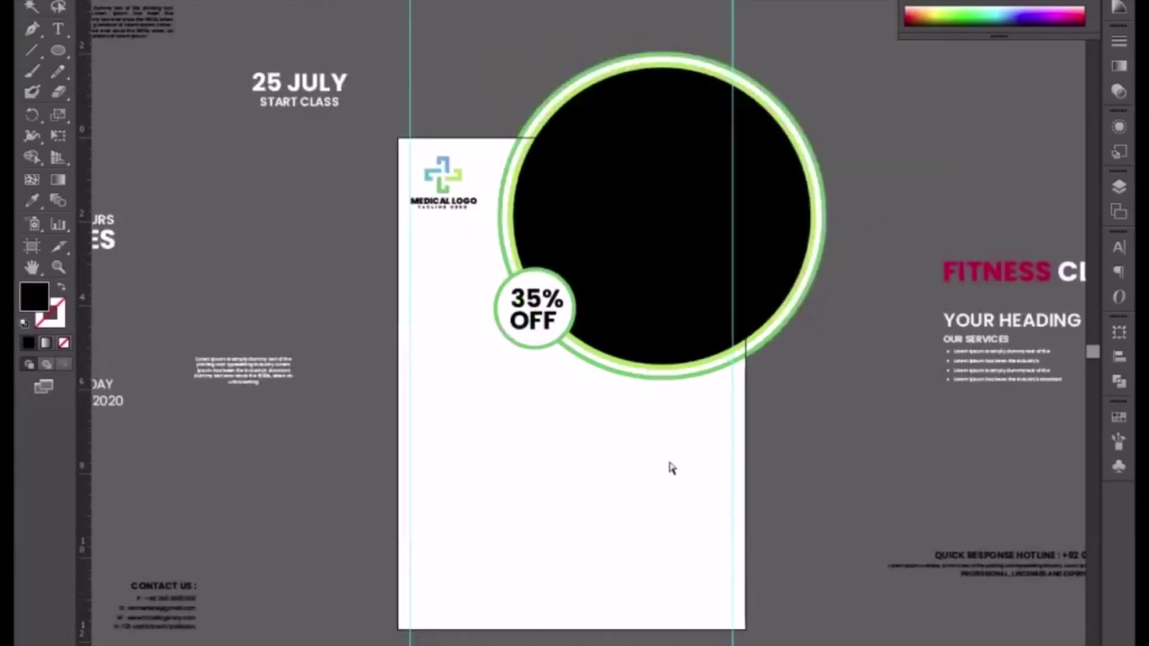
{"action": "scroll", "coordinate": [645, 491], "scroll_direction": "up", "scroll_amount": 1}
{"action": "scroll", "coordinate": [645, 493], "scroll_direction": "up", "scroll_amount": 1}
{"action": "scroll", "coordinate": [623, 554], "scroll_direction": "up", "scroll_amount": 1}
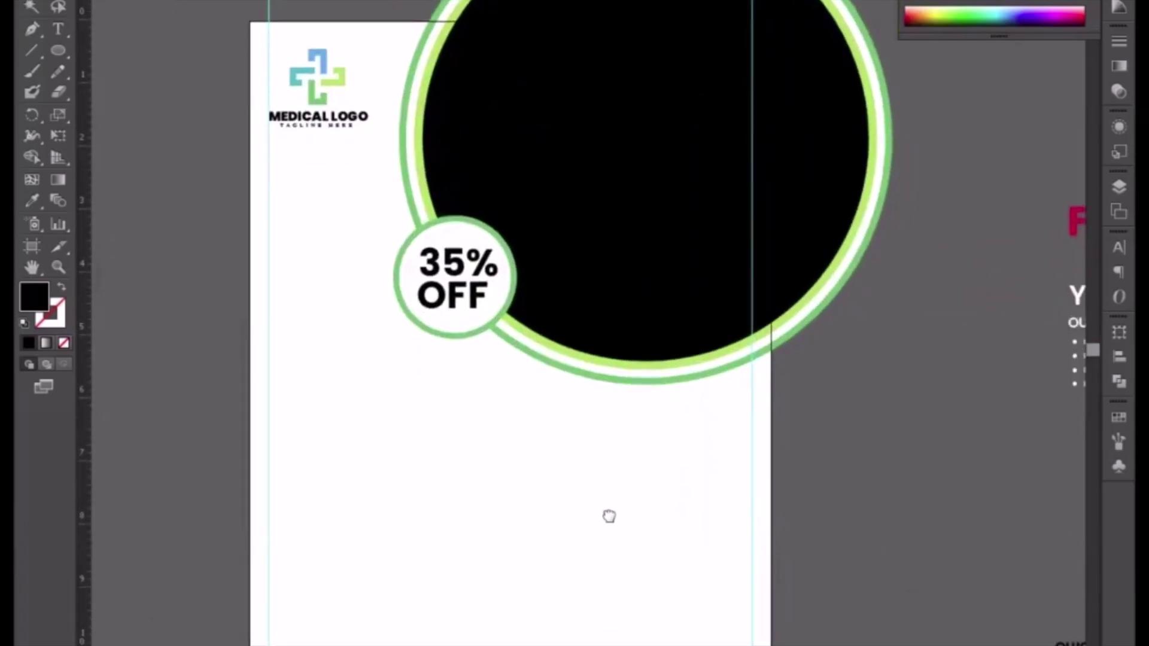
{"action": "scroll", "coordinate": [608, 515], "scroll_direction": "up", "scroll_amount": 1}
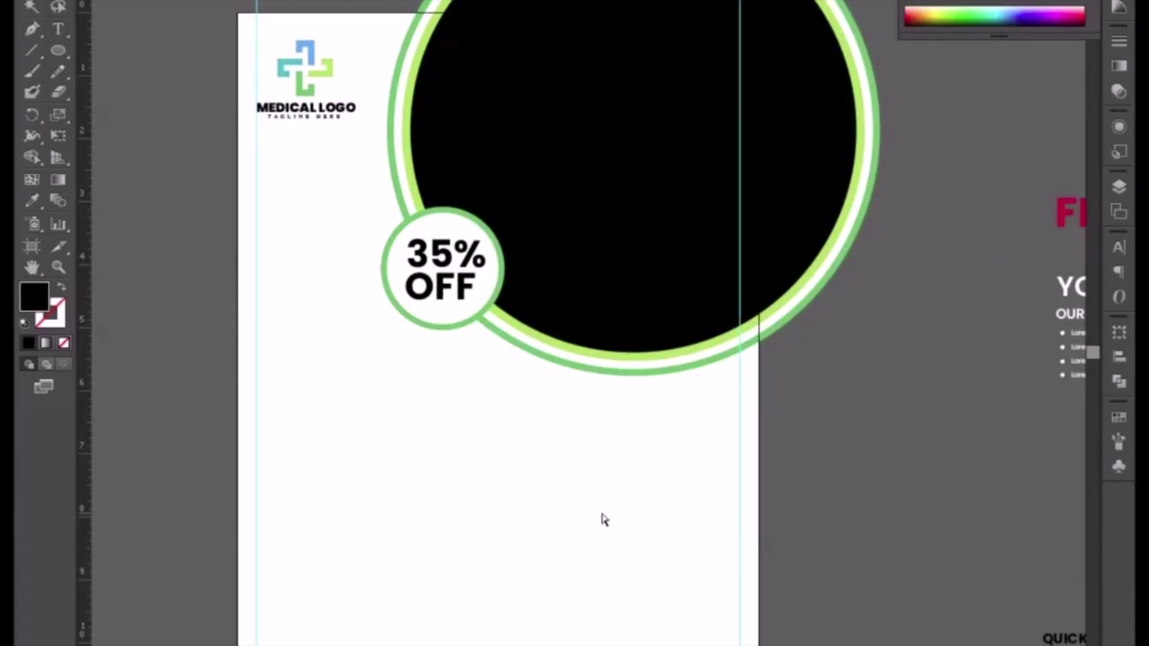
{"action": "scroll", "coordinate": [918, 549], "scroll_direction": "right", "scroll_amount": 5}
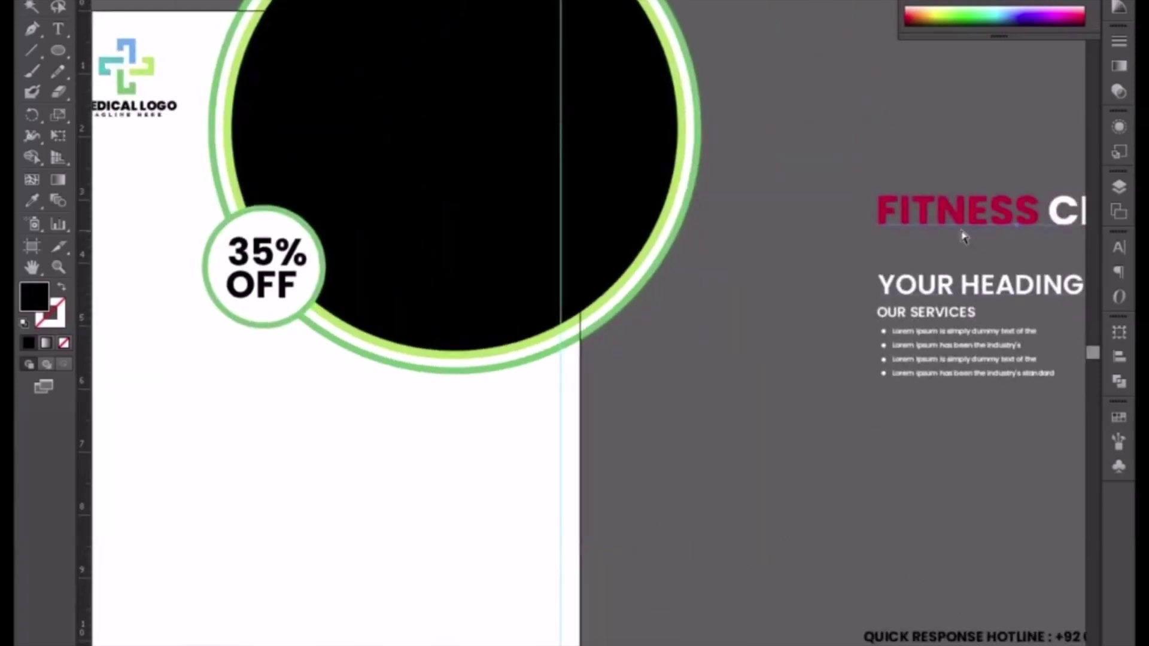
{"action": "scroll", "coordinate": [962, 235], "scroll_direction": "left", "scroll_amount": 1}
{"action": "mouse_move", "coordinate": [993, 199]}
{"action": "left_mouse_down"}
{"action": "mouse_move", "coordinate": [454, 441]}
{"action": "mouse_move", "coordinate": [335, 441]}
{"action": "left_mouse_up"}
{"action": "scroll", "coordinate": [310, 500], "scroll_direction": "left", "scroll_amount": 1}
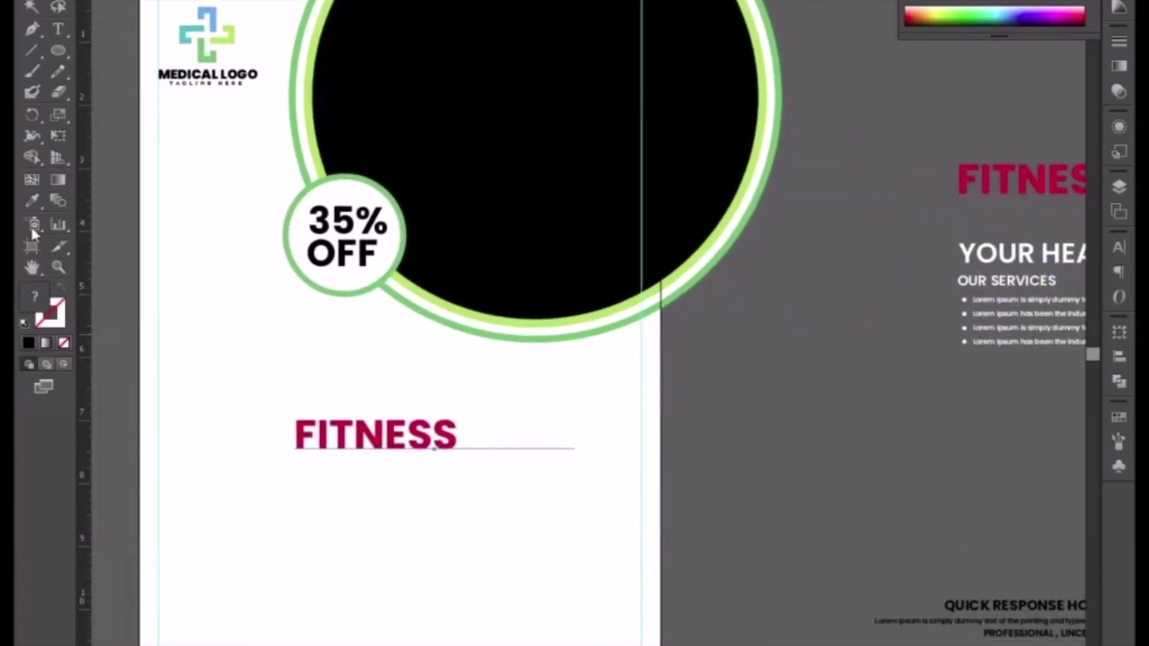
{"action": "left_click", "coordinate": [31, 205]}
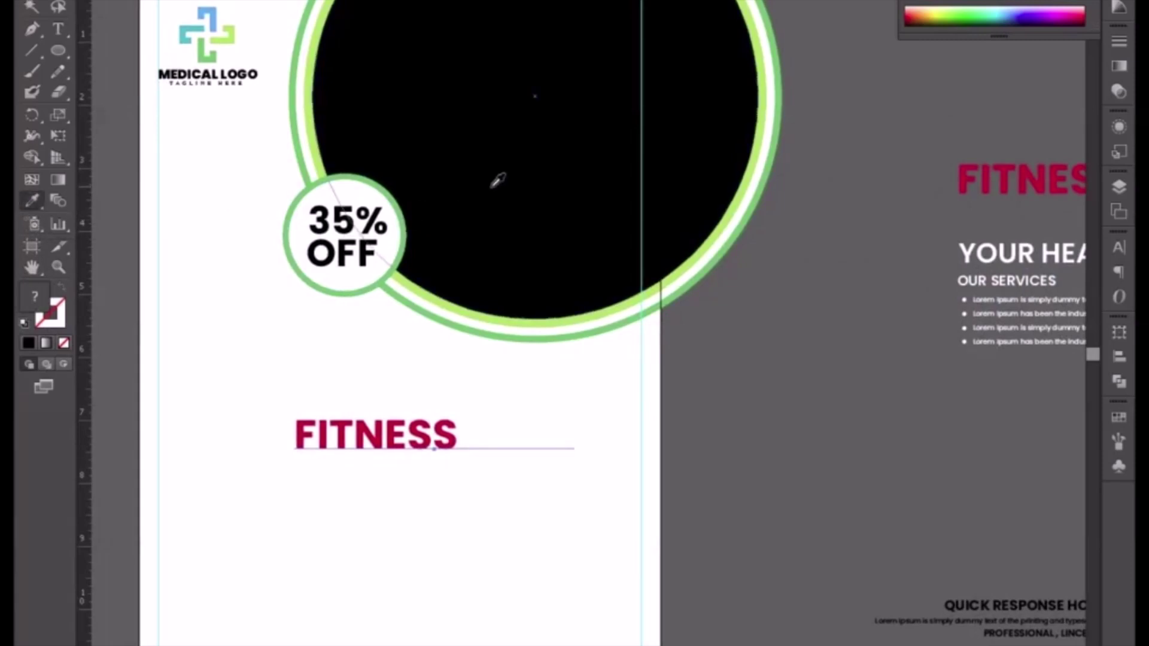
{"action": "left_click", "coordinate": [498, 179]}
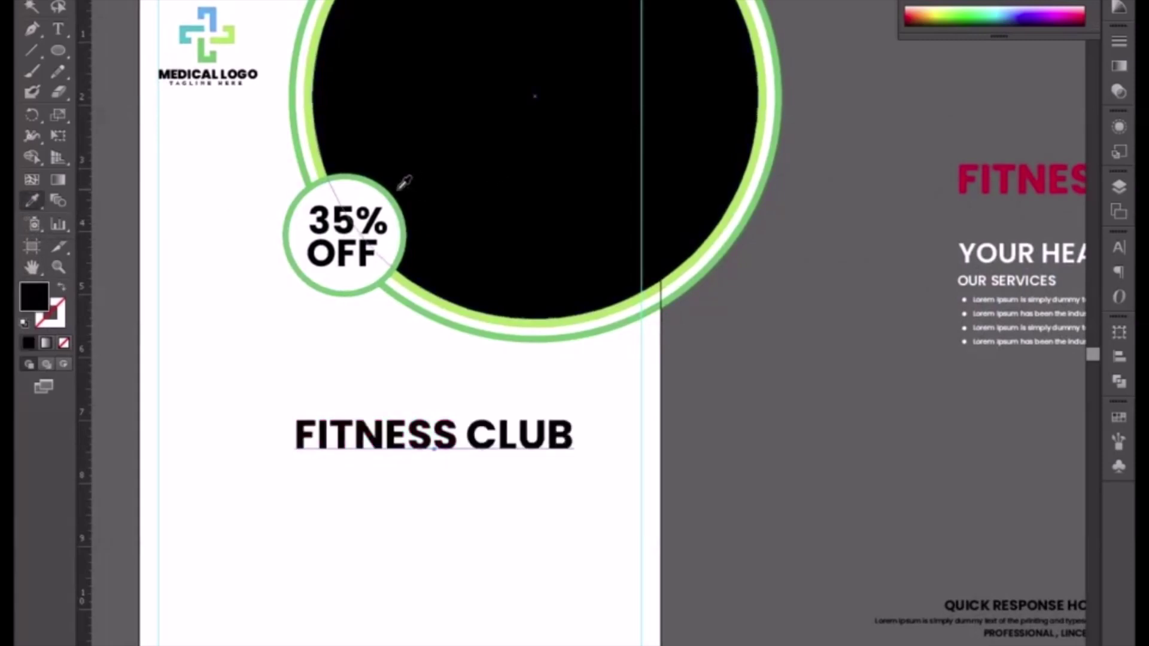
Retype the copied heading as HEALTH CARE, split over two lines.
{"action": "key", "text": "t"}
{"action": "left_click", "coordinate": [341, 432]}
{"action": "key", "text": "ctrl+a"}
{"action": "type", "text": "H"}
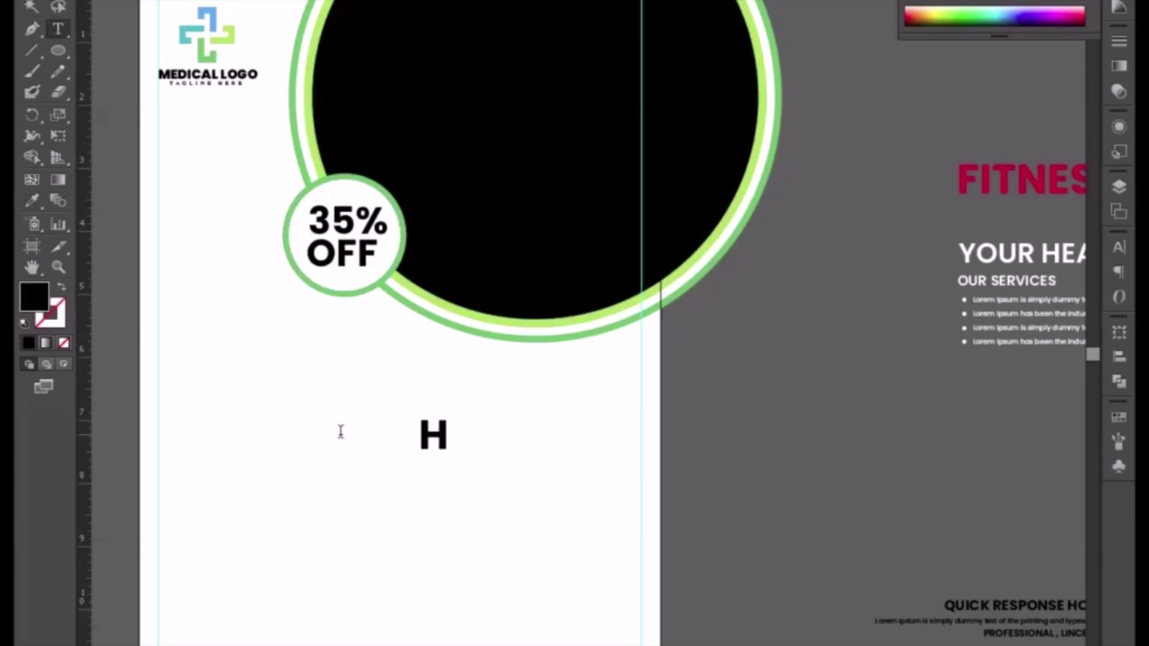
{"action": "type", "text": "EA"}
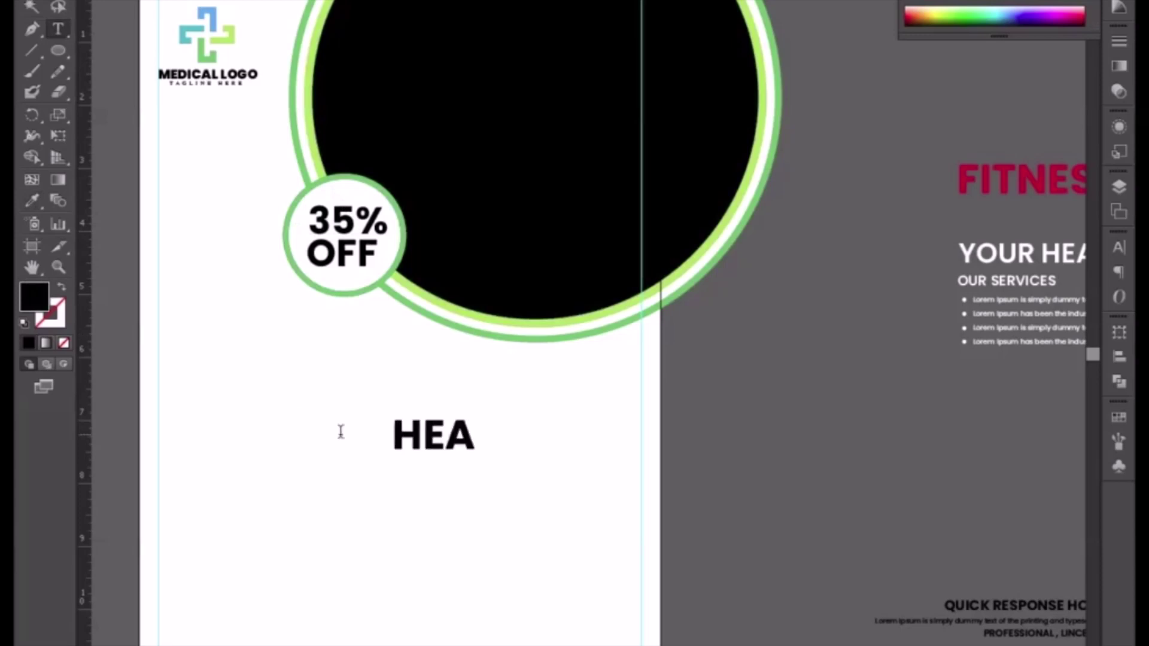
{"action": "type", "text": "LT"}
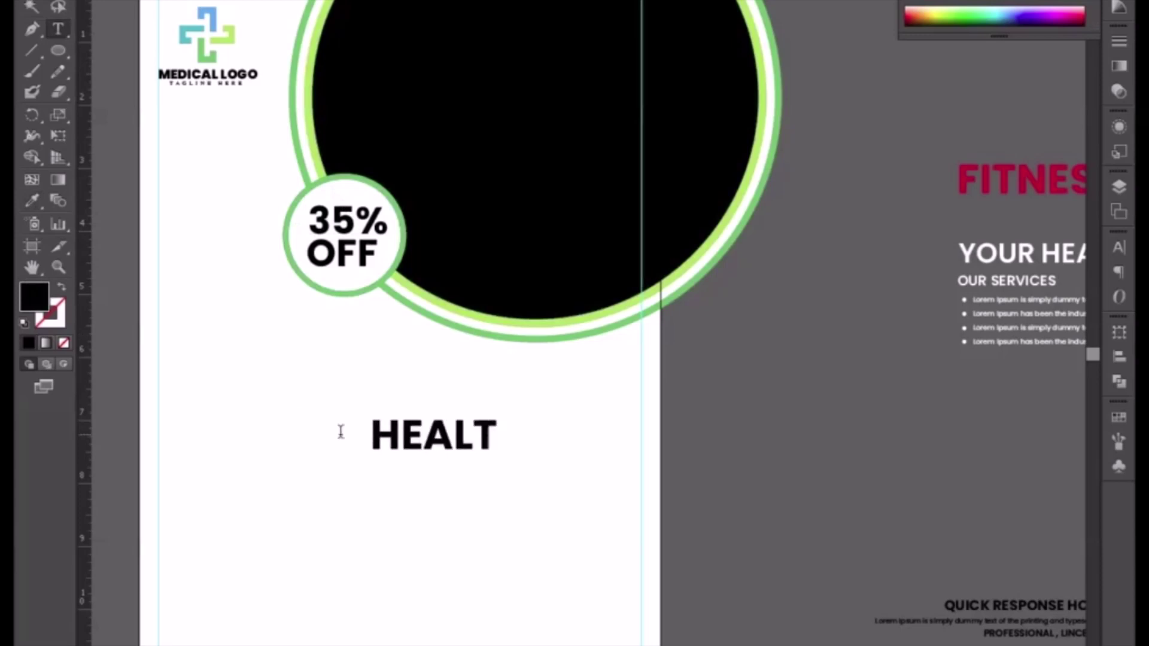
{"action": "type", "text": "G"}
{"action": "key", "text": "BackSpace"}
{"action": "type", "text": "H "}
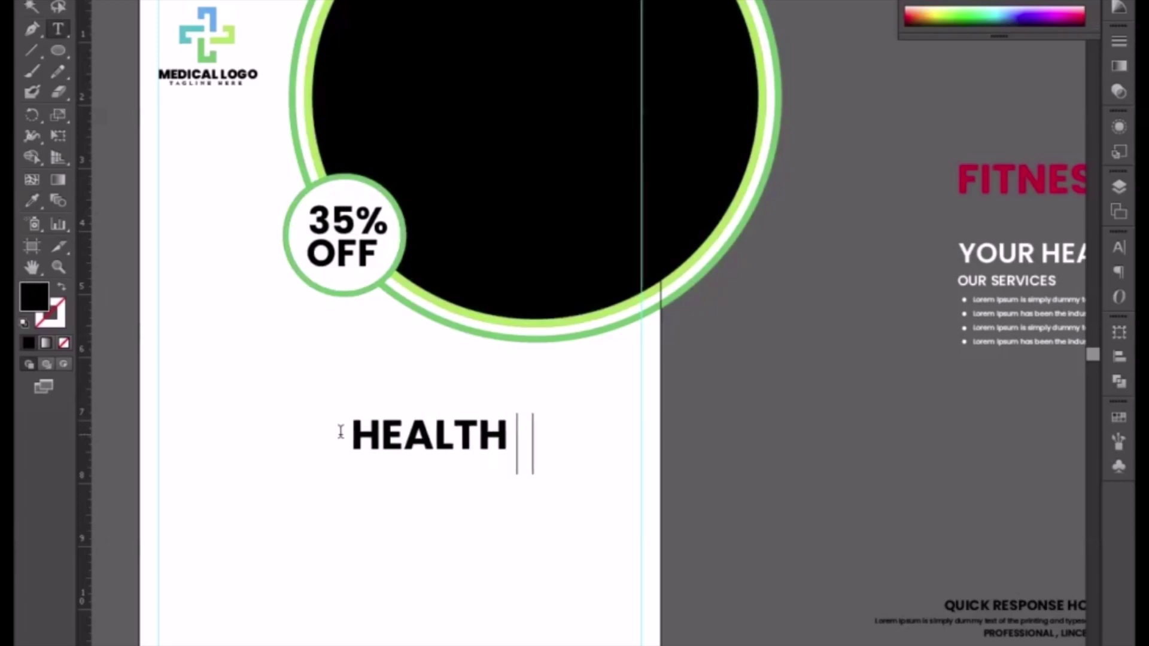
{"action": "type", "text": "CARE"}
{"action": "key", "text": "Left"}
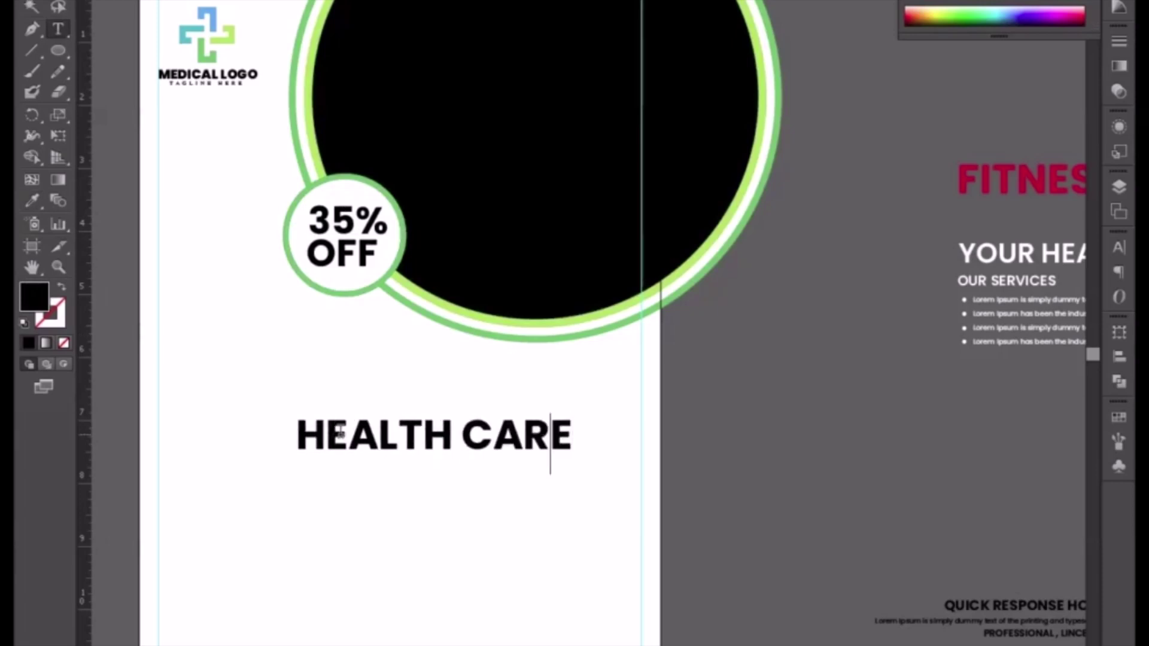
{"action": "key", "text": "Left"}
{"action": "key", "text": "Left"}
{"action": "key", "text": "Left"}
{"action": "key", "text": "Return"}
Left-align the HEALTH CARE heading and give it 45 pt leading.
{"action": "key", "text": "ctrl+a"}
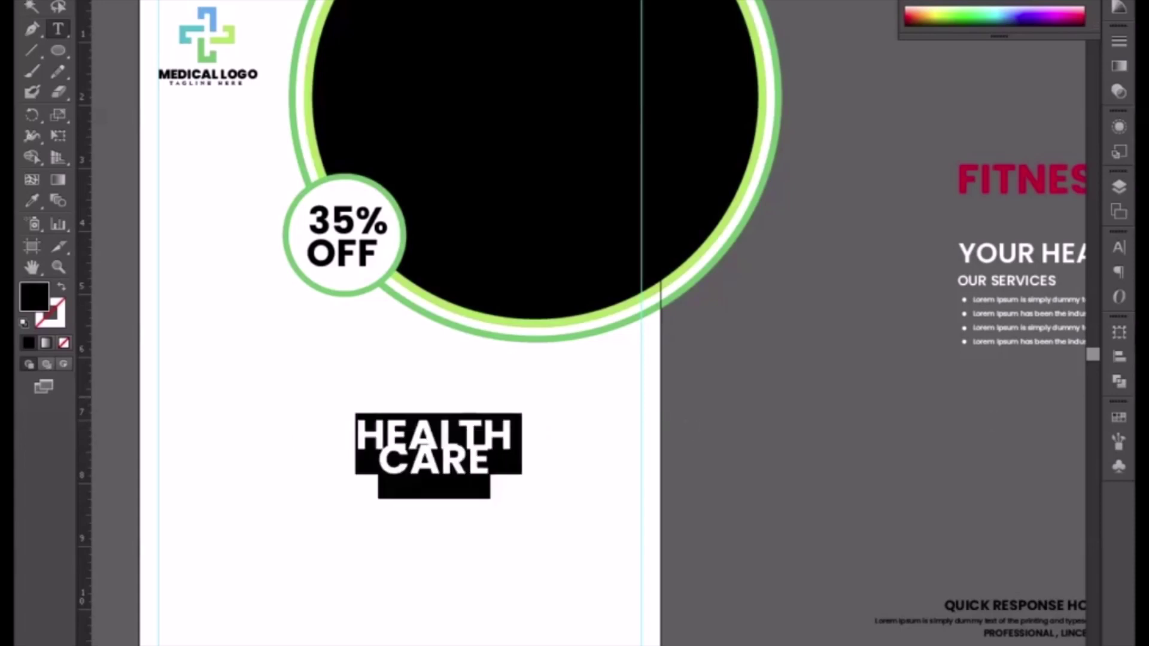
{"action": "left_click", "coordinate": [1118, 245]}
{"action": "left_click", "coordinate": [1086, 309]}
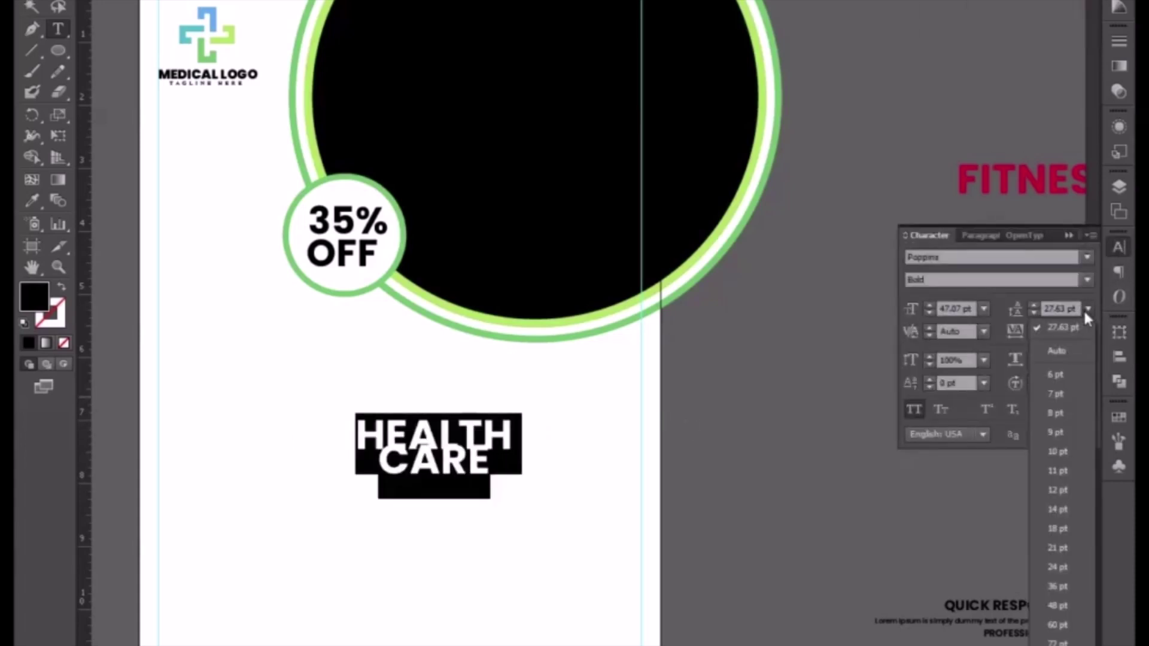
{"action": "left_click", "coordinate": [1058, 353]}
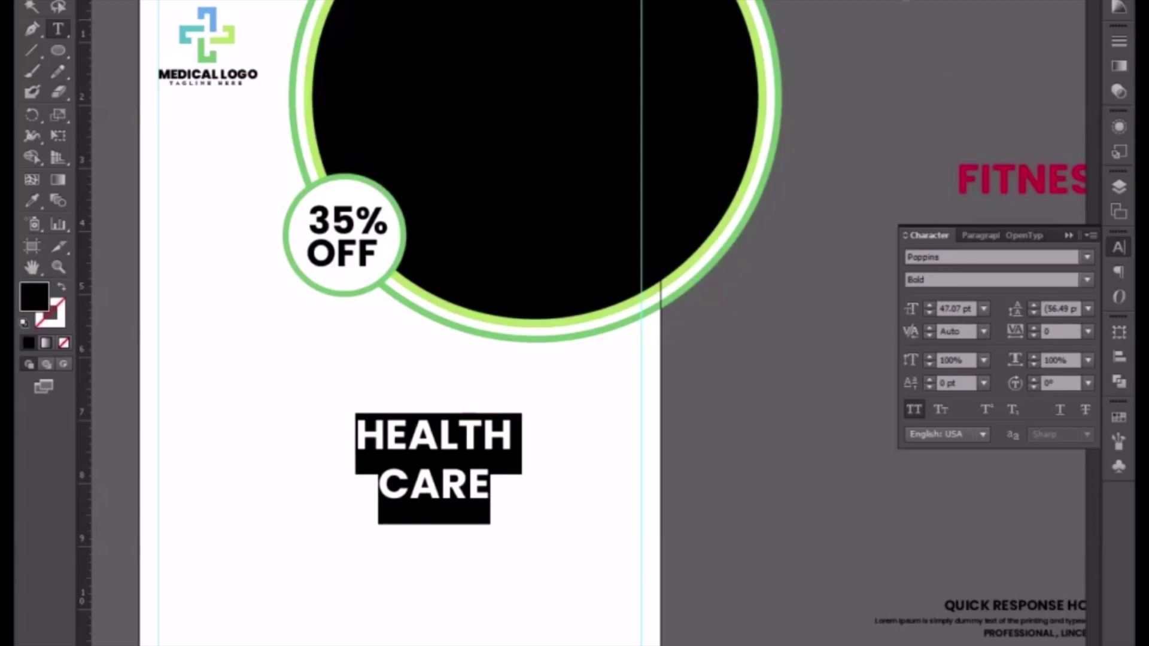
{"action": "key", "text": "ctrl+shift+l"}
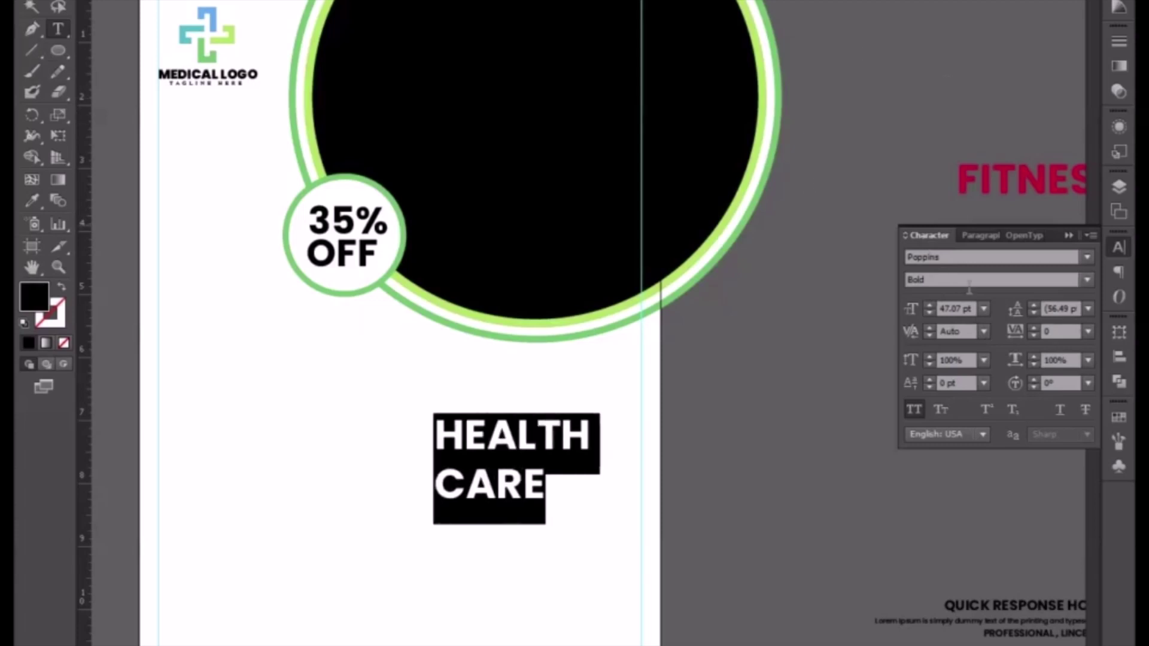
{"action": "left_click", "coordinate": [1059, 308]}
{"action": "type", "text": "45"}
{"action": "key", "text": "Return"}
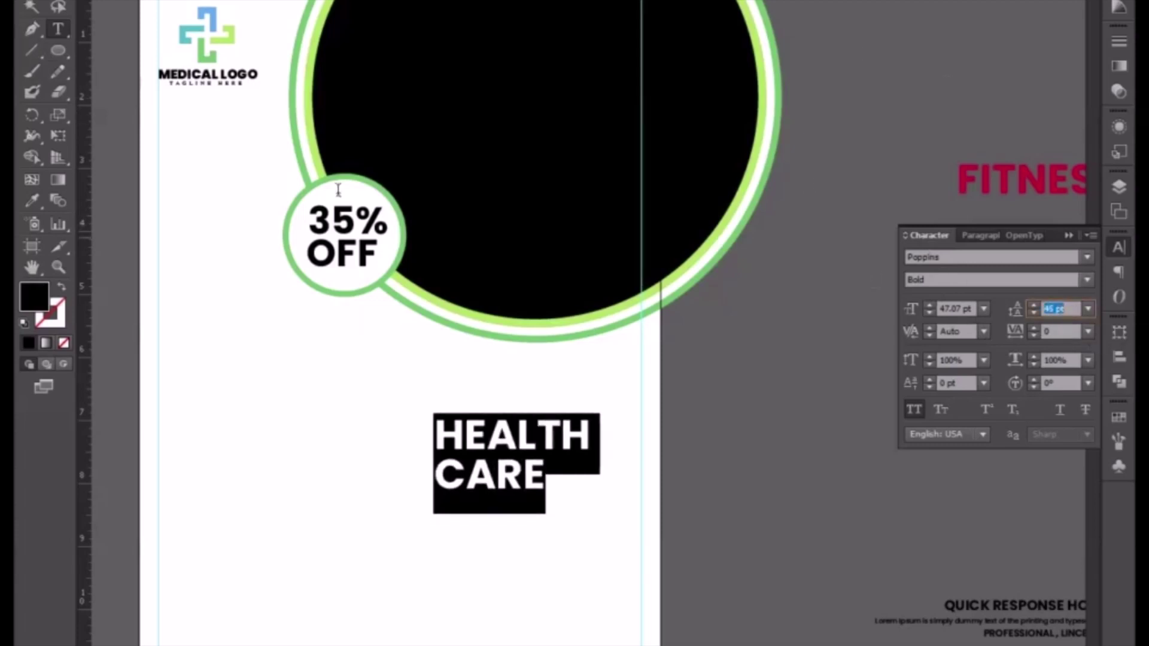
Move the HEALTH CARE heading to the page's left margin below the circle.
{"action": "left_click", "coordinate": [30, 4]}
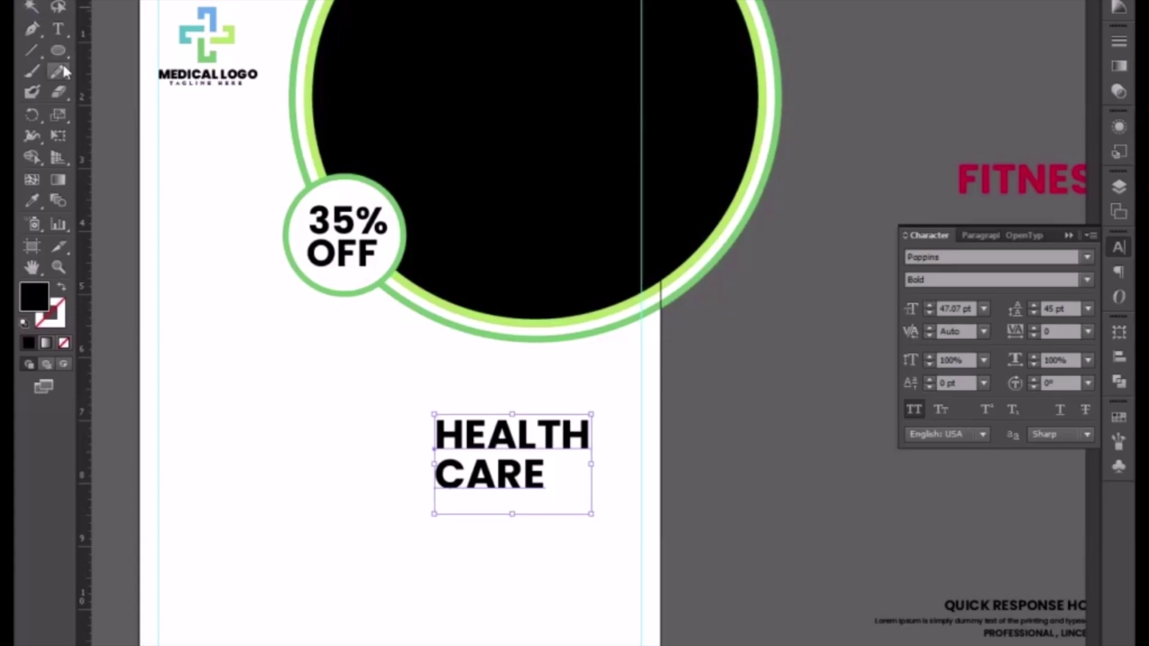
{"action": "left_click_drag", "start_coordinate": [494, 451], "coordinate": [220, 426]}
{"action": "key", "text": "Right"}
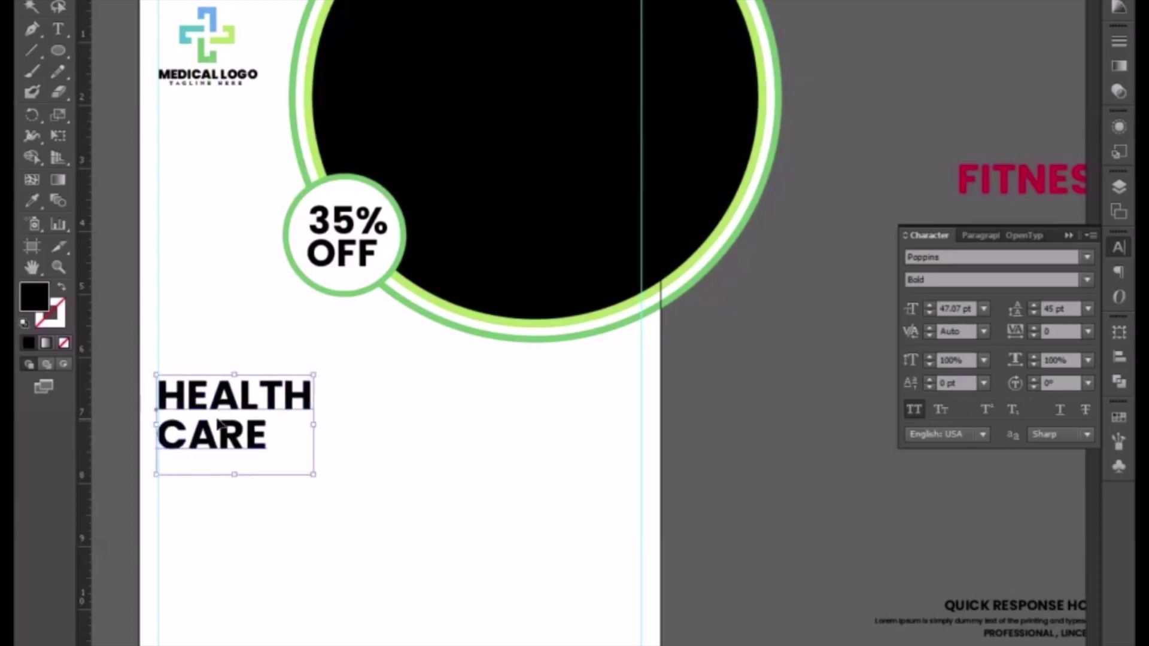
{"action": "scroll", "coordinate": [449, 491], "scroll_direction": "right", "scroll_amount": 3}
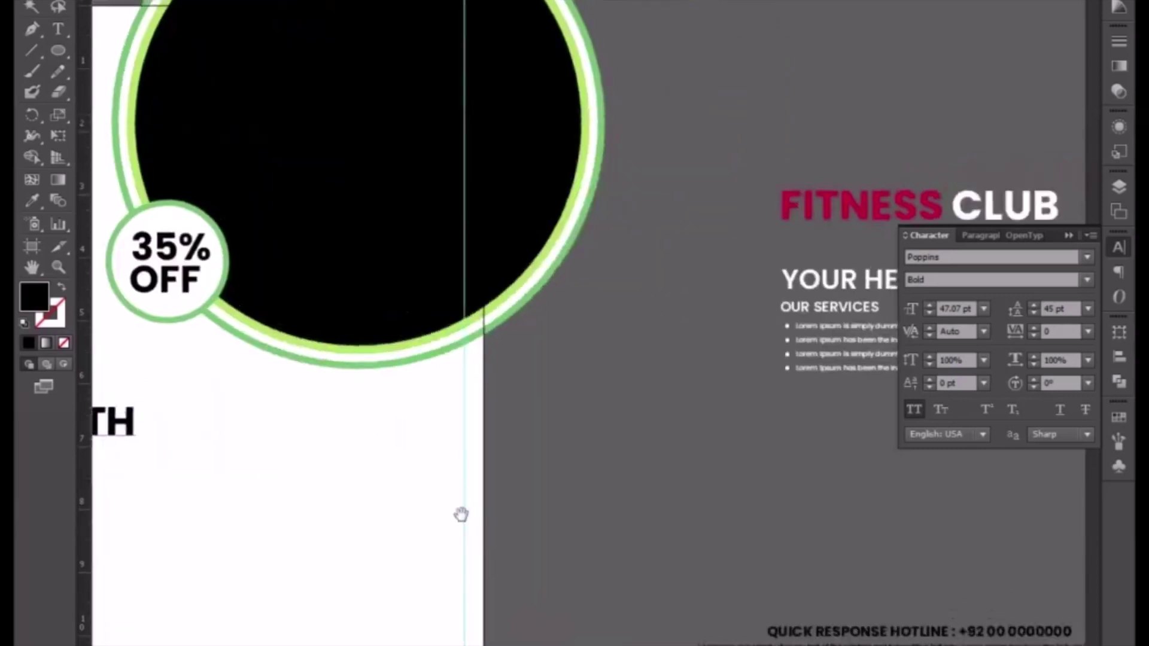
{"action": "left_click", "coordinate": [1068, 235]}
Duplicate the Lorem Ipsum paragraph onto the flyer and make its text black.
{"action": "scroll", "coordinate": [802, 407], "scroll_direction": "left", "scroll_amount": 3}
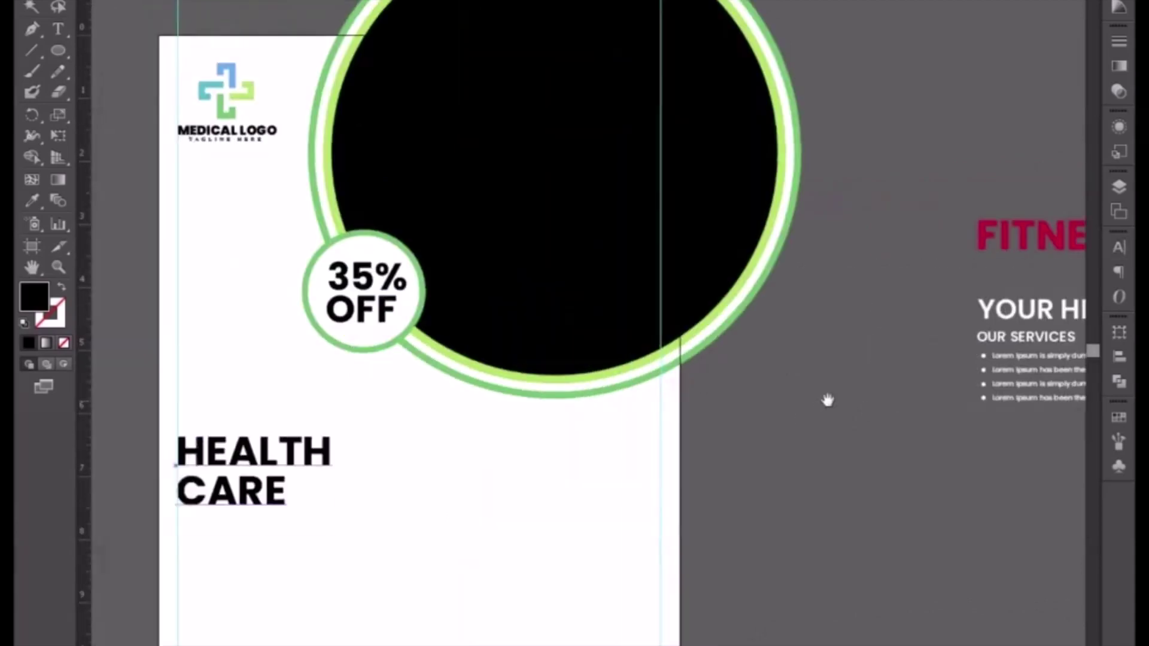
{"action": "key", "text": "ctrl+minus"}
{"action": "left_click_drag", "start_coordinate": [461, 390], "coordinate": [668, 367]}
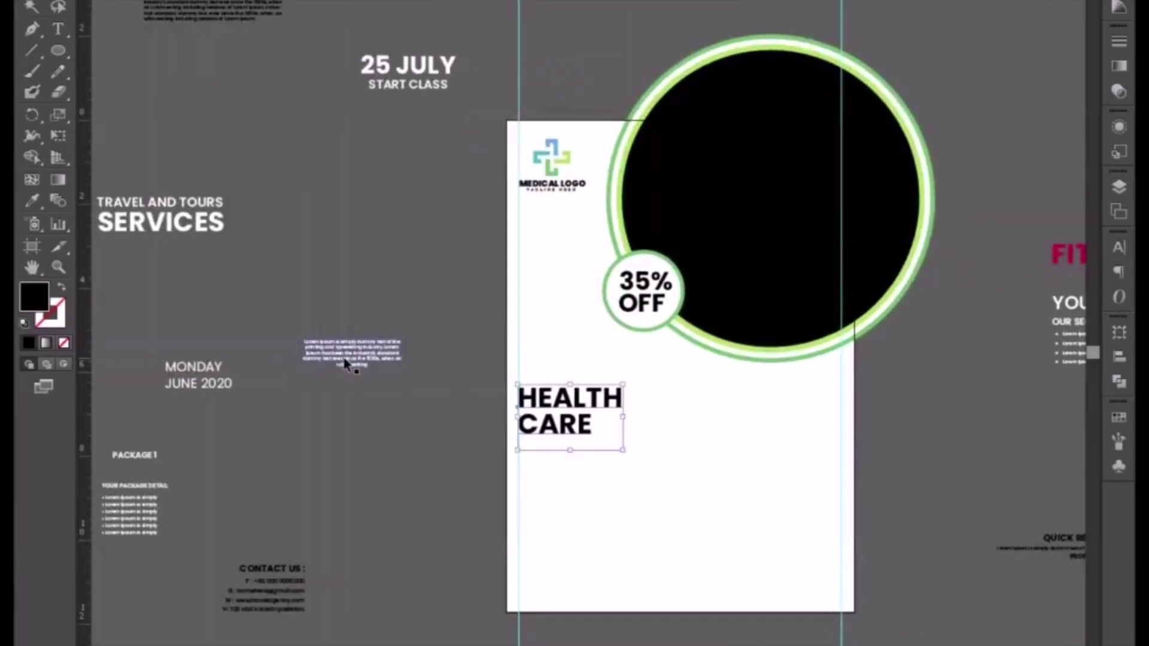
{"action": "left_click", "coordinate": [359, 356]}
{"action": "key", "text": "ctrl+plus"}
{"action": "scroll", "coordinate": [366, 390], "scroll_direction": "down", "scroll_amount": 2}
{"action": "scroll", "coordinate": [366, 390], "scroll_direction": "left", "scroll_amount": 1}
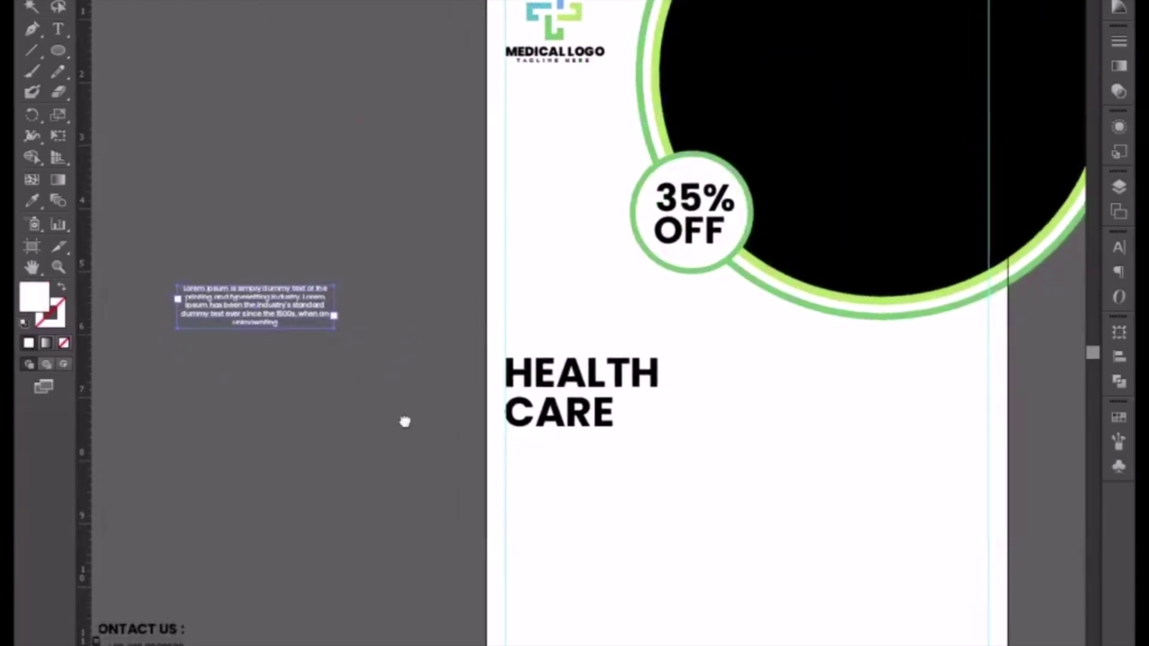
{"action": "left_click_drag", "start_coordinate": [326, 320], "coordinate": [470, 543]}
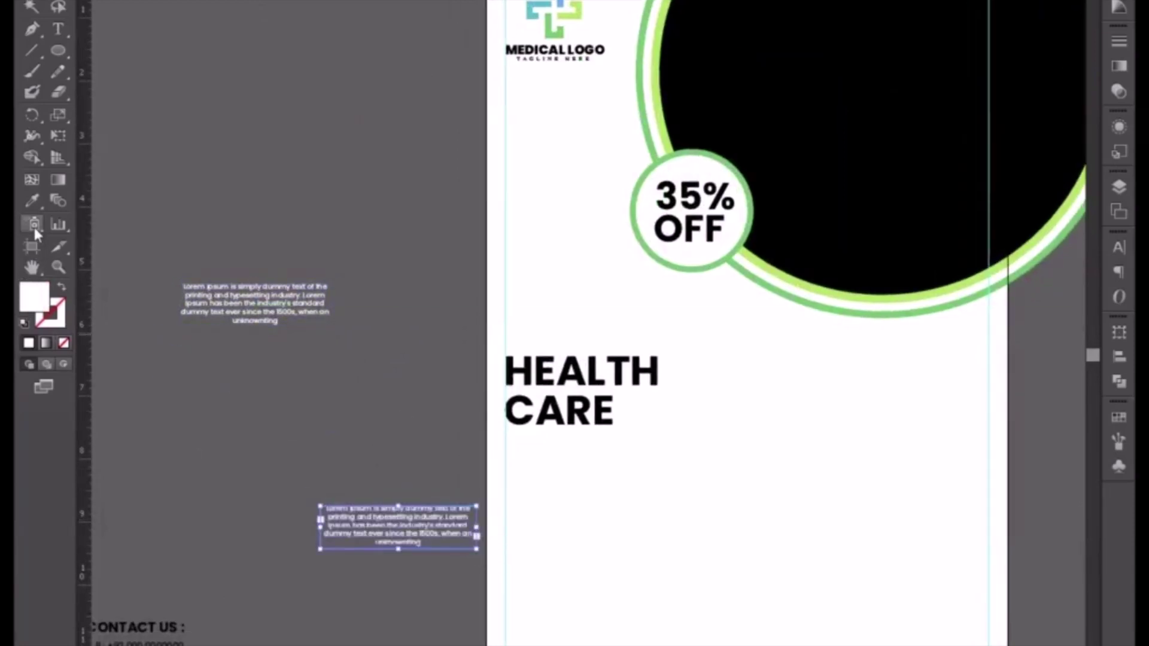
{"action": "key", "text": "i"}
{"action": "left_click", "coordinate": [881, 207]}
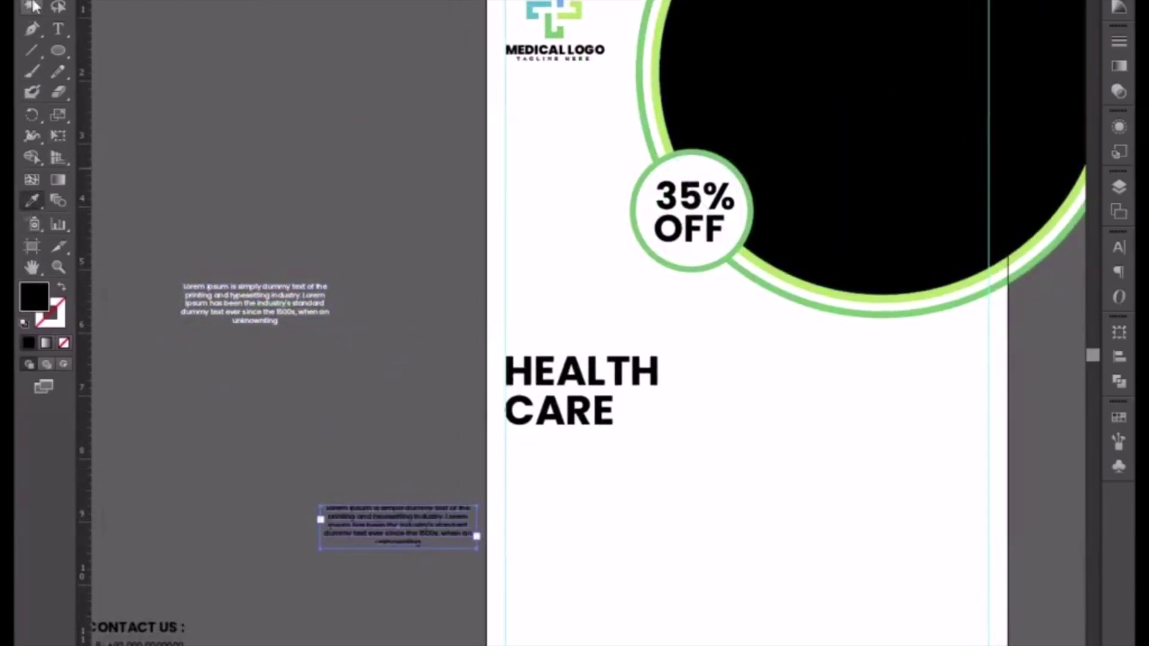
{"action": "left_click", "coordinate": [33, 5]}
Justify the paragraph with its last line left and place it just below CARE.
{"action": "key", "text": "ctrl+plus"}
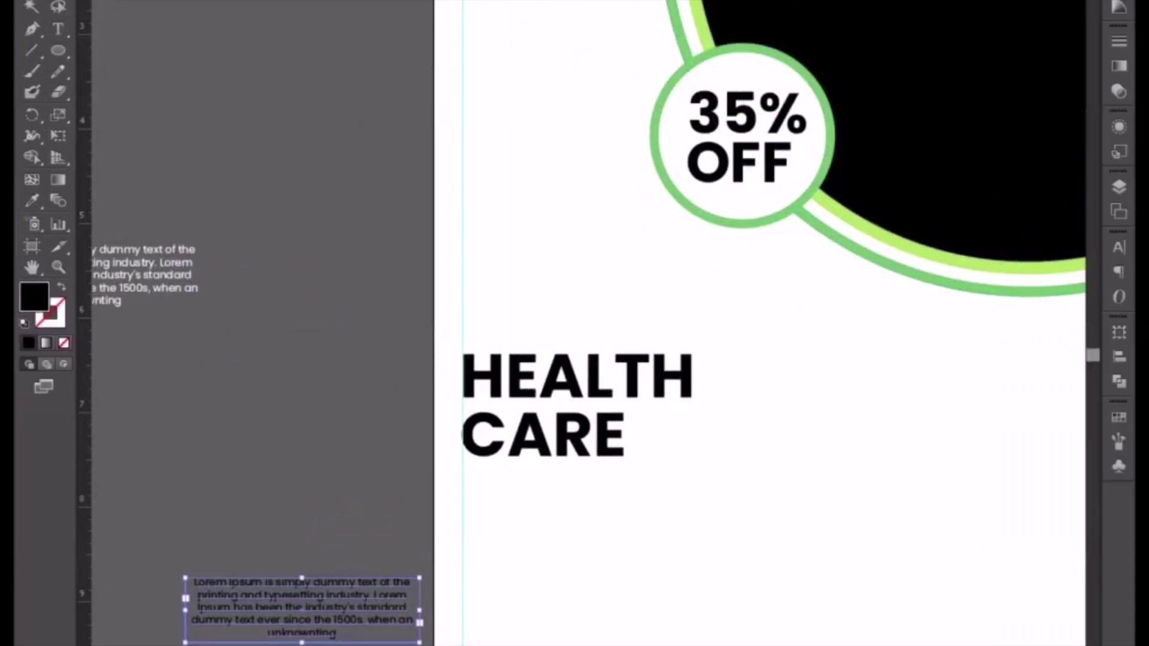
{"action": "key", "text": "ctrl+alt+t"}
{"action": "key", "text": "ctrl+shift+j"}
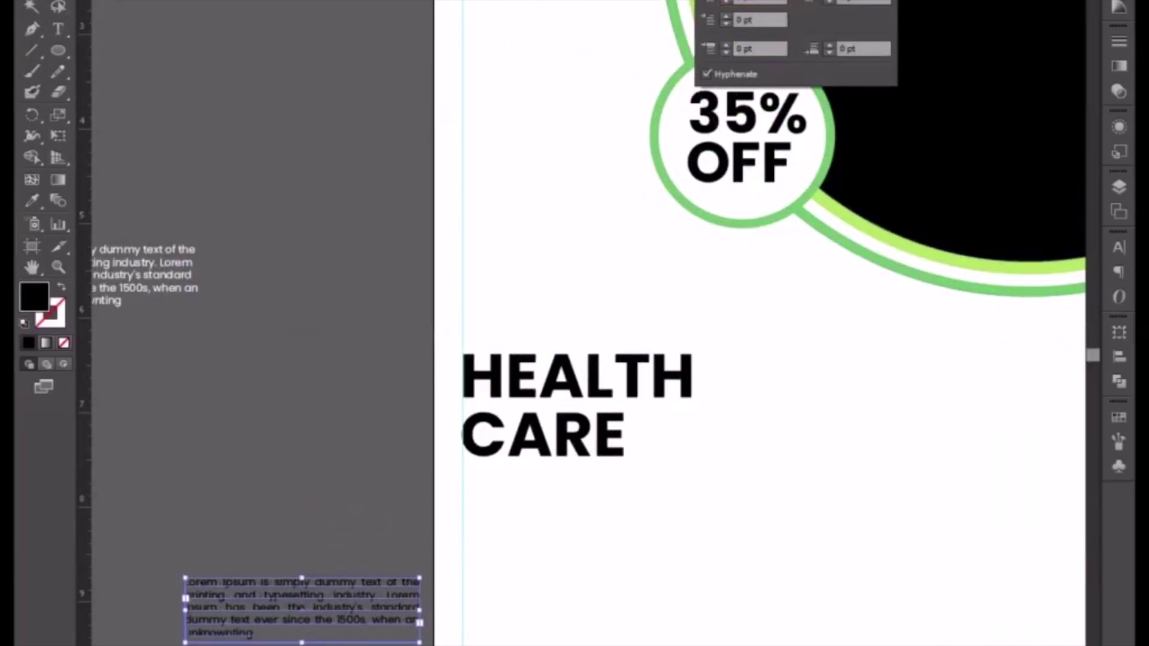
{"action": "key", "text": "ctrl+alt+t"}
{"action": "left_click_drag", "start_coordinate": [290, 601], "coordinate": [568, 502]}
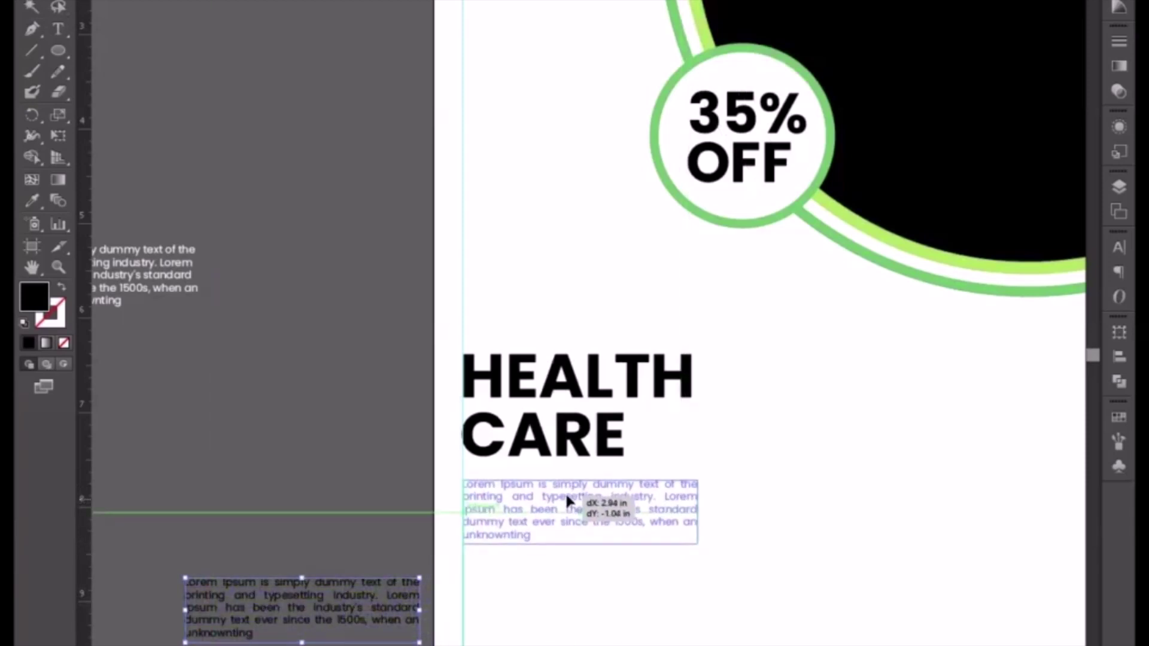
{"action": "left_click_drag", "start_coordinate": [566, 497], "coordinate": [566, 496]}
{"action": "left_click", "coordinate": [619, 508]}
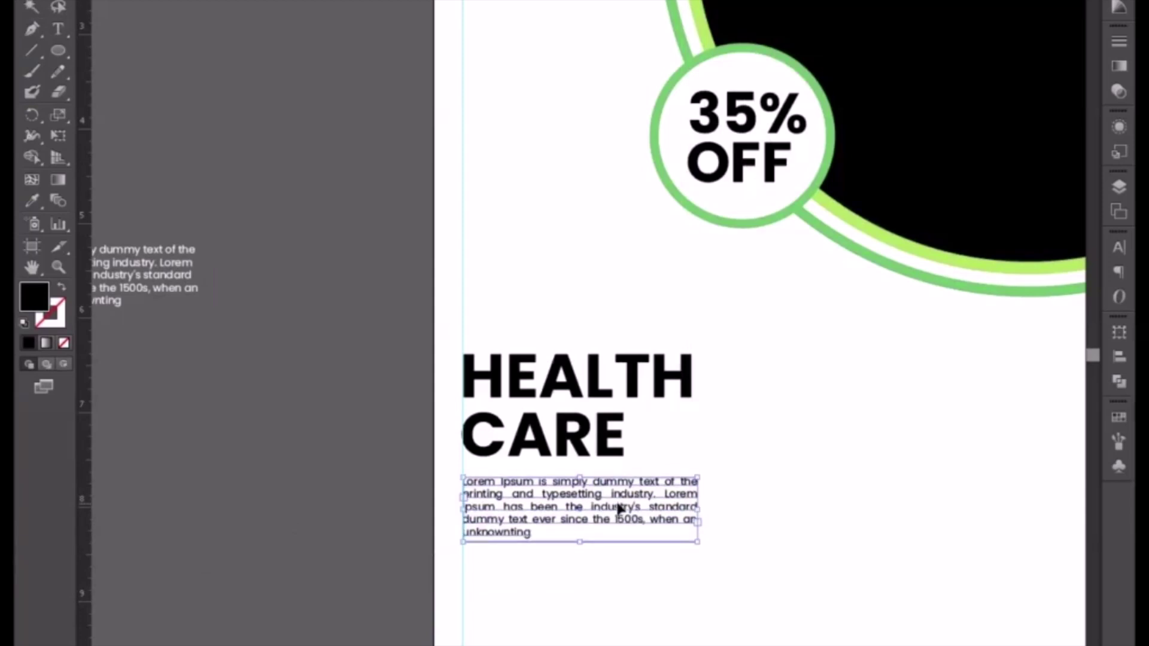
Check the heading and paragraph against the 35% OFF badge, then zoom out to the page.
{"action": "scroll", "coordinate": [620, 509], "scroll_direction": "down", "scroll_amount": 5}
{"action": "left_click", "coordinate": [519, 461]}
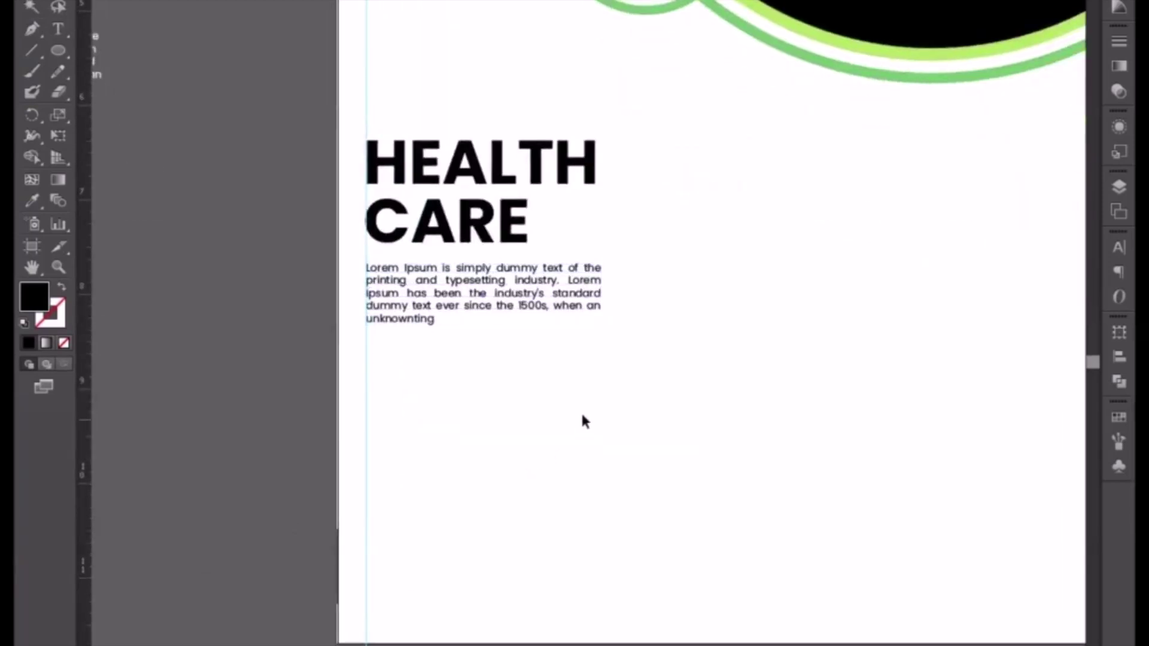
{"action": "left_click_drag", "start_coordinate": [761, 473], "coordinate": [692, 454]}
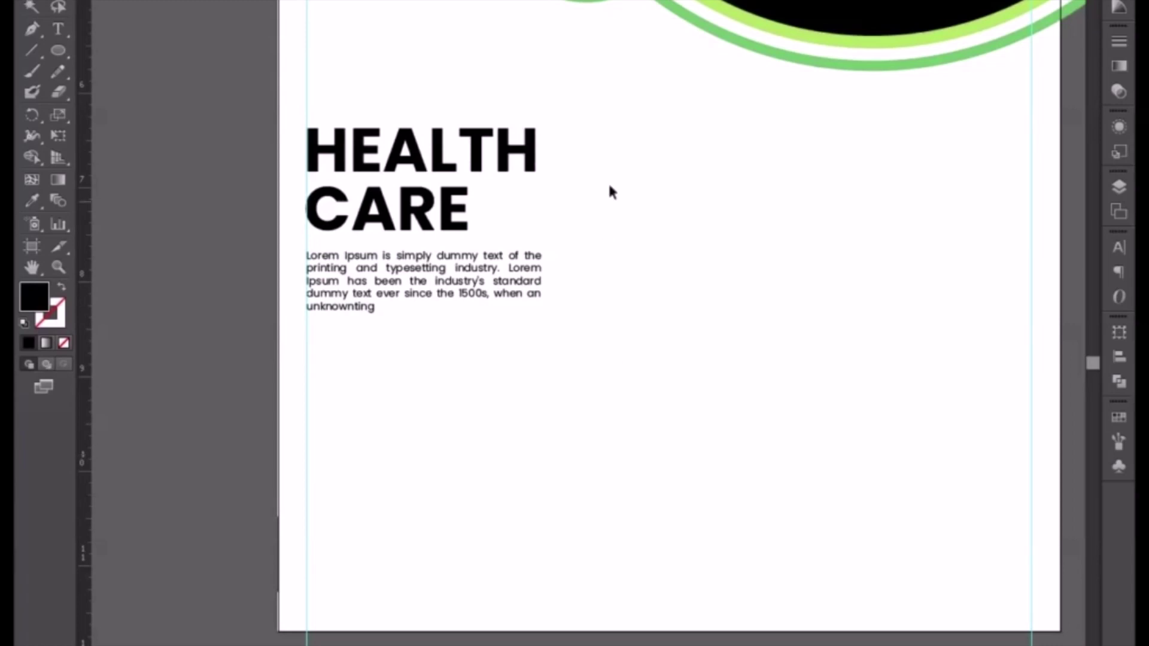
{"action": "left_click_drag", "start_coordinate": [600, 163], "coordinate": [527, 326]}
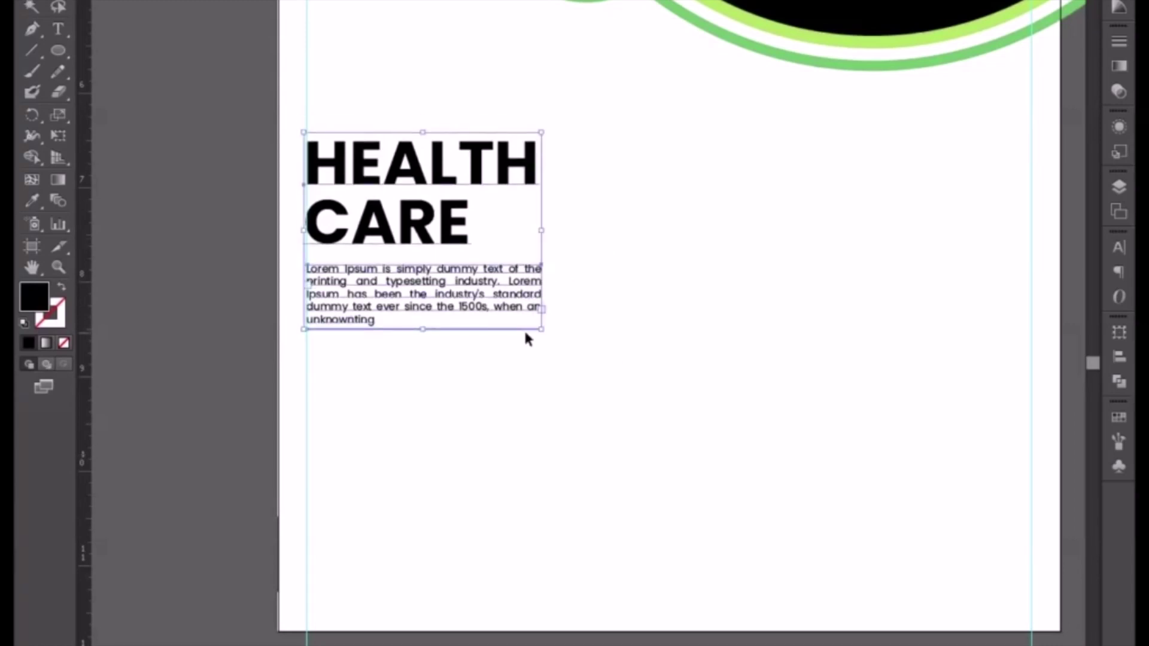
{"action": "left_click_drag", "start_coordinate": [630, 321], "coordinate": [543, 438]}
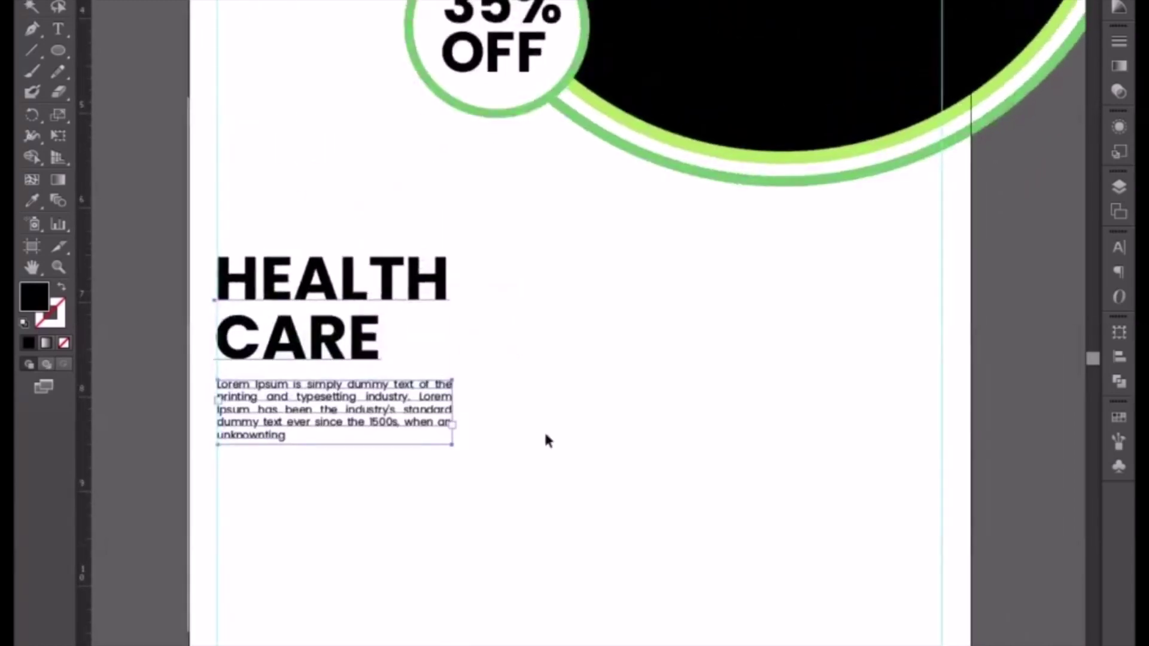
{"action": "left_click", "coordinate": [639, 481]}
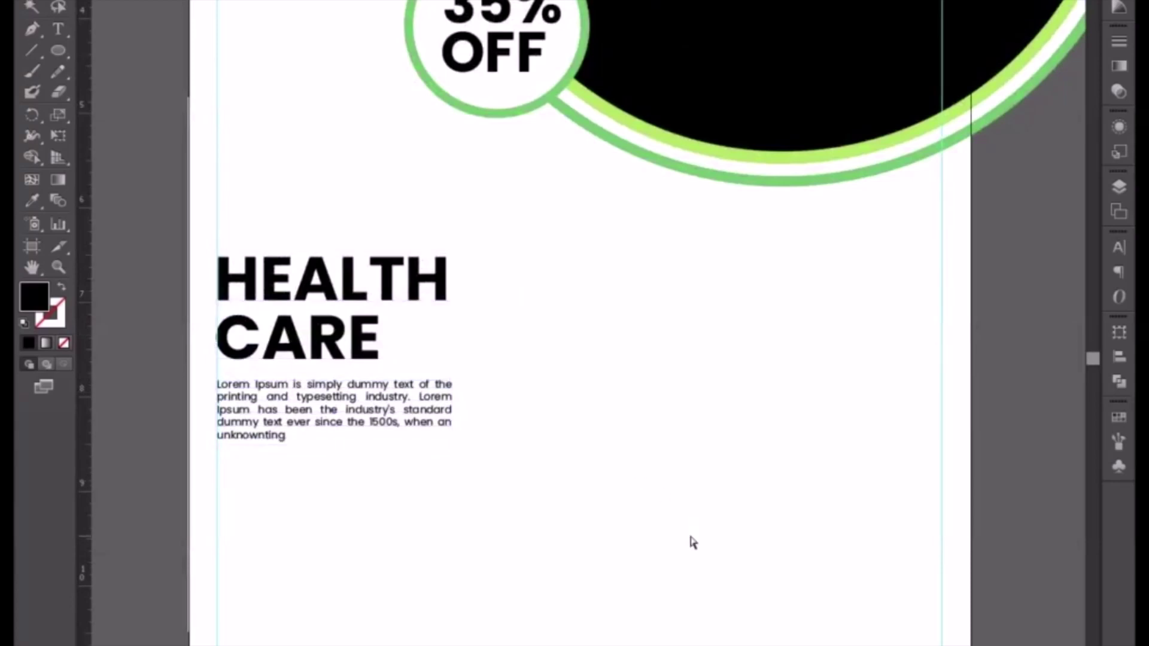
{"action": "key", "text": "ctrl+minus"}
Duplicate the YOUR PACKAGE DETAIL bullet list to the right.
{"action": "left_click_drag", "start_coordinate": [327, 464], "coordinate": [591, 453]}
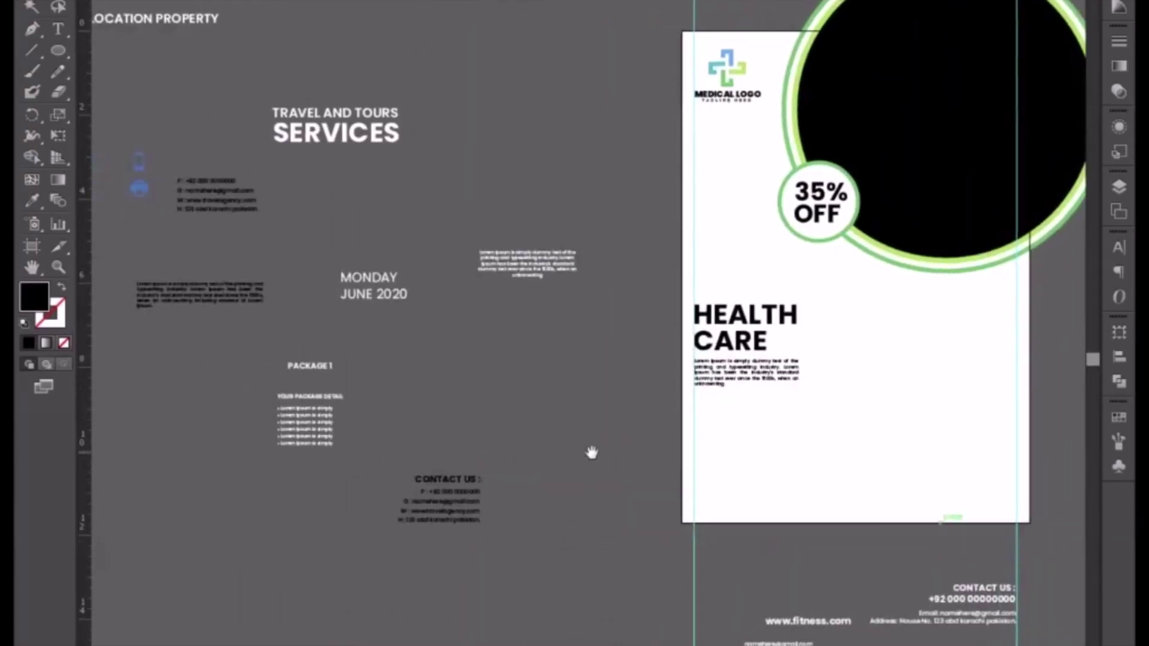
{"action": "left_click", "coordinate": [305, 437]}
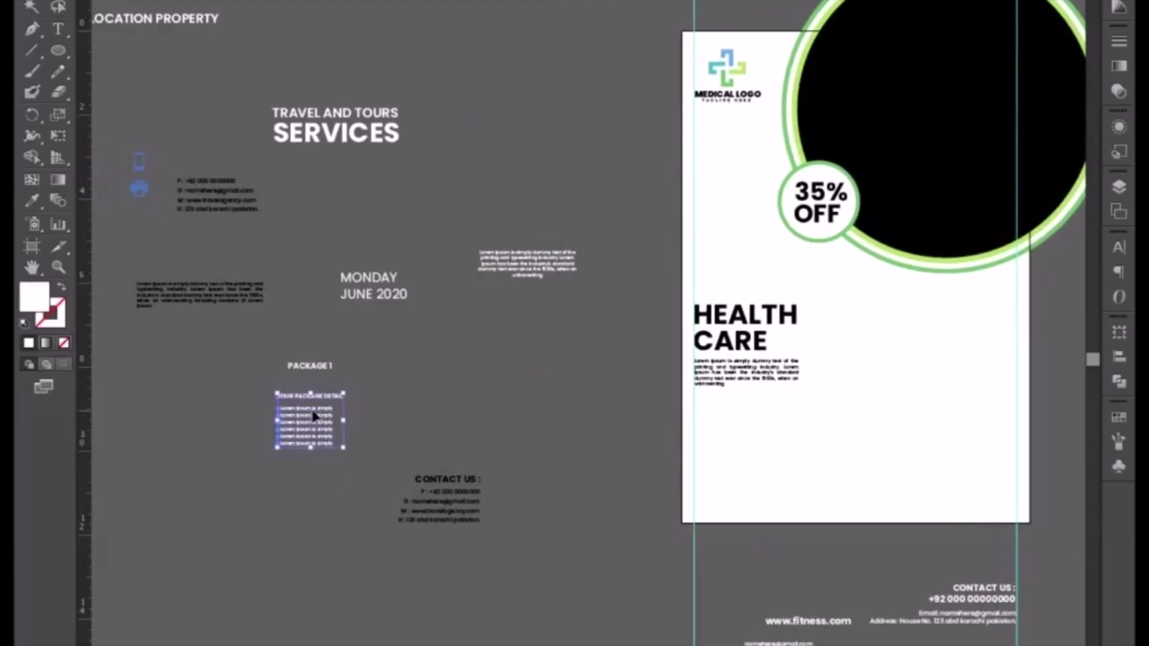
{"action": "left_click_drag", "start_coordinate": [310, 417], "coordinate": [592, 398], "text": "alt"}
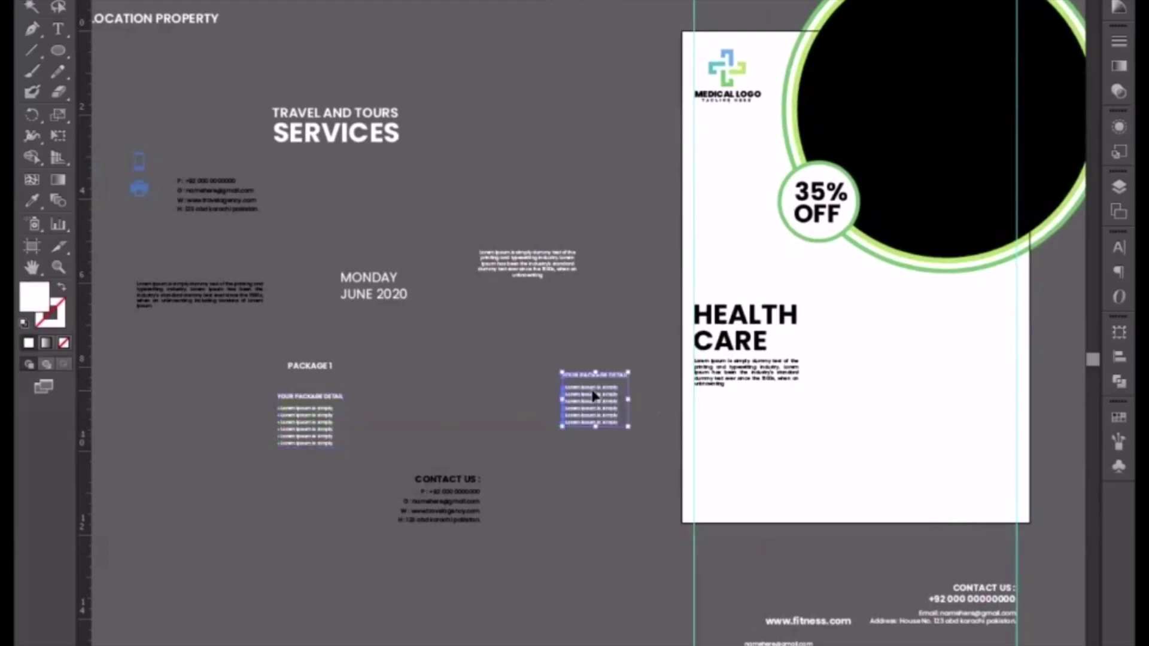
{"action": "key", "text": "ctrl+plus"}
Recolour the copied bullet list's text black.
{"action": "left_click", "coordinate": [33, 203]}
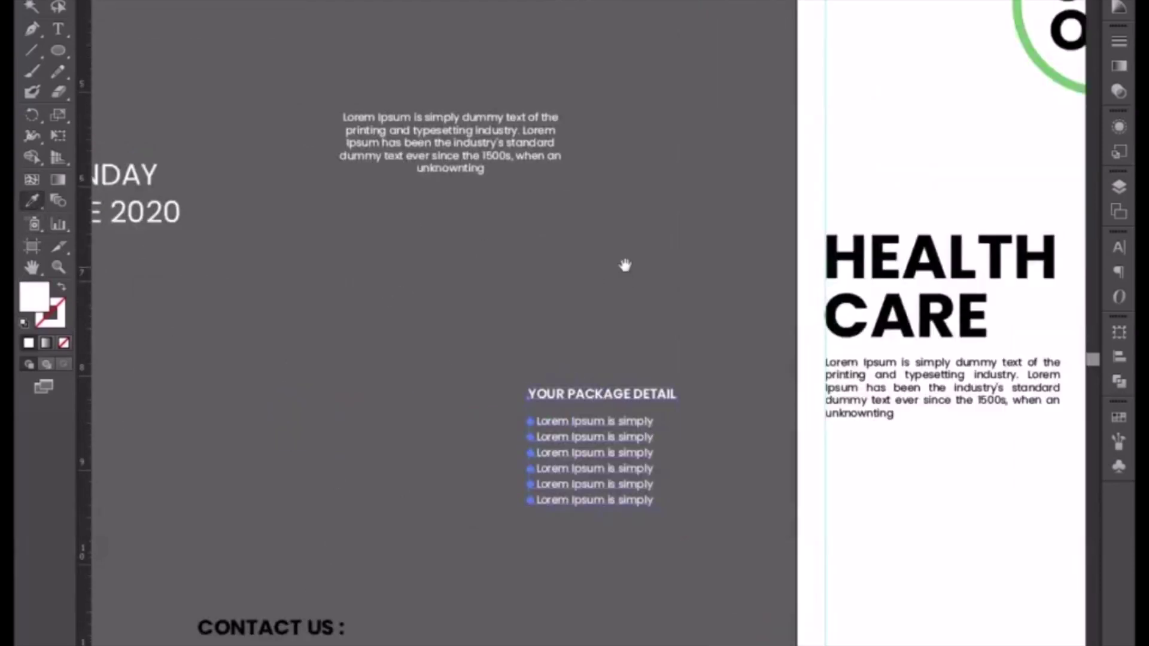
{"action": "left_click_drag", "start_coordinate": [623, 264], "coordinate": [395, 359]}
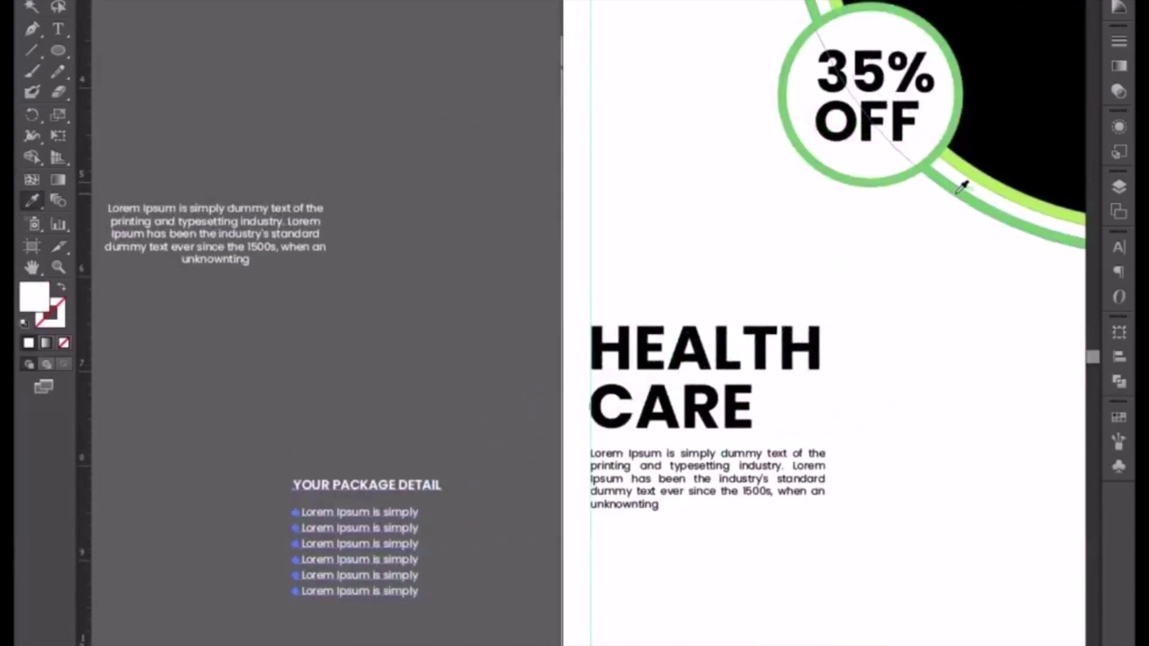
{"action": "left_click", "coordinate": [986, 172]}
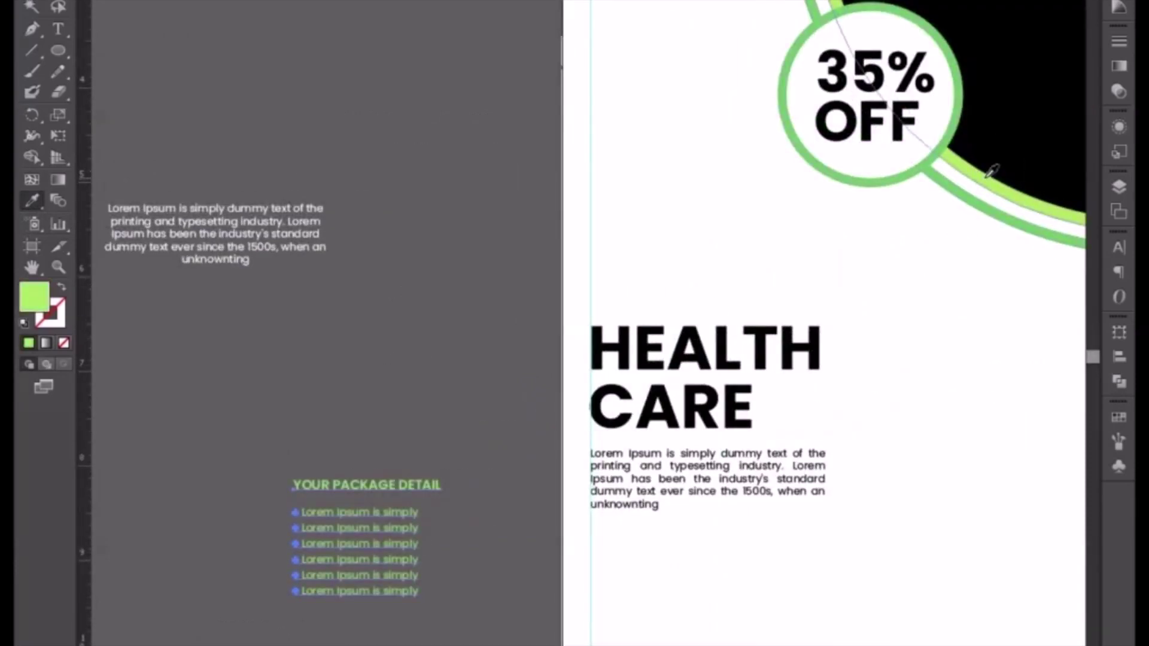
{"action": "left_click", "coordinate": [1000, 135]}
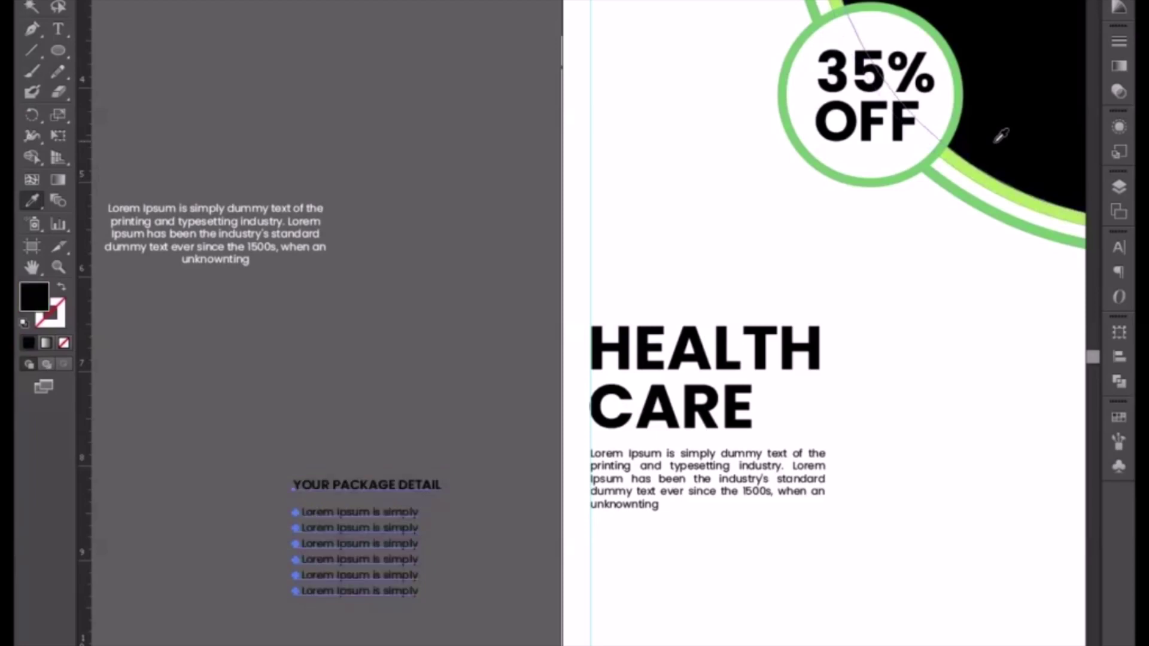
{"action": "left_click", "coordinate": [31, 6]}
{"action": "double_click", "coordinate": [323, 518]}
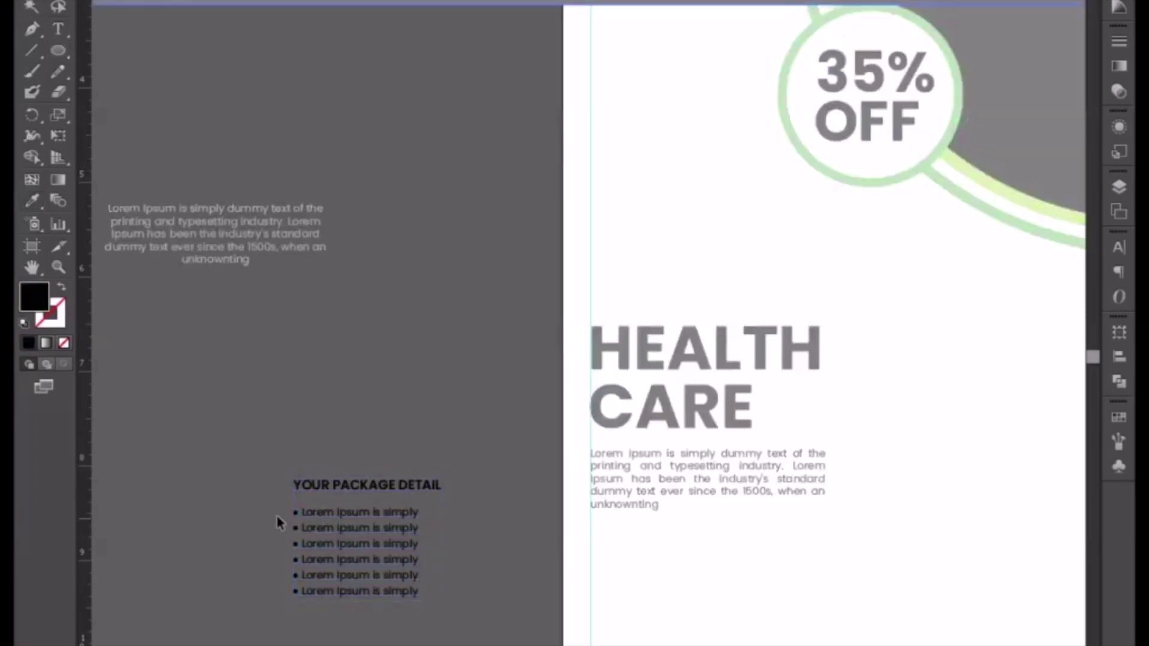
{"action": "key", "text": "Escape"}
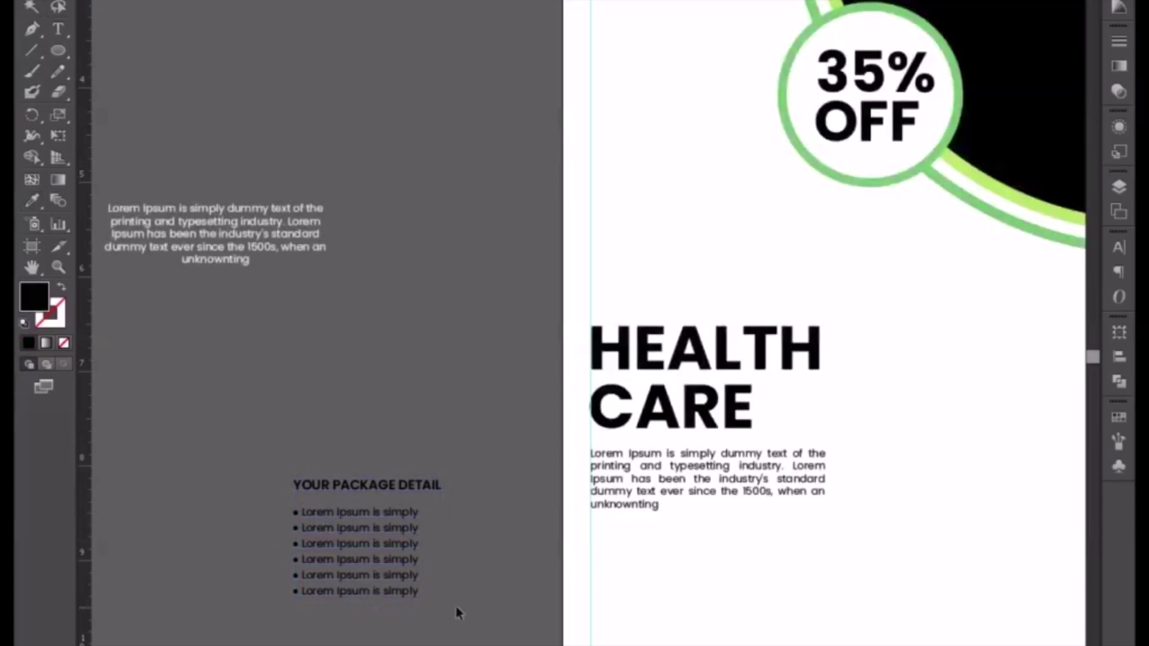
{"action": "left_click_drag", "start_coordinate": [482, 596], "coordinate": [261, 548]}
{"action": "key", "text": "ctrl+minus"}
Move the copied bullet list onto the flyer beside HEALTH CARE and enlarge it.
{"action": "left_click", "coordinate": [275, 442]}
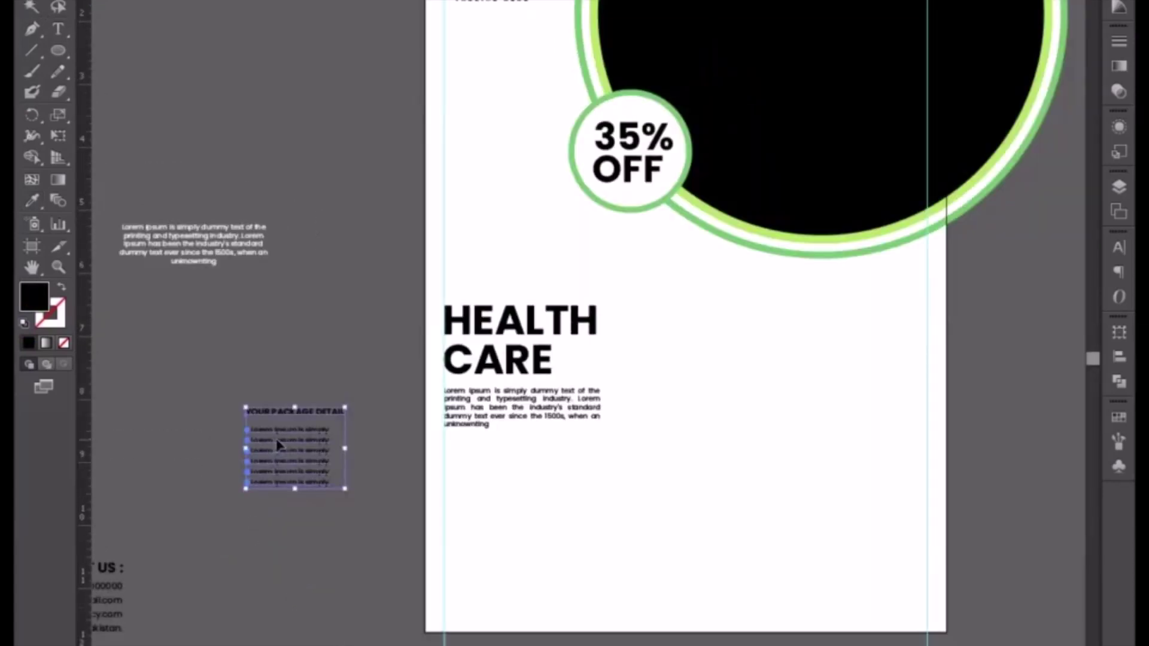
{"action": "left_click_drag", "start_coordinate": [275, 442], "coordinate": [767, 340]}
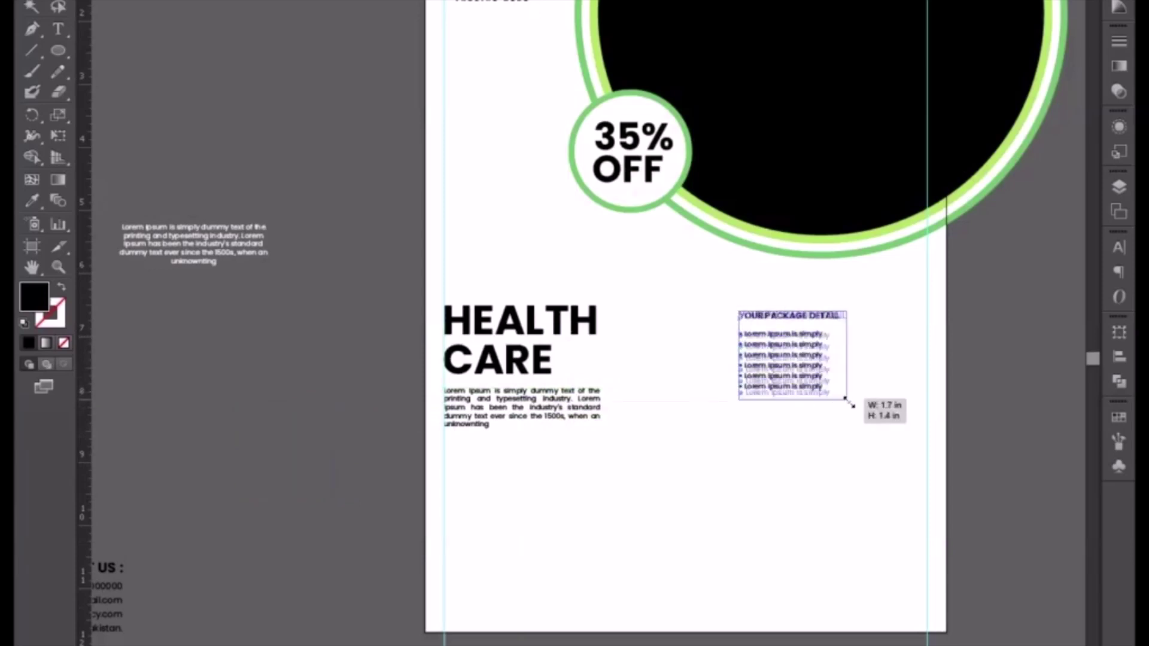
{"action": "left_click_drag", "start_coordinate": [837, 392], "coordinate": [874, 422]}
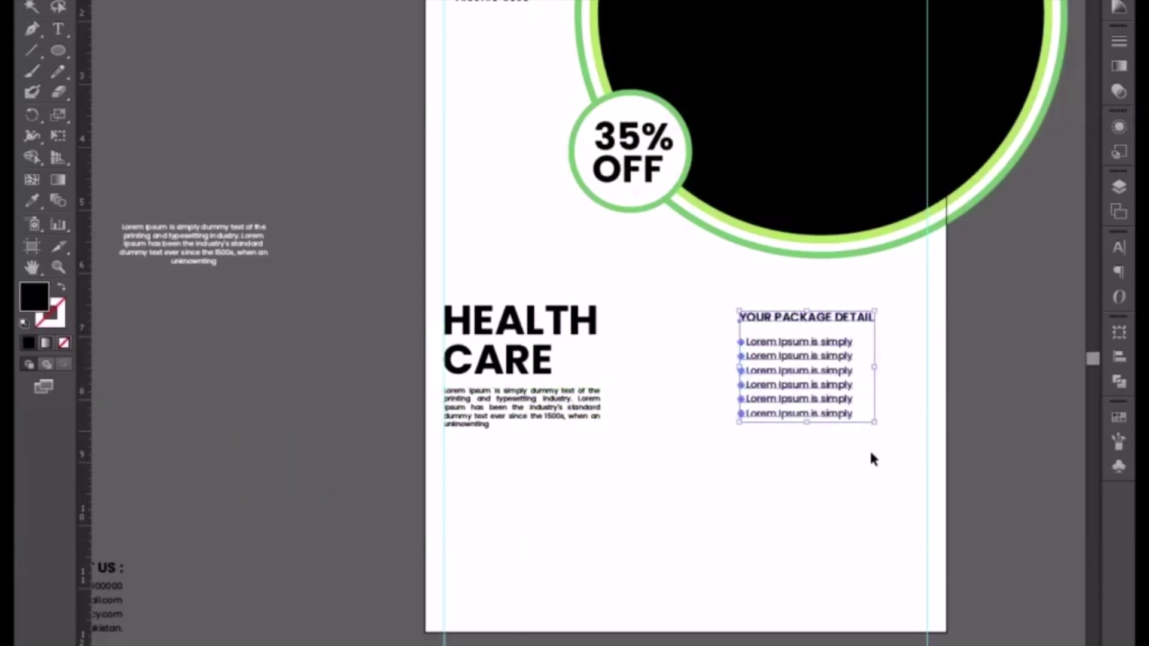
{"action": "left_click", "coordinate": [333, 397]}
{"action": "key", "text": "ctrl+plus"}
{"action": "left_click_drag", "start_coordinate": [680, 500], "coordinate": [524, 504]}
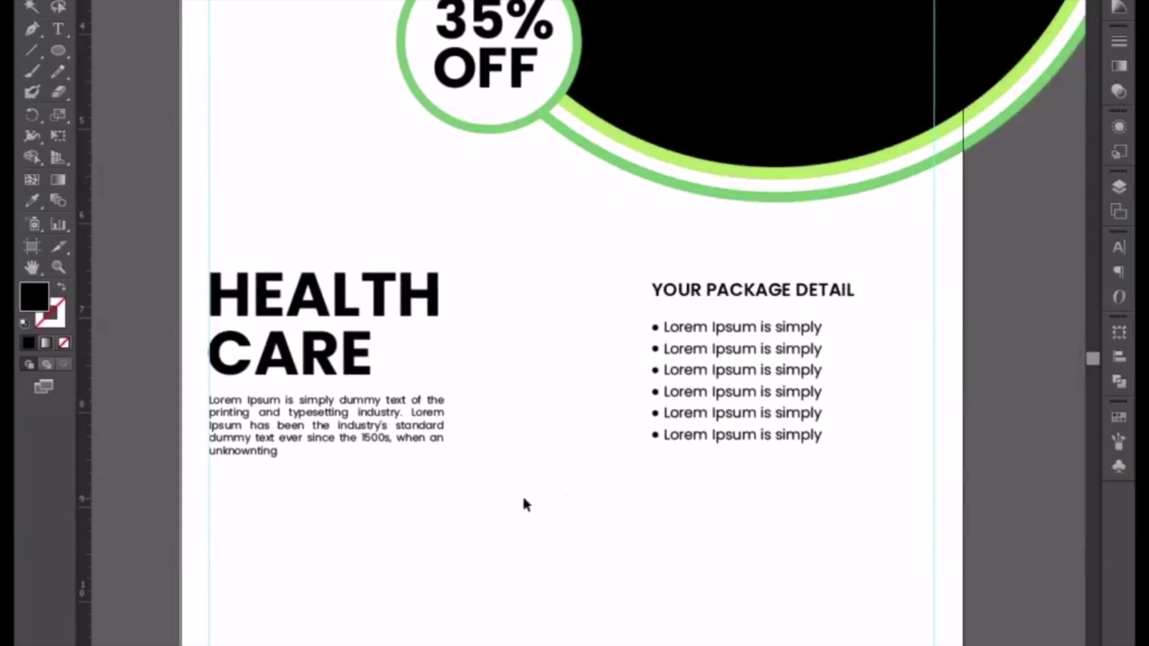
{"action": "left_click", "coordinate": [735, 338]}
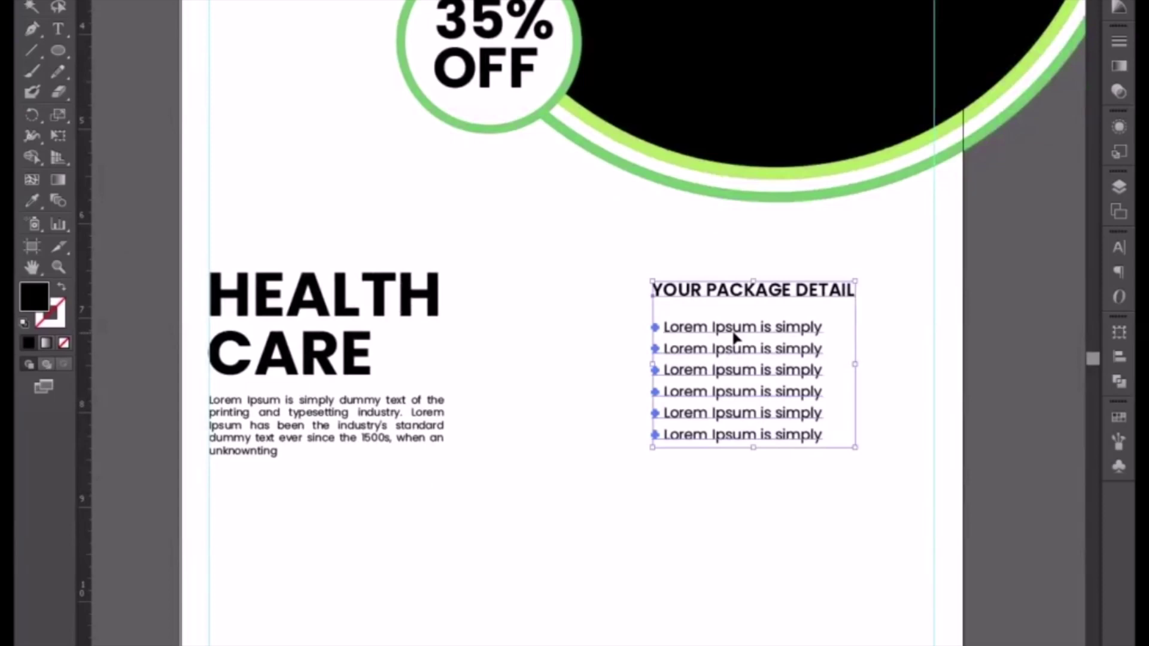
{"action": "left_click", "coordinate": [856, 334]}
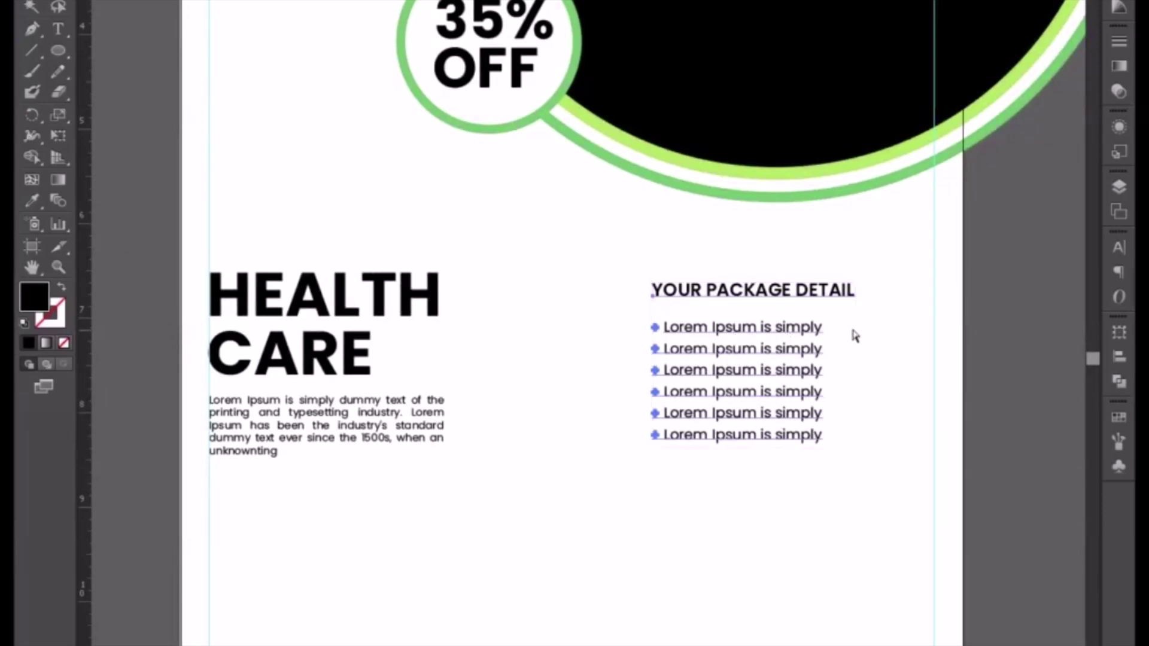
Retype the YOUR PACKAGE DETAIL heading as LOREM IPSUM.
{"action": "key", "text": "t"}
{"action": "left_click", "coordinate": [774, 291]}
{"action": "key", "text": "ctrl+a"}
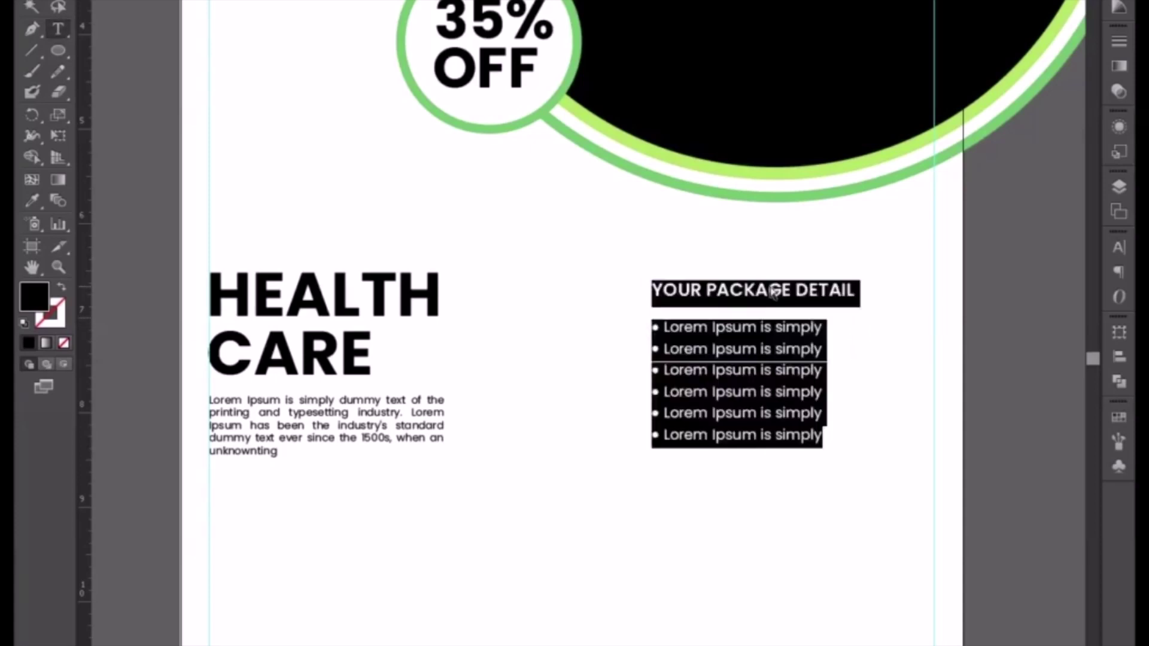
{"action": "left_click", "coordinate": [717, 293]}
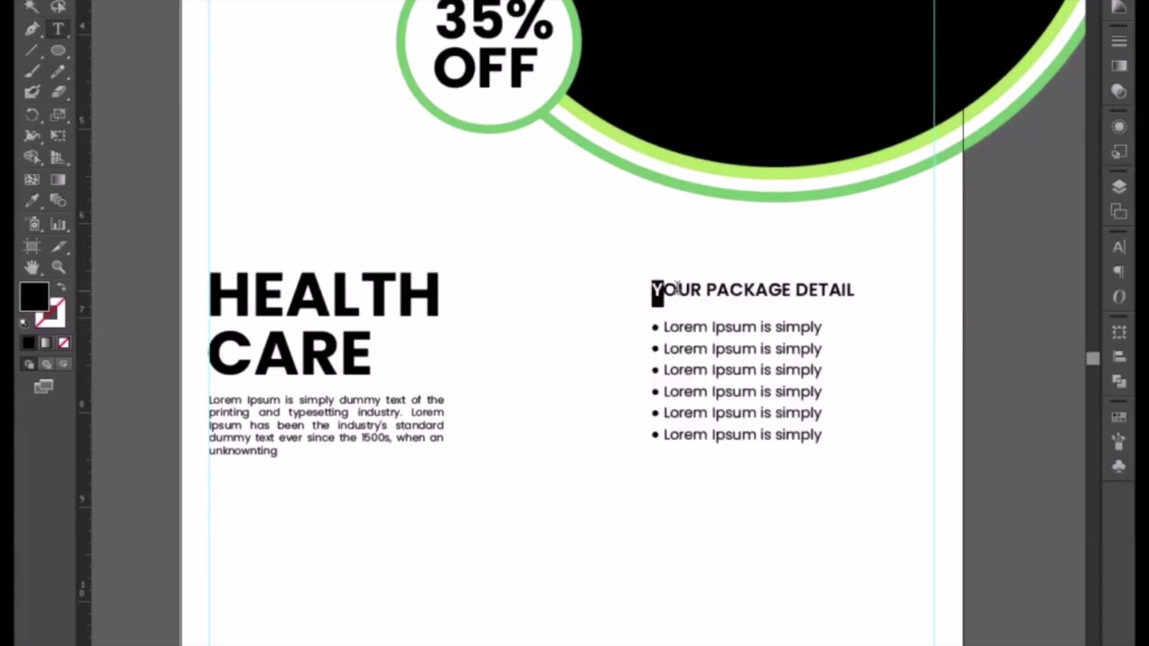
{"action": "left_click_drag", "start_coordinate": [648, 287], "coordinate": [902, 299]}
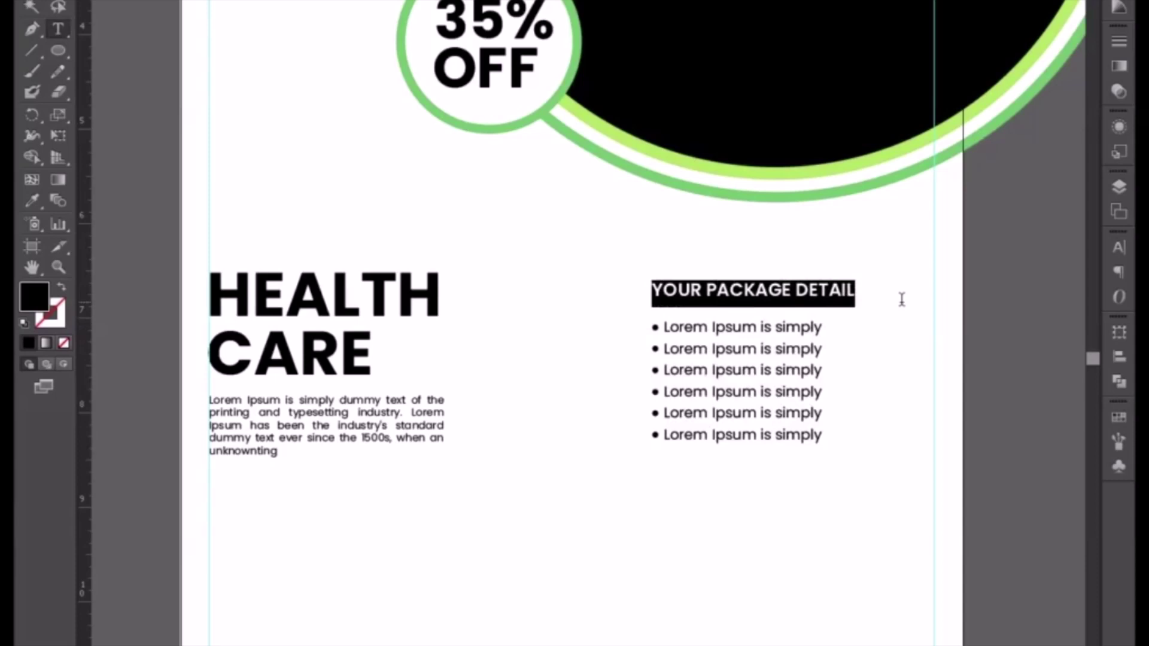
{"action": "type", "text": "LO"}
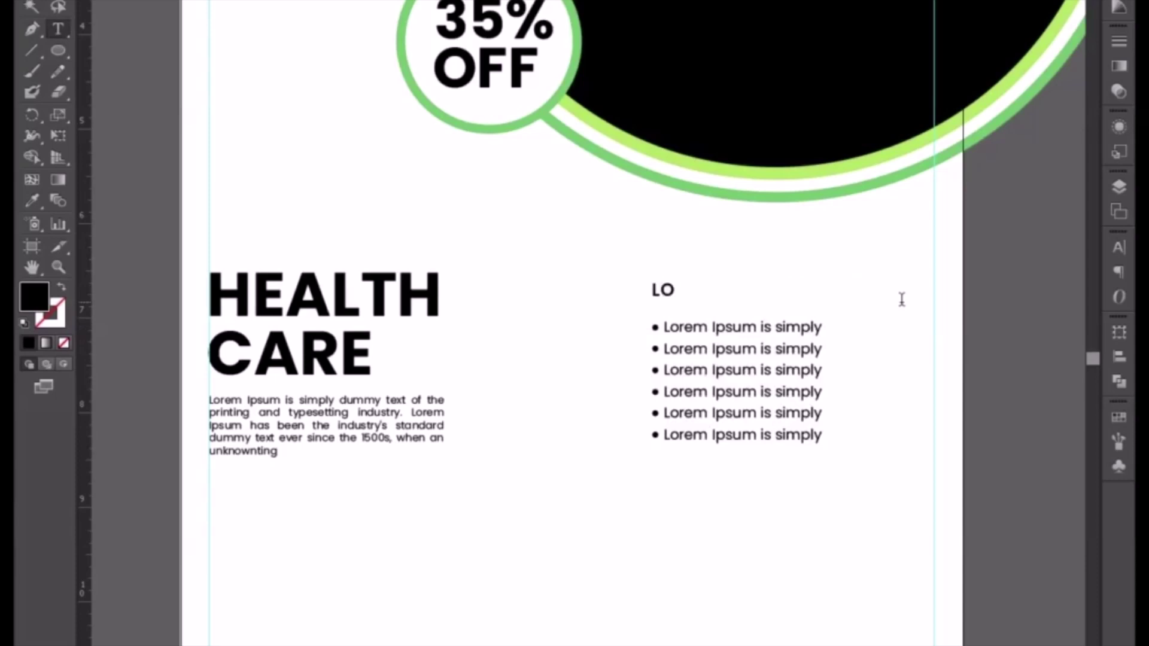
{"action": "type", "text": "REM IP"}
{"action": "type", "text": "U"}
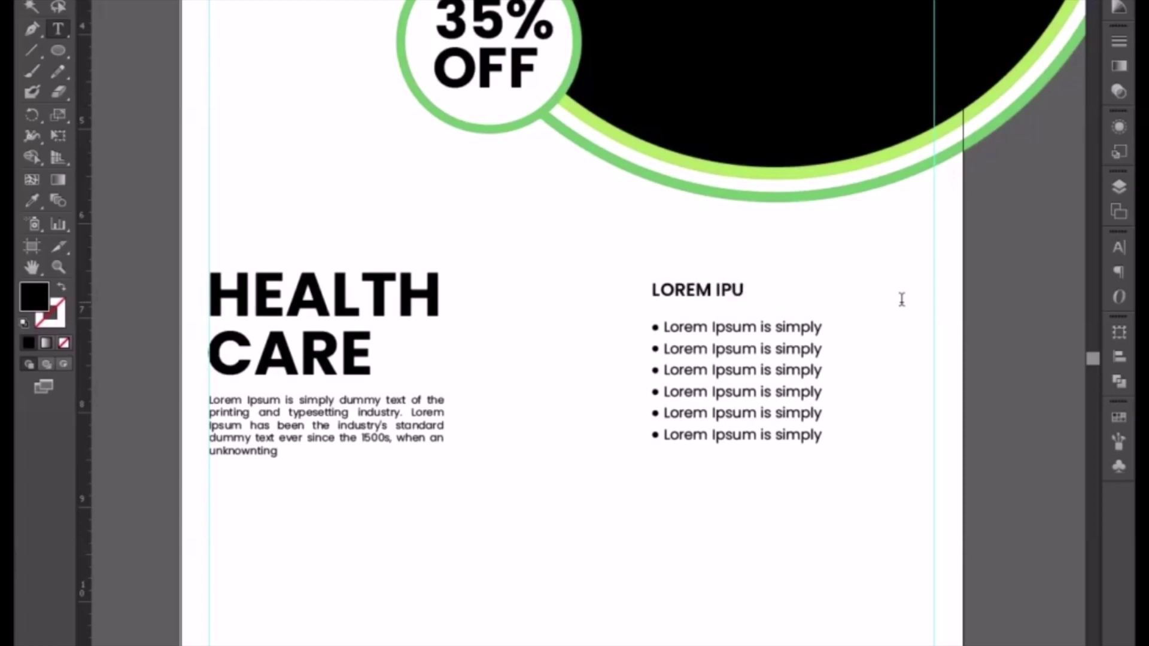
{"action": "key", "text": "BackSpace"}
{"action": "type", "text": "SUM"}
Make the LOREM IPSUM heading Bold and increase its font size.
{"action": "left_click_drag", "start_coordinate": [772, 289], "coordinate": [644, 290]}
{"action": "left_click", "coordinate": [754, 1]}
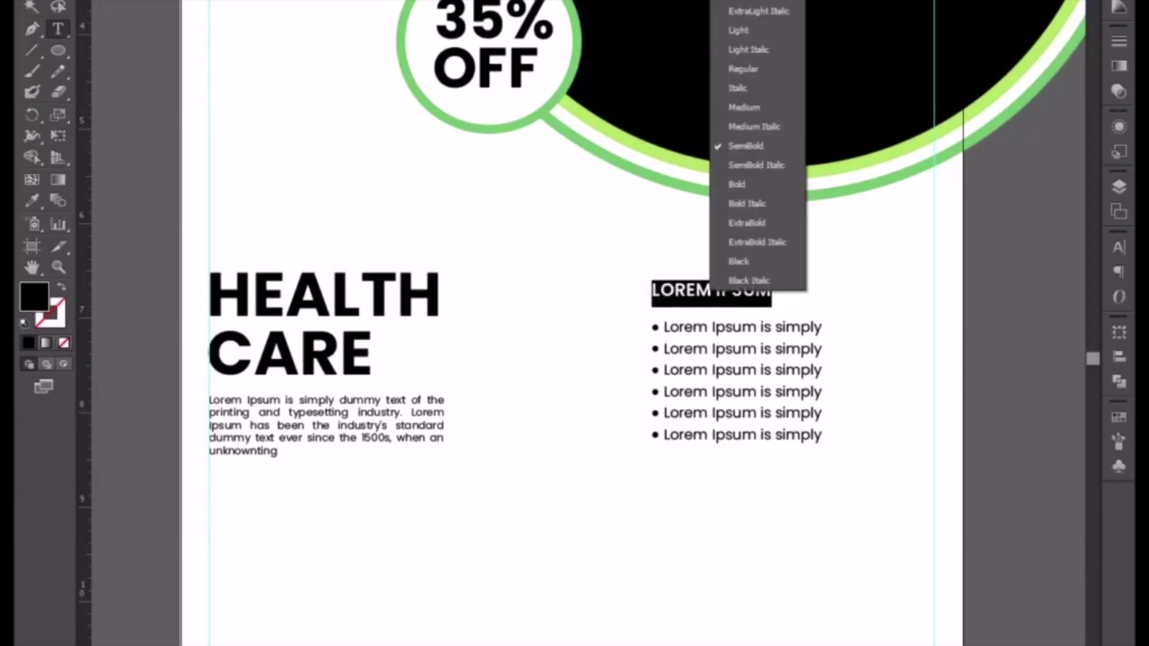
{"action": "left_click", "coordinate": [741, 184]}
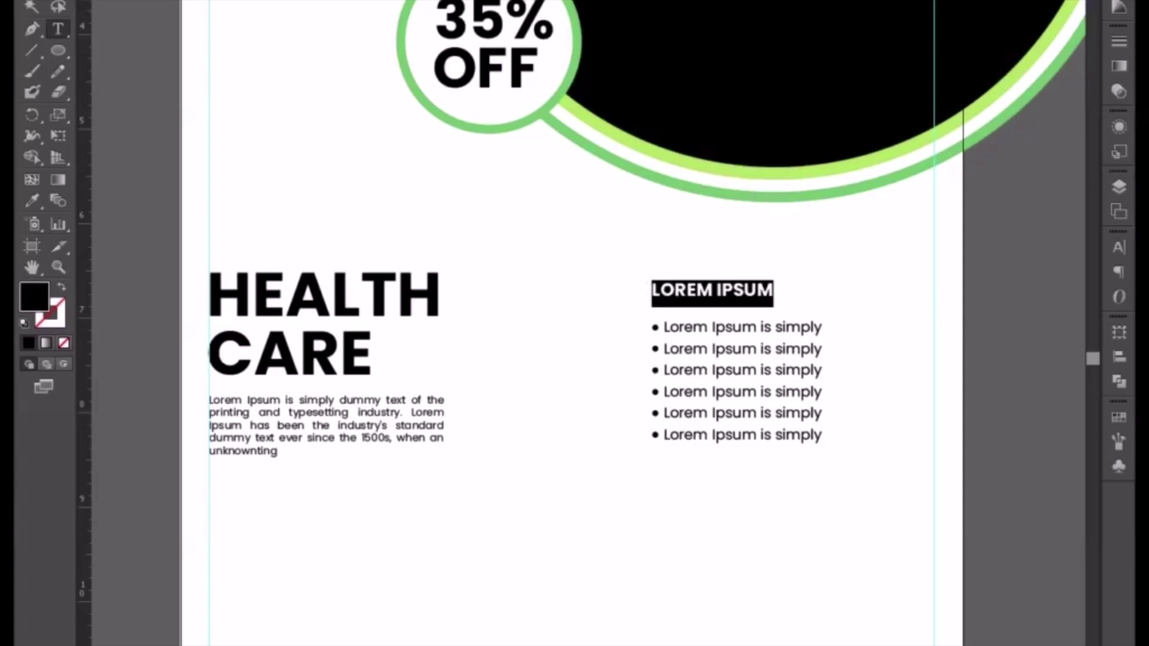
{"action": "key", "text": "ctrl+shift+period"}
{"action": "key", "text": "ctrl+shift+period"}
{"action": "key", "text": "ctrl+shift+period"}
{"action": "key", "text": "ctrl+shift+period"}
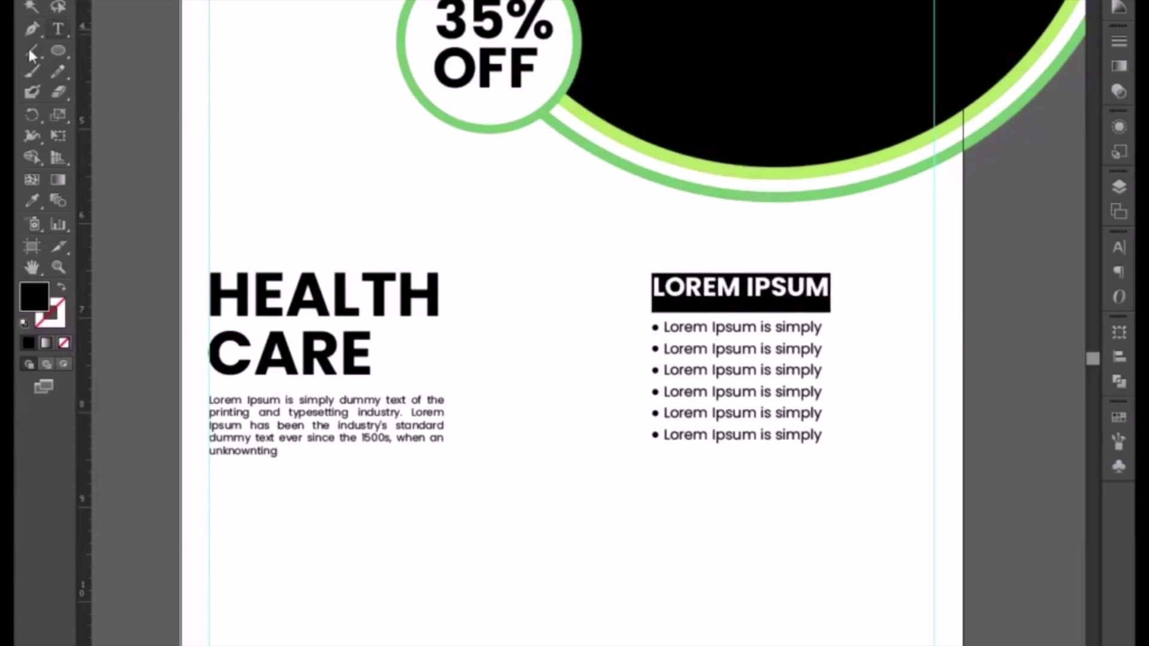
Delete the last three bullet lines, leaving three 'Lorem Ipsum is simply' bullets.
{"action": "left_click", "coordinate": [18, 3]}
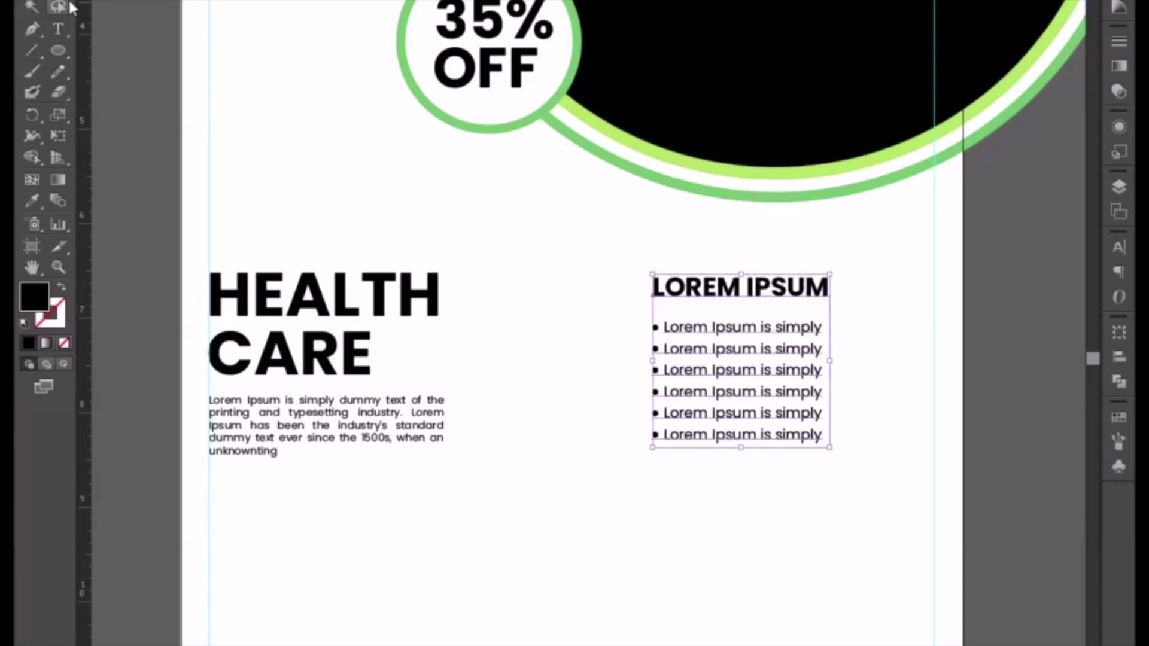
{"action": "left_click", "coordinate": [862, 521]}
{"action": "key", "text": "t"}
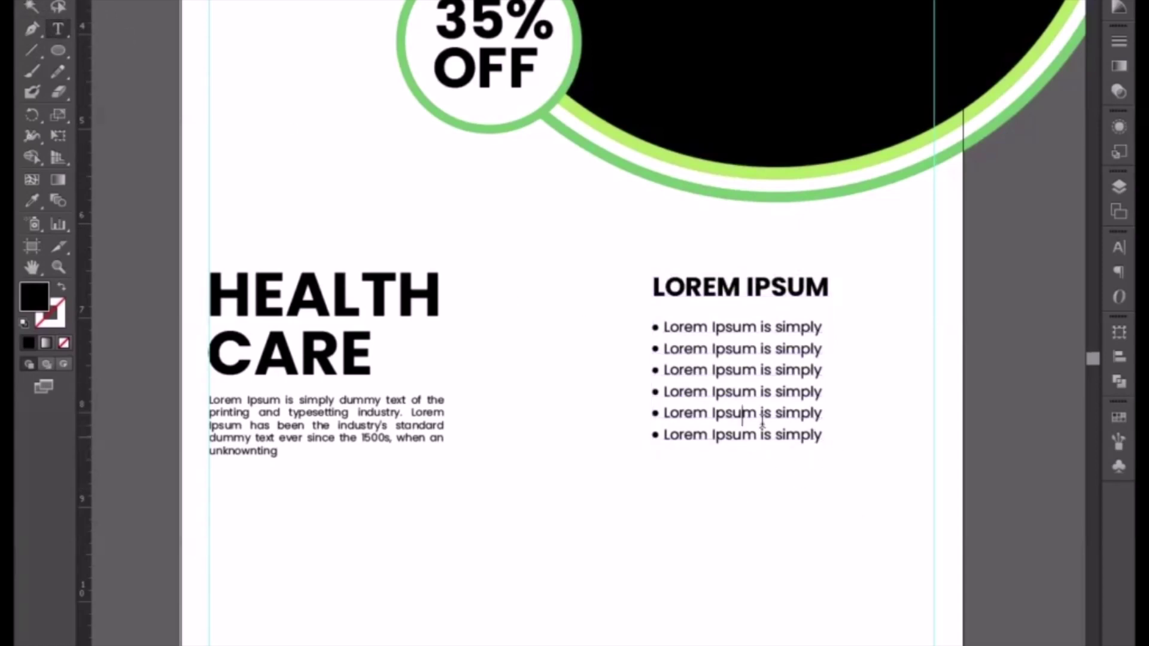
{"action": "left_click_drag", "start_coordinate": [824, 441], "coordinate": [648, 390]}
{"action": "key", "text": "BackSpace"}
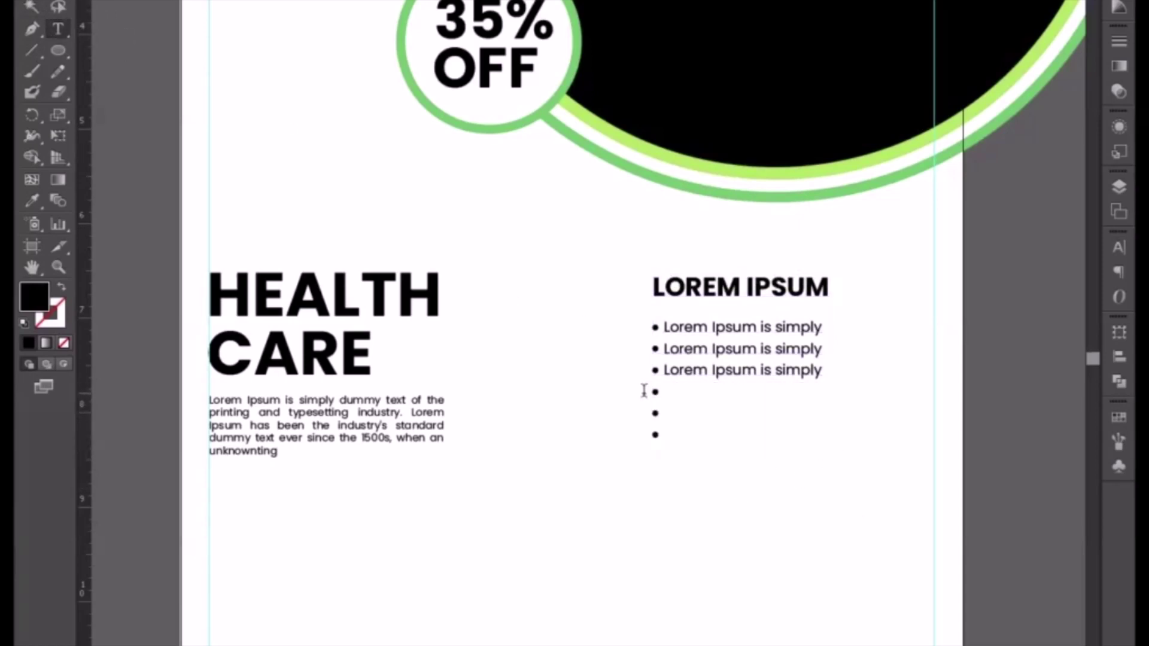
{"action": "key", "text": "Escape"}
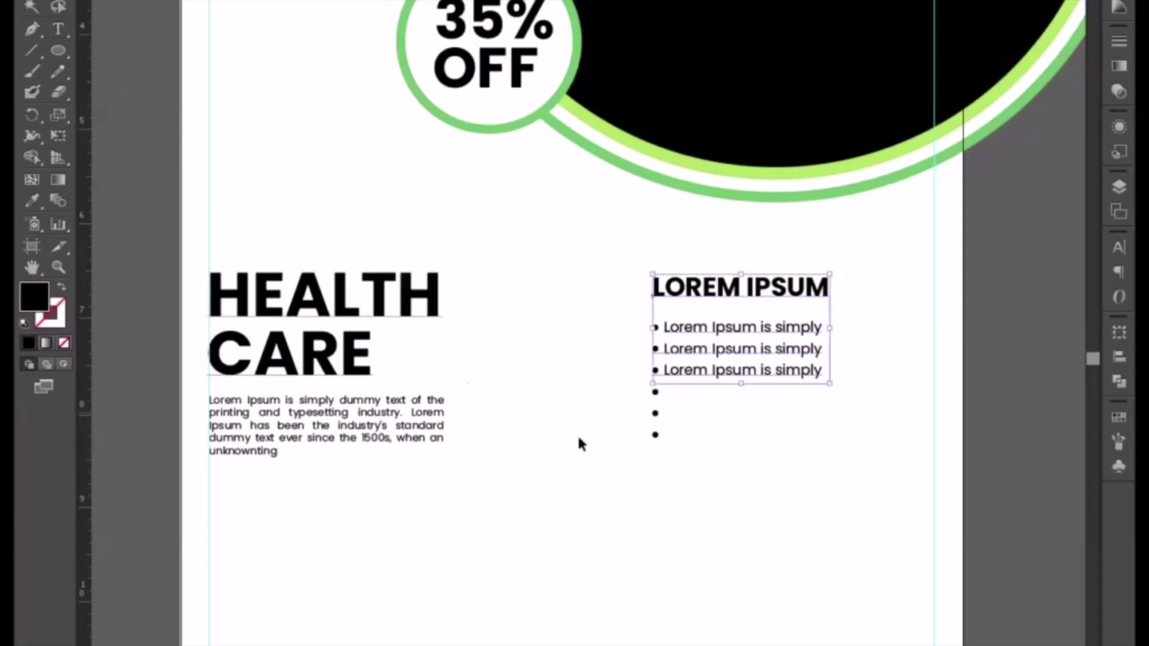
{"action": "double_click", "coordinate": [652, 436]}
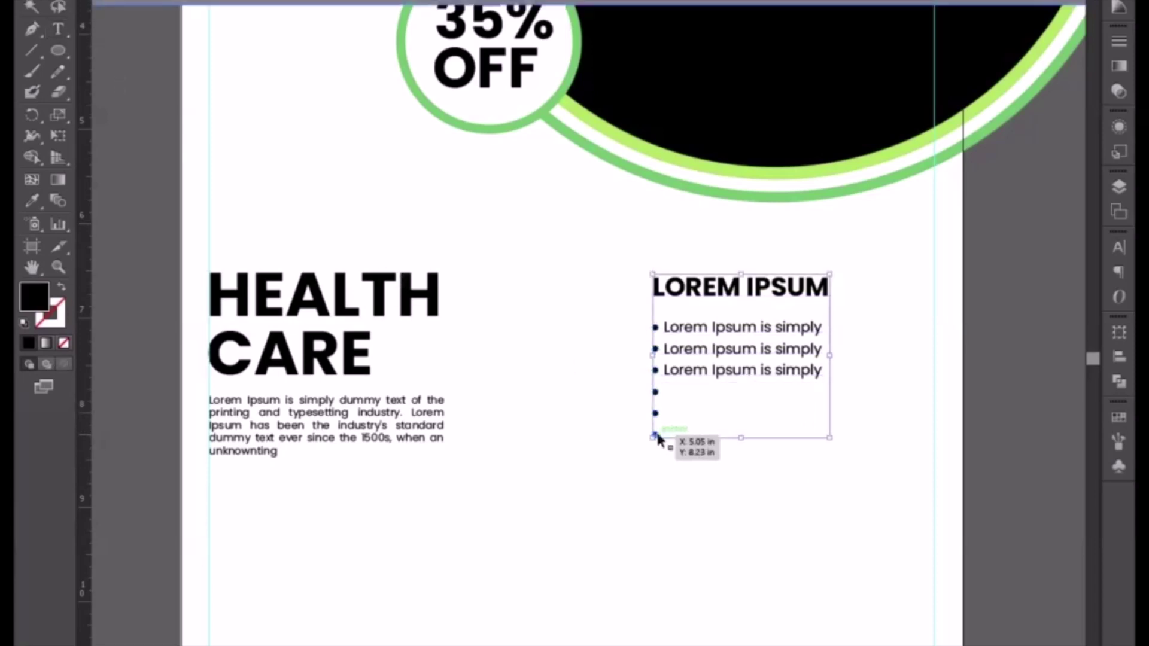
{"action": "left_click_drag", "start_coordinate": [638, 389], "coordinate": [674, 449]}
{"action": "key", "text": "BackSpace"}
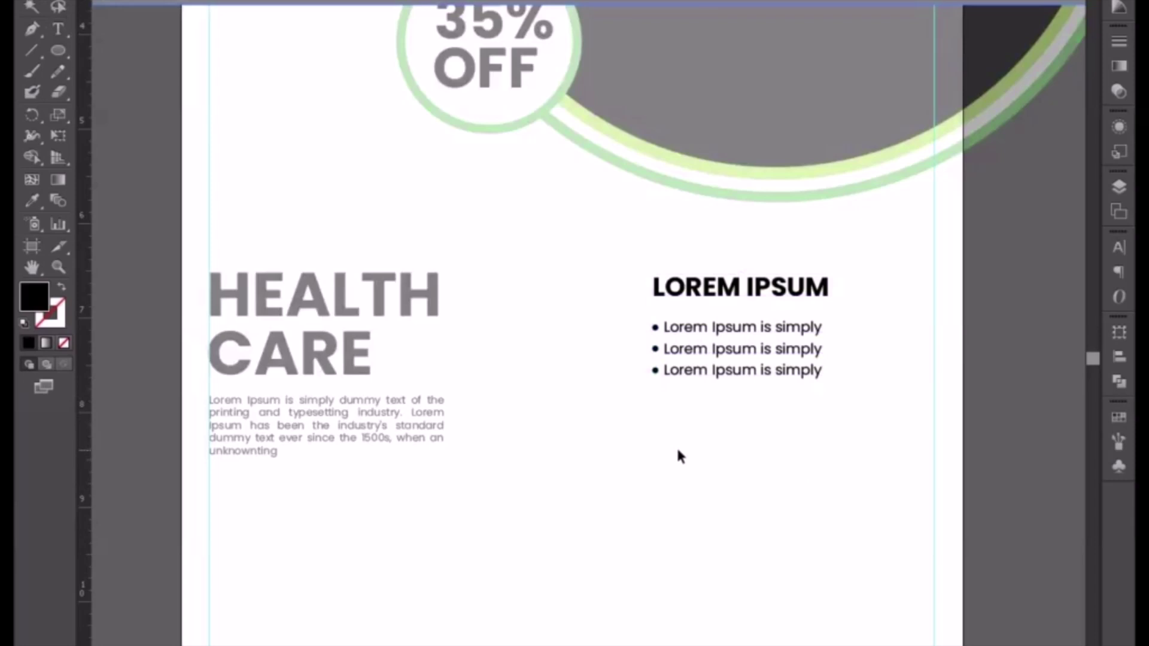
Nudge the LOREM IPSUM text block up to sit level with HEALTH CARE.
{"action": "left_click_drag", "start_coordinate": [642, 329], "coordinate": [684, 397]}
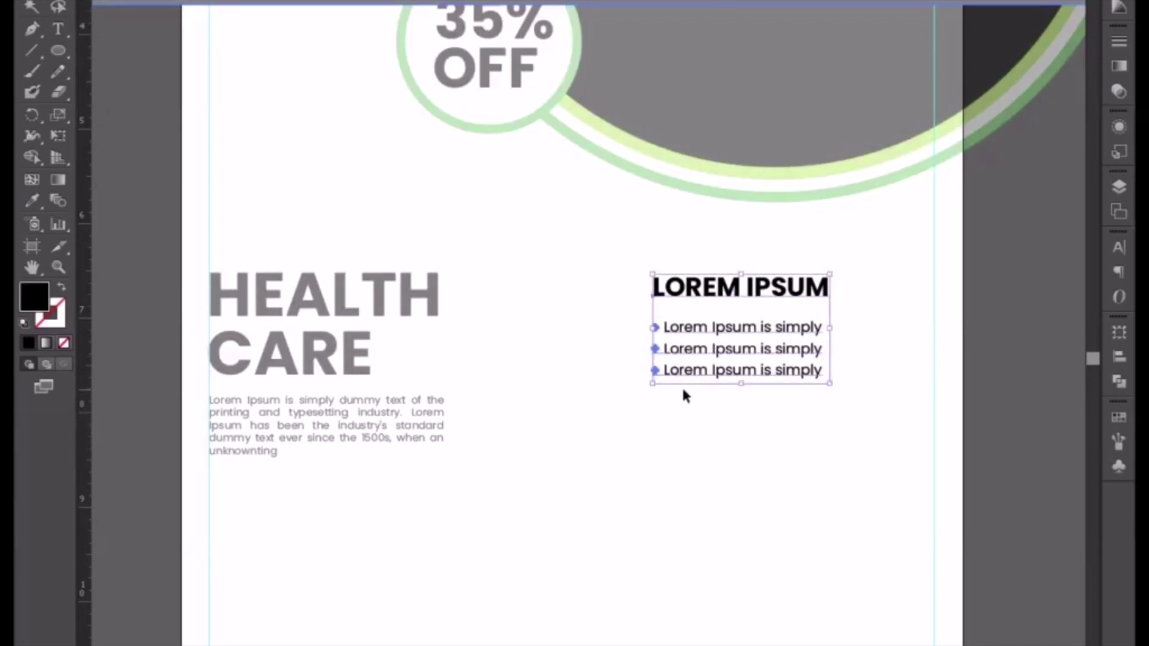
{"action": "left_click", "coordinate": [681, 389]}
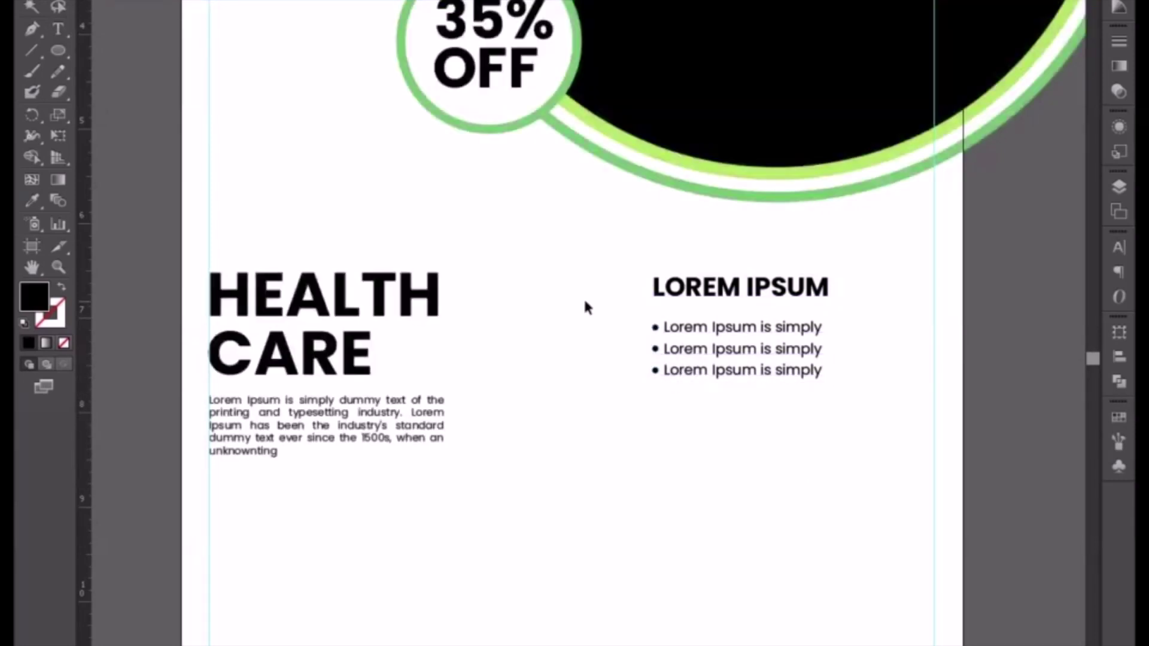
{"action": "left_click_drag", "start_coordinate": [631, 265], "coordinate": [683, 389]}
{"action": "key", "text": "Up"}
{"action": "key", "text": "Up"}
{"action": "key", "text": "Up"}
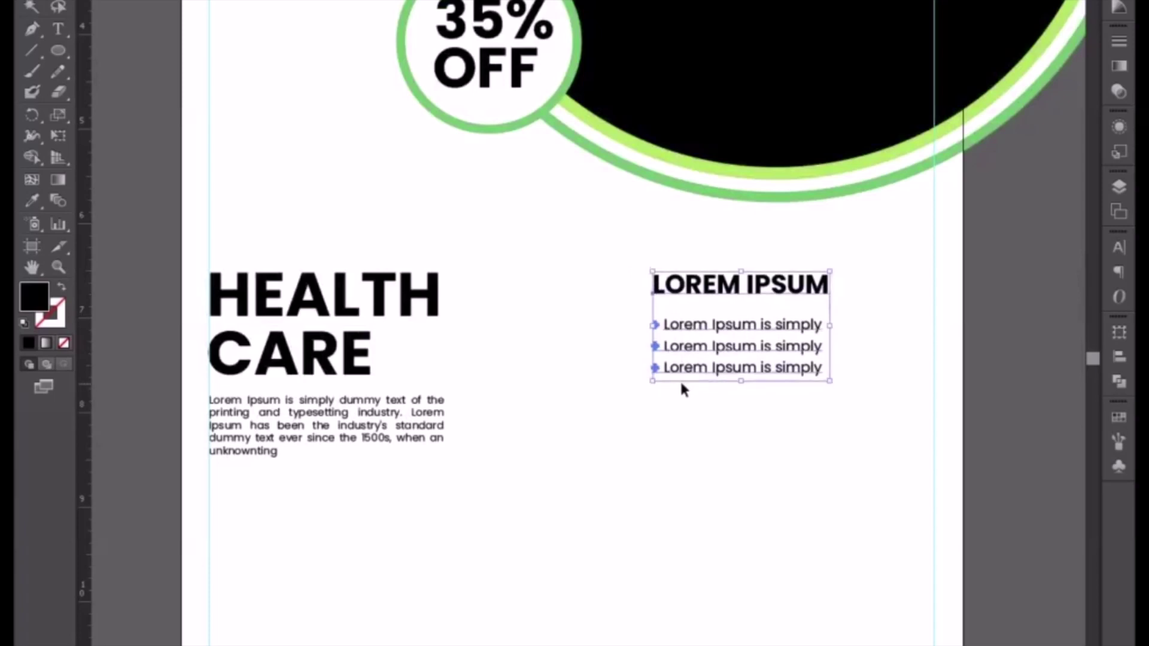
{"action": "left_click", "coordinate": [692, 417]}
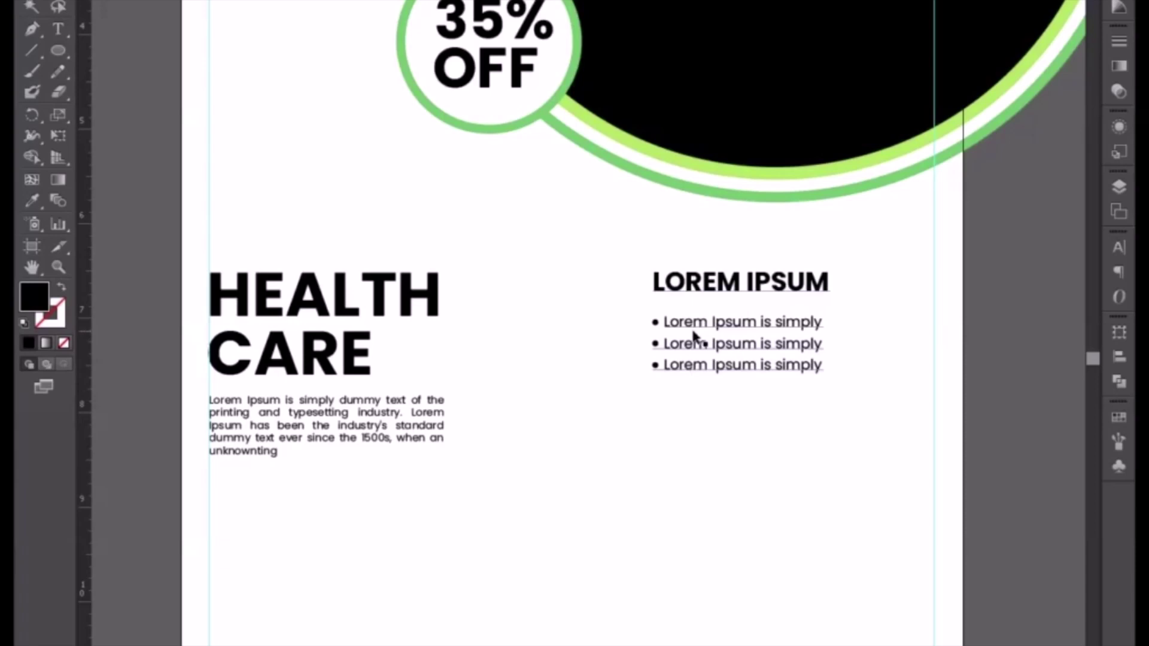
Nudge the LOREM IPSUM block up and stack two duplicates of it below.
{"action": "left_click", "coordinate": [728, 290]}
{"action": "left_click_drag", "start_coordinate": [726, 289], "coordinate": [727, 288]}
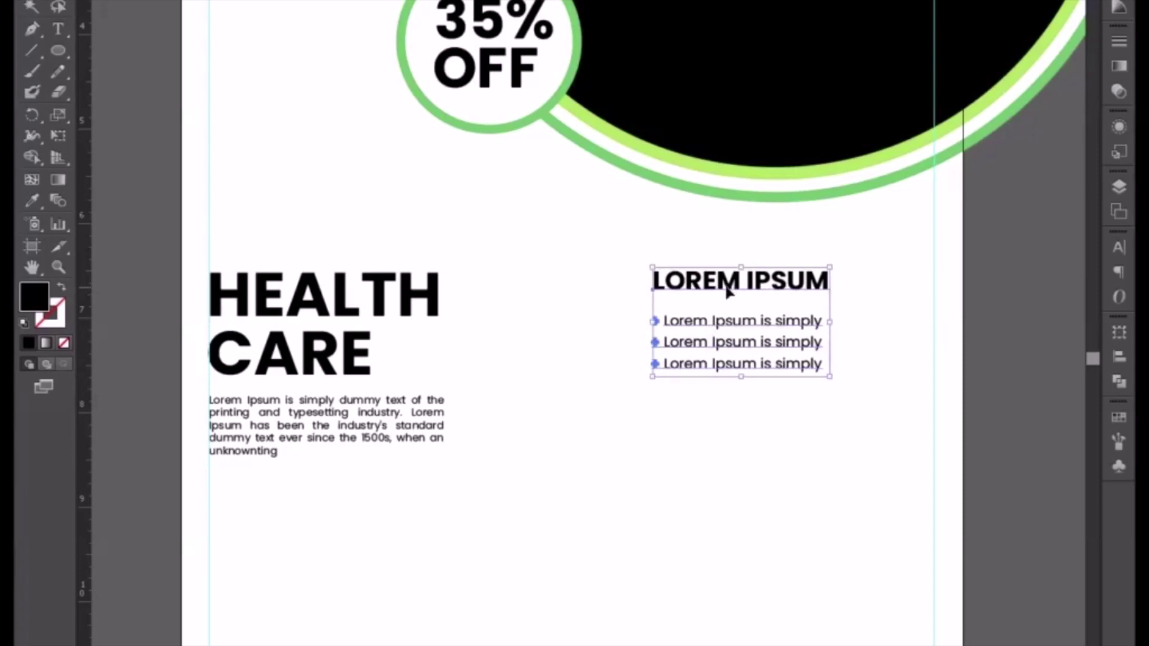
{"action": "left_click", "coordinate": [657, 441]}
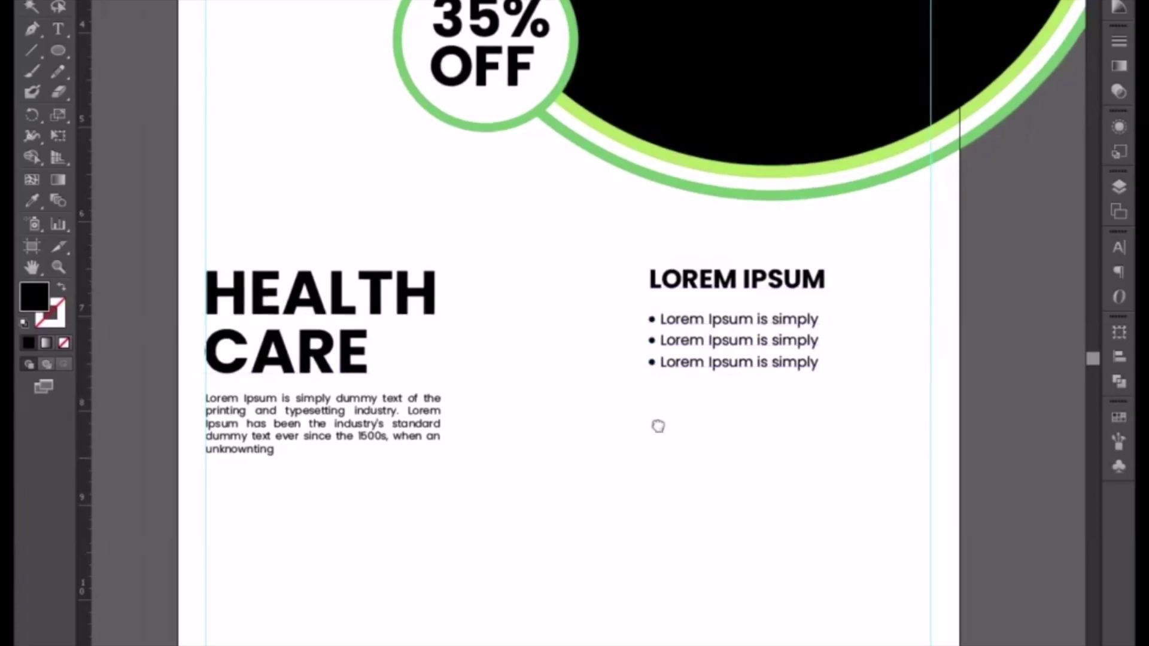
{"action": "scroll", "coordinate": [659, 425], "scroll_direction": "down", "scroll_amount": 3}
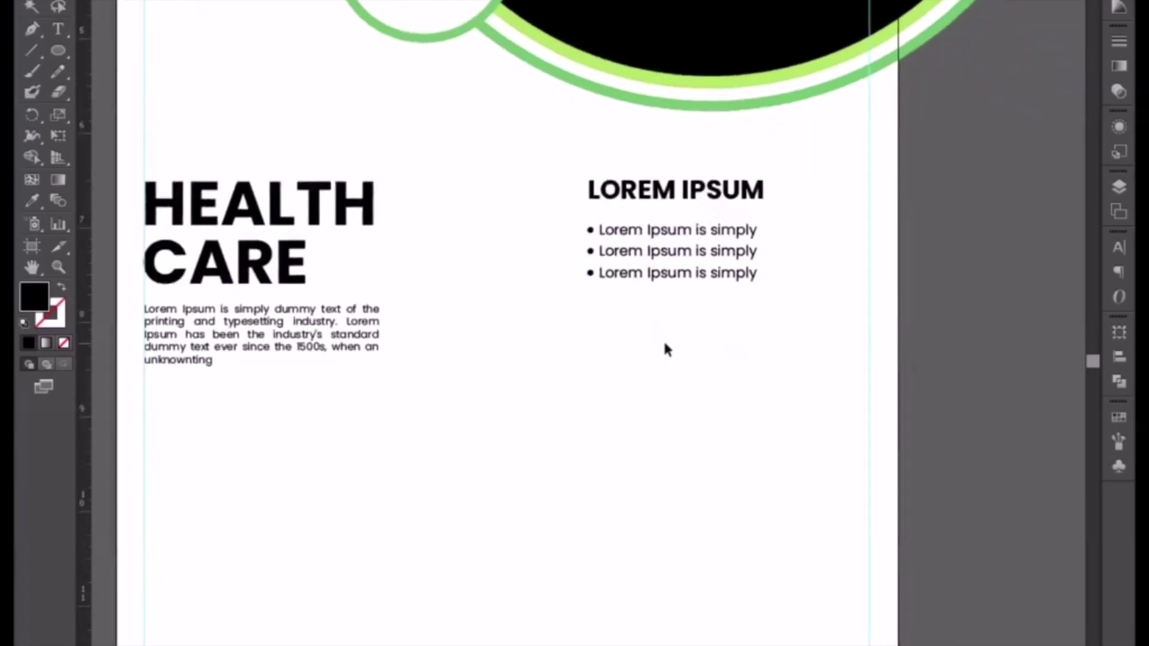
{"action": "left_click", "coordinate": [671, 199]}
{"action": "left_click_drag", "start_coordinate": [669, 199], "coordinate": [677, 323]}
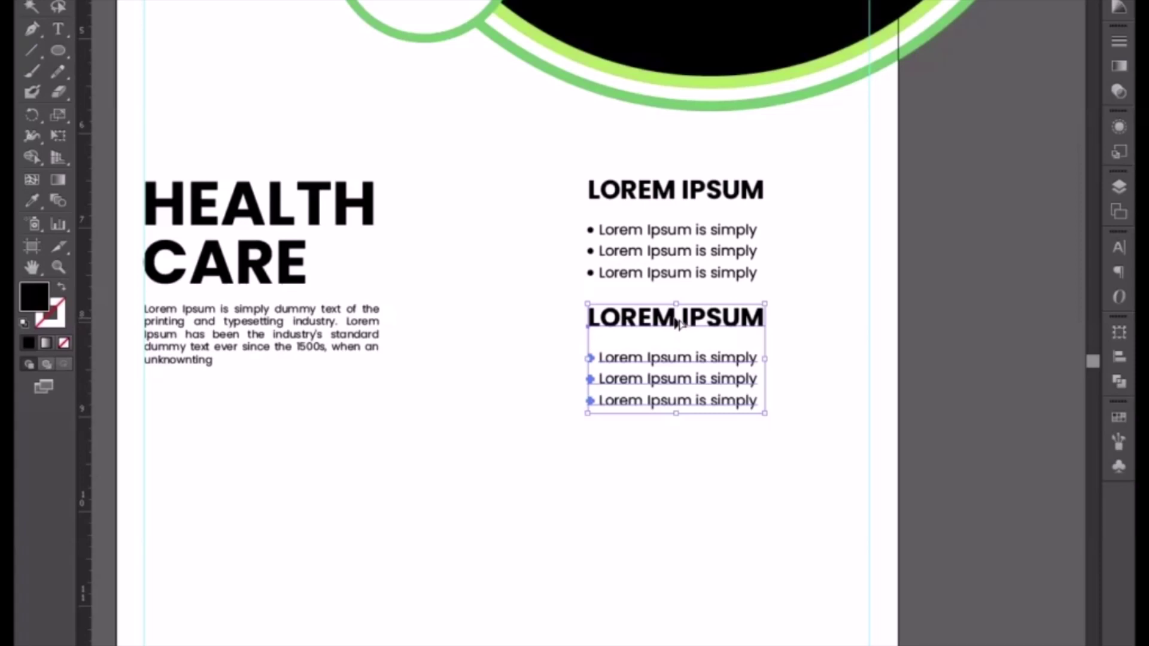
{"action": "left_click_drag", "start_coordinate": [674, 318], "coordinate": [680, 447]}
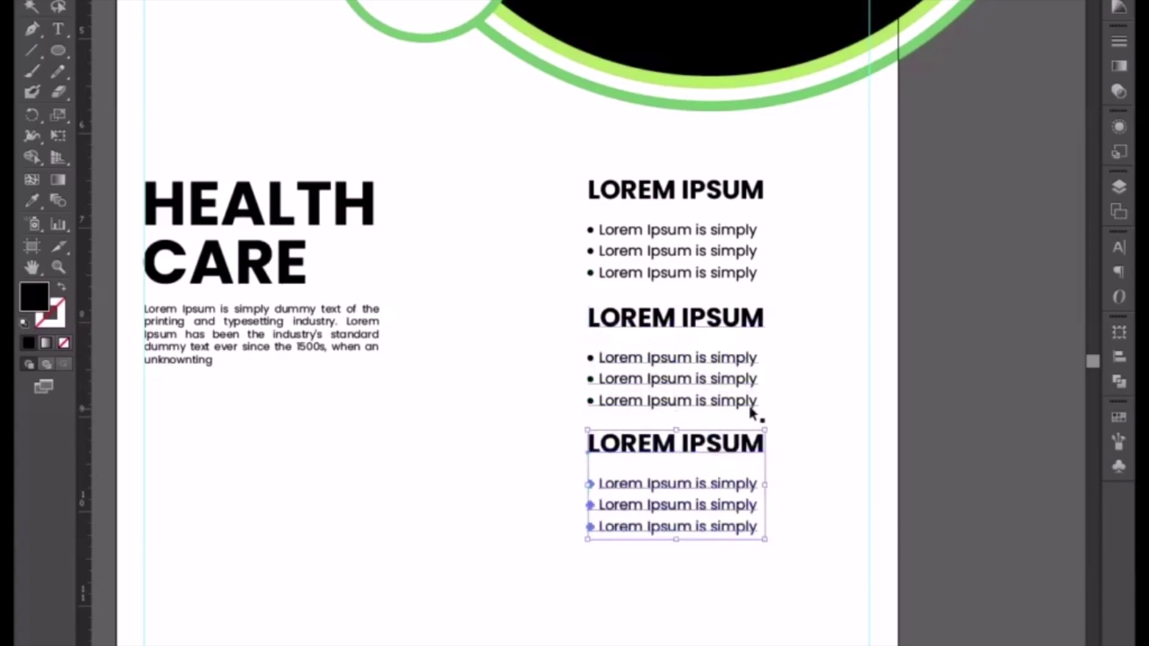
{"action": "left_click", "coordinate": [796, 384]}
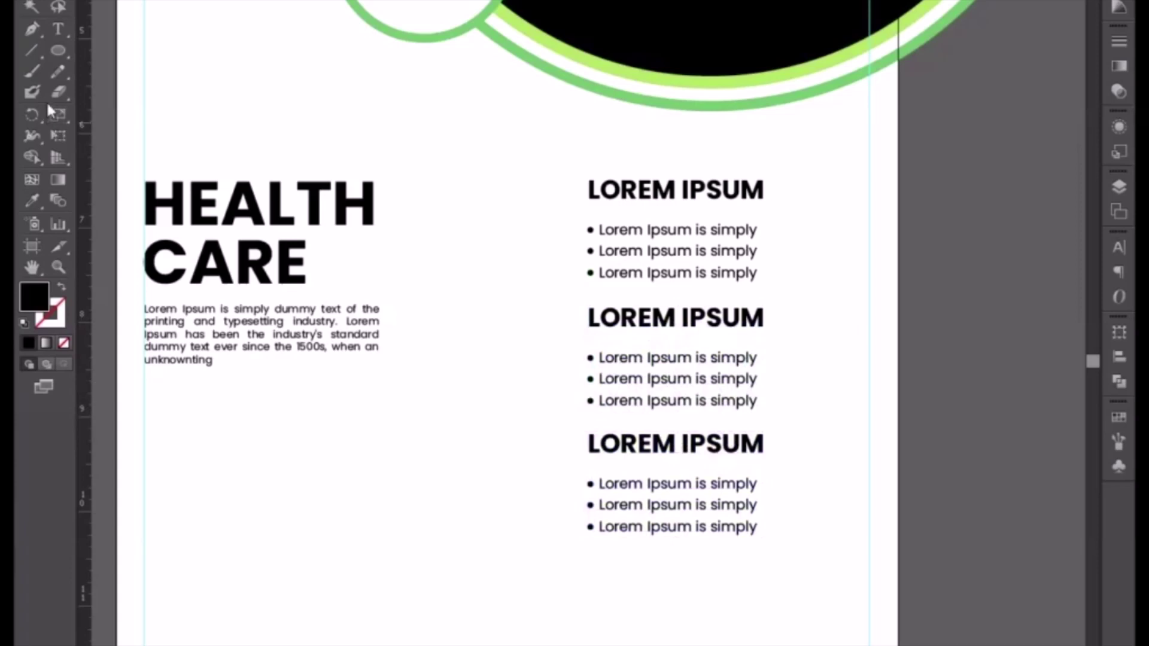
Draw a vertical divider left of the column and give it the ring's green as a stroke.
{"action": "left_click", "coordinate": [32, 29]}
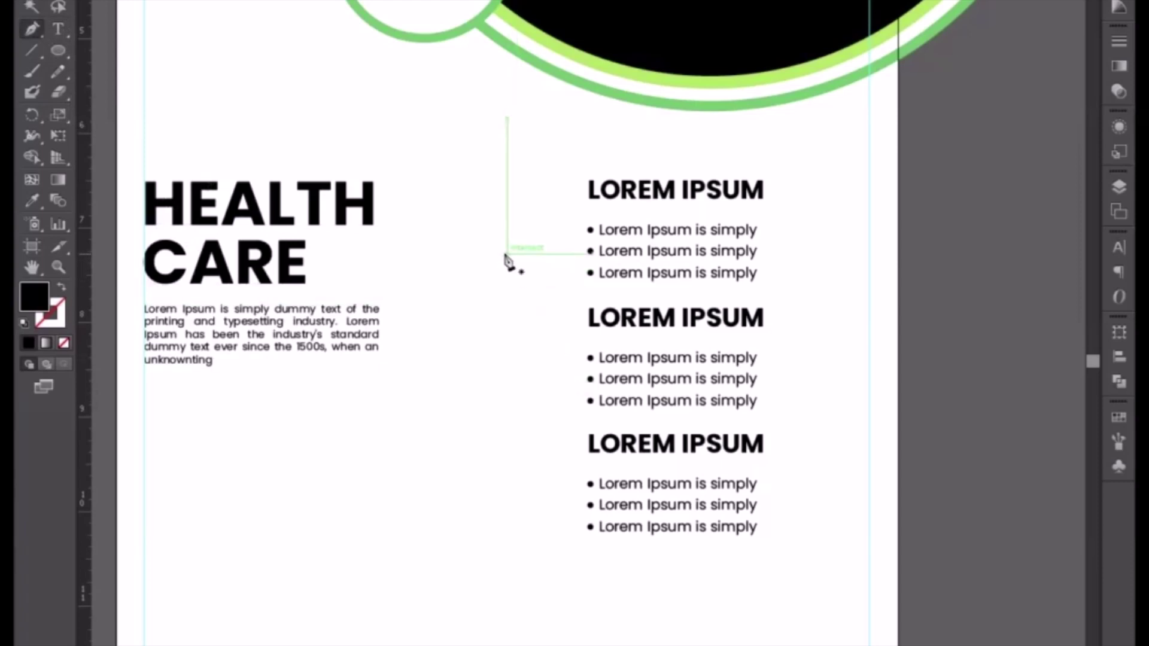
{"action": "left_click", "coordinate": [507, 253]}
{"action": "left_click", "coordinate": [507, 513]}
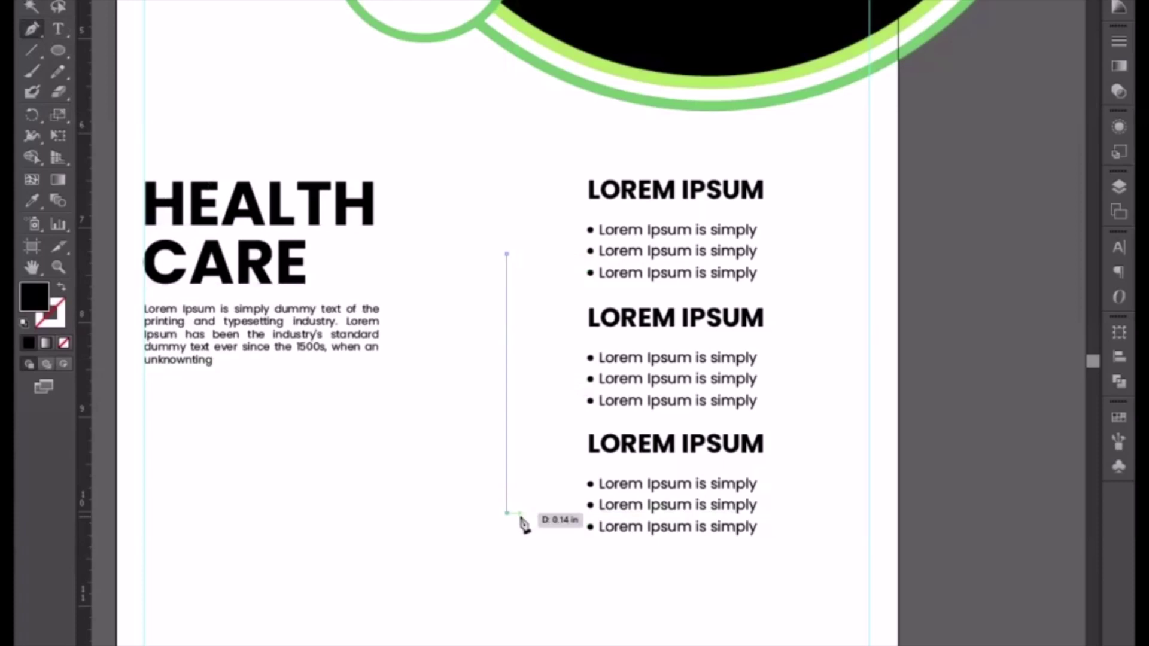
{"action": "left_click", "coordinate": [34, 200]}
{"action": "left_click", "coordinate": [594, 84]}
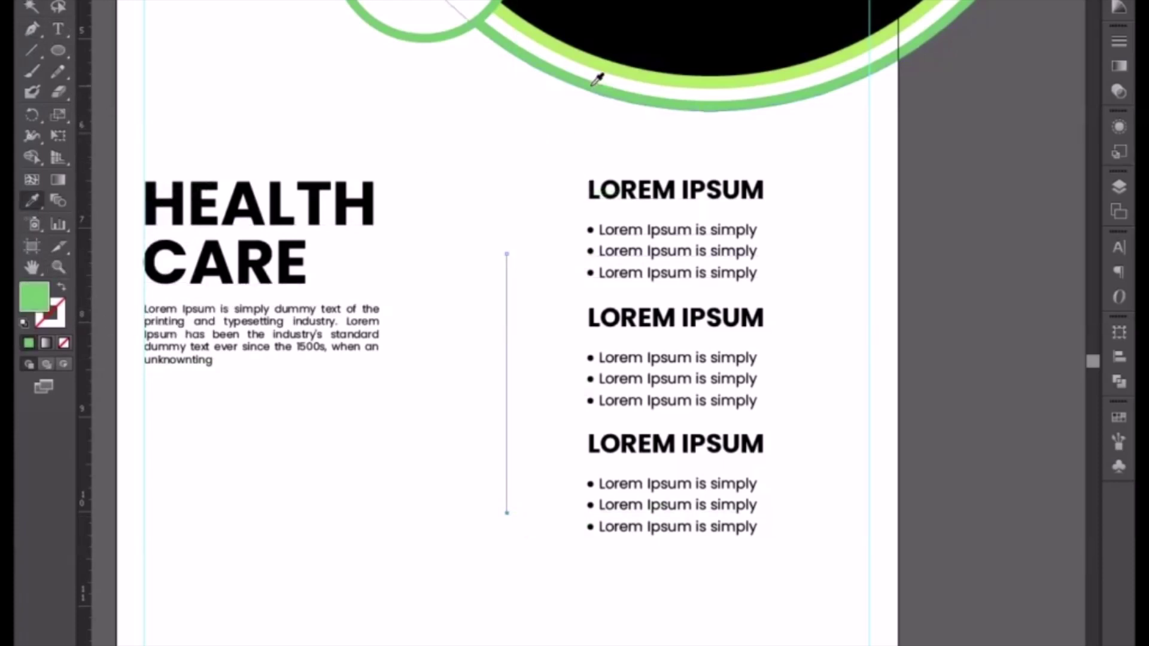
{"action": "left_click", "coordinate": [62, 291]}
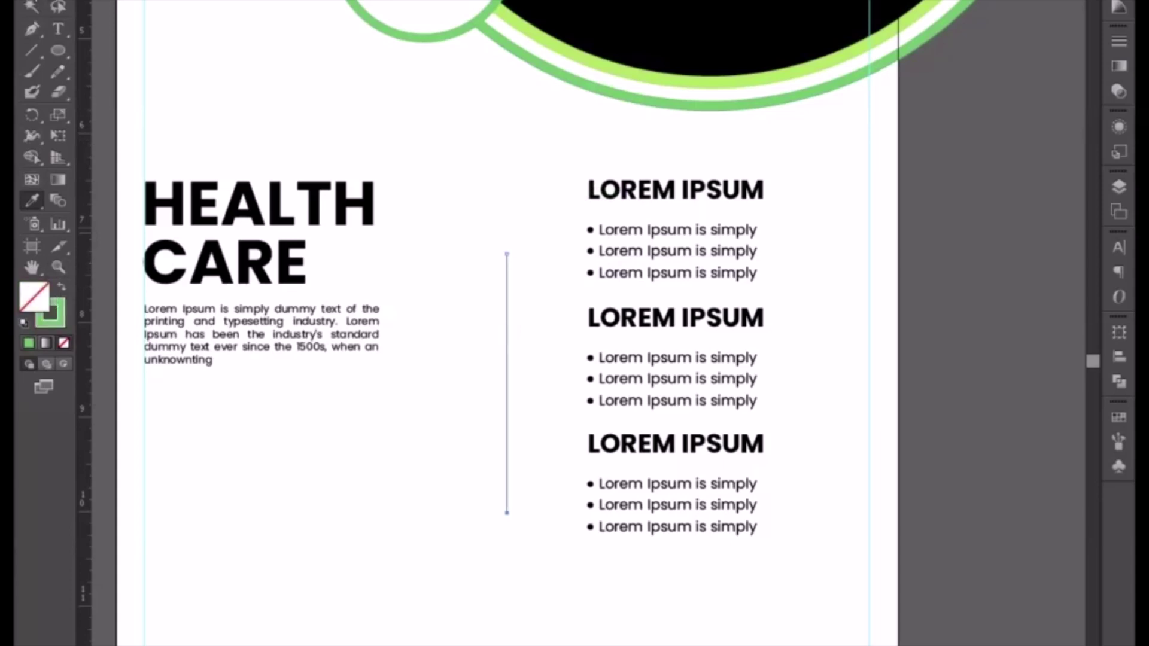
{"action": "left_click", "coordinate": [585, 68]}
{"action": "left_click_drag", "start_coordinate": [828, 182], "coordinate": [770, 434]}
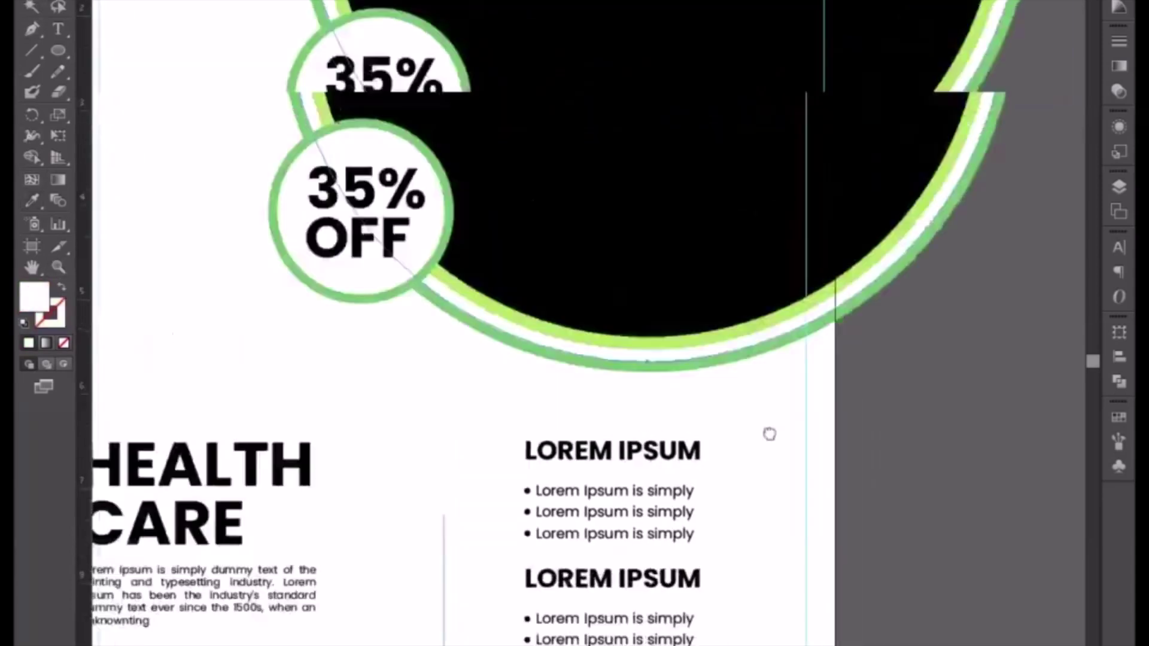
Scale the big circle's outer ring up to about 7.81 in across.
{"action": "key", "text": "ctrl+minus"}
{"action": "scroll", "coordinate": [806, 146], "scroll_direction": "up", "scroll_amount": 3}
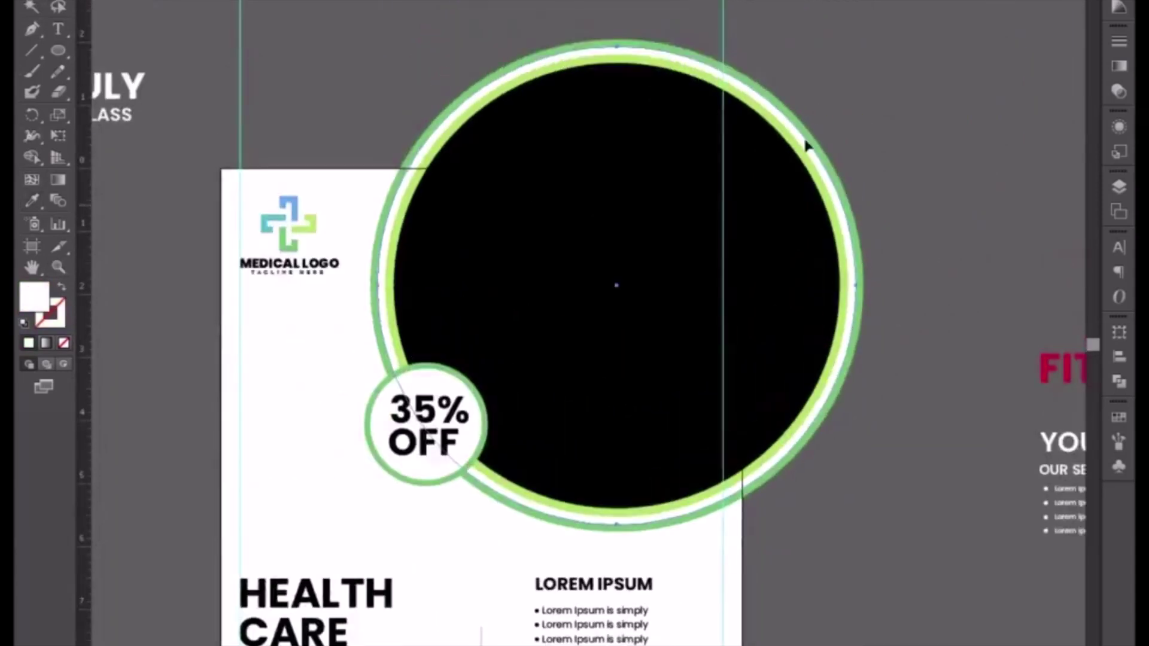
{"action": "left_click", "coordinate": [807, 145]}
{"action": "left_click_drag", "start_coordinate": [864, 43], "coordinate": [865, 37]}
{"action": "left_click", "coordinate": [926, 258]}
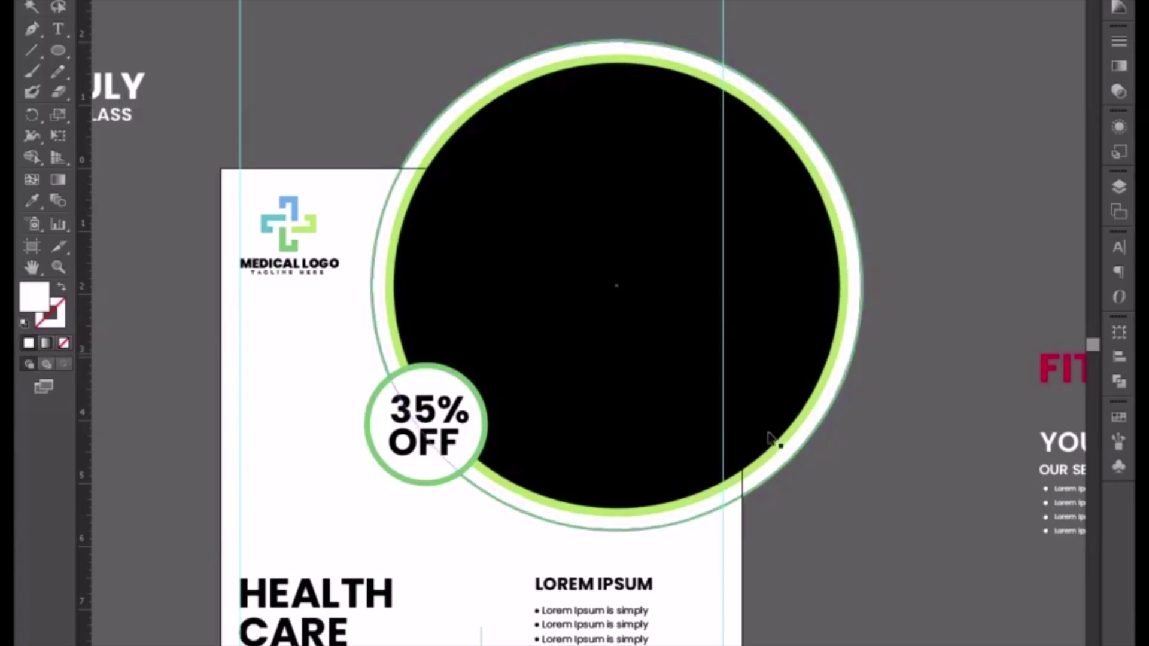
{"action": "left_click", "coordinate": [524, 521]}
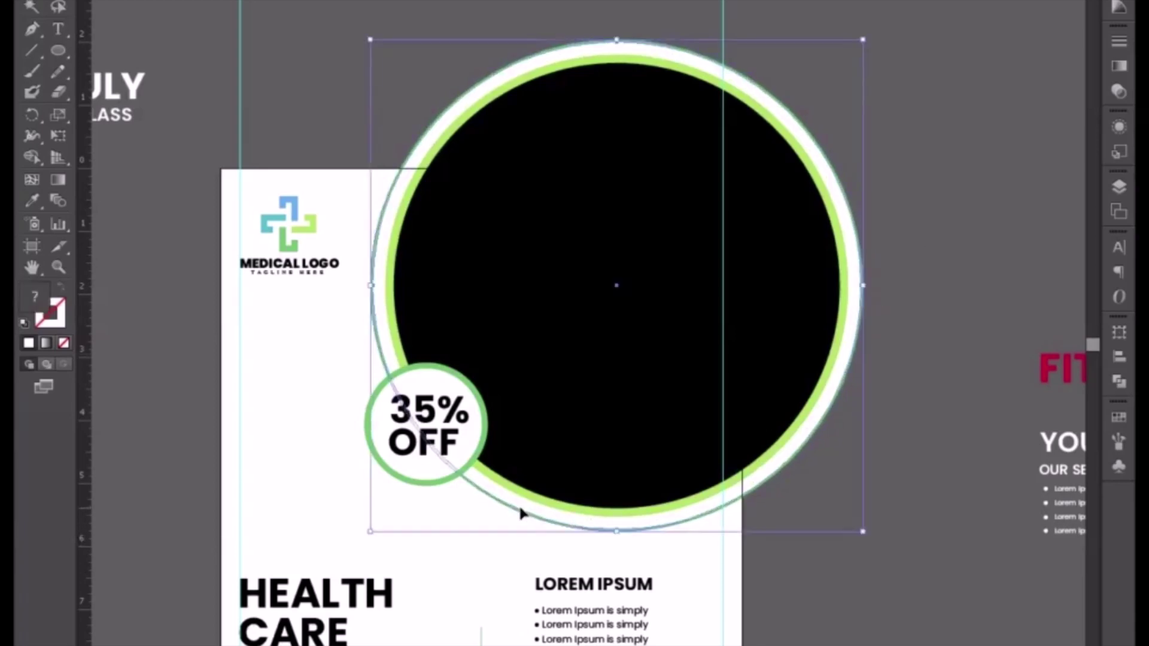
{"action": "left_click_drag", "start_coordinate": [859, 541], "coordinate": [861, 528]}
{"action": "left_click", "coordinate": [901, 525]}
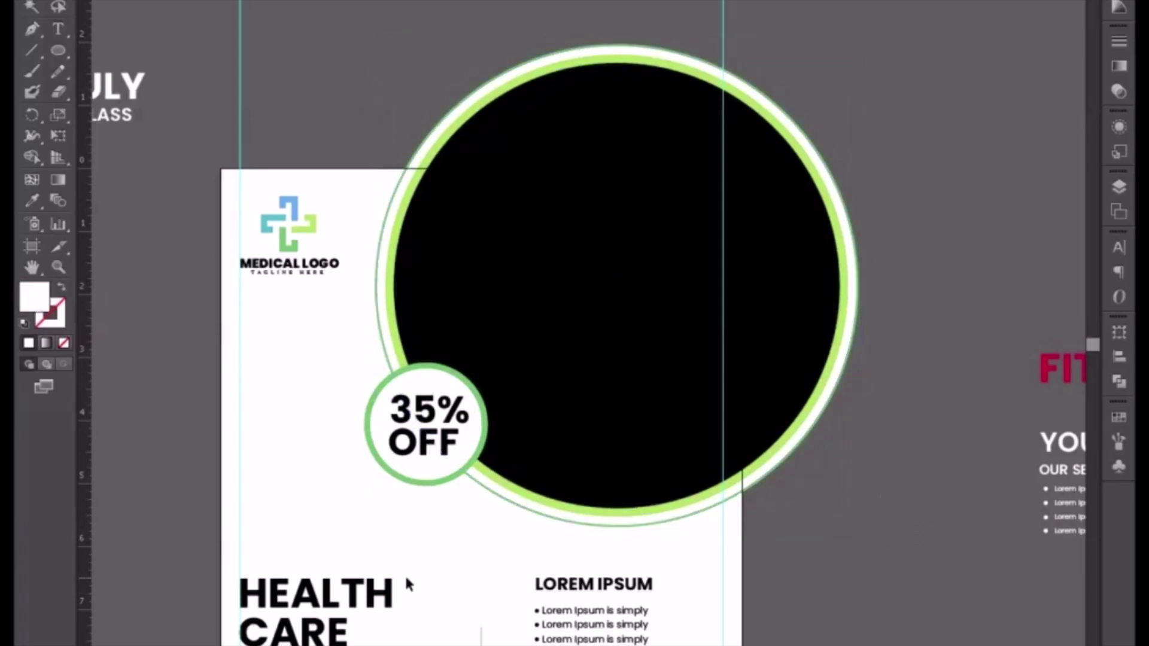
{"action": "scroll", "coordinate": [452, 628], "scroll_direction": "down", "scroll_amount": 5}
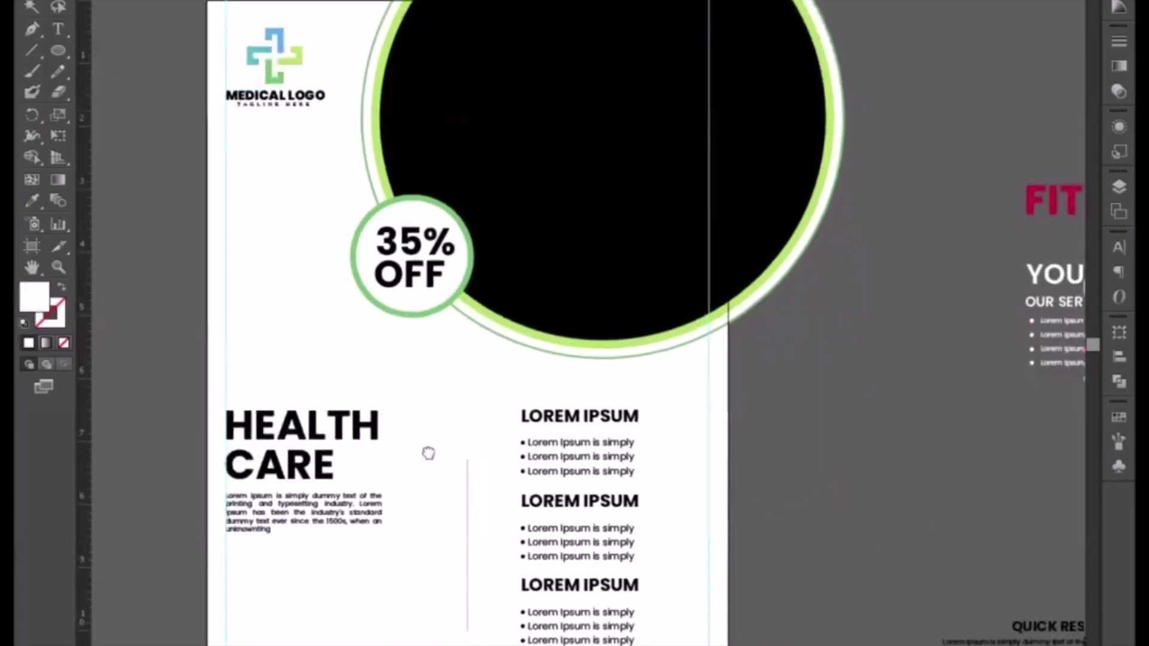
{"action": "left_click", "coordinate": [465, 544]}
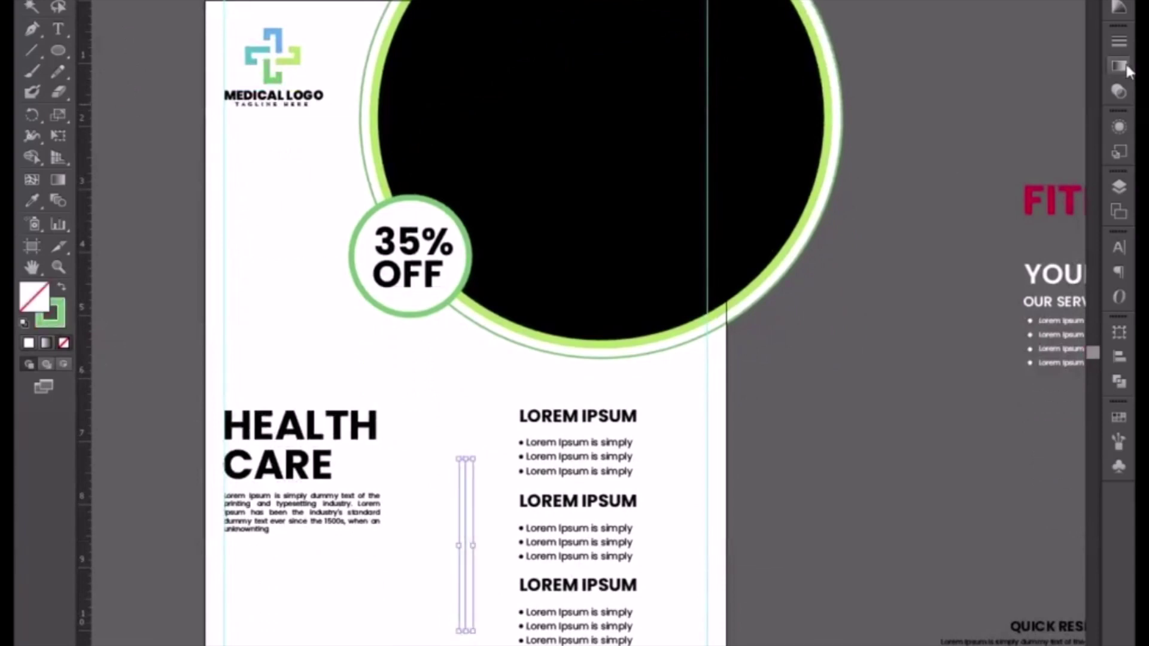
Set the green divider's stroke to 4 pt with the tapered Width Profile 1.
{"action": "key", "text": "ctrl+F10"}
{"action": "left_click", "coordinate": [994, 51]}
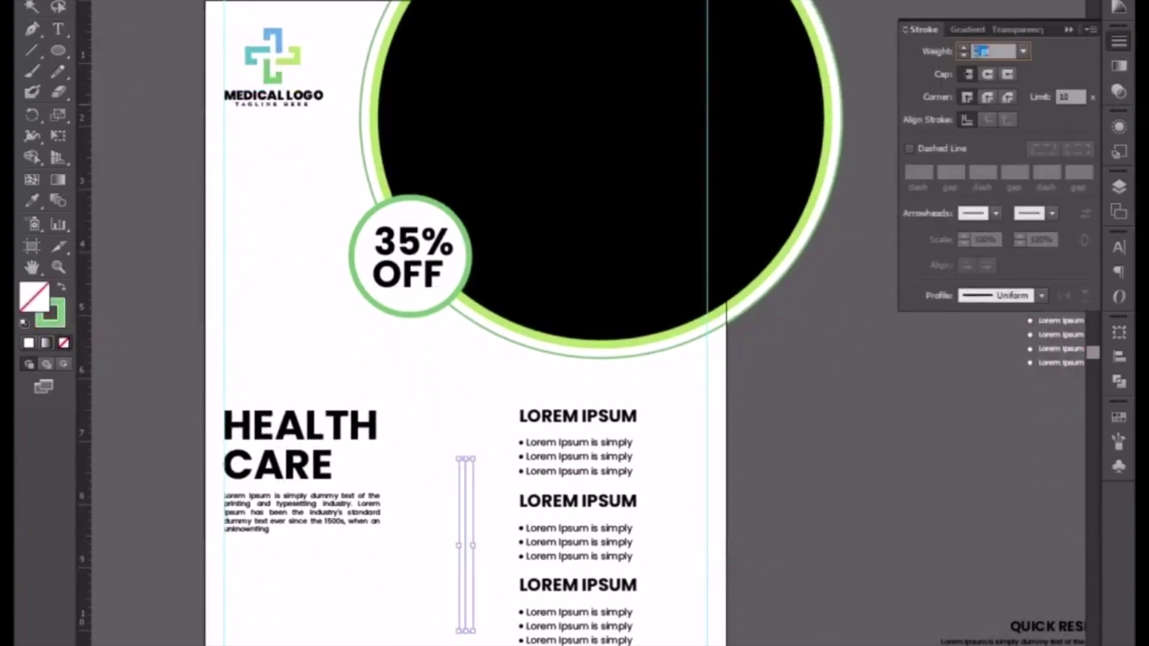
{"action": "key", "text": "Up"}
{"action": "left_click", "coordinate": [1042, 295]}
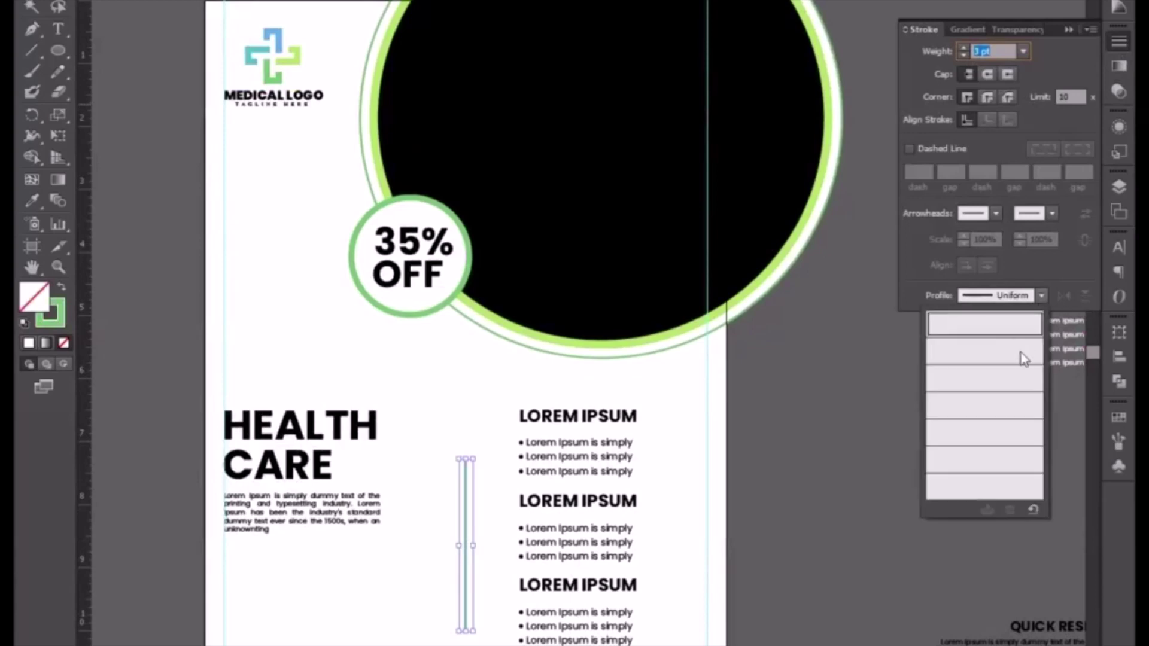
{"action": "left_click", "coordinate": [981, 353]}
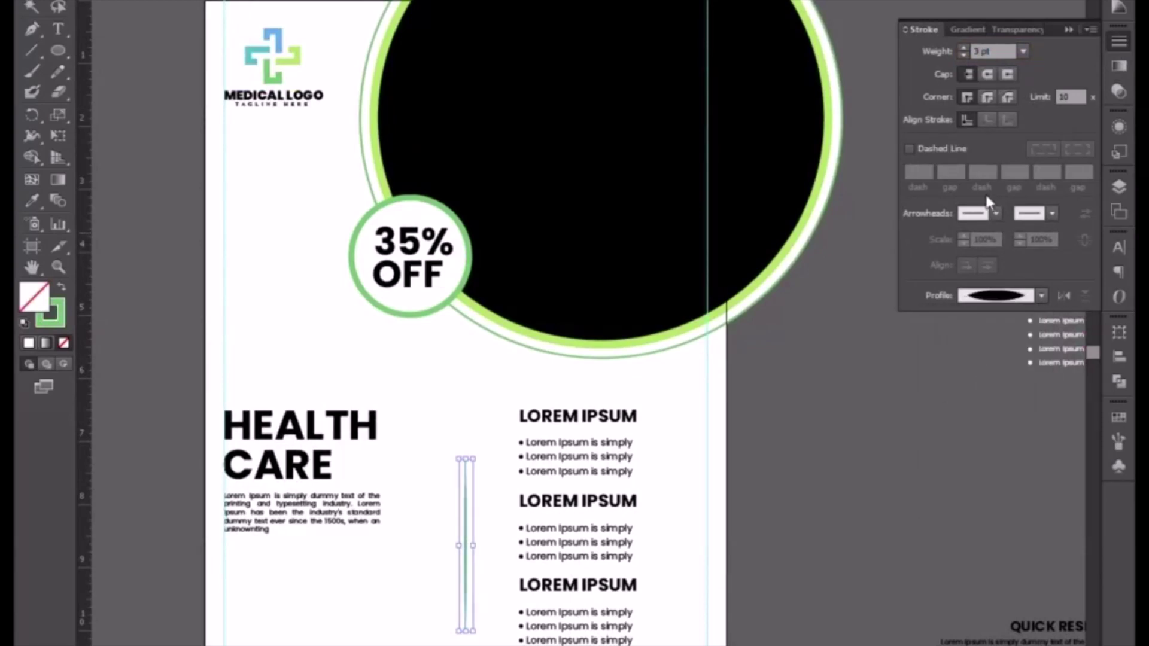
{"action": "left_click", "coordinate": [979, 52]}
{"action": "key", "text": "Up"}
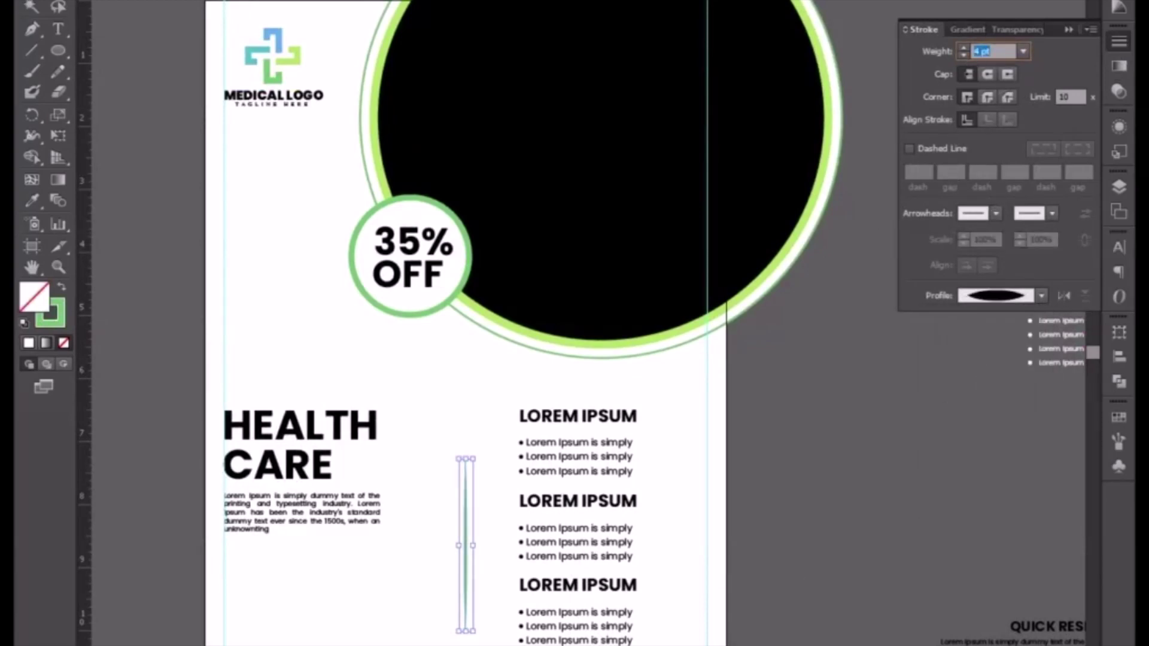
{"action": "left_click", "coordinate": [879, 627]}
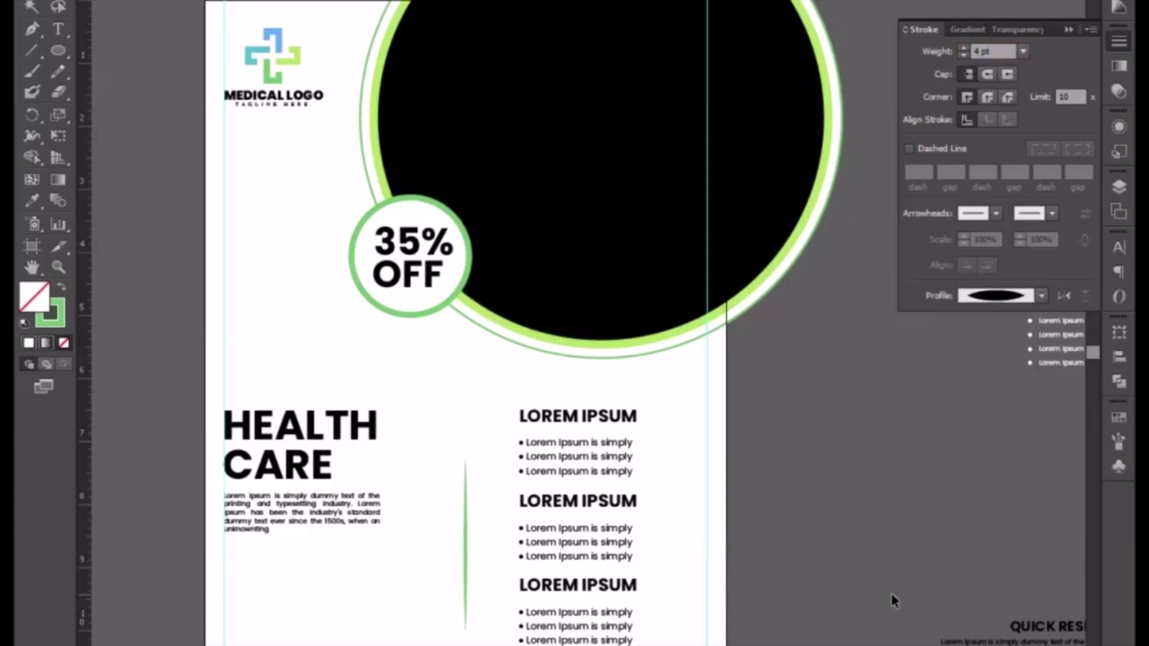
{"action": "left_click_drag", "start_coordinate": [507, 386], "coordinate": [578, 643]}
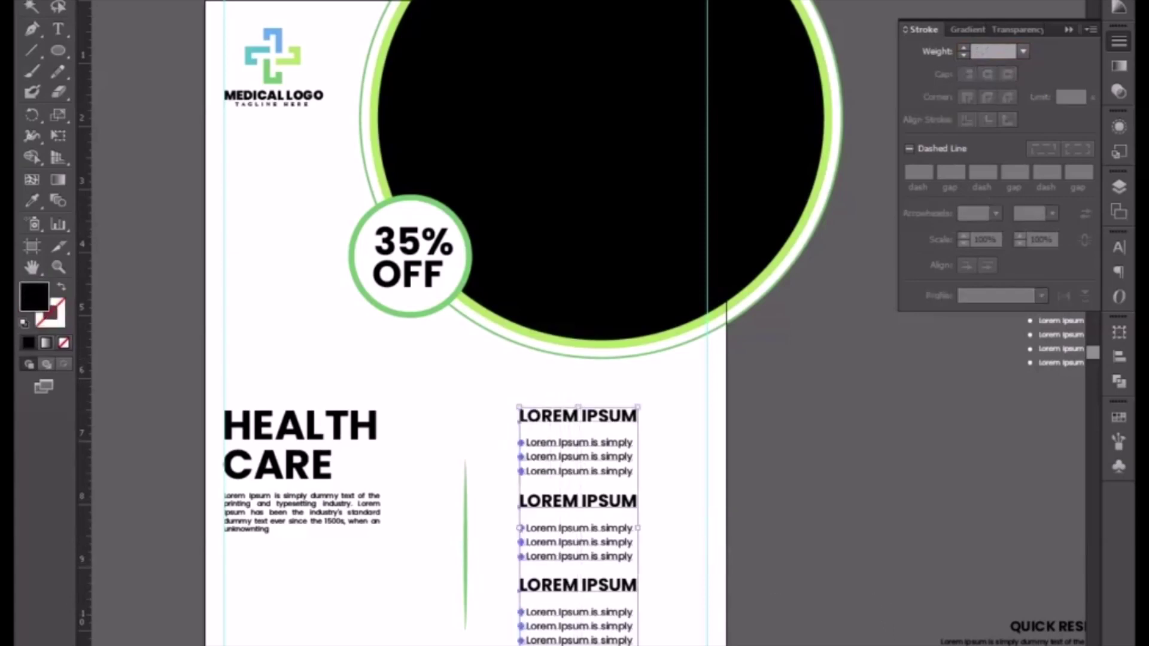
Draw a 0.55 in black circle beside the first LOREM IPSUM heading.
{"action": "left_click", "coordinate": [58, 50]}
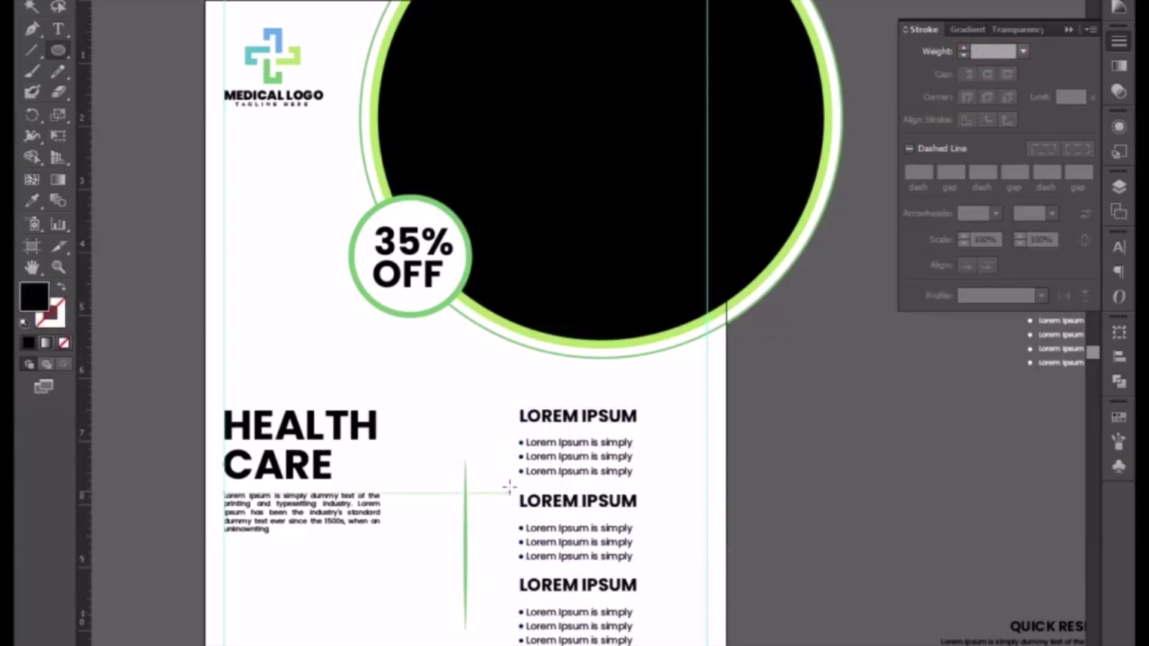
{"action": "left_click_drag", "start_coordinate": [482, 410], "coordinate": [497, 433]}
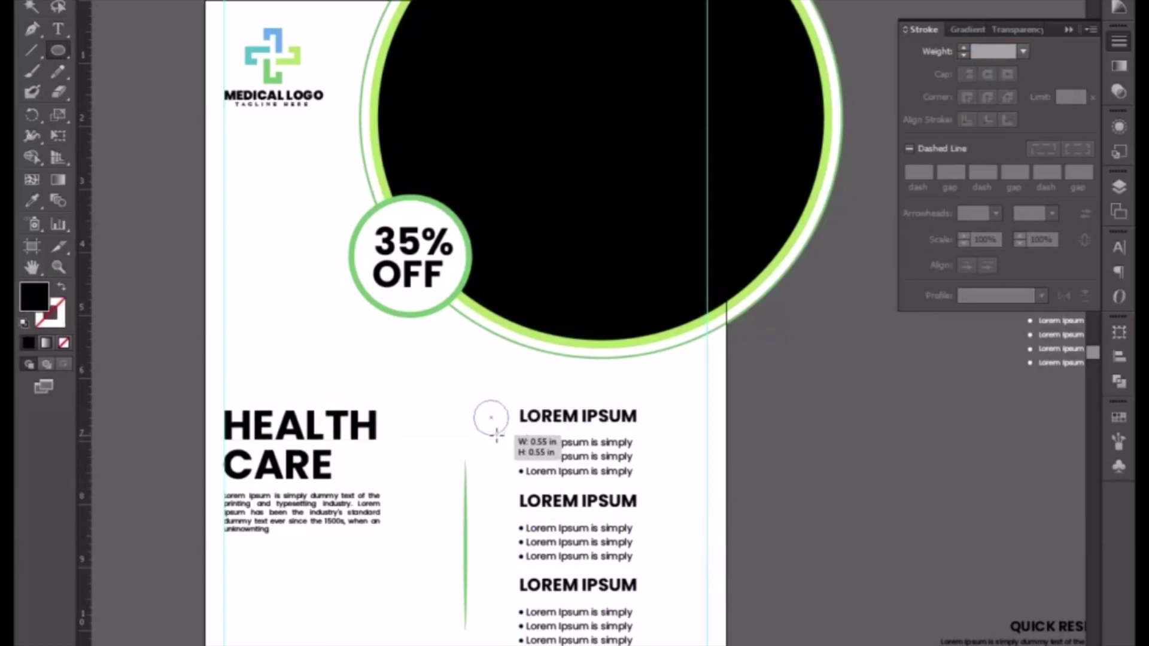
{"action": "left_click_drag", "start_coordinate": [497, 433], "coordinate": [497, 434]}
{"action": "key", "text": "ctrl+plus"}
{"action": "left_click_drag", "start_coordinate": [151, 299], "coordinate": [270, 187]}
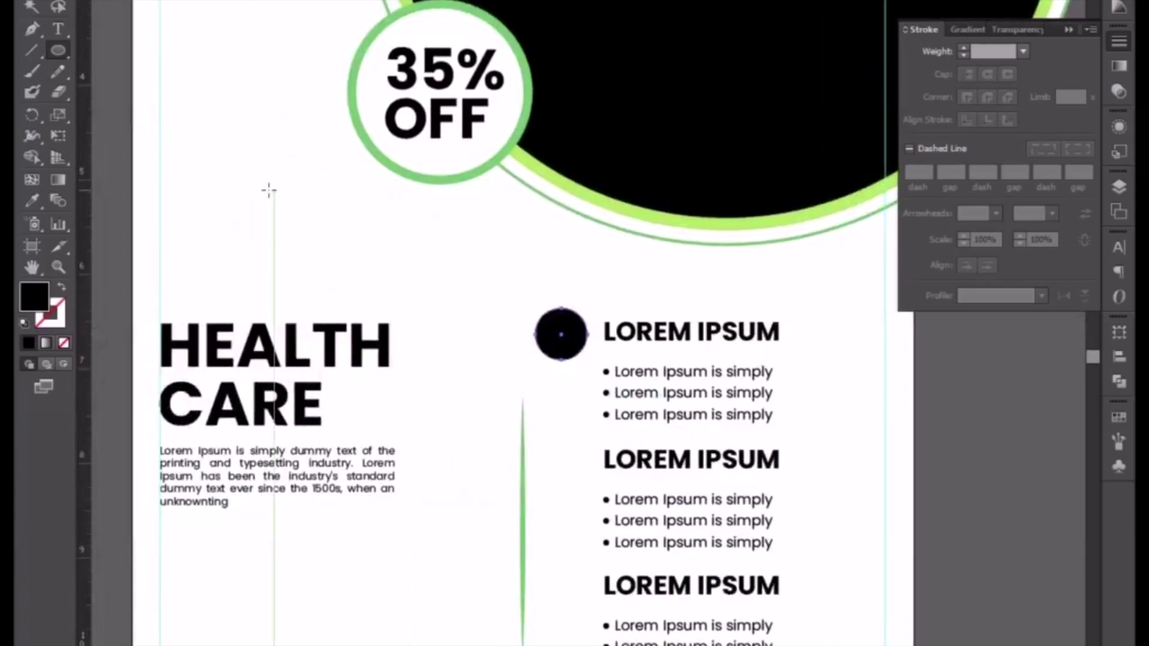
{"action": "key", "text": "v"}
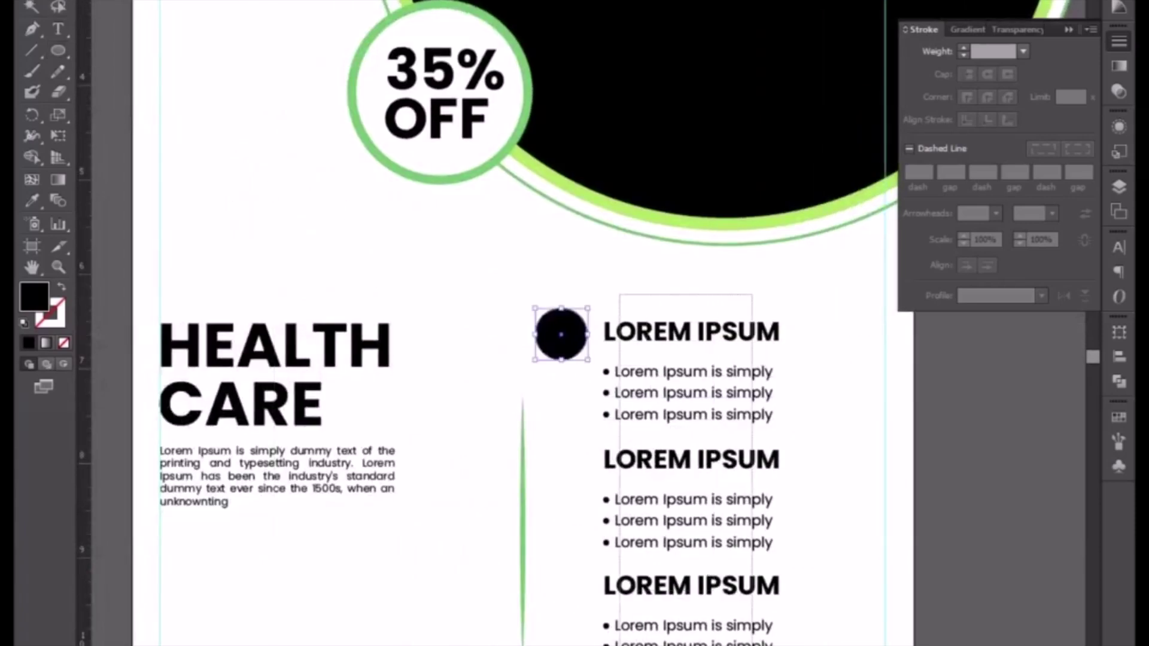
Shift the first circle and text column right, then copy the circle beside the other headings.
{"action": "left_click", "coordinate": [658, 332]}
{"action": "key", "text": "shift+Right"}
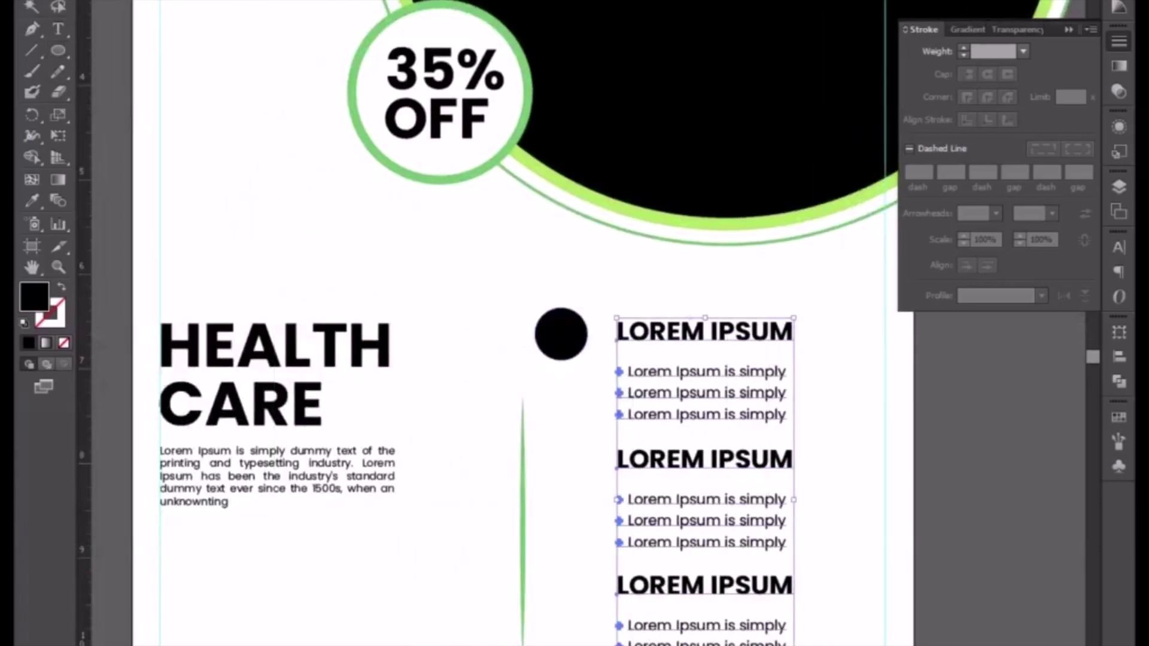
{"action": "left_click", "coordinate": [546, 337], "text": "shift"}
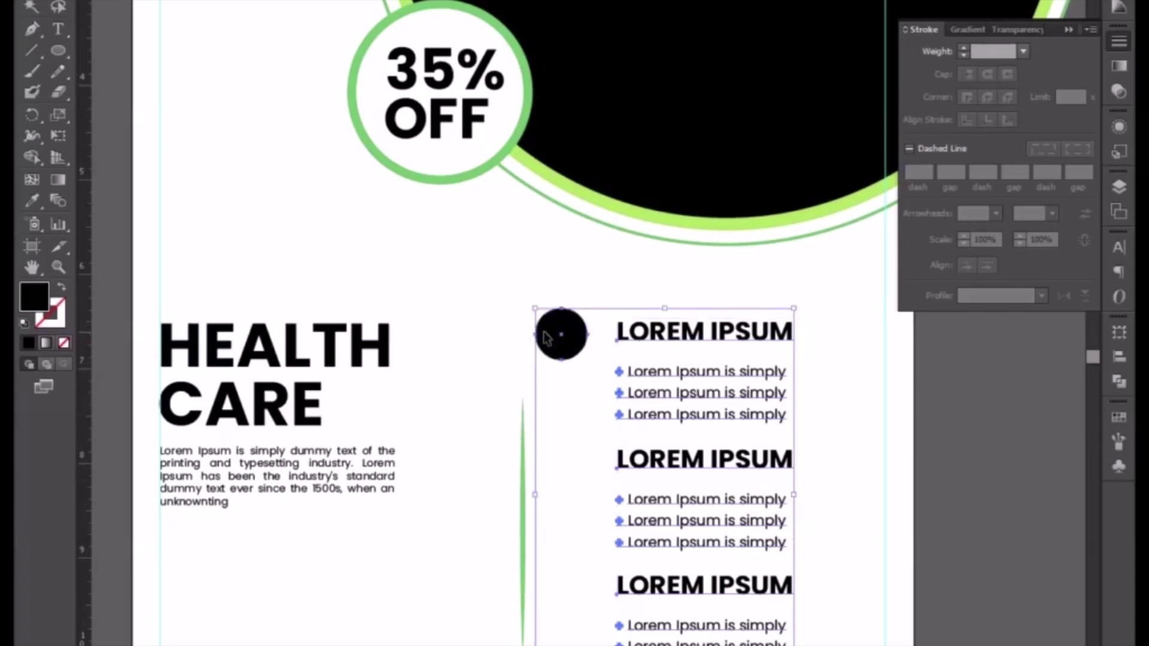
{"action": "key", "text": "shift+Right"}
{"action": "left_click", "coordinate": [442, 452]}
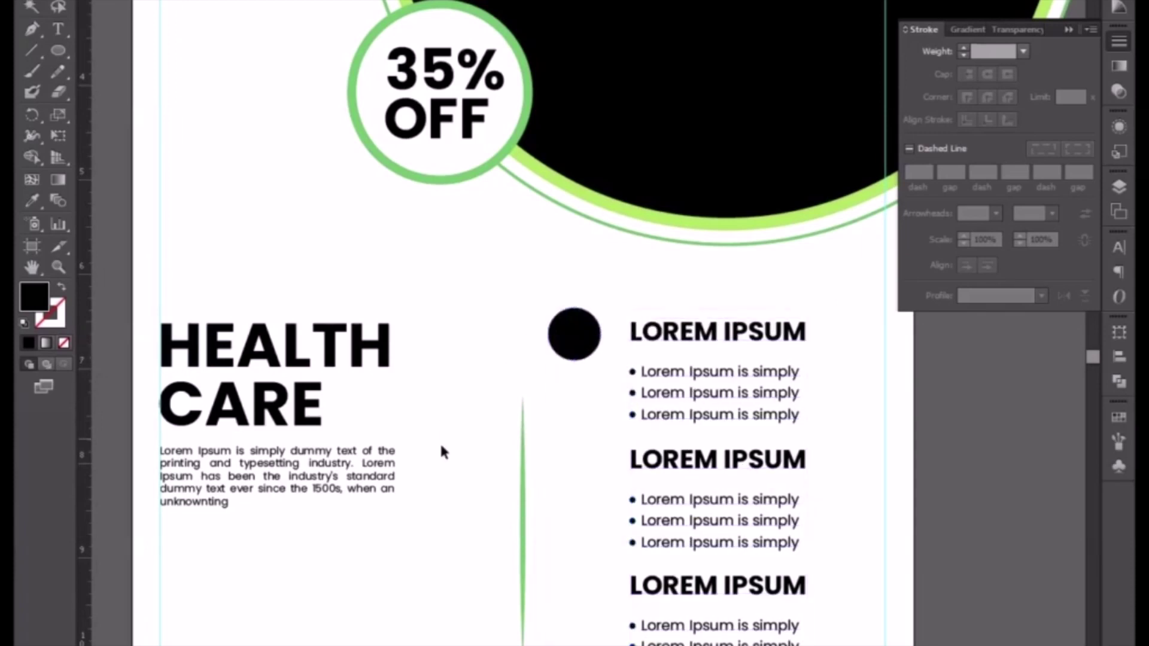
{"action": "mouse_move", "coordinate": [552, 402]}
{"action": "left_mouse_down"}
{"action": "mouse_move", "coordinate": [598, 323]}
{"action": "mouse_move", "coordinate": [591, 479]}
{"action": "mouse_move", "coordinate": [619, 604]}
{"action": "left_mouse_up"}
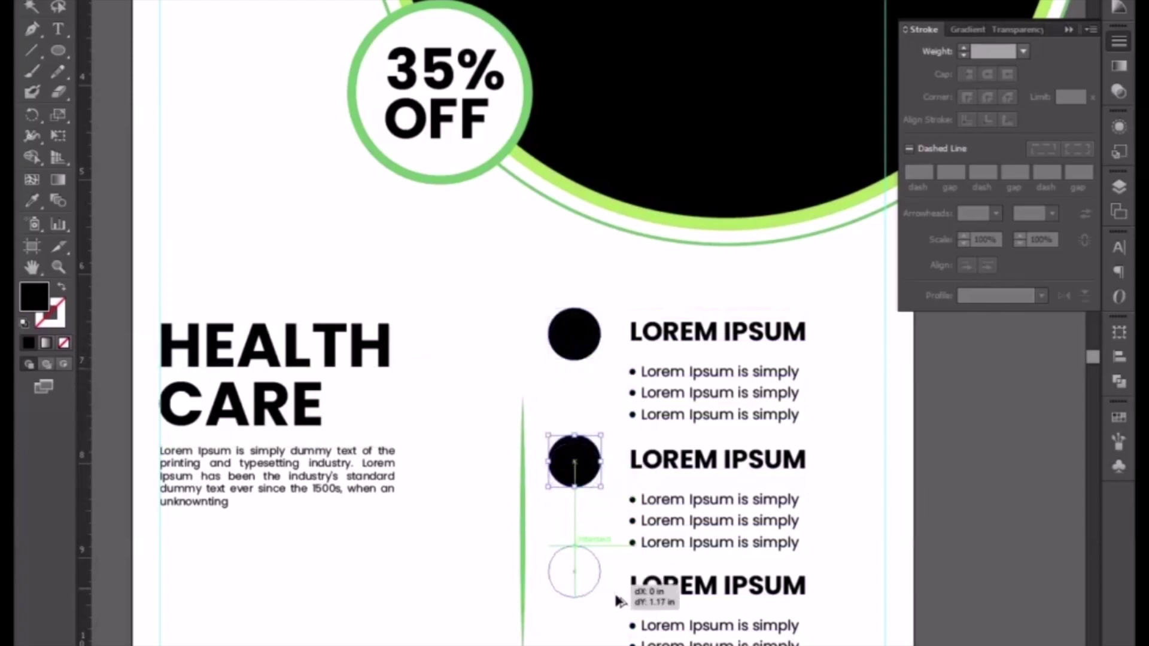
{"action": "left_click", "coordinate": [137, 109]}
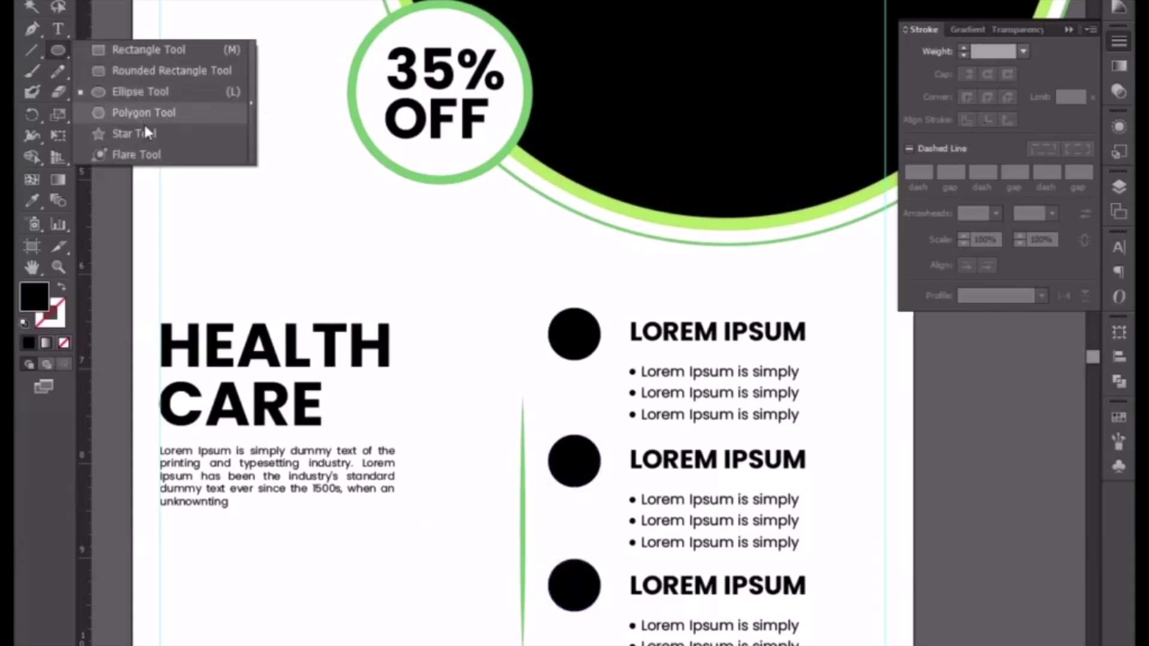
Draw a white star and centre it on the top black circle.
{"action": "left_click_drag", "start_coordinate": [58, 50], "coordinate": [150, 131]}
{"action": "left_click_drag", "start_coordinate": [567, 330], "coordinate": [575, 344]}
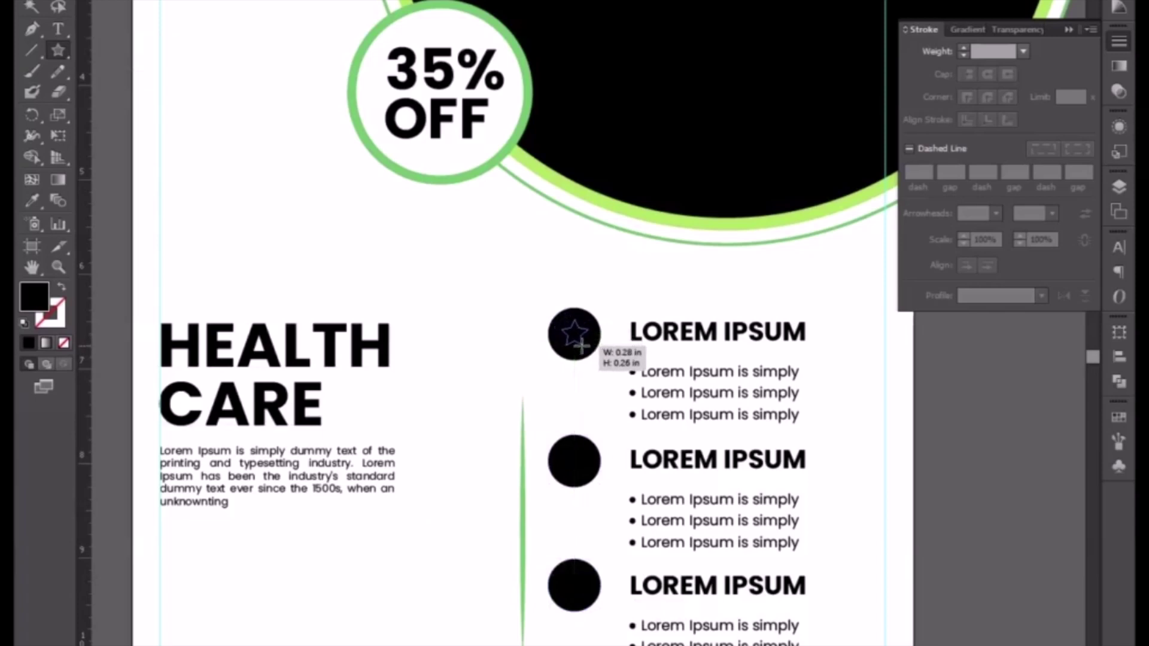
{"action": "left_click_drag", "start_coordinate": [575, 343], "coordinate": [582, 347]}
{"action": "left_click", "coordinate": [32, 200]}
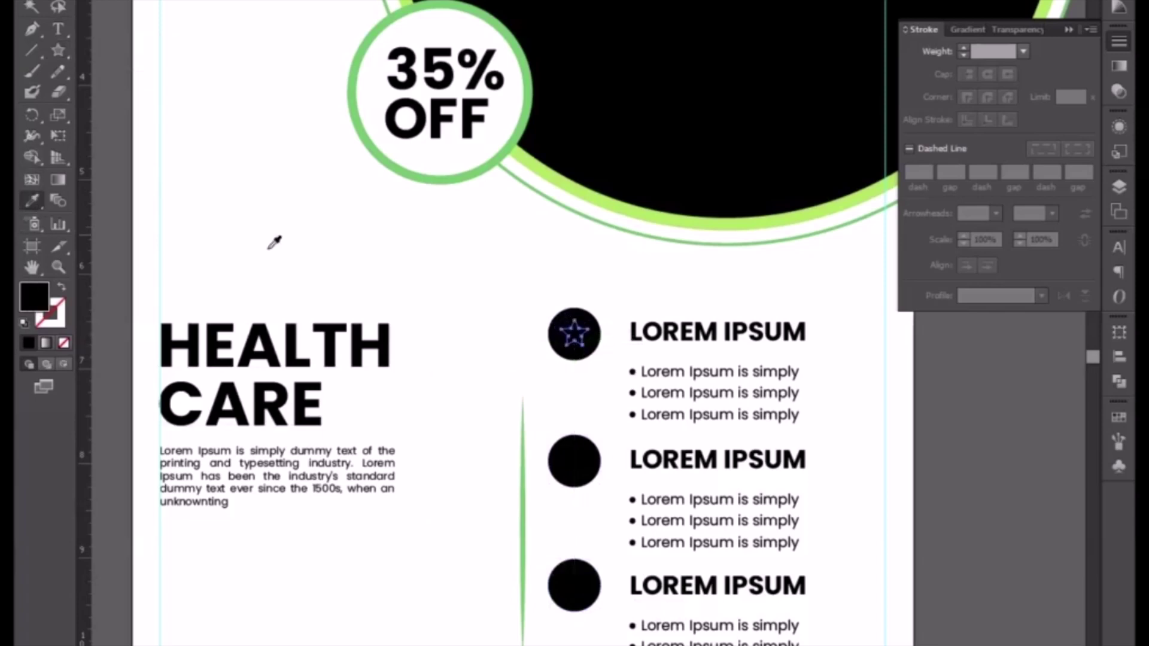
{"action": "left_click", "coordinate": [377, 242]}
{"action": "key", "text": "v"}
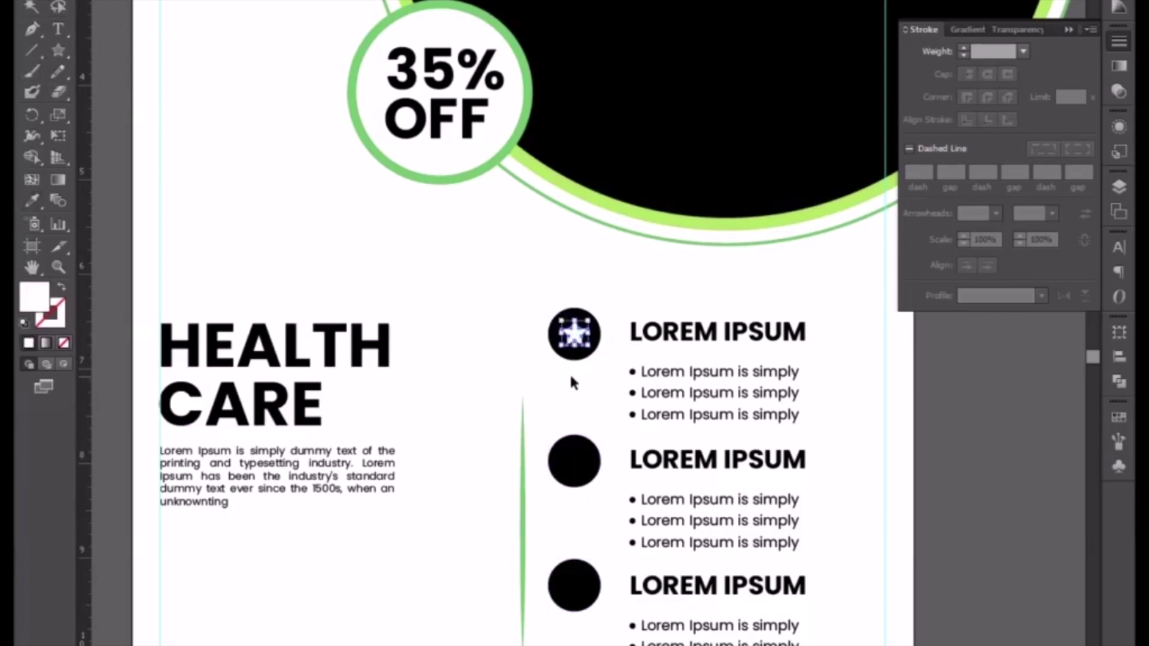
{"action": "left_click", "coordinate": [575, 357], "text": "shift"}
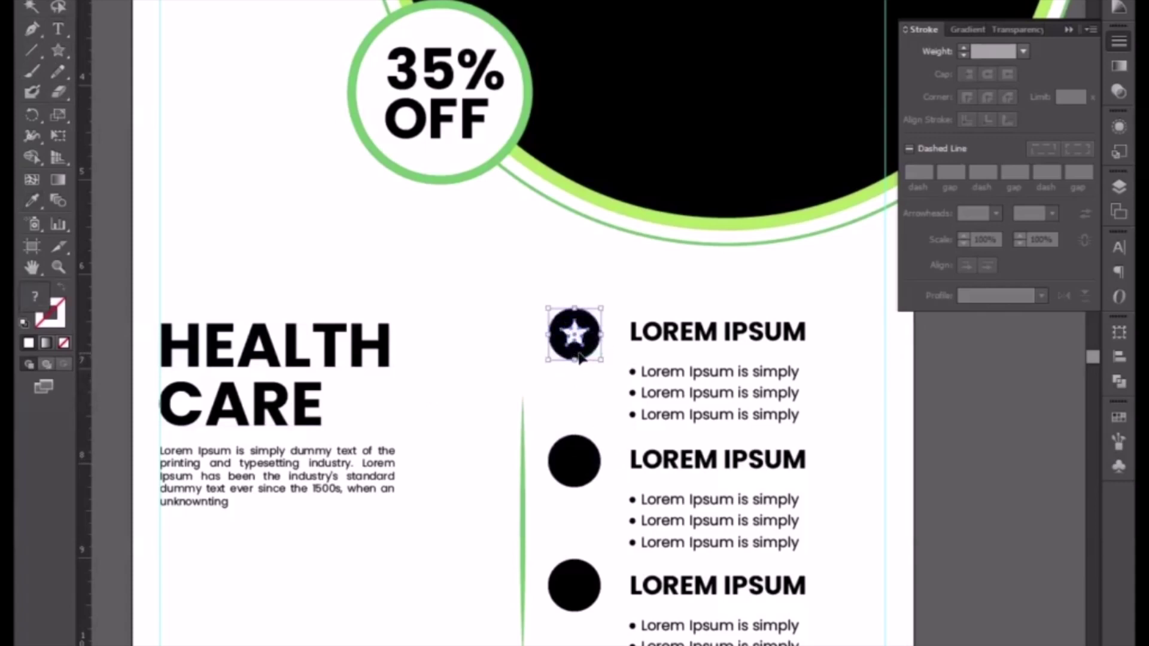
{"action": "left_click", "coordinate": [602, 1]}
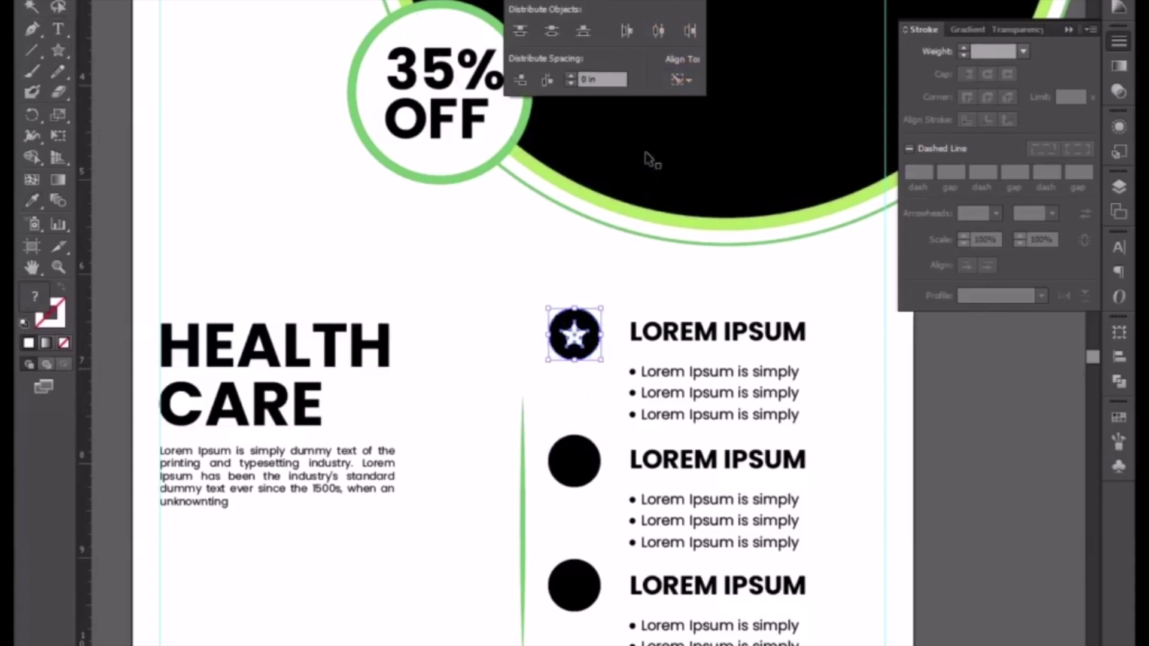
{"action": "left_click", "coordinate": [577, 341]}
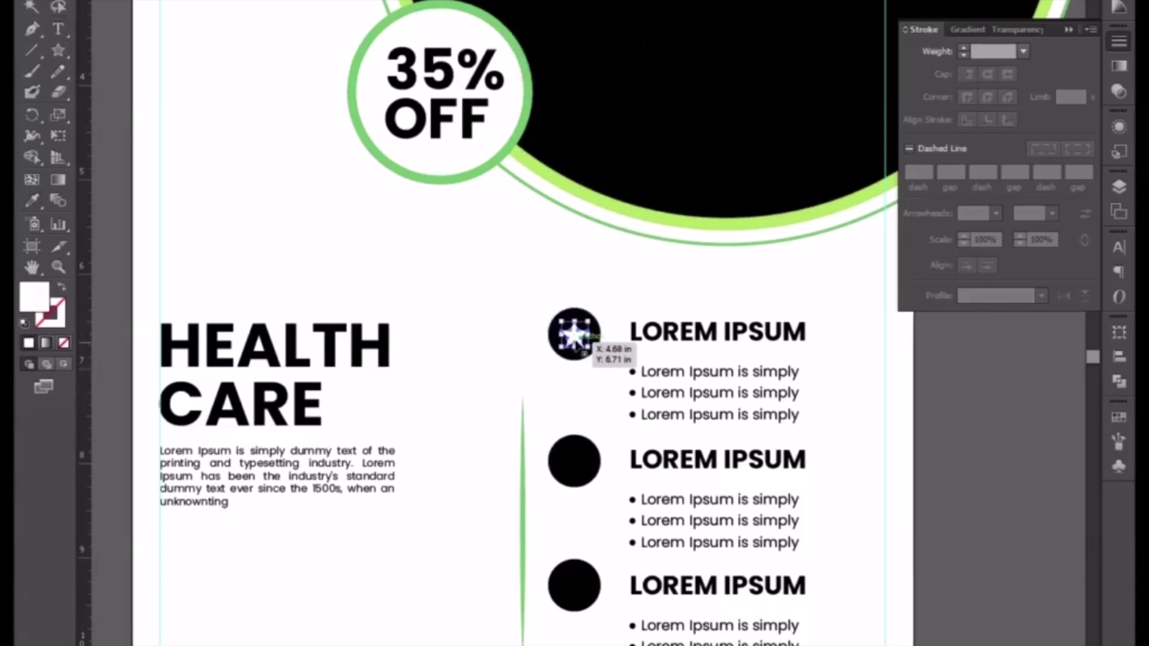
Copy the star onto the second and third circles and bring each star in front.
{"action": "mouse_move", "coordinate": [551, 293]}
{"action": "left_mouse_down"}
{"action": "mouse_move", "coordinate": [597, 366]}
{"action": "mouse_move", "coordinate": [591, 469]}
{"action": "left_mouse_up"}
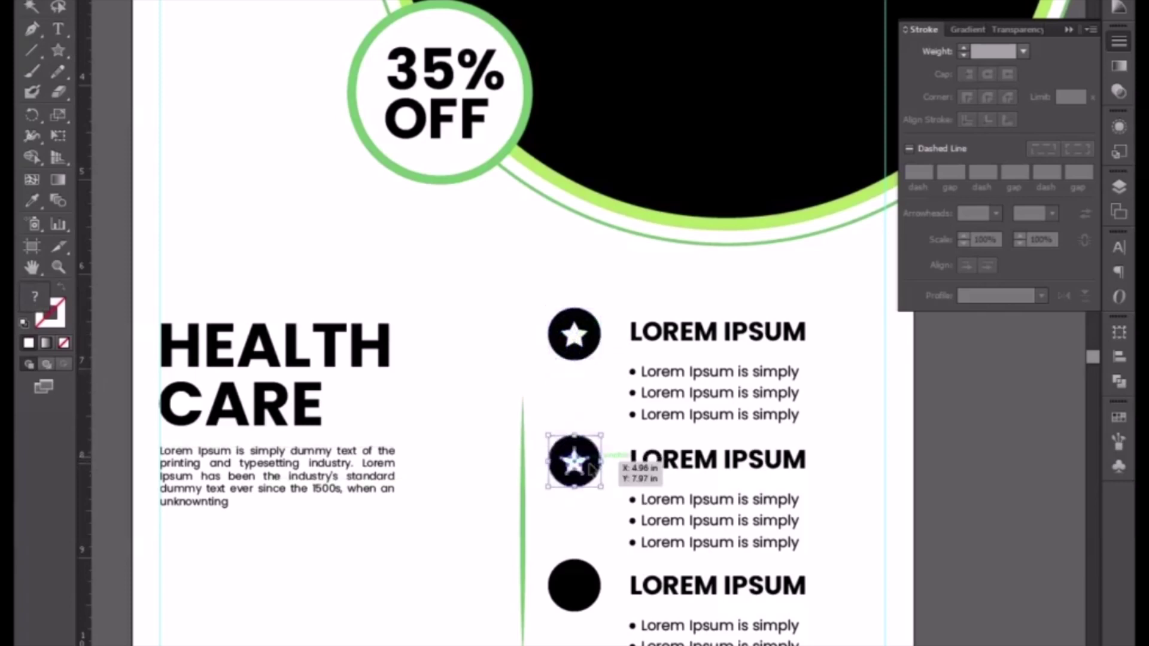
{"action": "right_click", "coordinate": [583, 464]}
{"action": "mouse_move", "coordinate": [664, 607]}
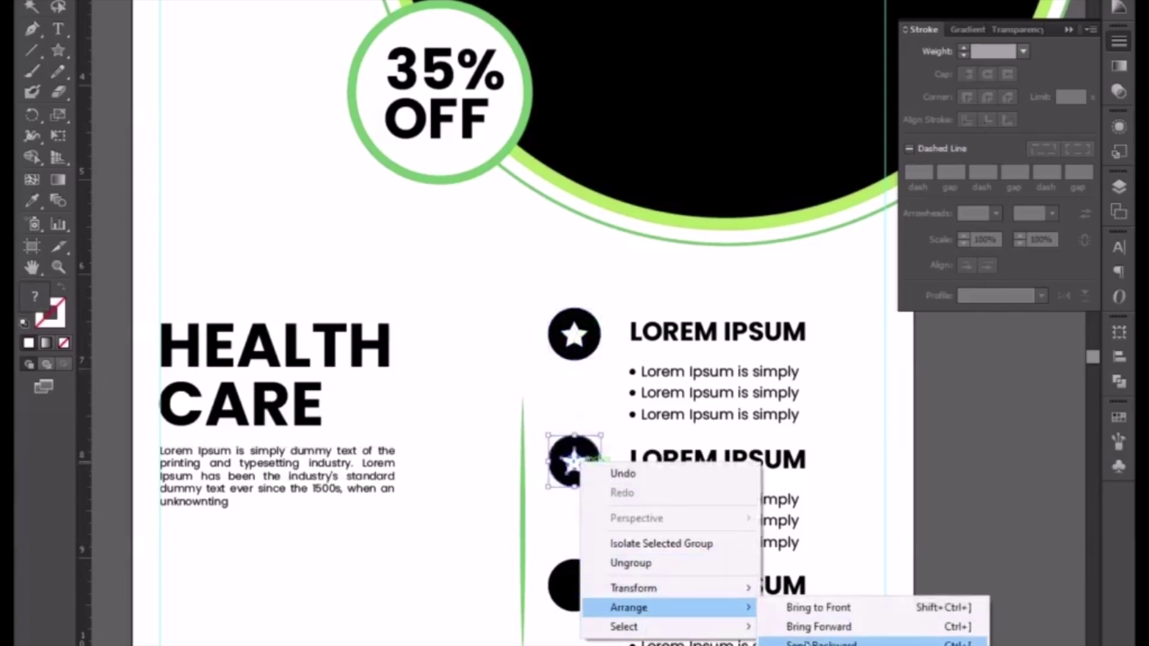
{"action": "left_click", "coordinate": [825, 643]}
{"action": "left_click", "coordinate": [592, 456]}
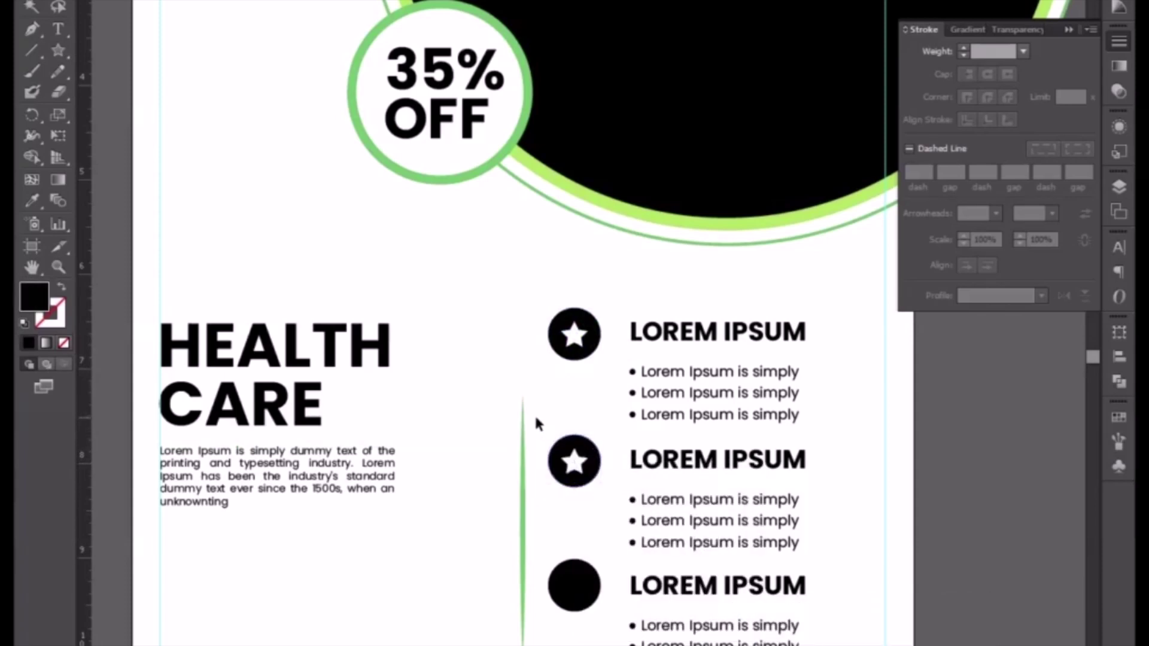
{"action": "mouse_move", "coordinate": [534, 414]}
{"action": "left_mouse_down"}
{"action": "mouse_move", "coordinate": [590, 496]}
{"action": "mouse_move", "coordinate": [582, 607]}
{"action": "left_mouse_up"}
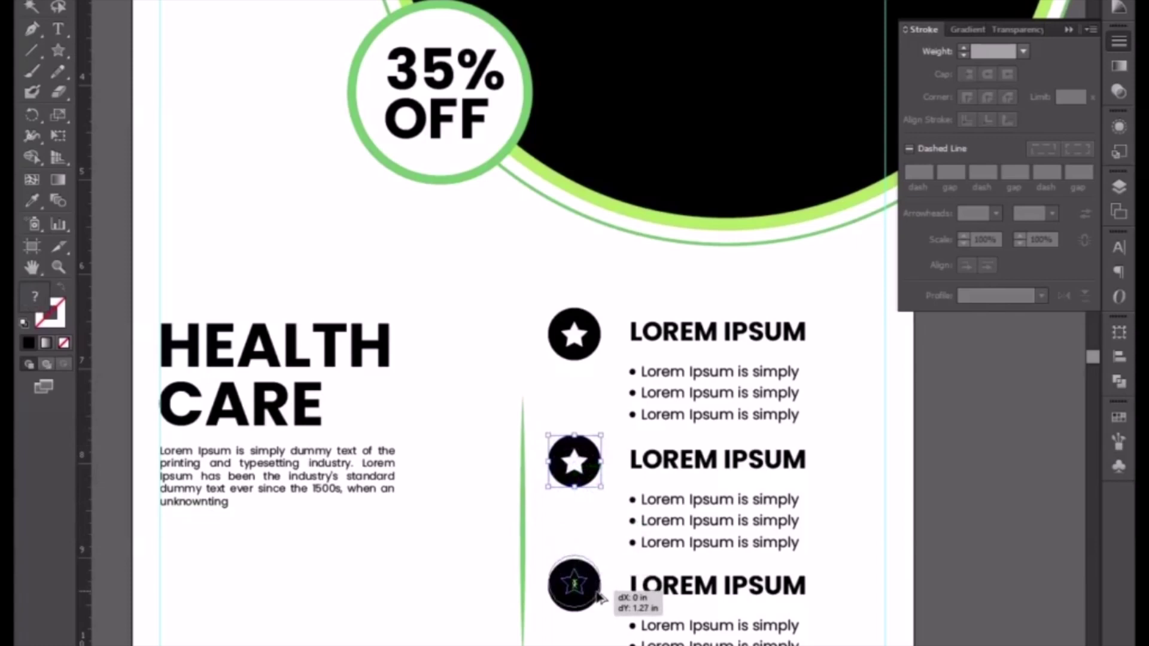
{"action": "right_click", "coordinate": [582, 606]}
{"action": "left_click", "coordinate": [580, 604]}
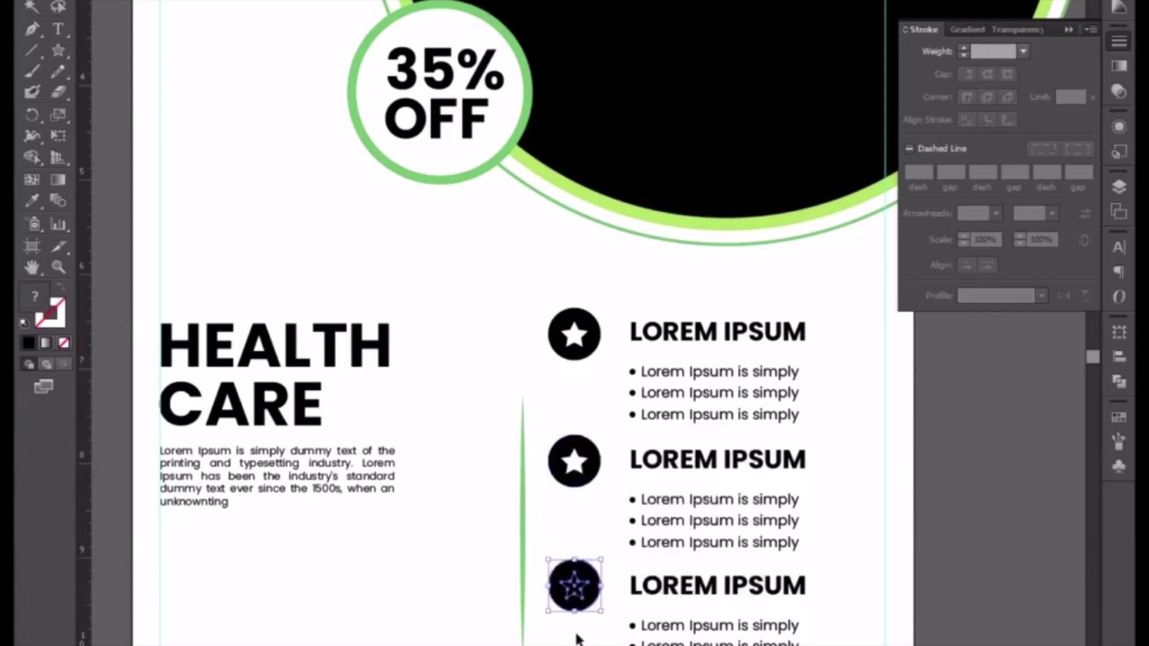
{"action": "key", "text": "ctrl+shift+bracketleft"}
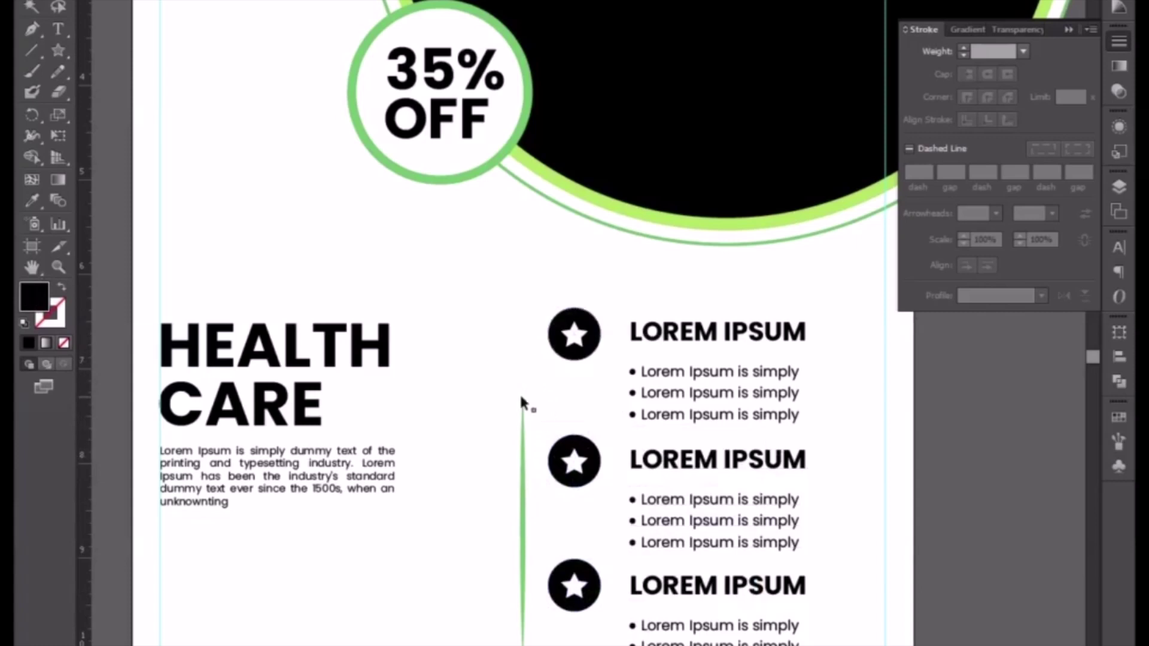
Duplicate the third star-and-LOREM IPSUM block below it as a fourth block.
{"action": "key", "text": "ctrl+minus"}
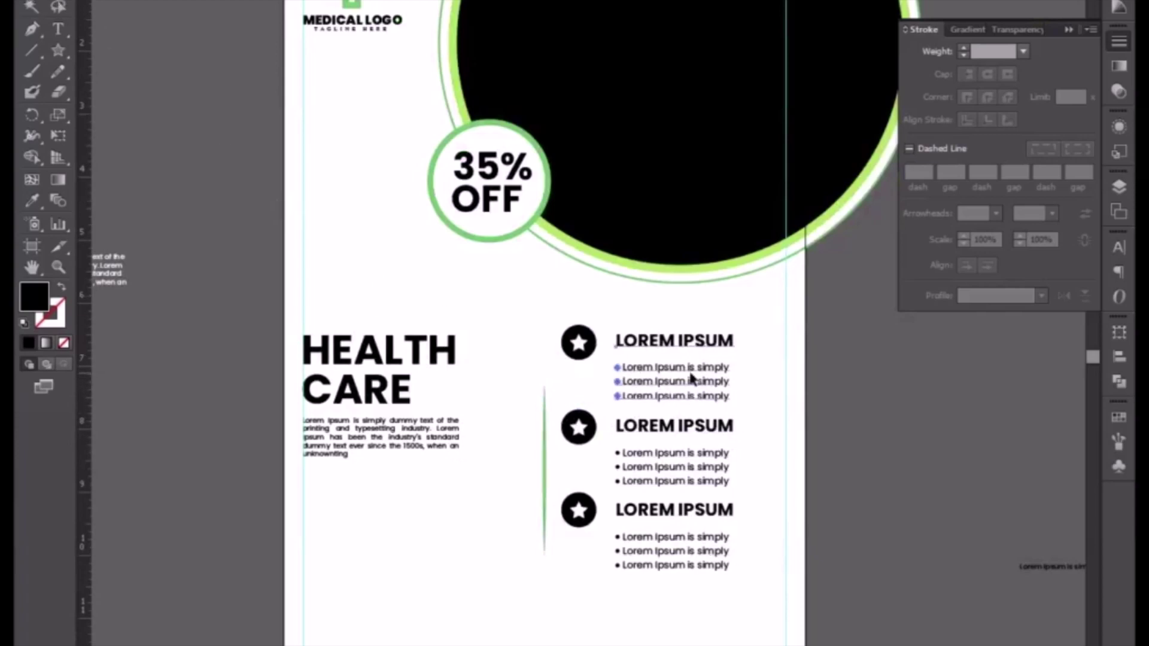
{"action": "left_click", "coordinate": [693, 378]}
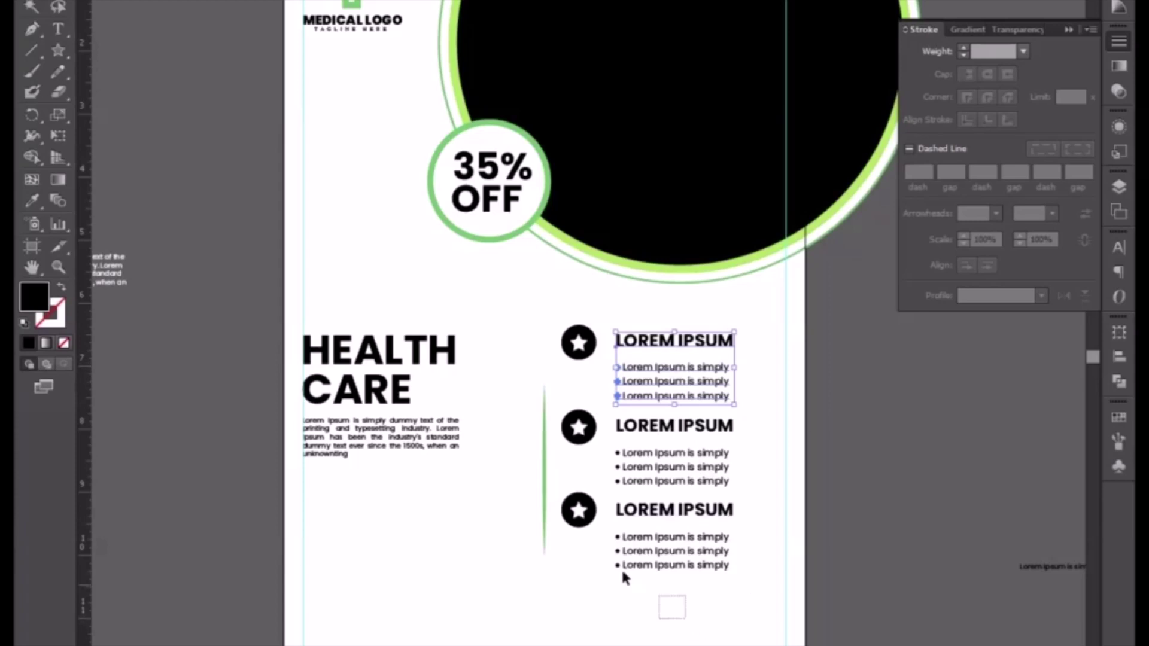
{"action": "left_click", "coordinate": [619, 541]}
{"action": "left_click_drag", "start_coordinate": [654, 516], "coordinate": [665, 605]}
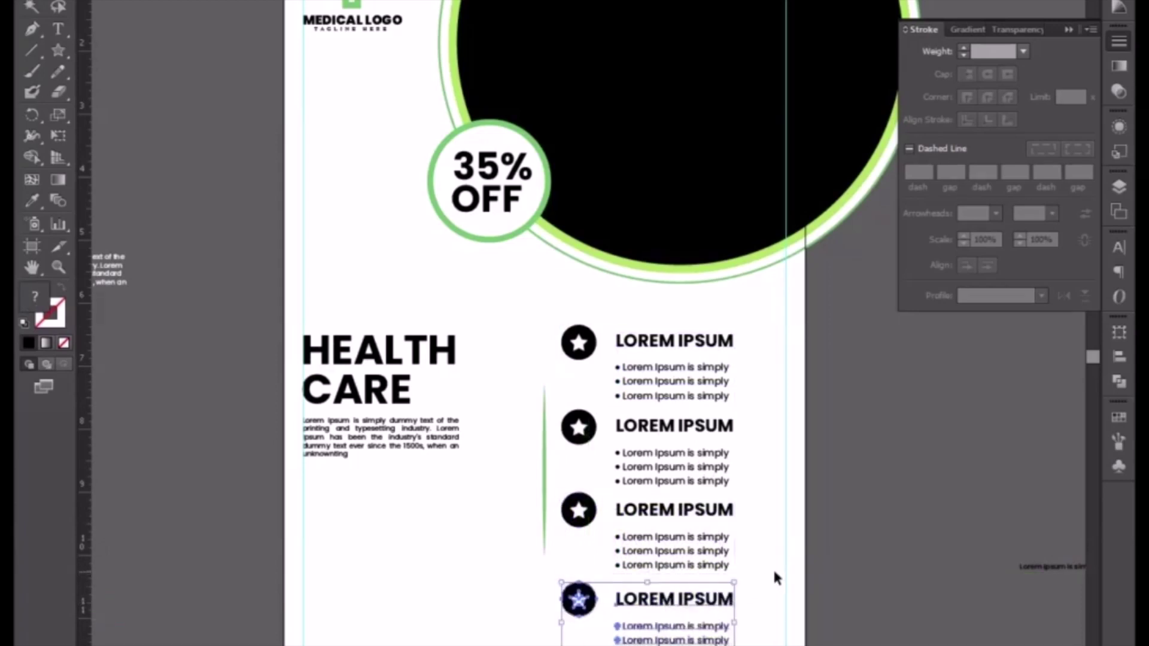
{"action": "key", "text": "Up"}
{"action": "key", "text": "Up"}
{"action": "key", "text": "Up"}
{"action": "key", "text": "Up"}
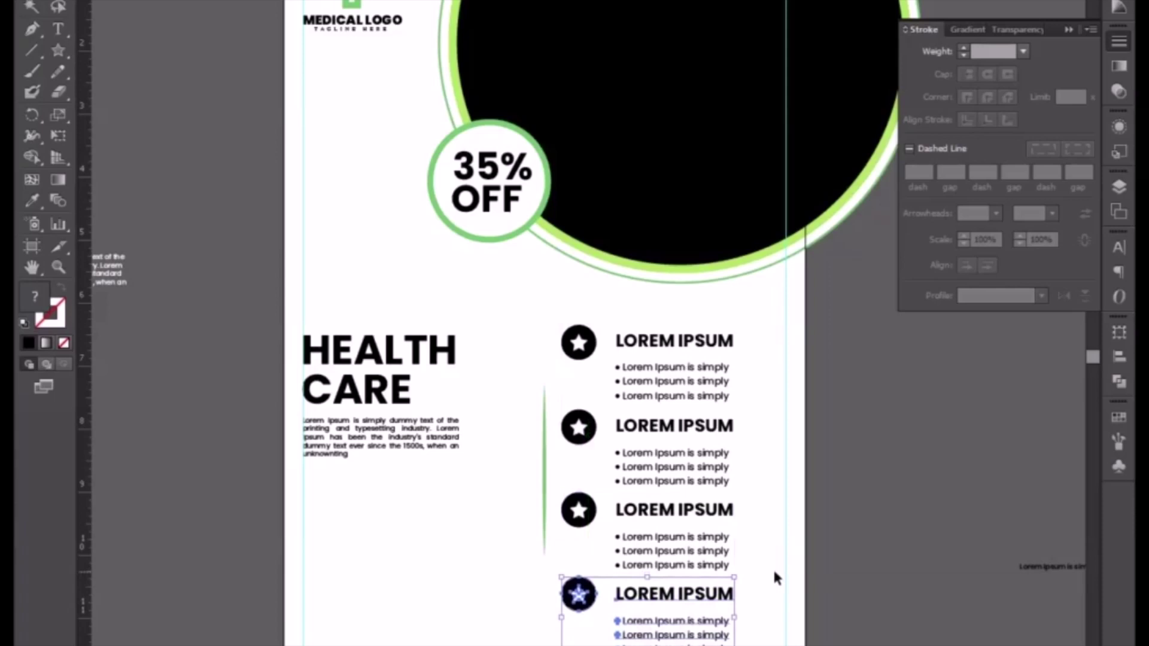
{"action": "left_click", "coordinate": [773, 573]}
Nudge all four LOREM IPSUM blocks and the HEALTH CARE text up slightly.
{"action": "left_click_drag", "start_coordinate": [558, 317], "coordinate": [670, 607]}
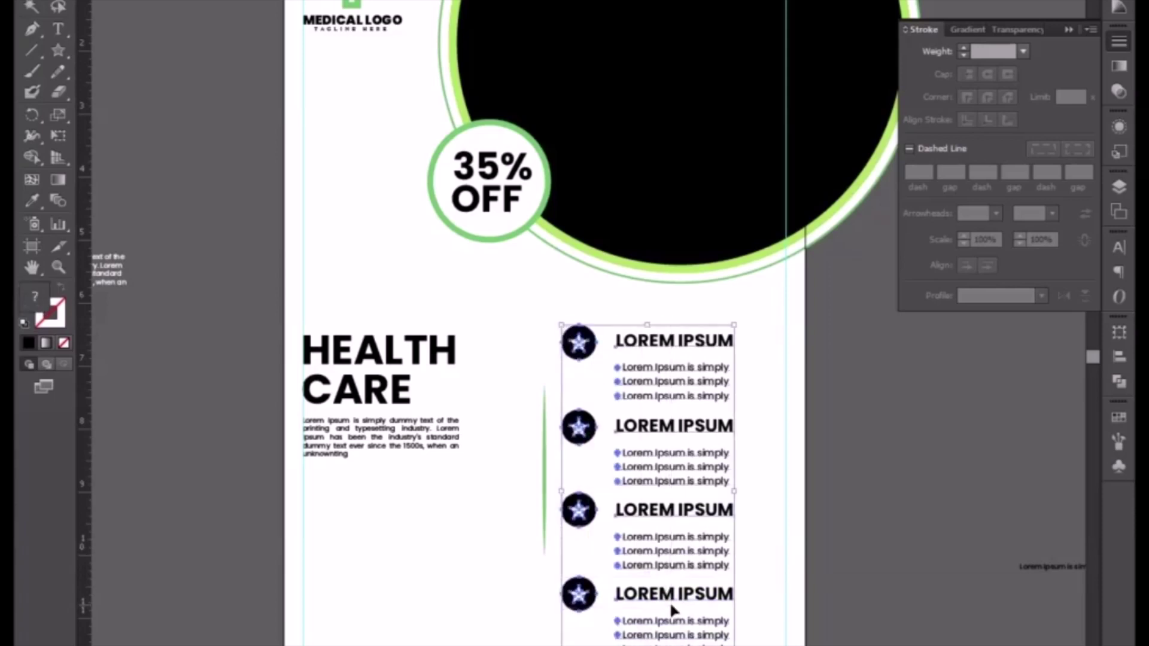
{"action": "key", "text": "Up"}
{"action": "key", "text": "Up"}
{"action": "key", "text": "Up"}
{"action": "key", "text": "Up"}
{"action": "key", "text": "Up"}
{"action": "key", "text": "Up"}
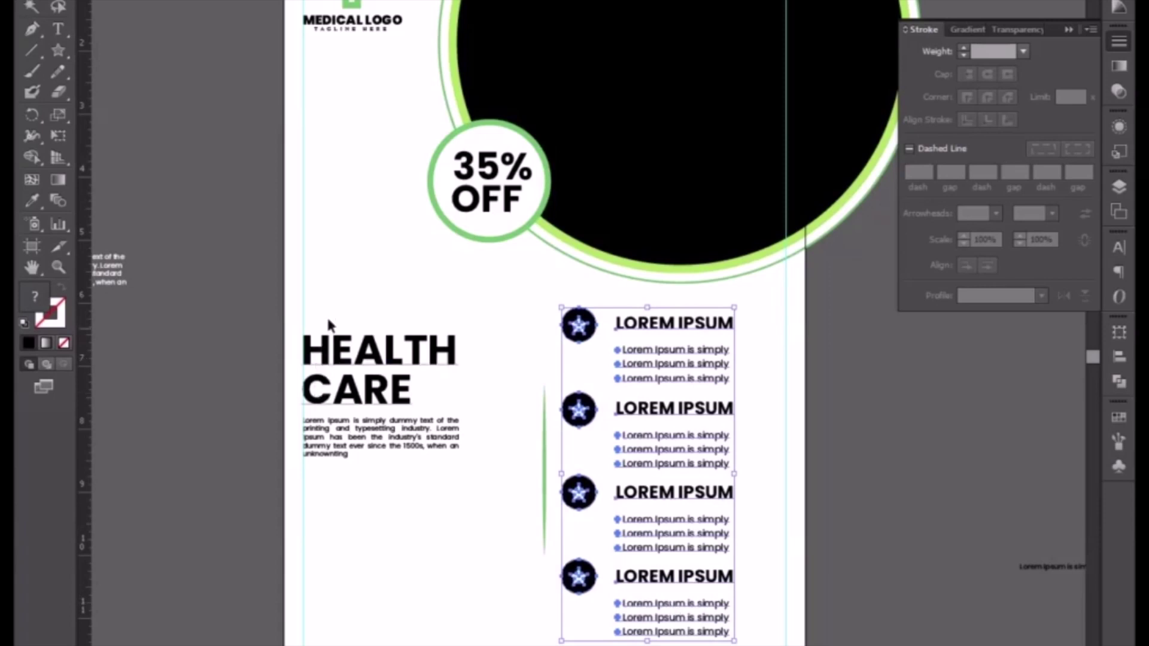
{"action": "left_click_drag", "start_coordinate": [328, 309], "coordinate": [399, 464]}
{"action": "key", "text": "Up"}
{"action": "key", "text": "Up"}
{"action": "key", "text": "Up"}
{"action": "key", "text": "Up"}
{"action": "key", "text": "Up"}
{"action": "key", "text": "Up"}
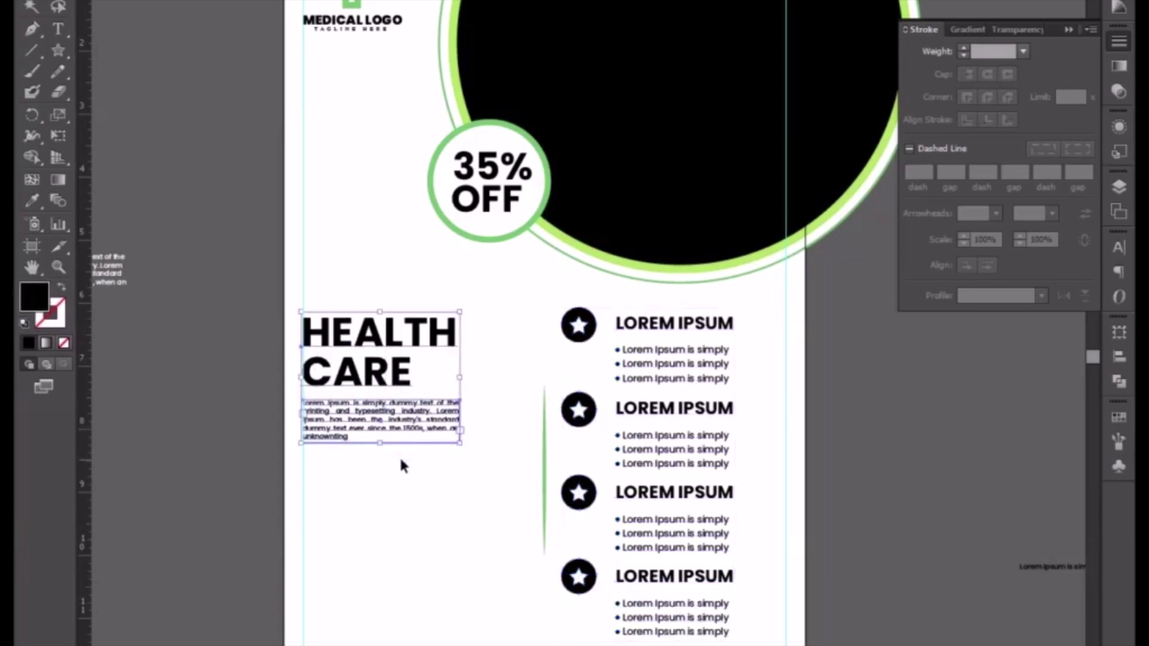
Move the paragraph aside and scale up the HEALTH CARE heading.
{"action": "left_click", "coordinate": [400, 456]}
{"action": "left_click", "coordinate": [427, 427]}
{"action": "left_click_drag", "start_coordinate": [427, 427], "coordinate": [427, 541]}
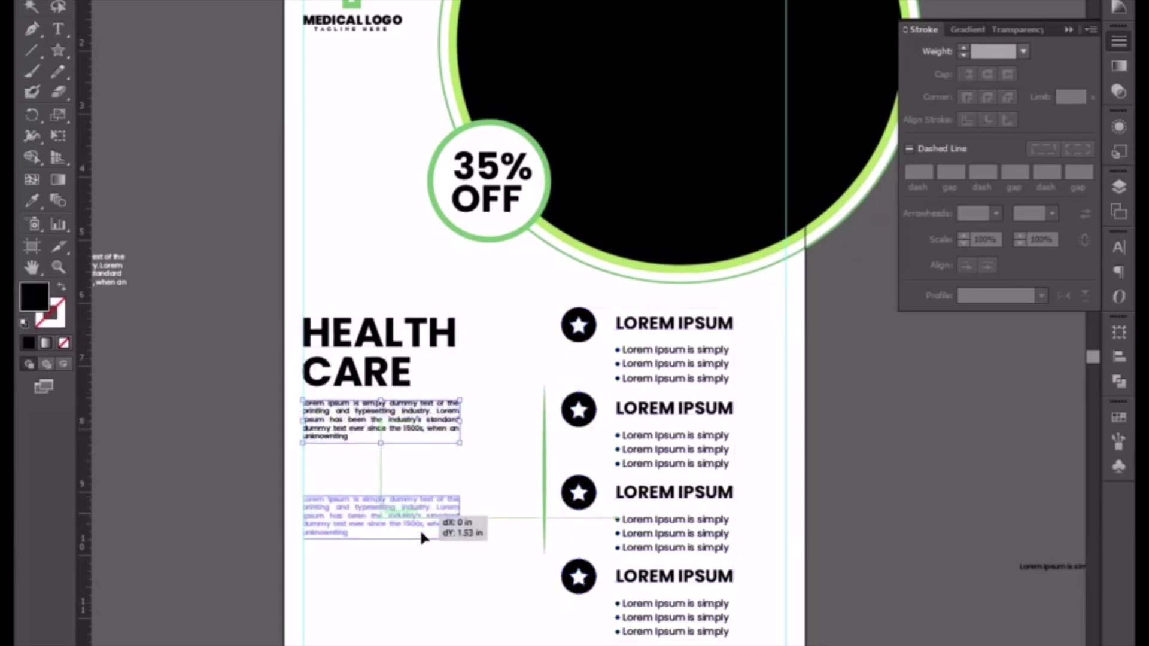
{"action": "left_click", "coordinate": [398, 385]}
{"action": "left_click_drag", "start_coordinate": [458, 411], "coordinate": [511, 455]}
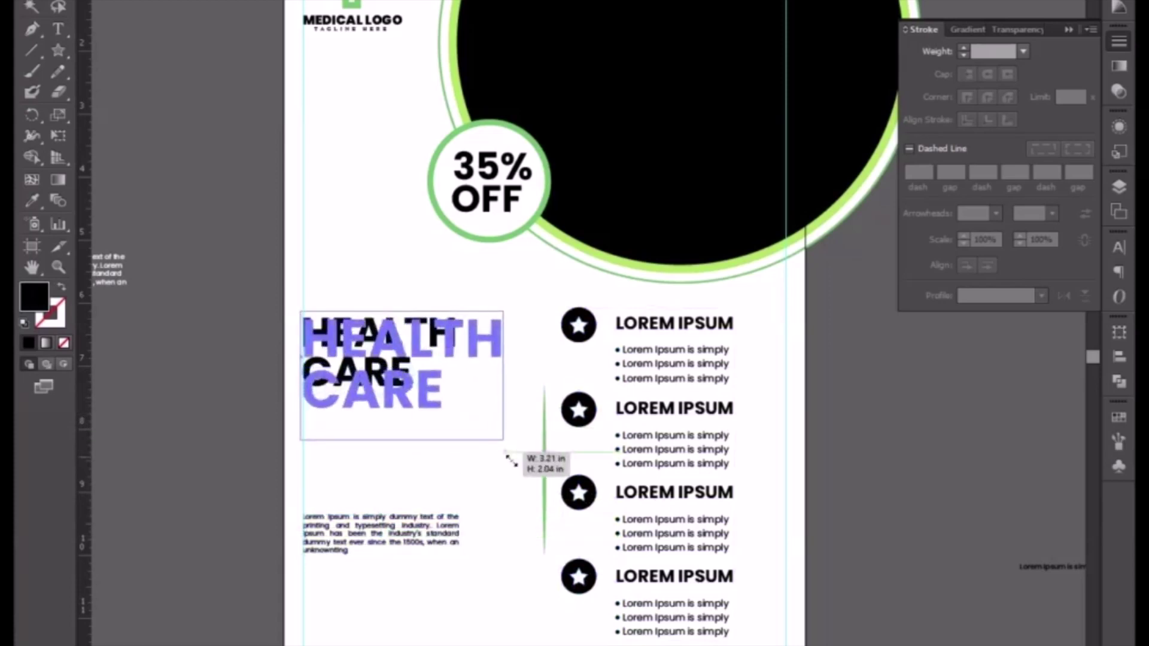
Widen the paragraph to the divider, adjust its font size, and place it under CARE.
{"action": "left_click", "coordinate": [413, 516]}
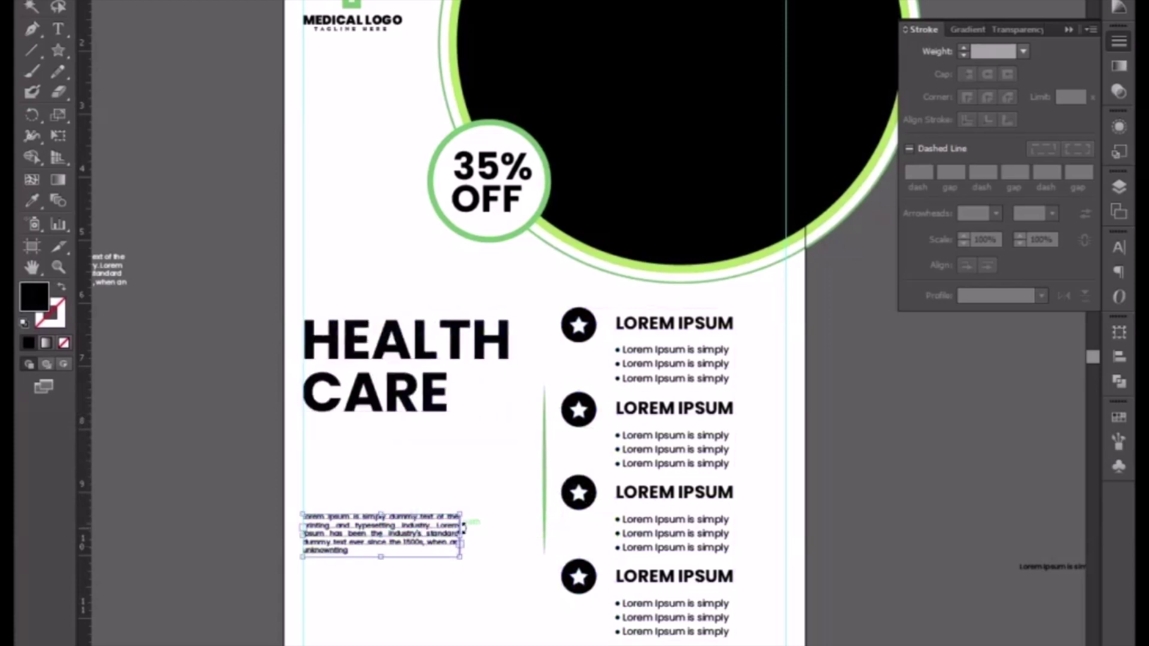
{"action": "left_click_drag", "start_coordinate": [460, 513], "coordinate": [515, 498]}
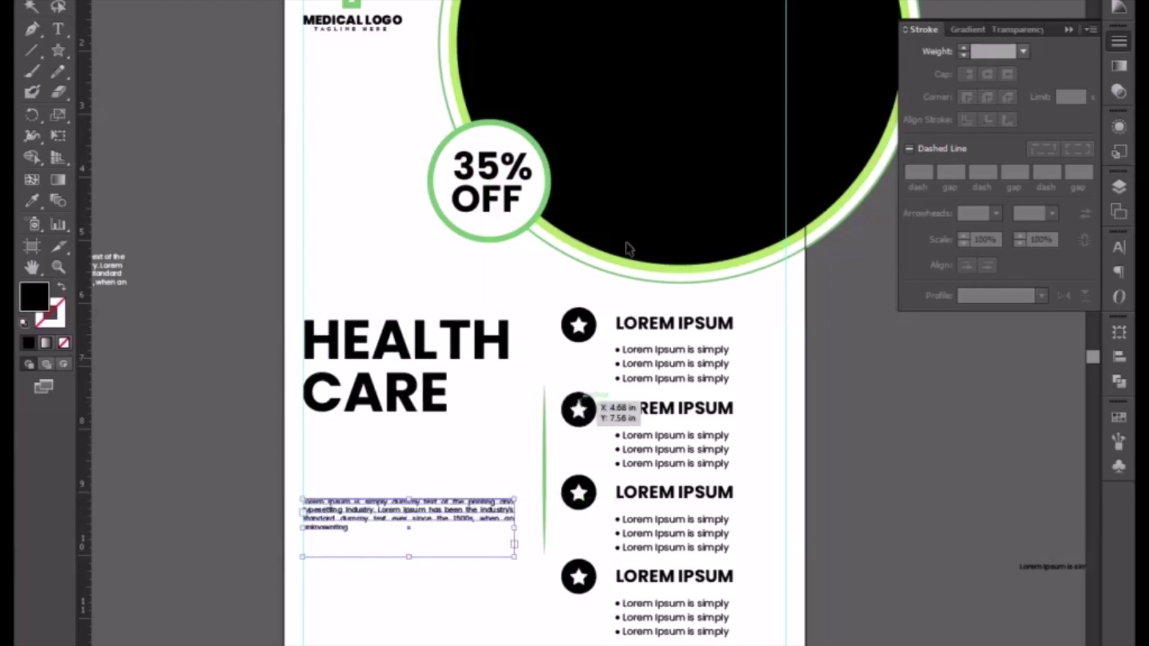
{"action": "key", "text": "ctrl+shift+period"}
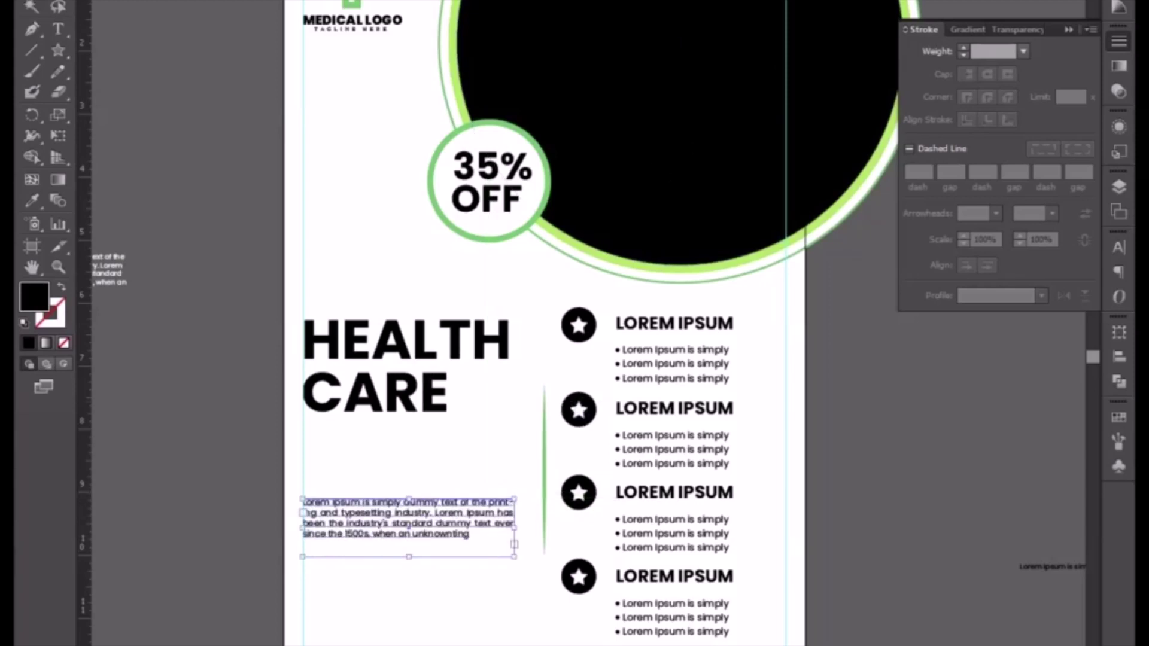
{"action": "key", "text": "ctrl+shift+comma"}
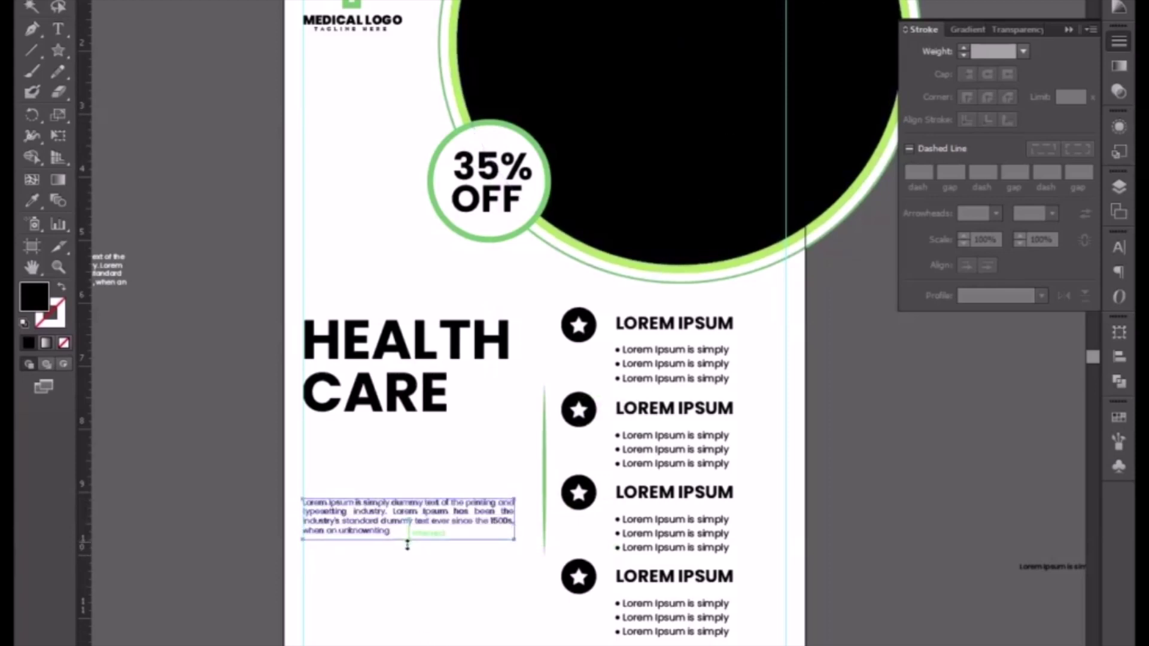
{"action": "left_click", "coordinate": [411, 588]}
{"action": "left_click_drag", "start_coordinate": [412, 524], "coordinate": [411, 461]}
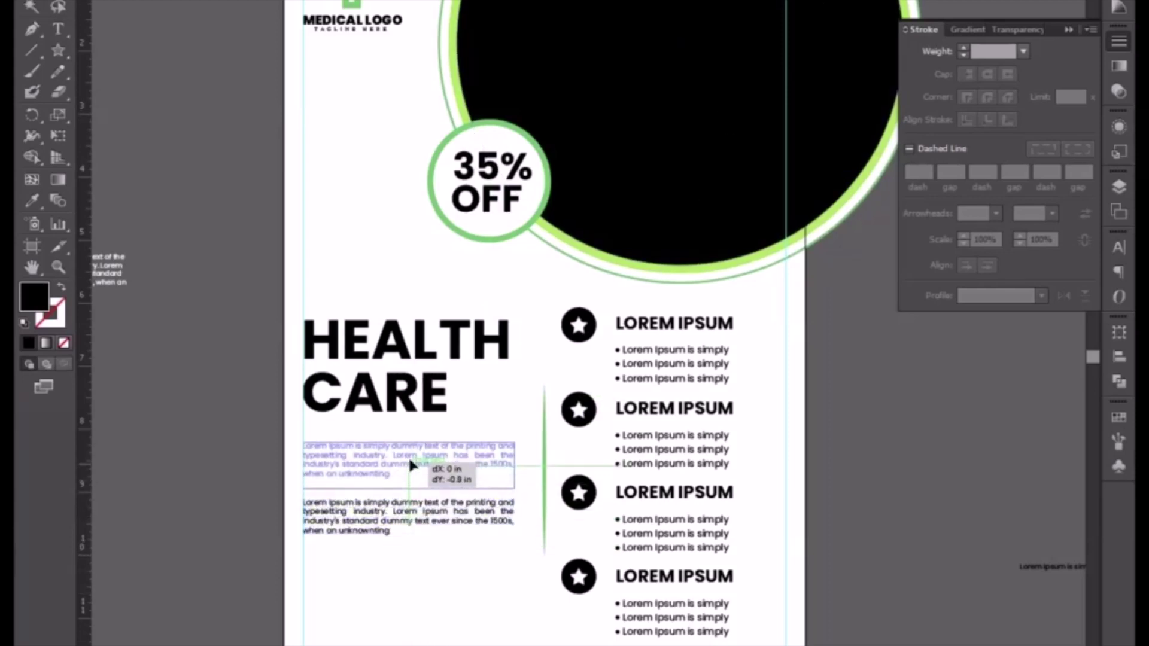
{"action": "left_click", "coordinate": [428, 530]}
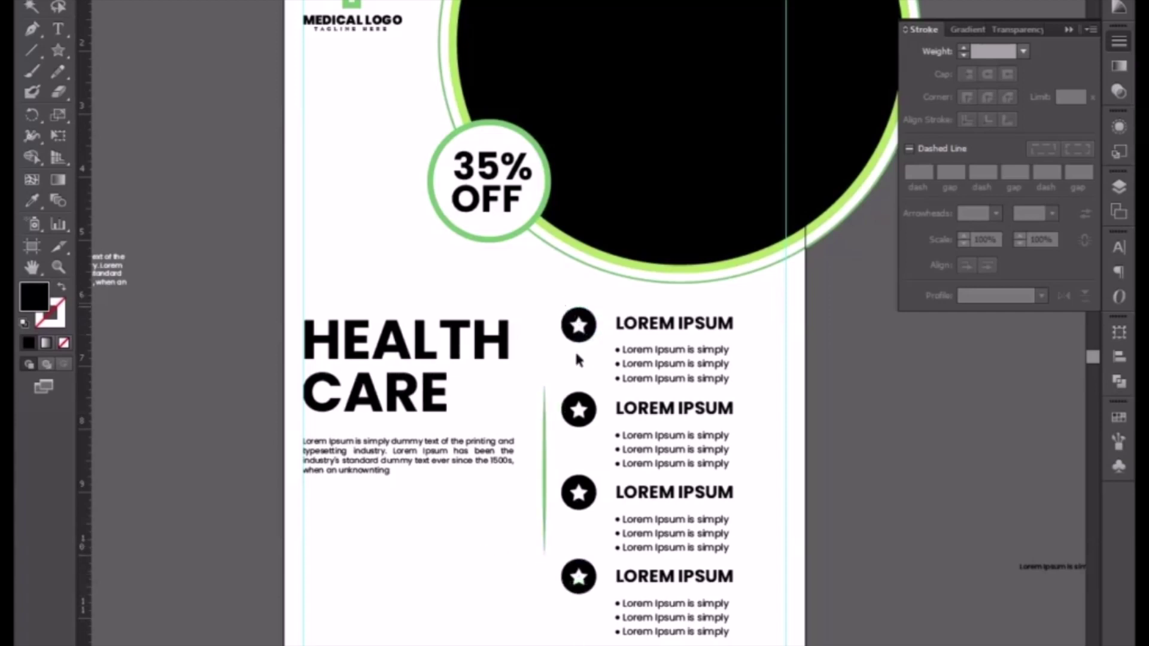
Nudge the four star bullet list groups slightly right, then deselect them.
{"action": "left_click_drag", "start_coordinate": [578, 359], "coordinate": [654, 608]}
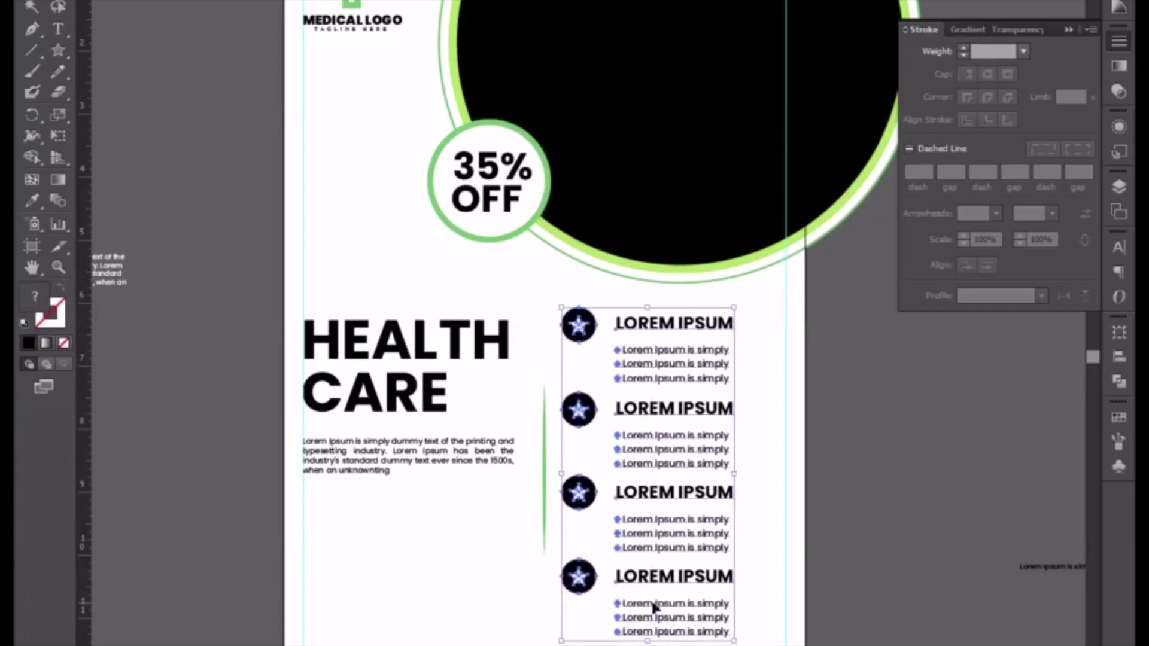
{"action": "key", "text": "Right"}
{"action": "key", "text": "Right"}
{"action": "key", "text": "Right"}
{"action": "key", "text": "Right"}
{"action": "key", "text": "Right"}
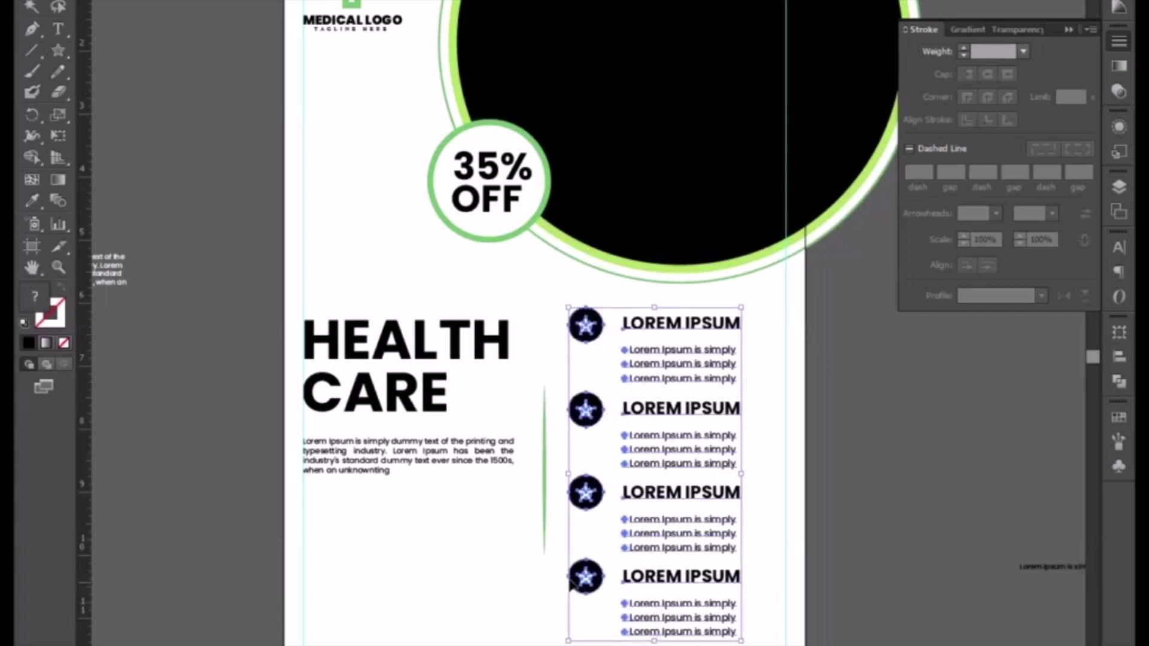
{"action": "left_click", "coordinate": [487, 579]}
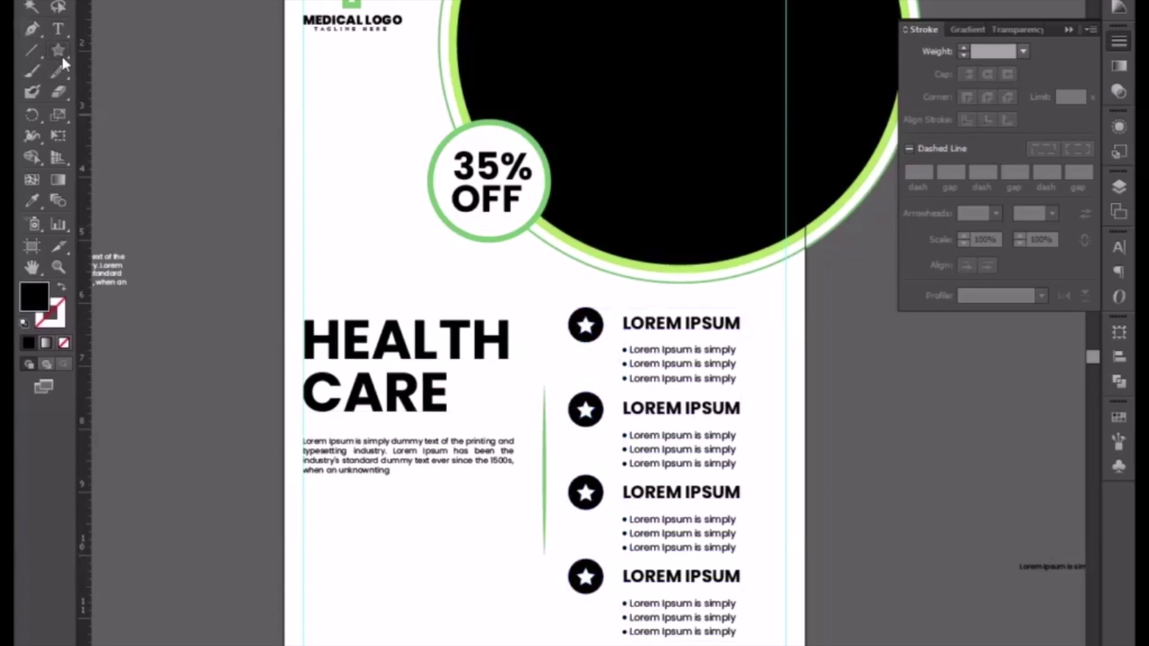
Draw a circle over the flyer's bottom-left corner and fill it light green.
{"action": "left_click_drag", "start_coordinate": [63, 62], "coordinate": [143, 89]}
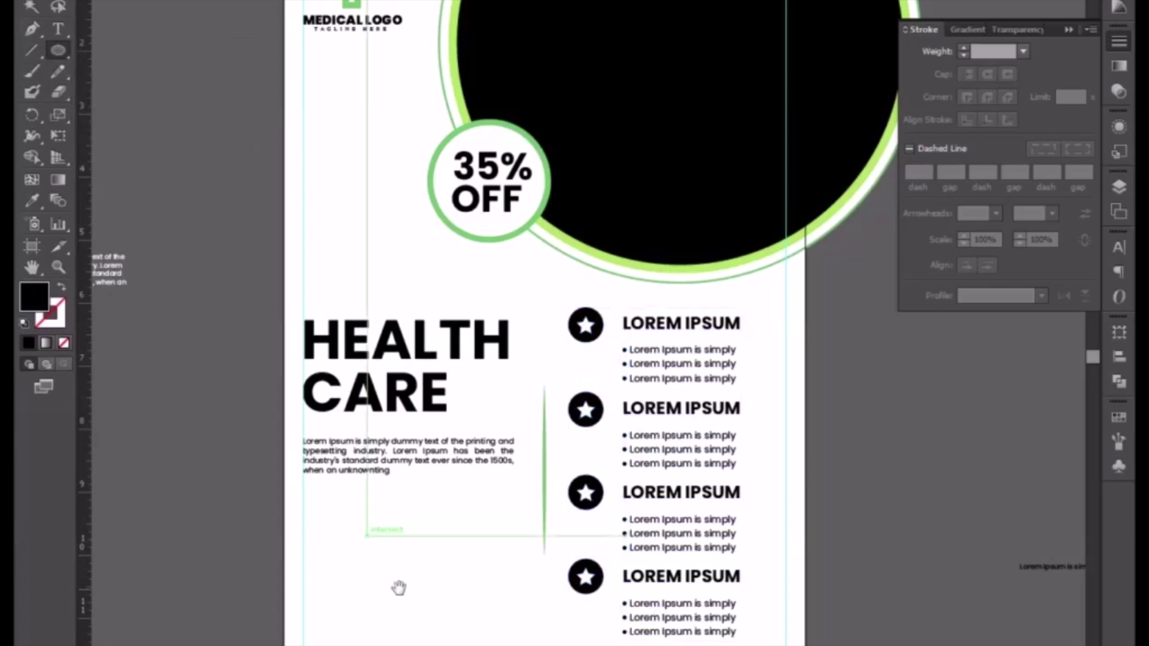
{"action": "left_click_drag", "start_coordinate": [398, 588], "coordinate": [396, 420]}
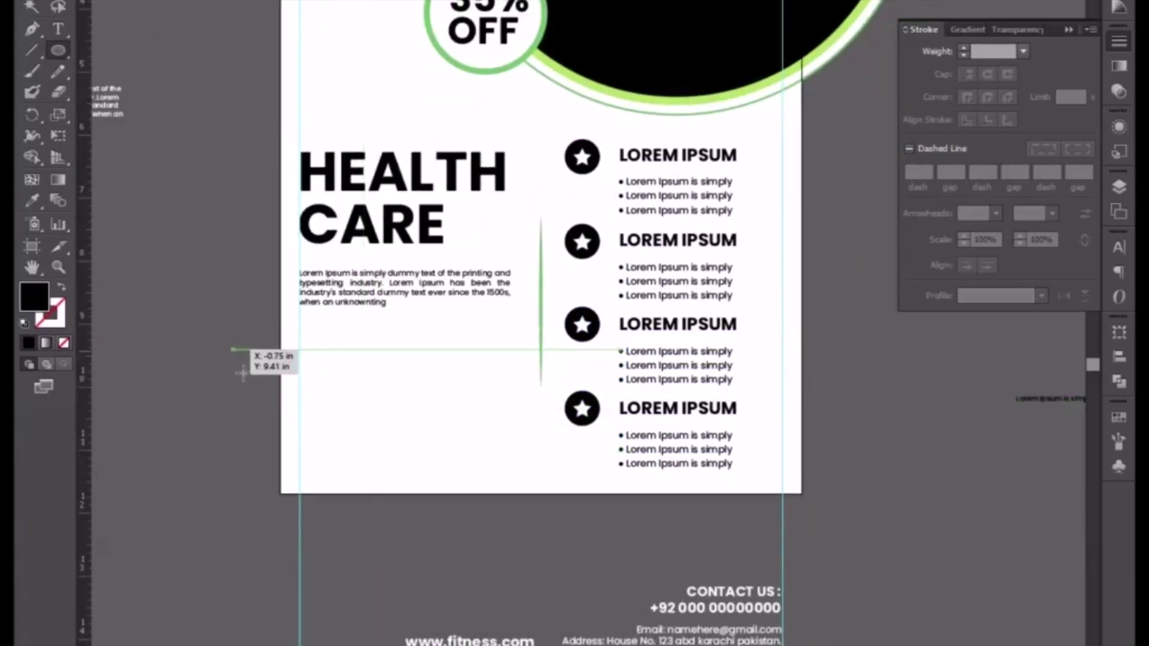
{"action": "mouse_move", "coordinate": [241, 373]}
{"action": "left_mouse_down"}
{"action": "mouse_move", "coordinate": [393, 600]}
{"action": "mouse_move", "coordinate": [442, 632]}
{"action": "mouse_move", "coordinate": [465, 620]}
{"action": "left_mouse_up"}
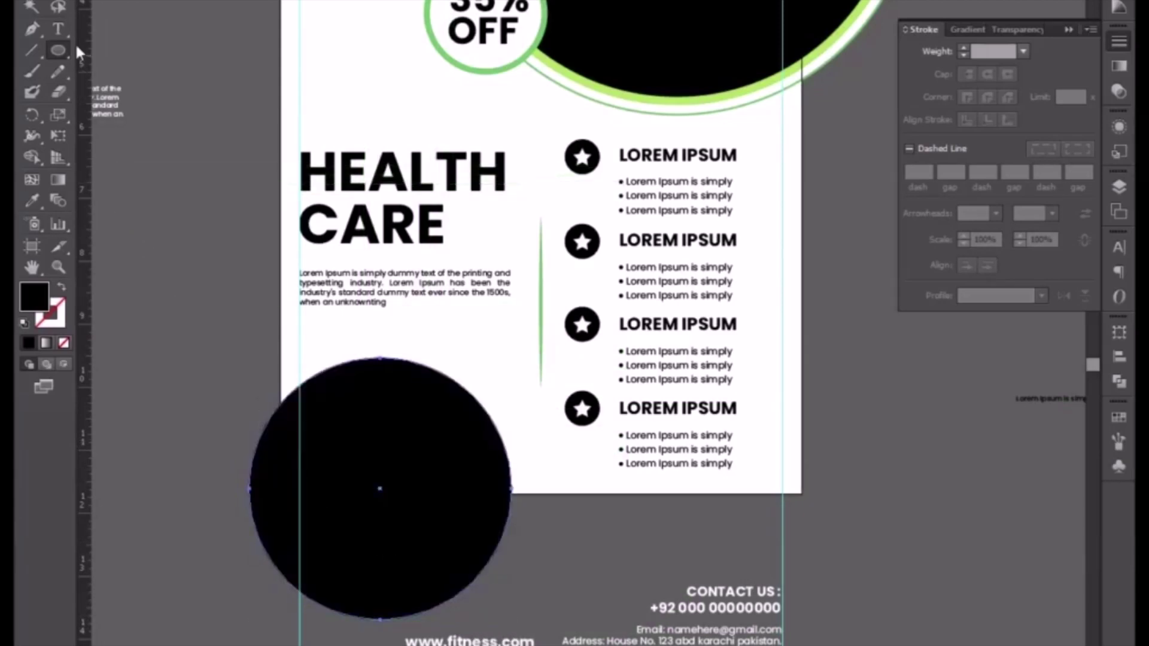
{"action": "left_click", "coordinate": [32, 201]}
{"action": "left_click", "coordinate": [600, 82]}
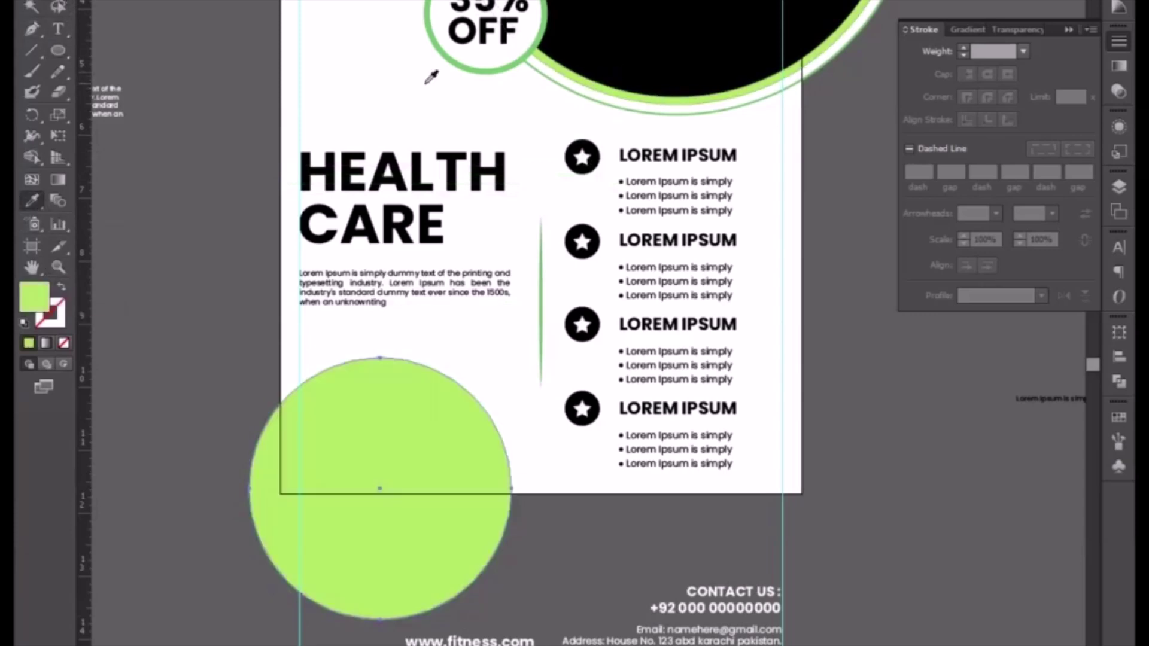
{"action": "left_click", "coordinate": [33, 6]}
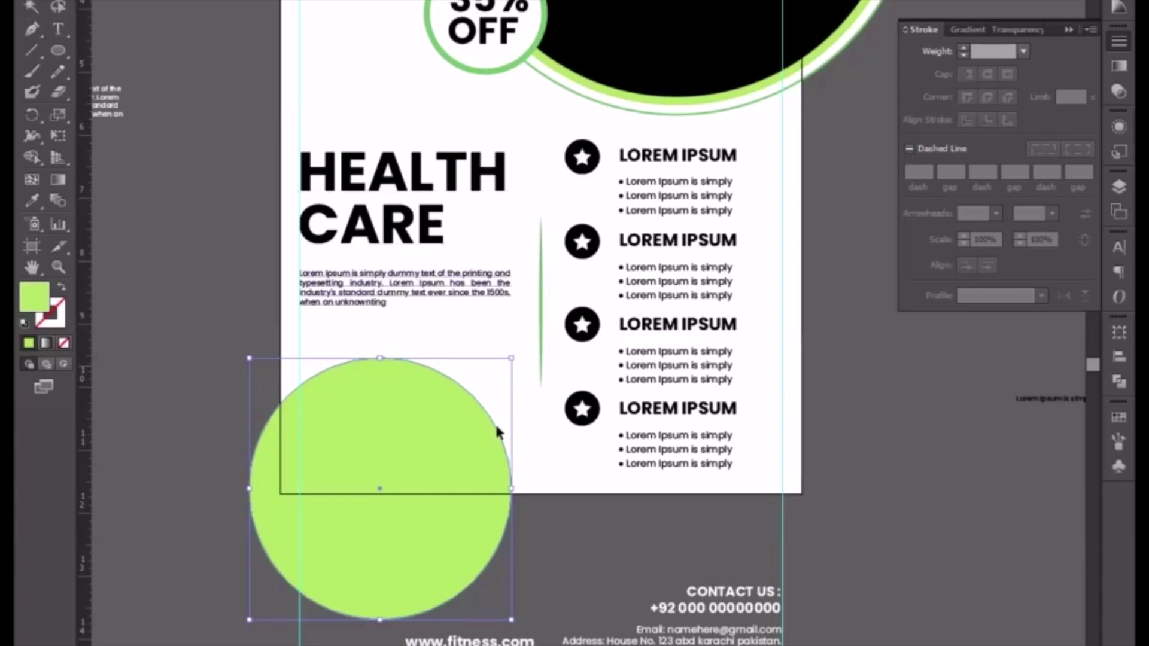
Enlarge the green circle to 4.38 in and give it a white outline.
{"action": "left_click_drag", "start_coordinate": [513, 359], "coordinate": [519, 348]}
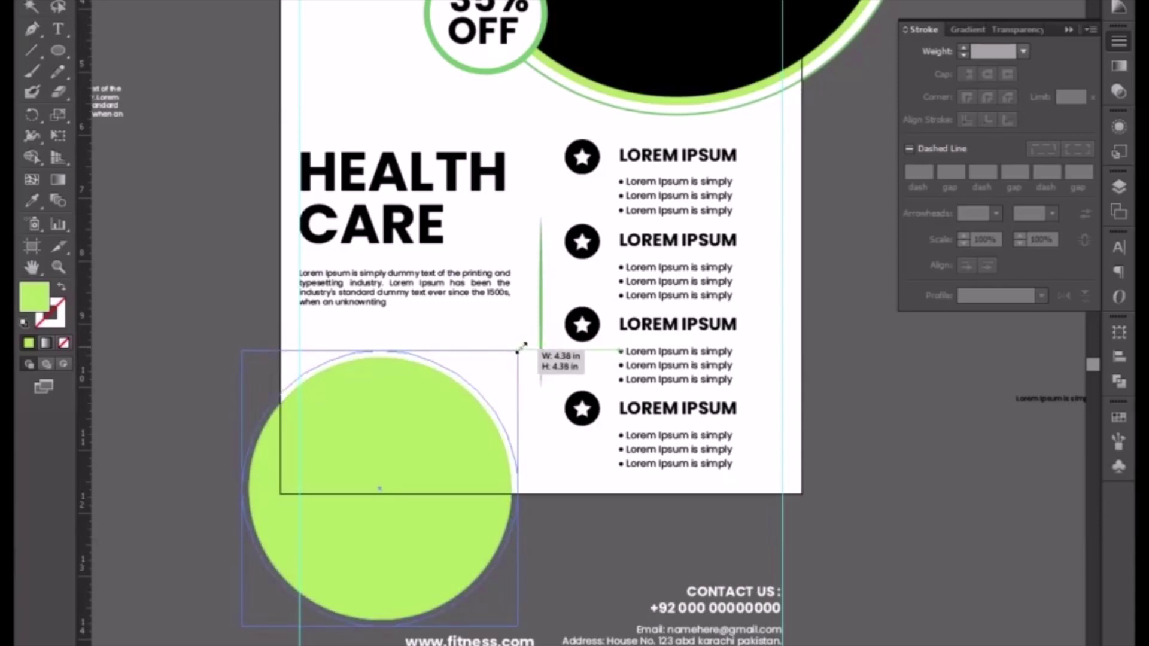
{"action": "left_click_drag", "start_coordinate": [519, 348], "coordinate": [524, 345]}
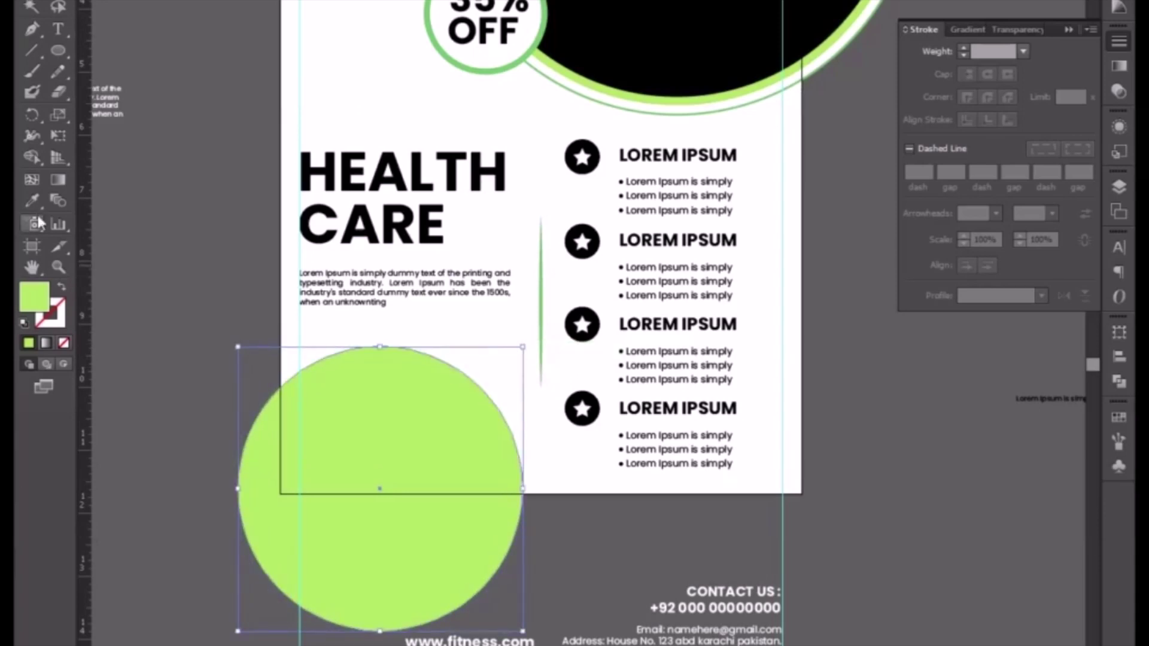
{"action": "left_click", "coordinate": [30, 199]}
{"action": "left_click", "coordinate": [309, 340]}
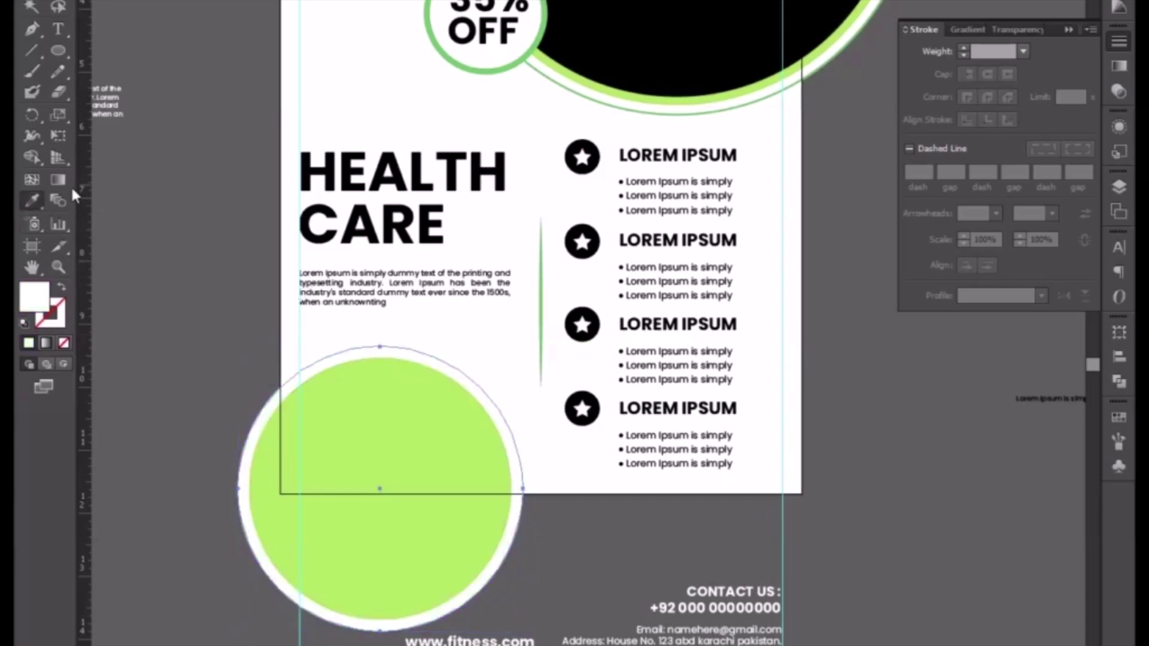
Apply the top circle's green border colour to the lower green circle.
{"action": "left_click", "coordinate": [31, 7]}
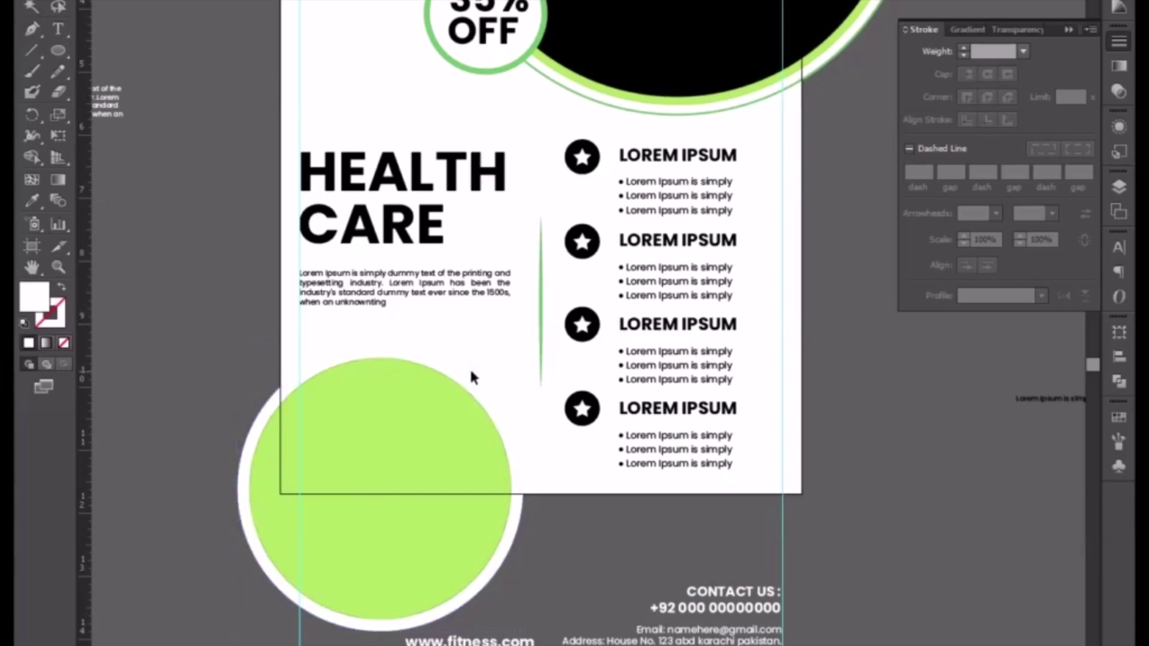
{"action": "left_click", "coordinate": [472, 377]}
{"action": "key", "text": "a"}
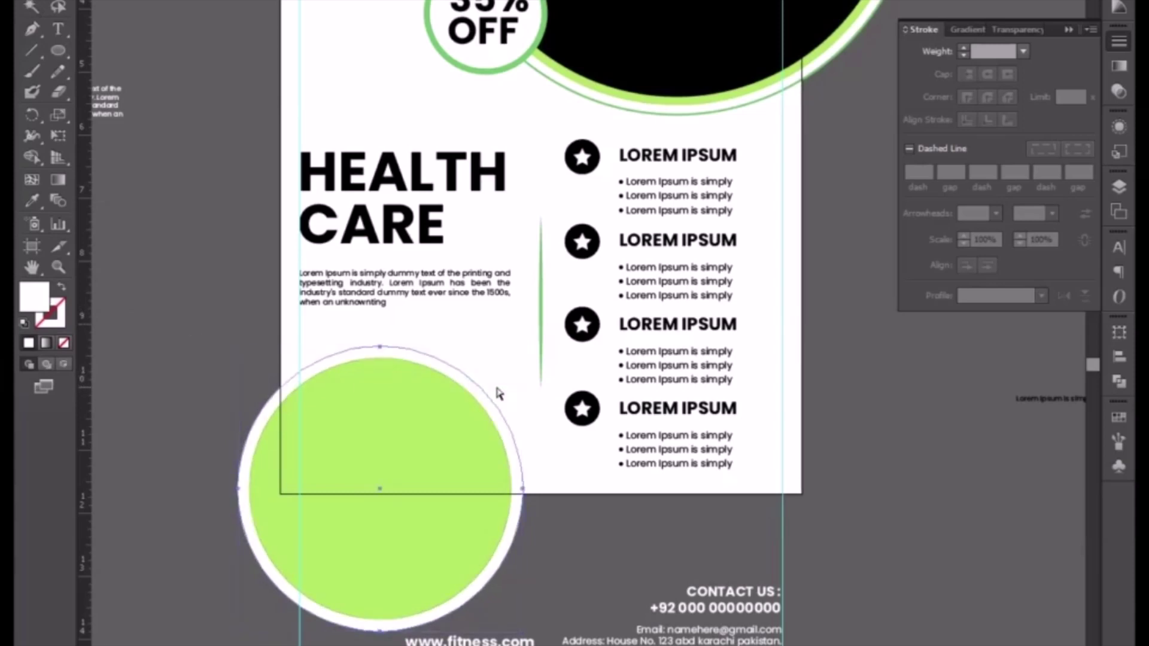
{"action": "key", "text": "v"}
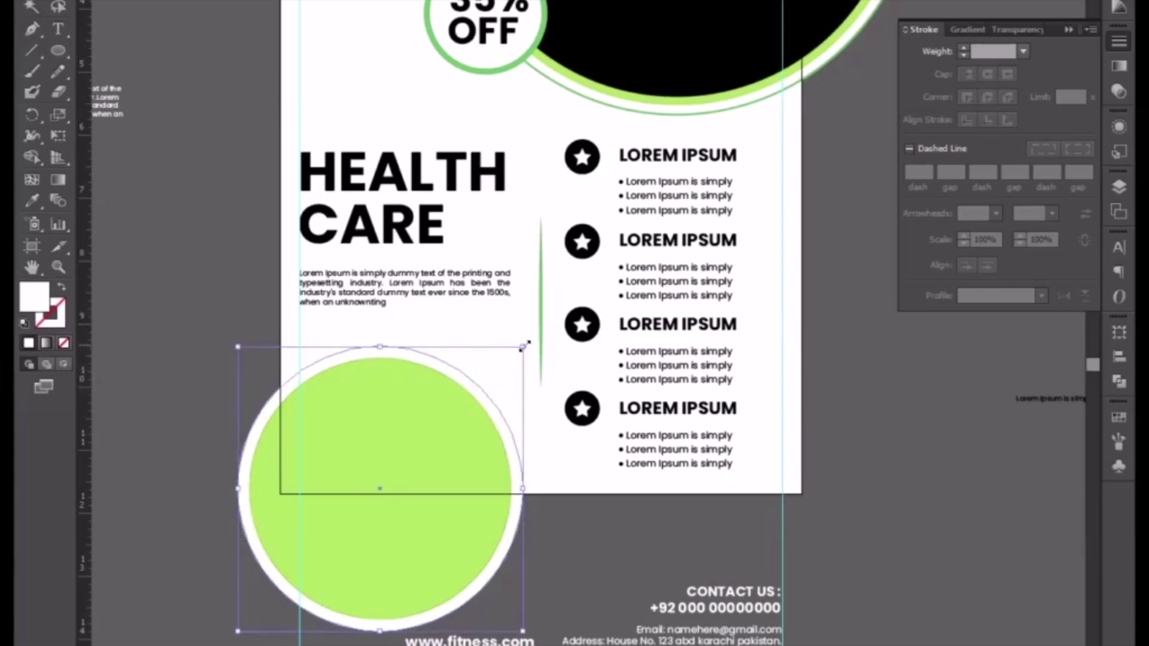
{"action": "left_click_drag", "start_coordinate": [525, 344], "coordinate": [529, 342]}
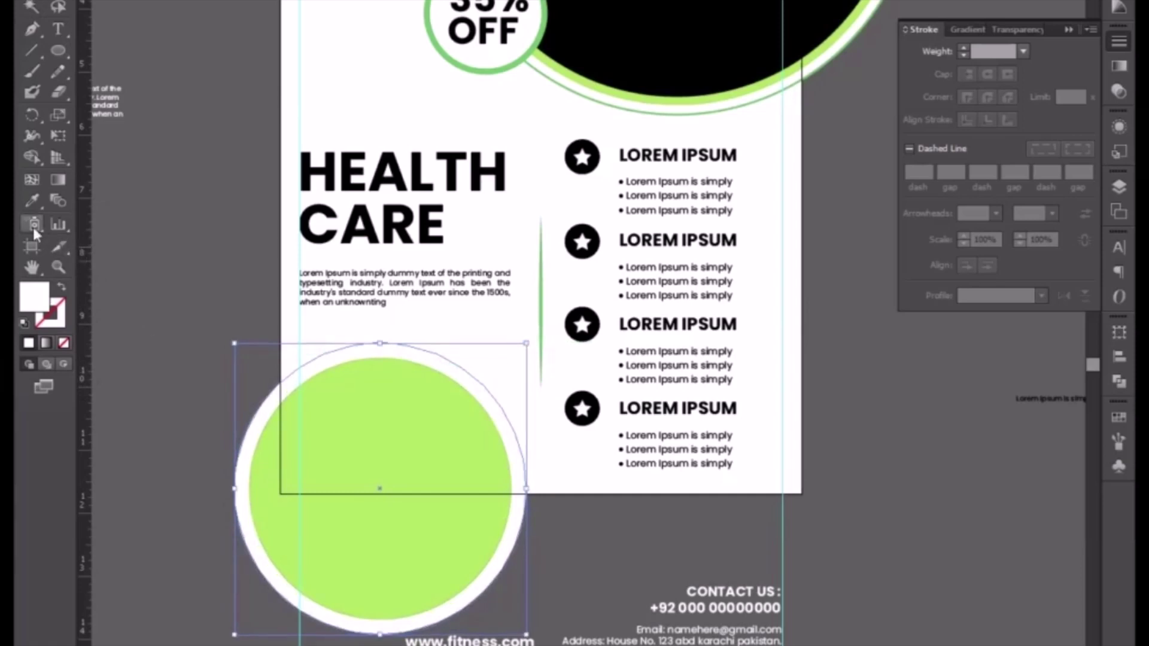
{"action": "left_click", "coordinate": [30, 200]}
{"action": "left_click", "coordinate": [596, 99]}
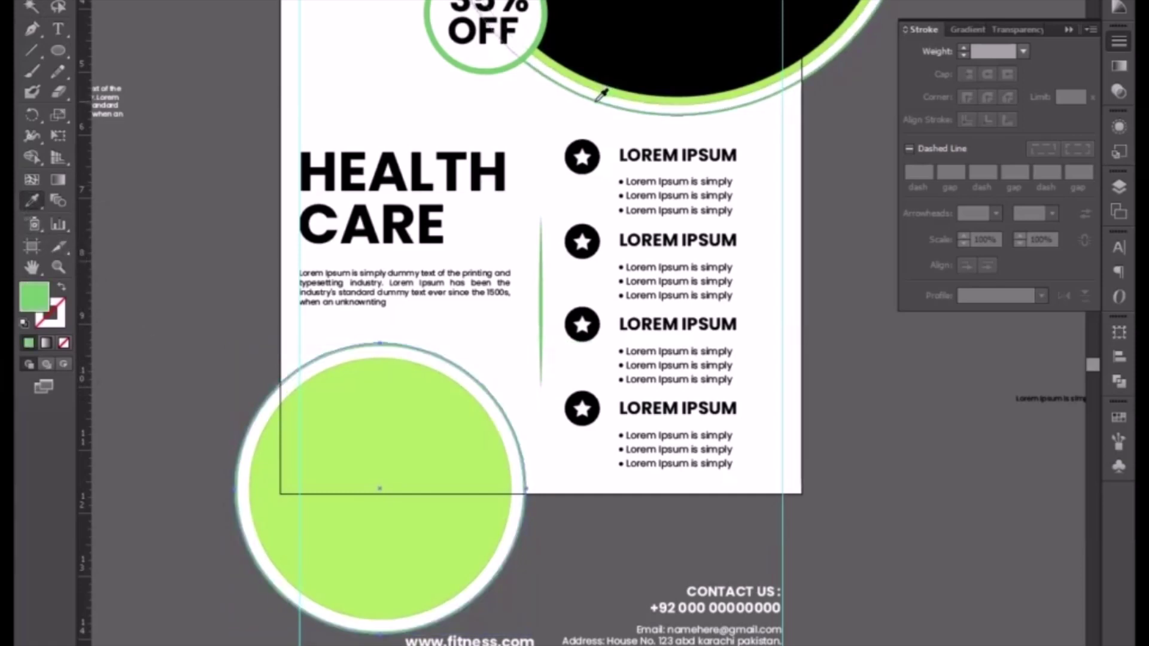
{"action": "key", "text": "v"}
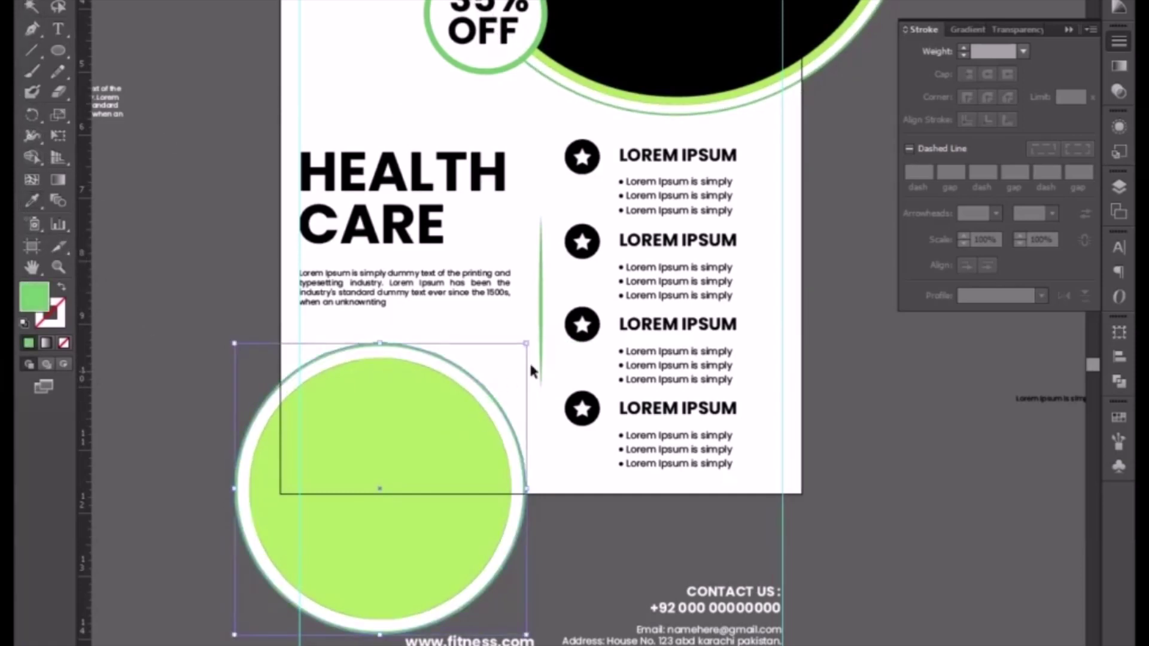
{"action": "left_click", "coordinate": [476, 342]}
Nudge the lower circle paths up and slightly enlarge the outer white-ringed circle.
{"action": "left_click_drag", "start_coordinate": [479, 353], "coordinate": [432, 456]}
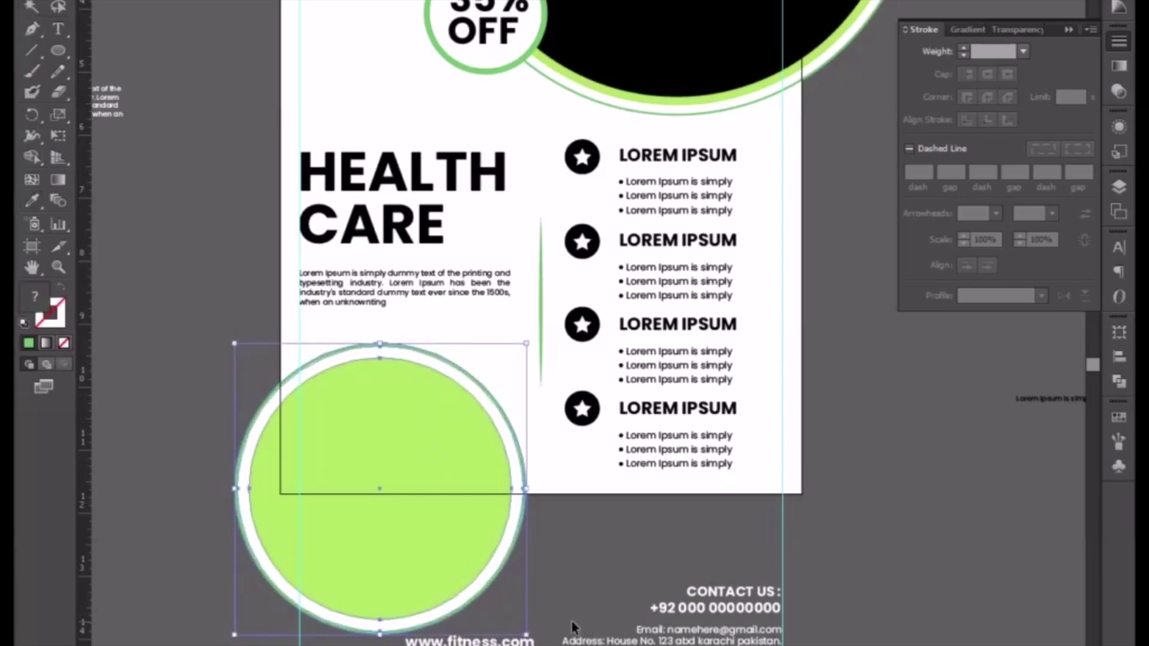
{"action": "key", "text": "a"}
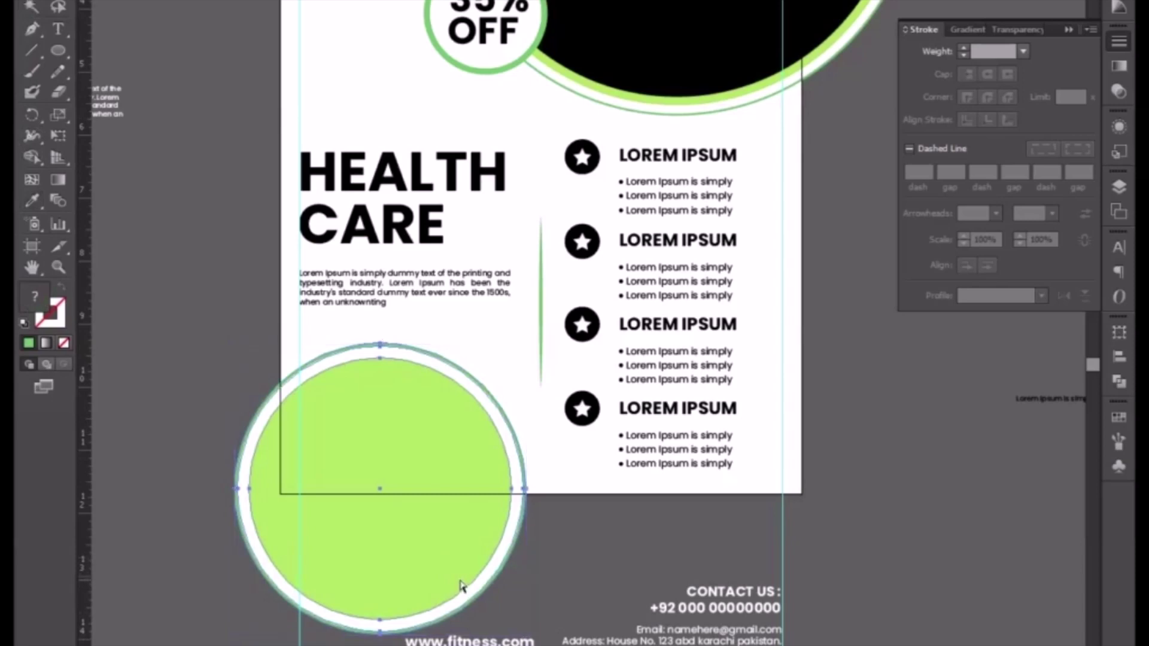
{"action": "key", "text": "v"}
{"action": "key", "text": "Up"}
{"action": "key", "text": "Up"}
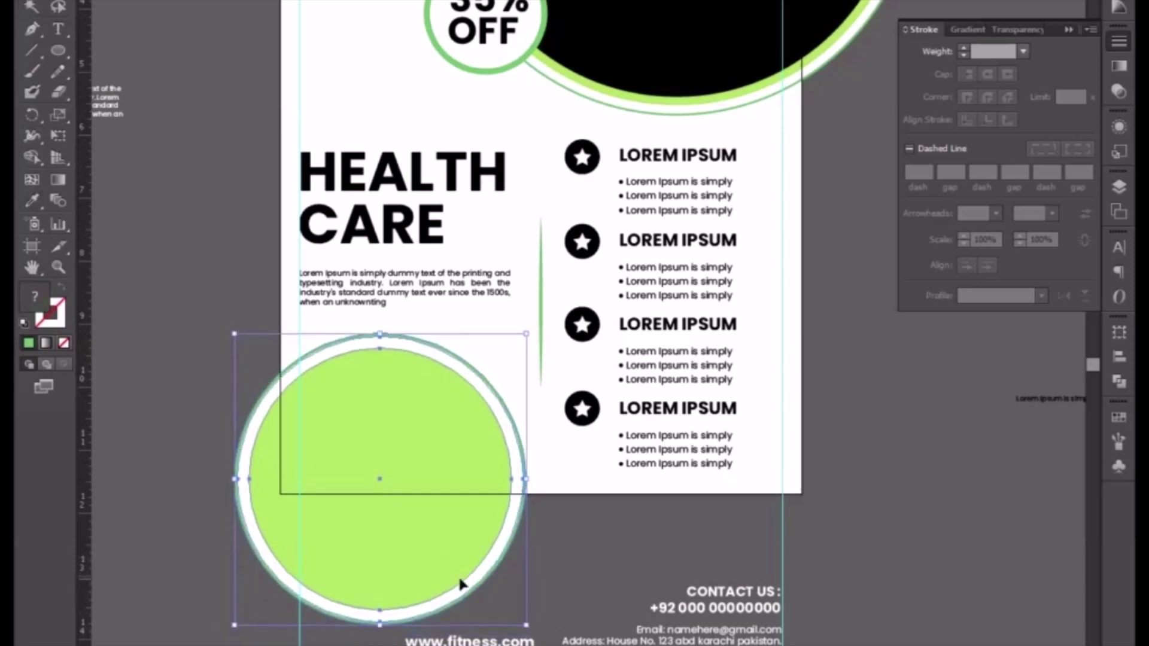
{"action": "key", "text": "Up"}
{"action": "key", "text": "Up"}
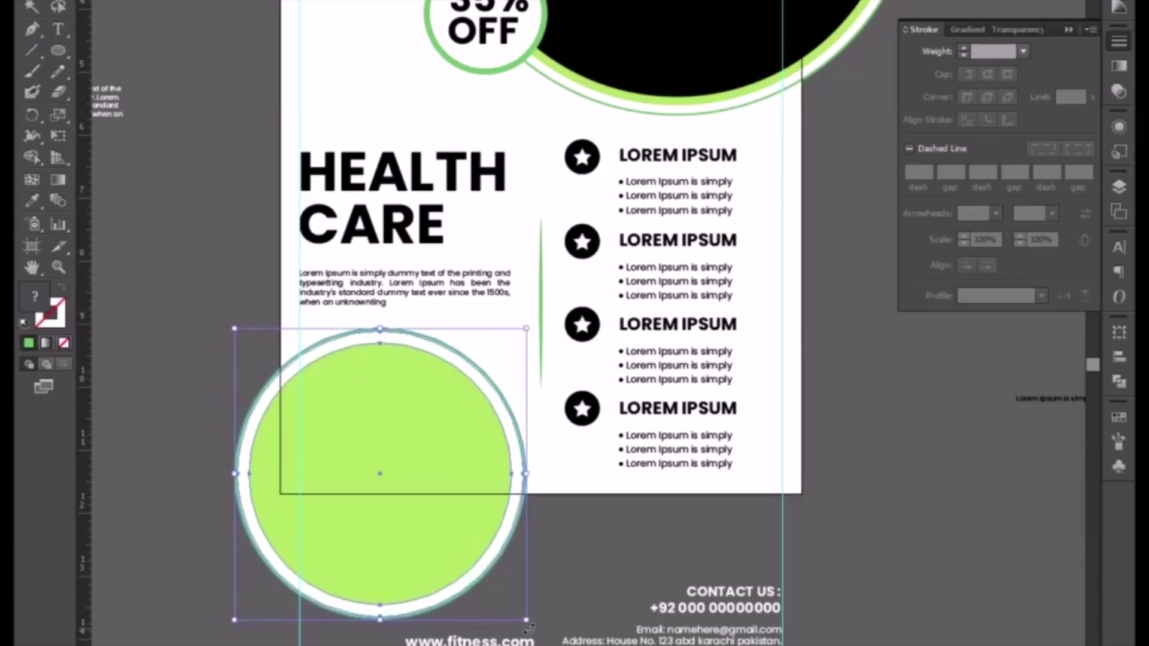
{"action": "left_click_drag", "start_coordinate": [526, 620], "coordinate": [526, 621]}
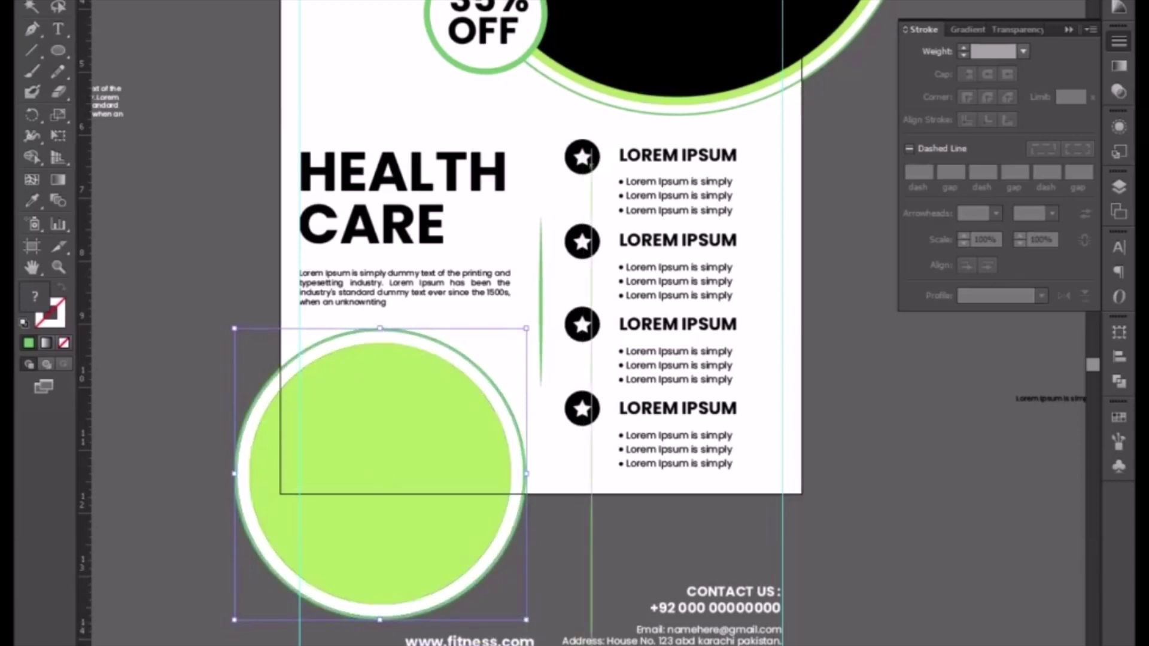
{"action": "left_click", "coordinate": [441, 585]}
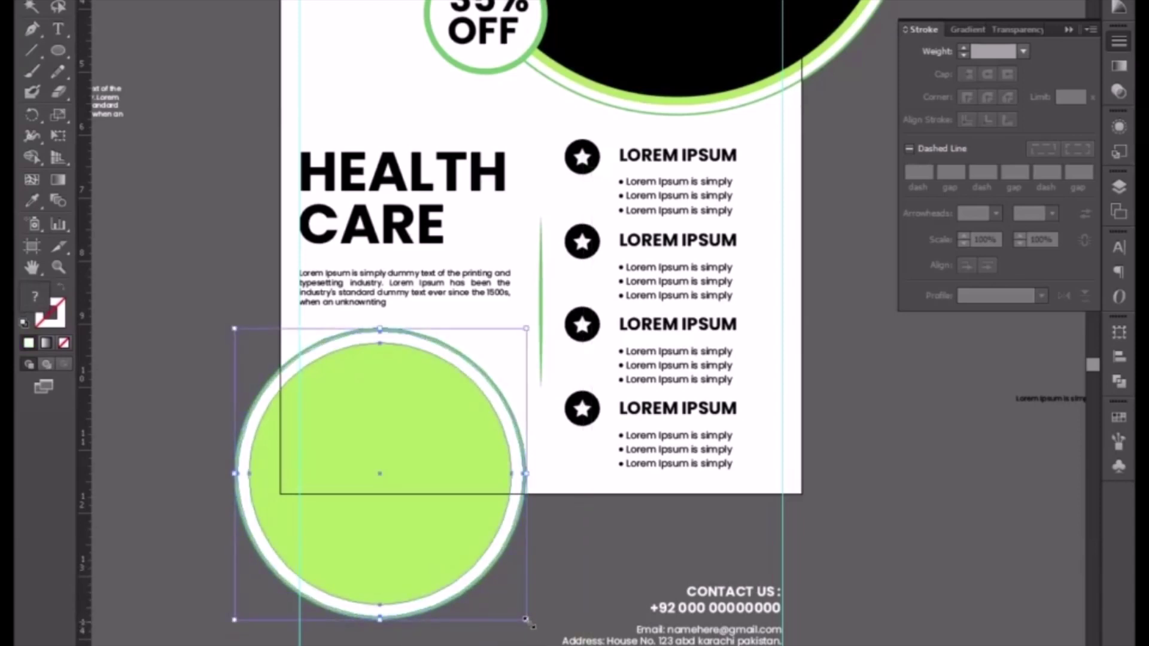
{"action": "left_click_drag", "start_coordinate": [527, 620], "coordinate": [538, 632]}
Draw a white rectangle covering the whole artboard.
{"action": "scroll", "coordinate": [530, 485], "scroll_direction": "up", "scroll_amount": 1}
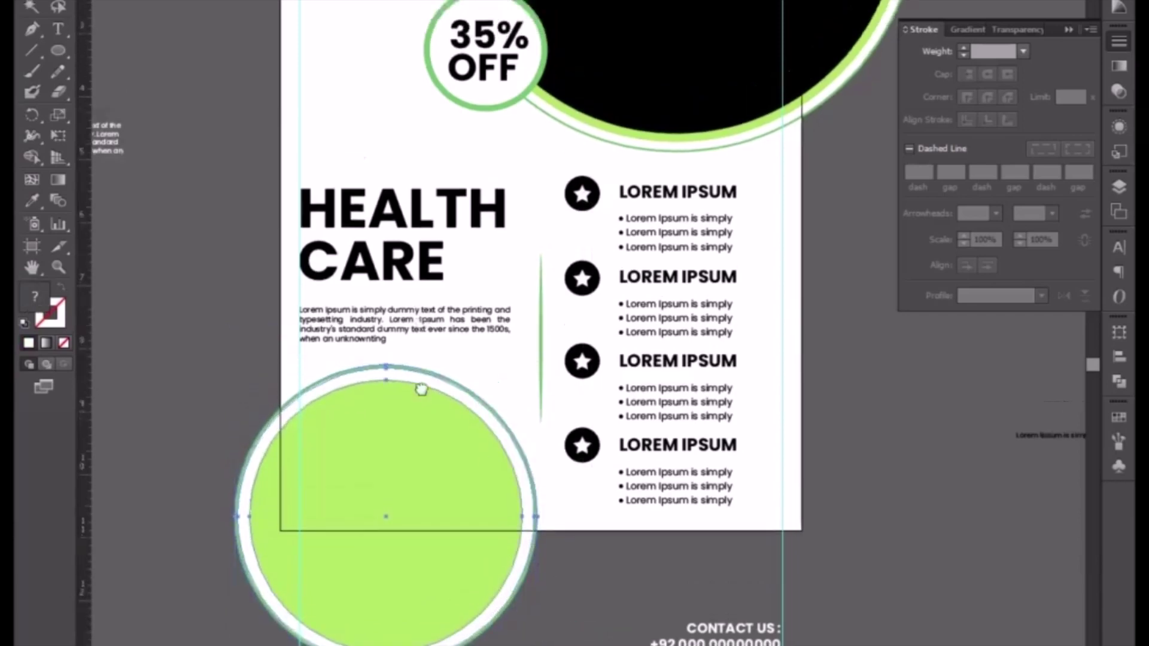
{"action": "scroll", "coordinate": [431, 410], "scroll_direction": "up", "scroll_amount": 2}
{"action": "key", "text": "ctrl+minus"}
{"action": "left_click_drag", "start_coordinate": [291, 207], "coordinate": [284, 239]}
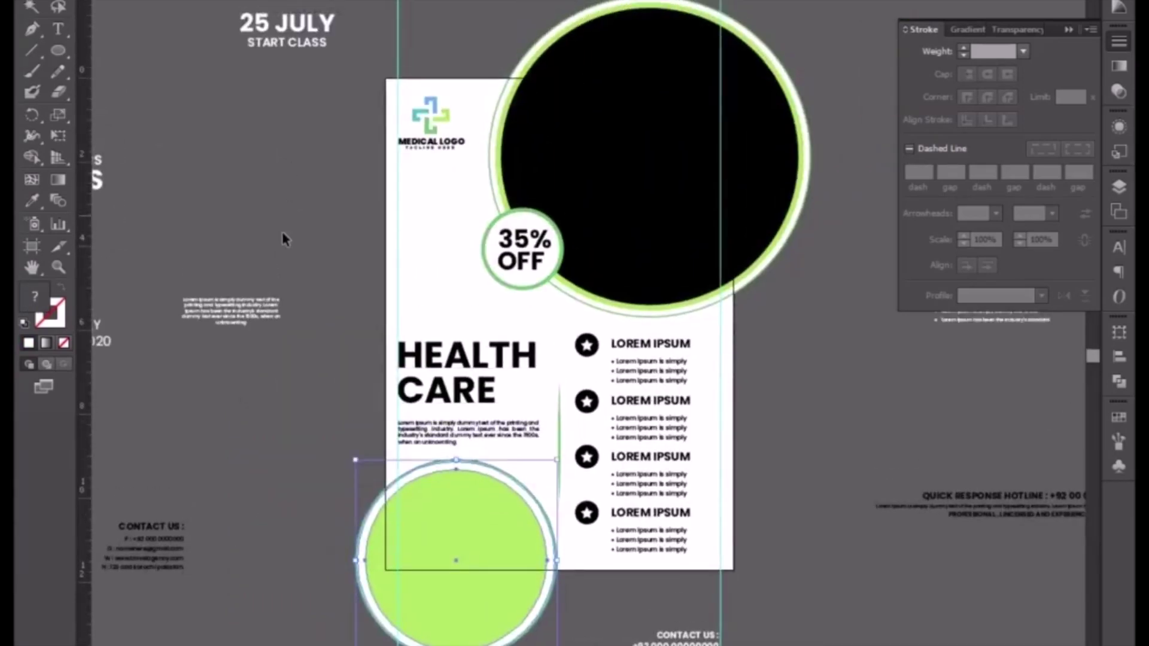
{"action": "left_click_drag", "start_coordinate": [55, 50], "coordinate": [102, 50]}
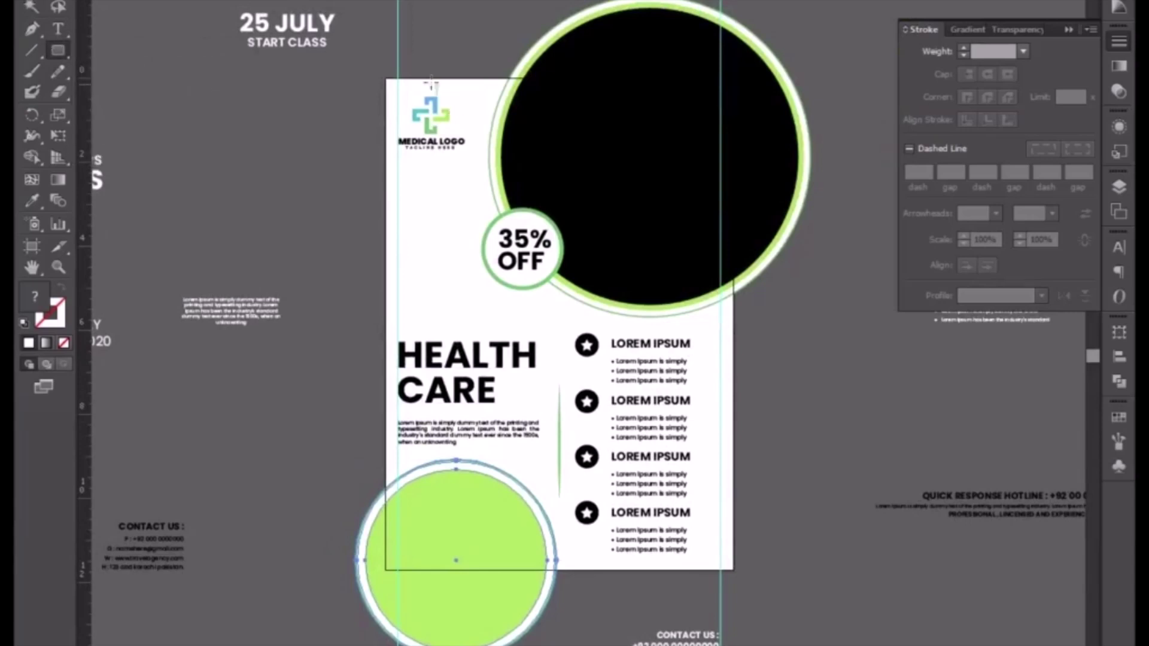
{"action": "left_click_drag", "start_coordinate": [385, 78], "coordinate": [733, 570]}
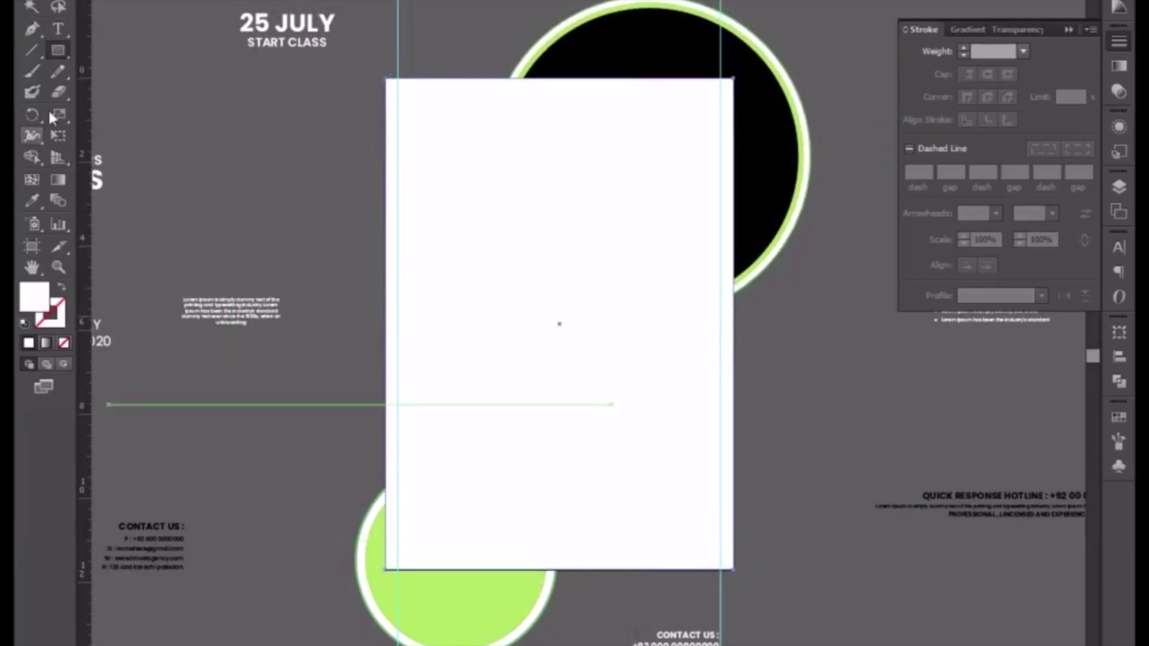
{"action": "key", "text": "v"}
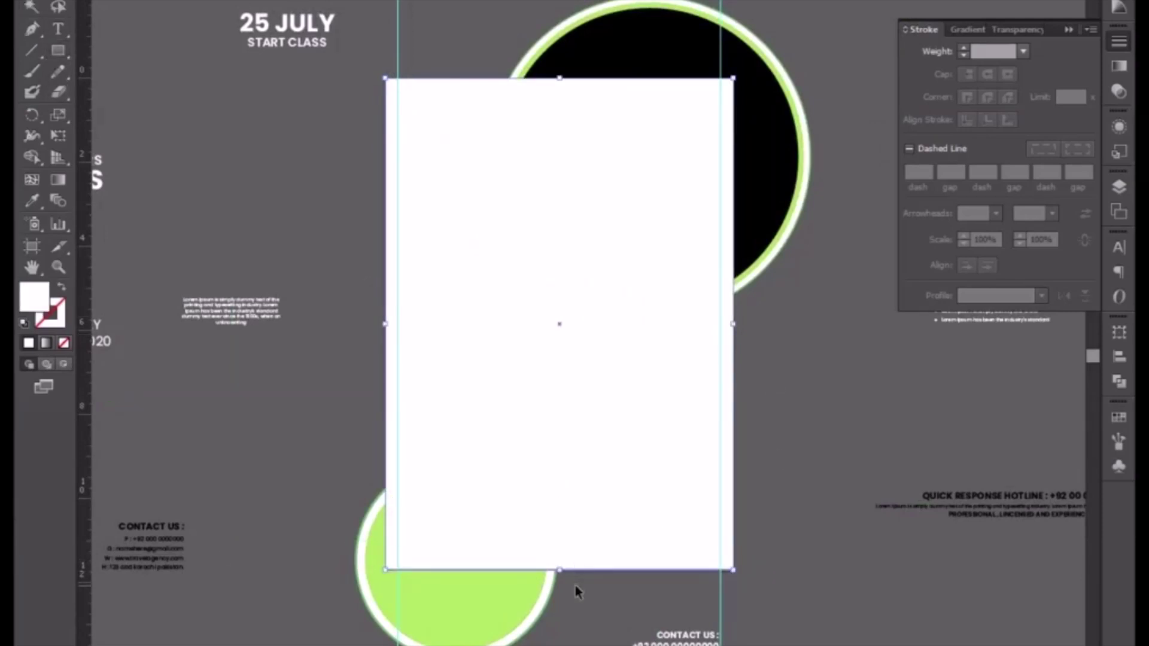
{"action": "left_click", "coordinate": [576, 586]}
Divide the lower green and top black circles along the rectangle, then ungroup the pieces.
{"action": "left_click_drag", "start_coordinate": [520, 558], "coordinate": [520, 557]}
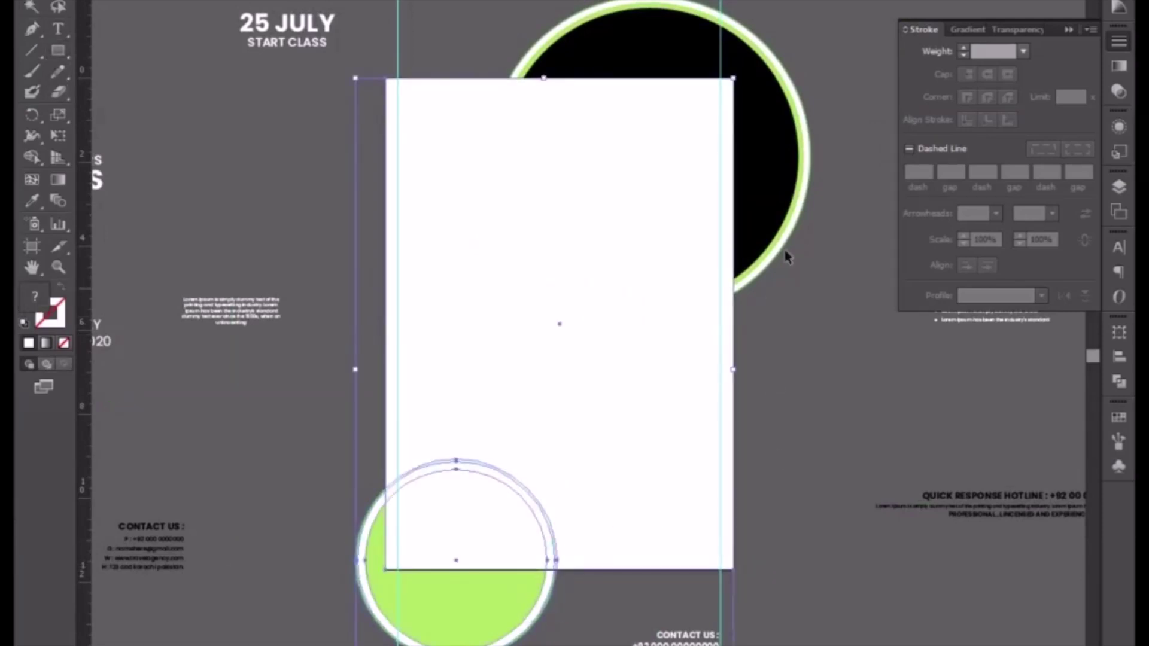
{"action": "left_click", "coordinate": [770, 206], "text": "shift"}
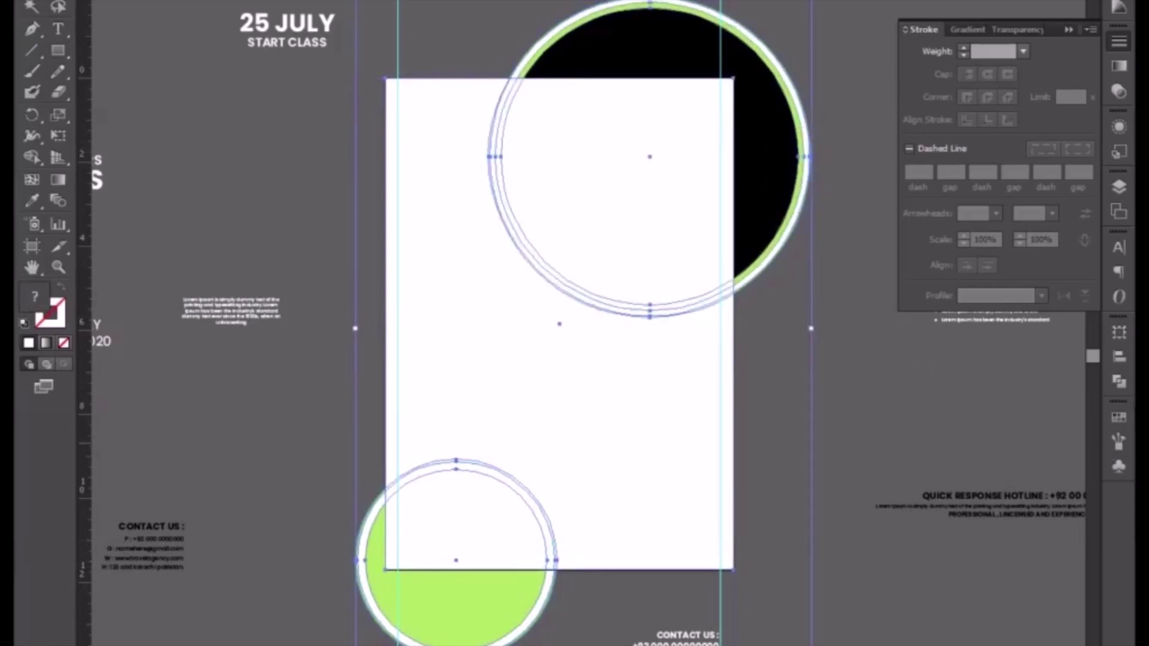
{"action": "left_click", "coordinate": [1116, 383]}
{"action": "left_click", "coordinate": [918, 403]}
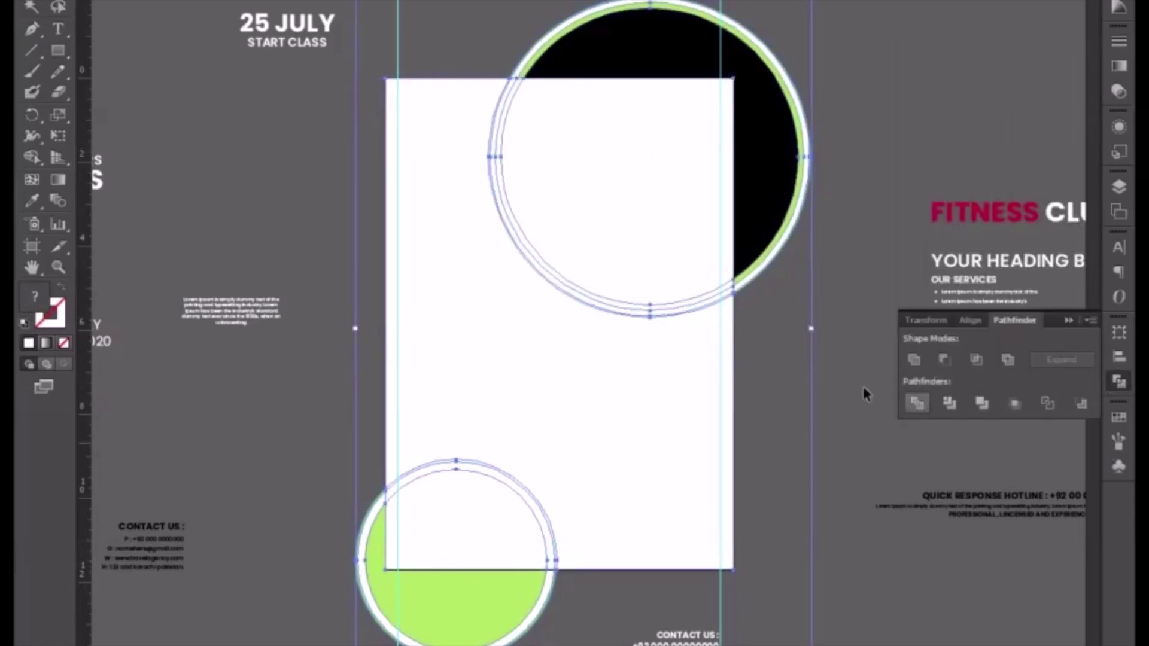
{"action": "right_click", "coordinate": [742, 247]}
{"action": "left_click", "coordinate": [817, 351]}
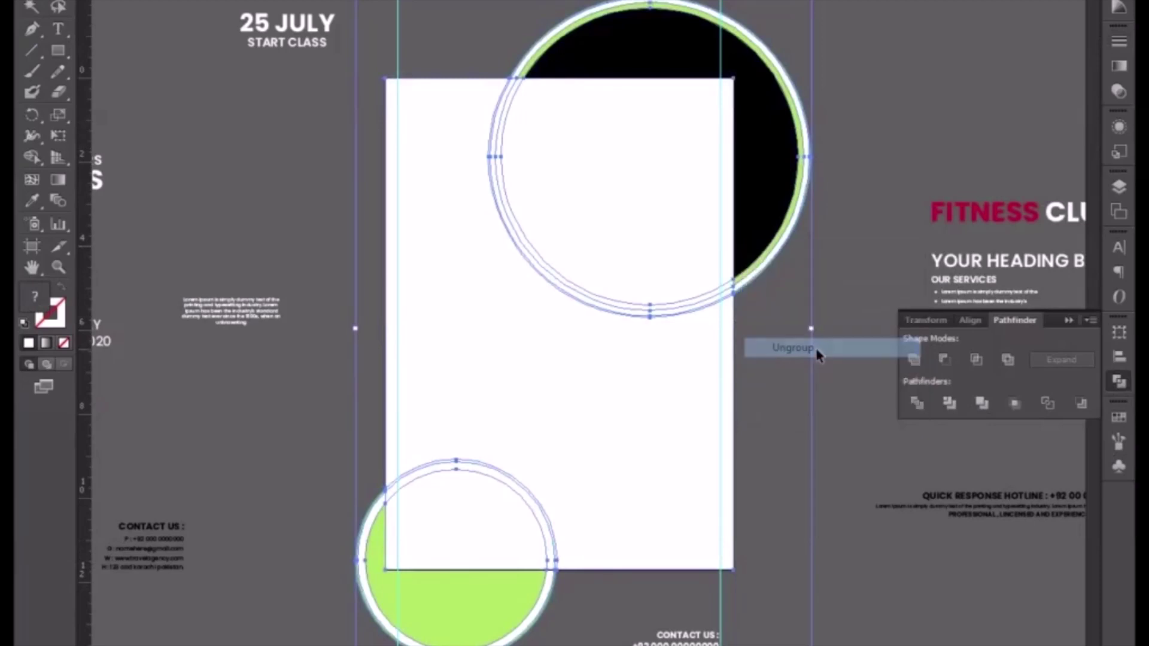
{"action": "left_click", "coordinate": [784, 379]}
{"action": "left_click", "coordinate": [666, 385]}
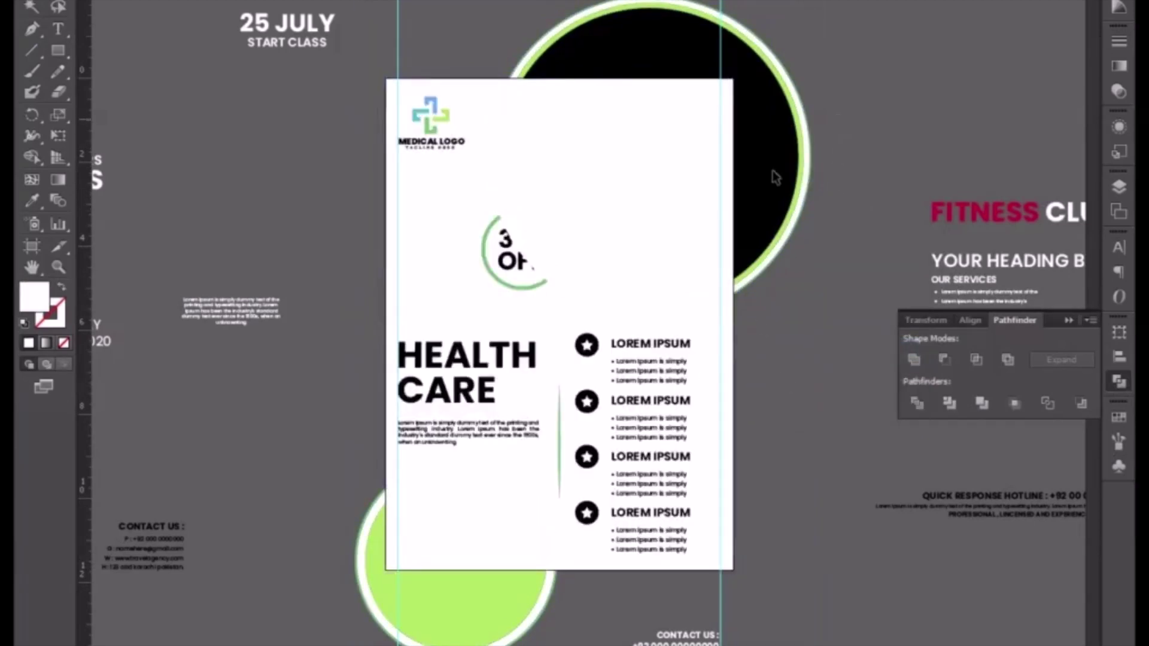
Move the white circle over the top circle and fill it black.
{"action": "left_click", "coordinate": [617, 204]}
{"action": "left_click_drag", "start_coordinate": [610, 191], "coordinate": [534, 83]}
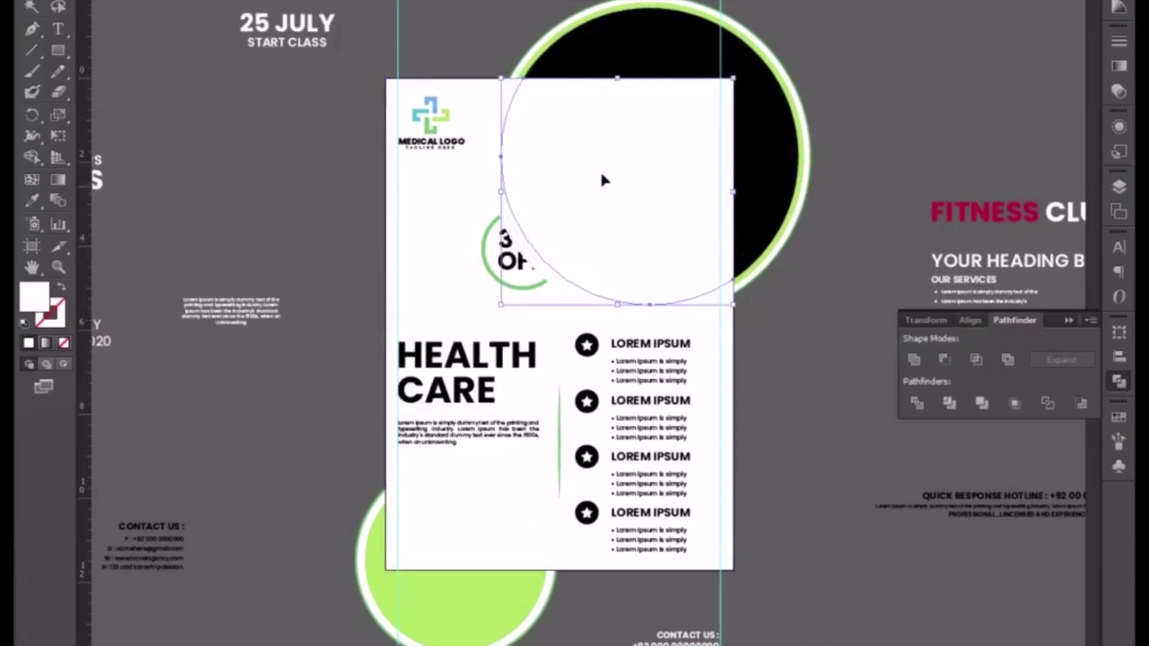
{"action": "key", "text": "i"}
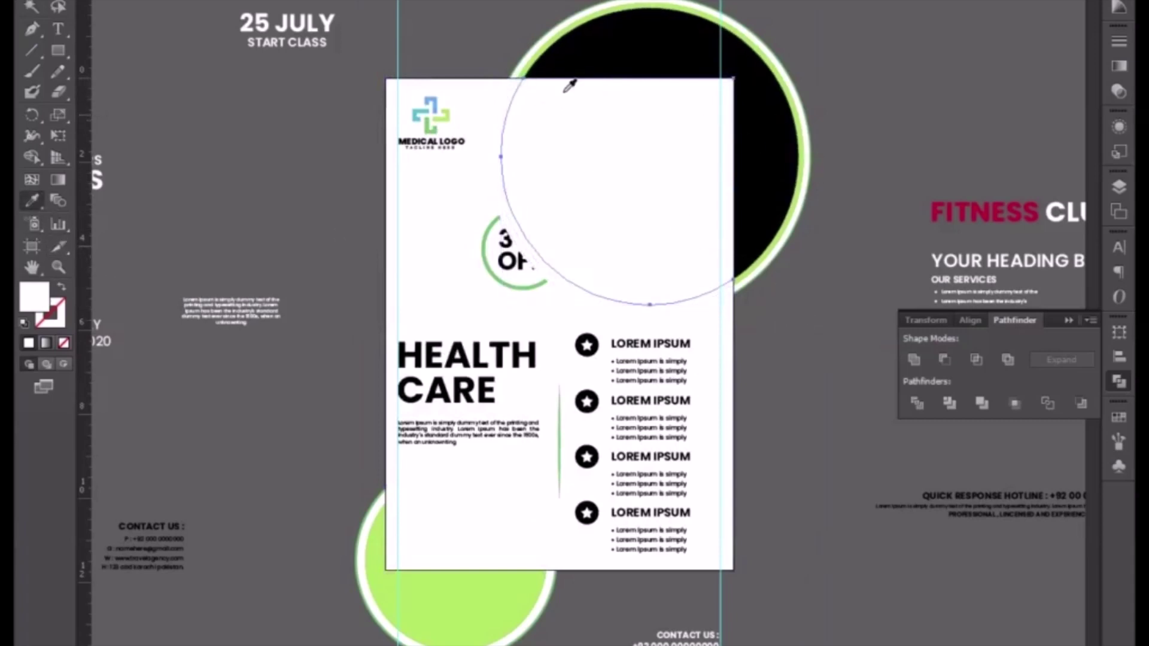
{"action": "left_click", "coordinate": [592, 62]}
{"action": "key", "text": "v"}
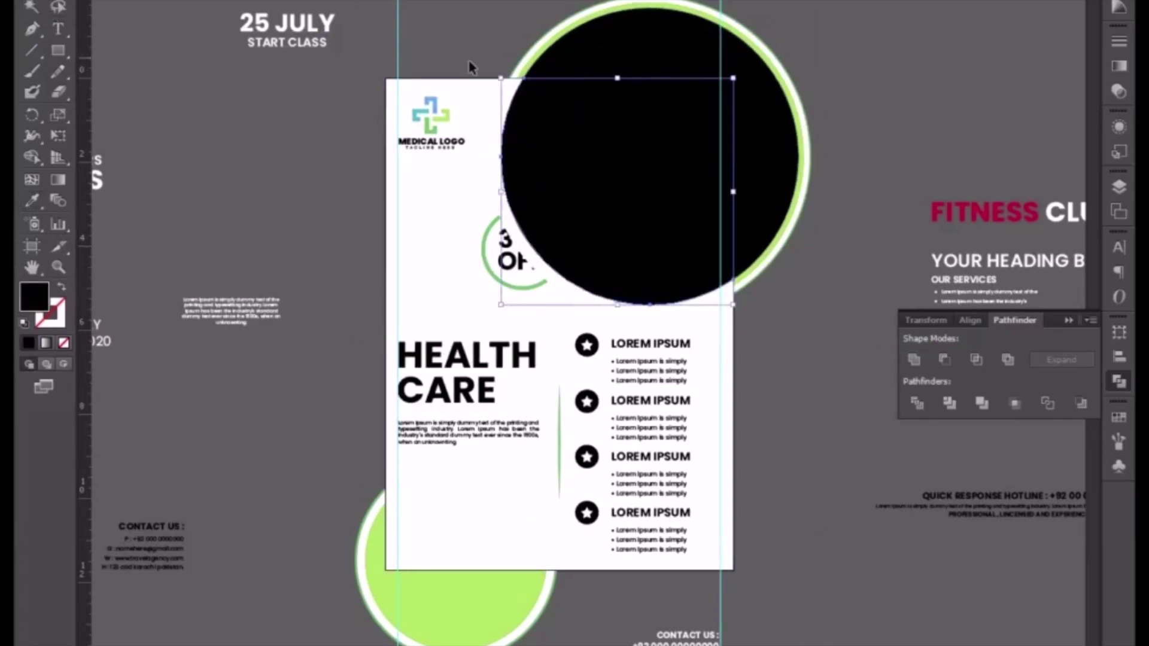
Apply the black fill and the green ring's colour to the top circle.
{"action": "left_click", "coordinate": [513, 82]}
{"action": "left_click", "coordinate": [31, 202]}
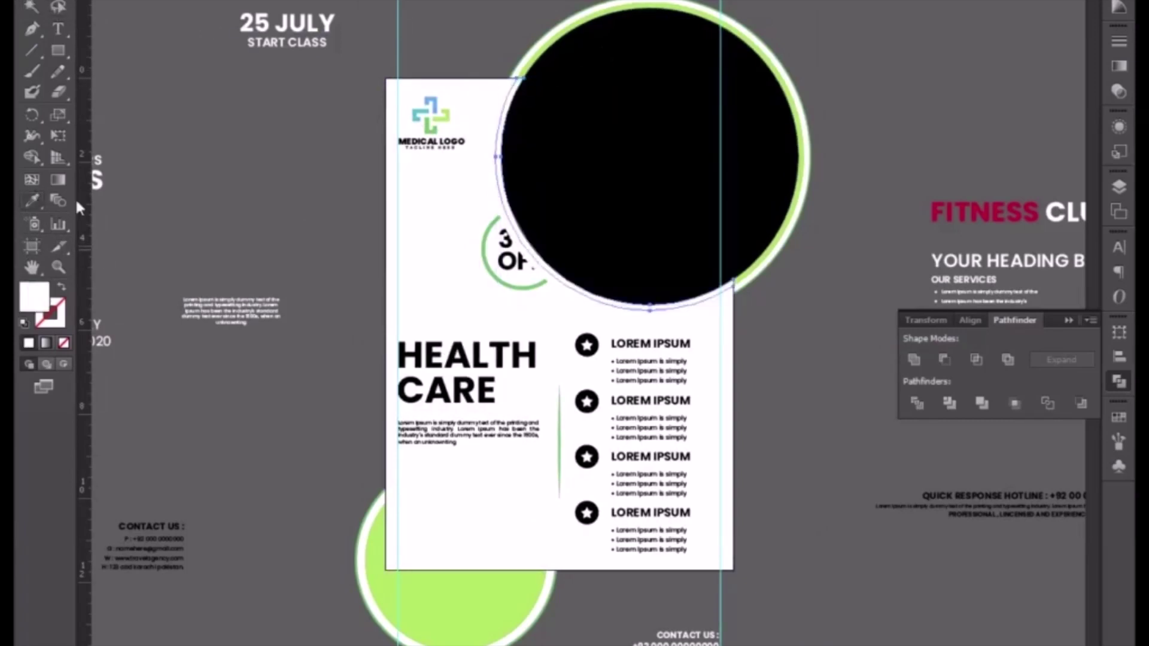
{"action": "left_click", "coordinate": [541, 63]}
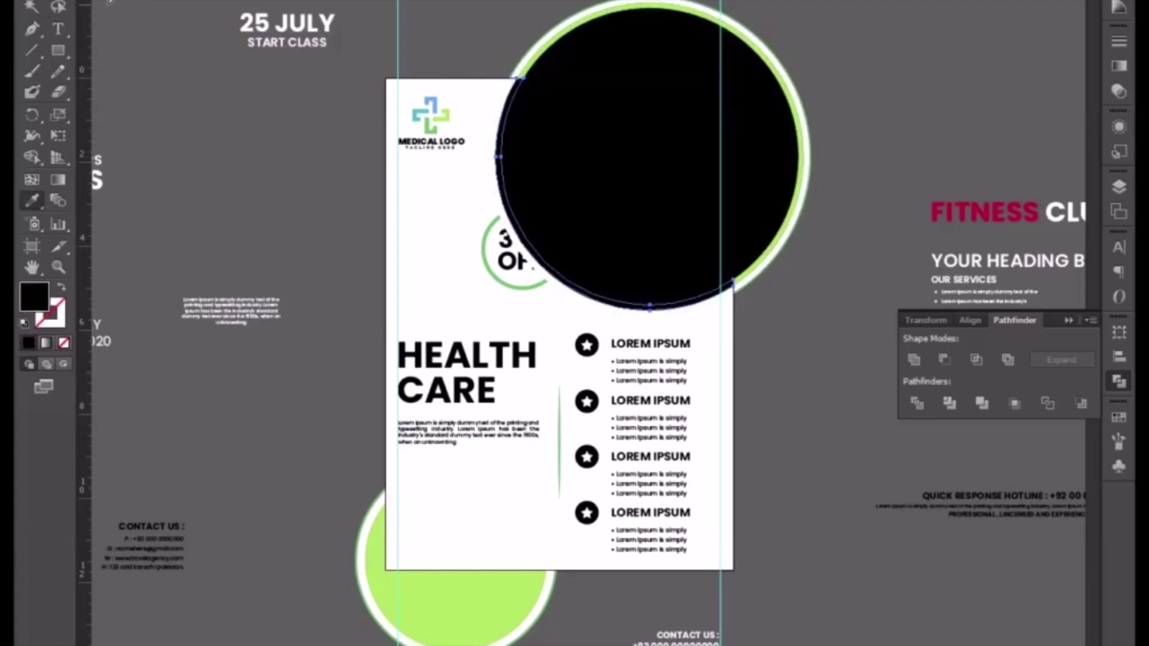
{"action": "left_click", "coordinate": [804, 120]}
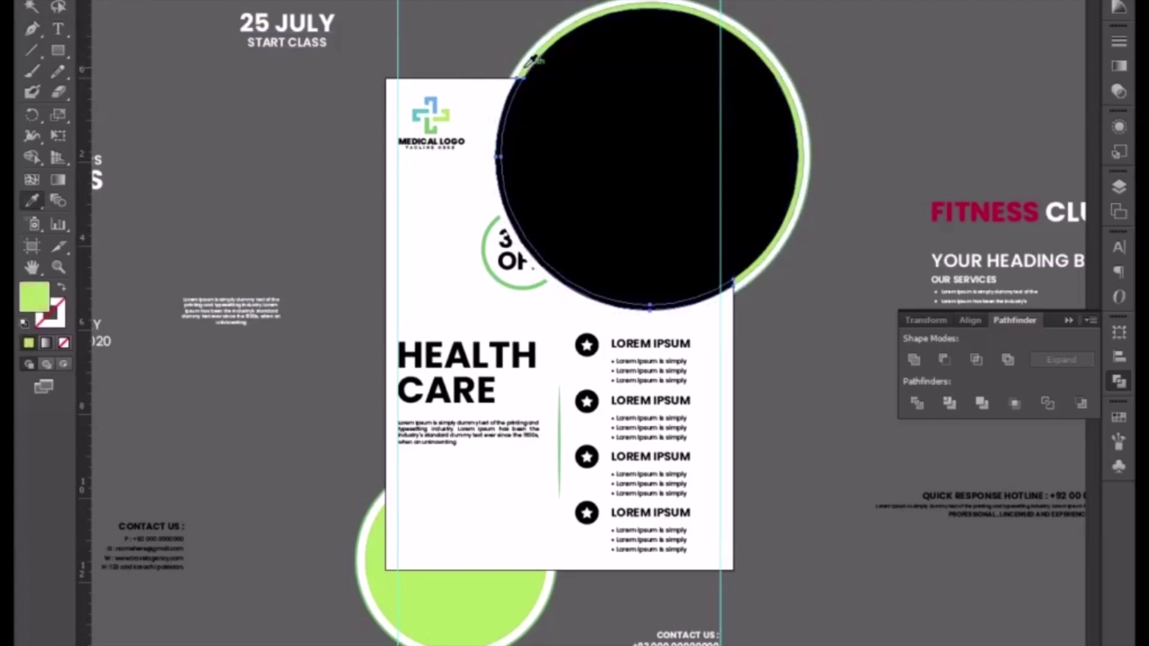
{"action": "key", "text": "v"}
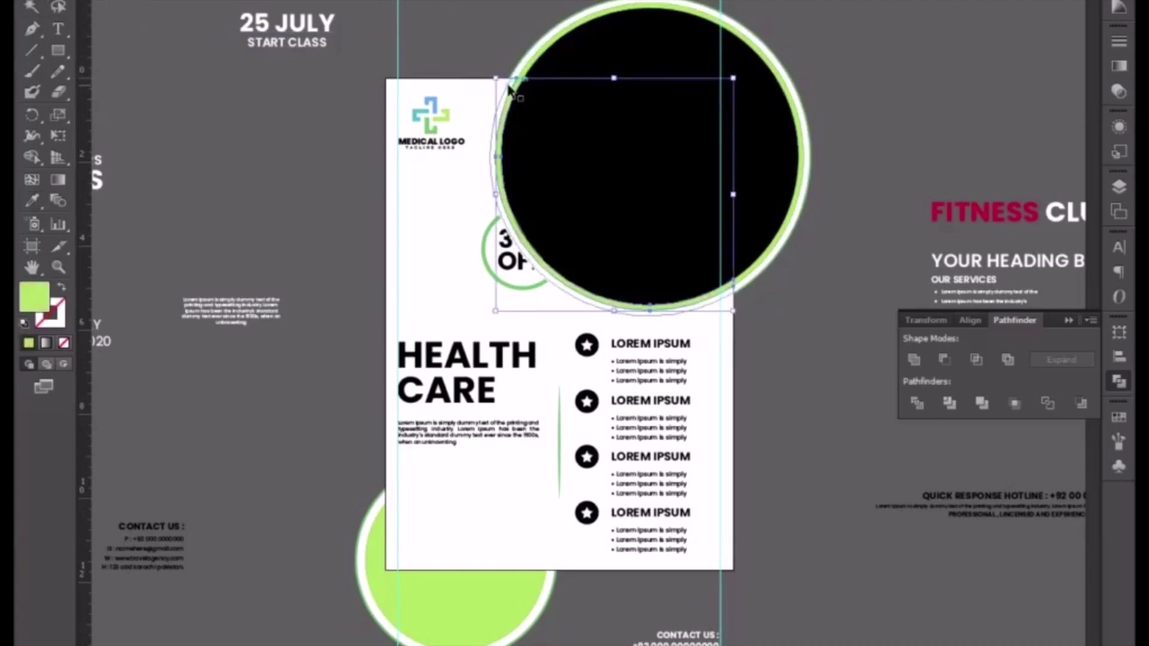
{"action": "left_click", "coordinate": [508, 84]}
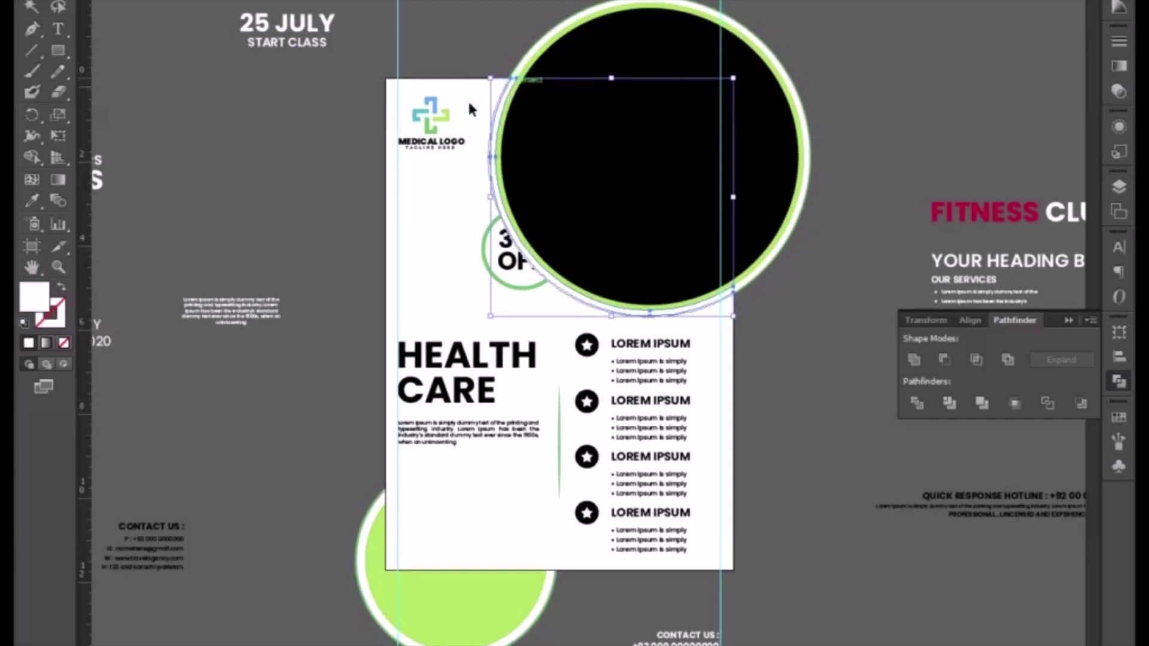
{"action": "left_click", "coordinate": [503, 97]}
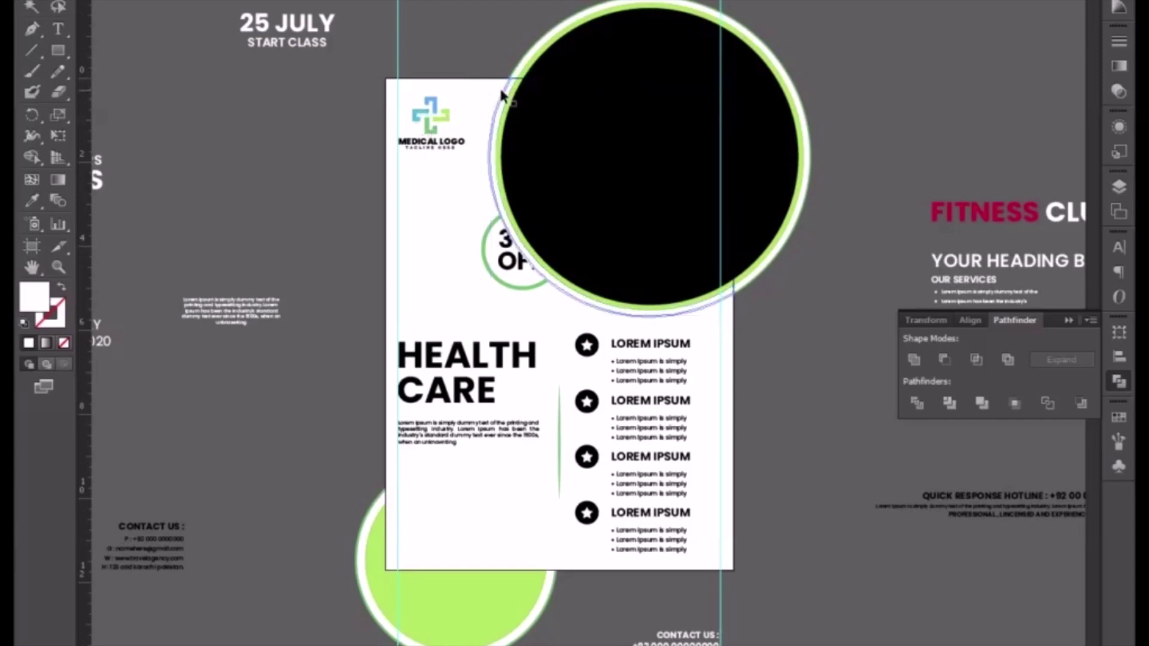
{"action": "left_click", "coordinate": [502, 96]}
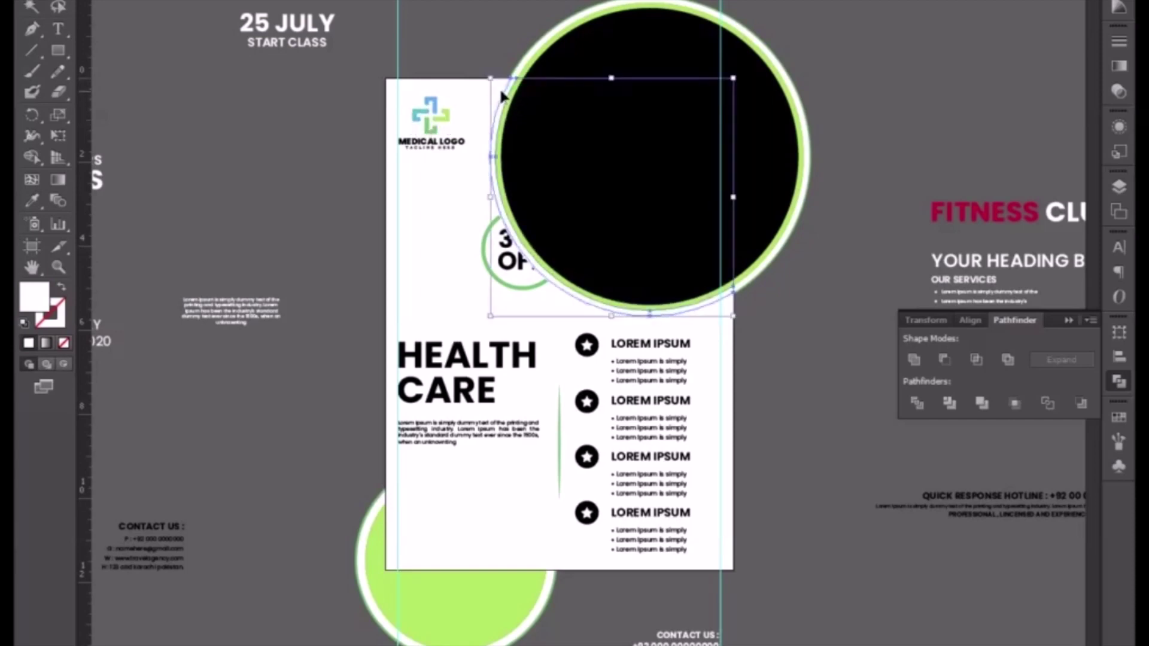
{"action": "scroll", "coordinate": [686, 342], "scroll_direction": "up", "scroll_amount": 2}
Colour the thin outline circle with the ring's green.
{"action": "scroll", "coordinate": [686, 341], "scroll_direction": "up", "scroll_amount": 1}
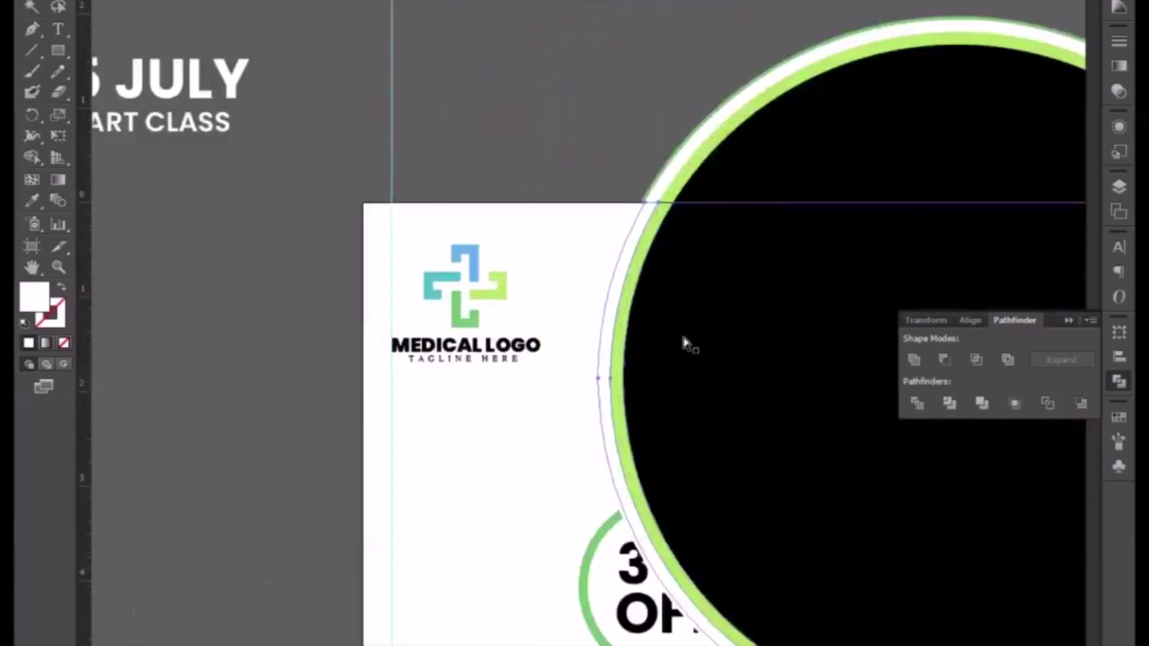
{"action": "scroll", "coordinate": [686, 341], "scroll_direction": "up", "scroll_amount": 1}
{"action": "left_click", "coordinate": [646, 158]}
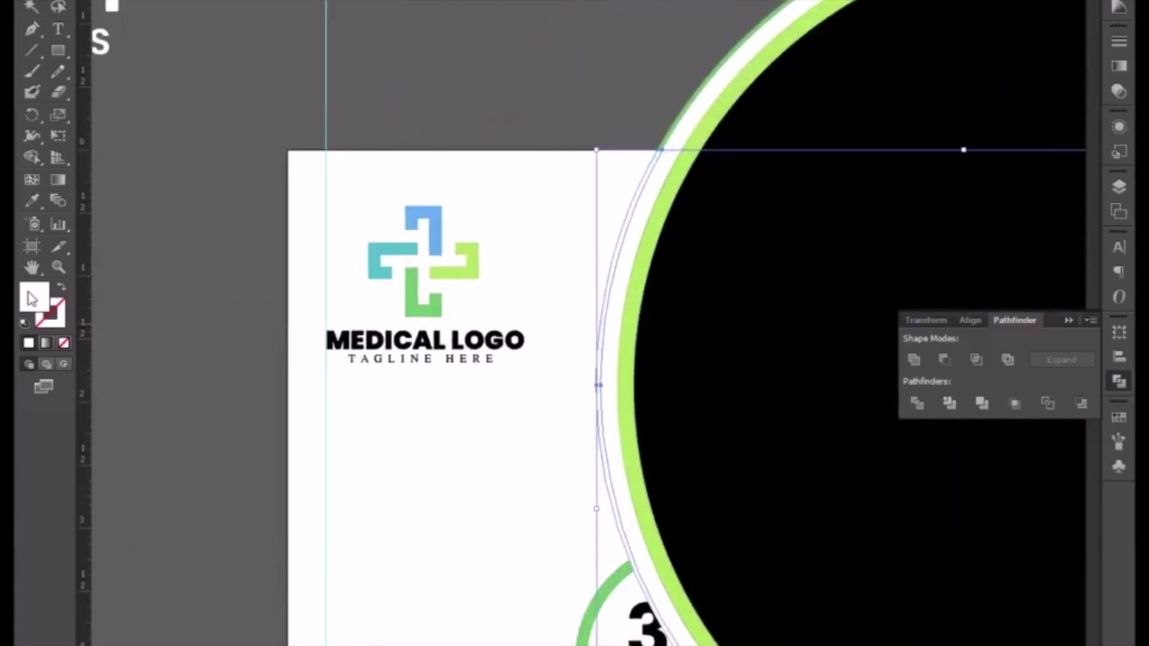
{"action": "left_click", "coordinate": [32, 201]}
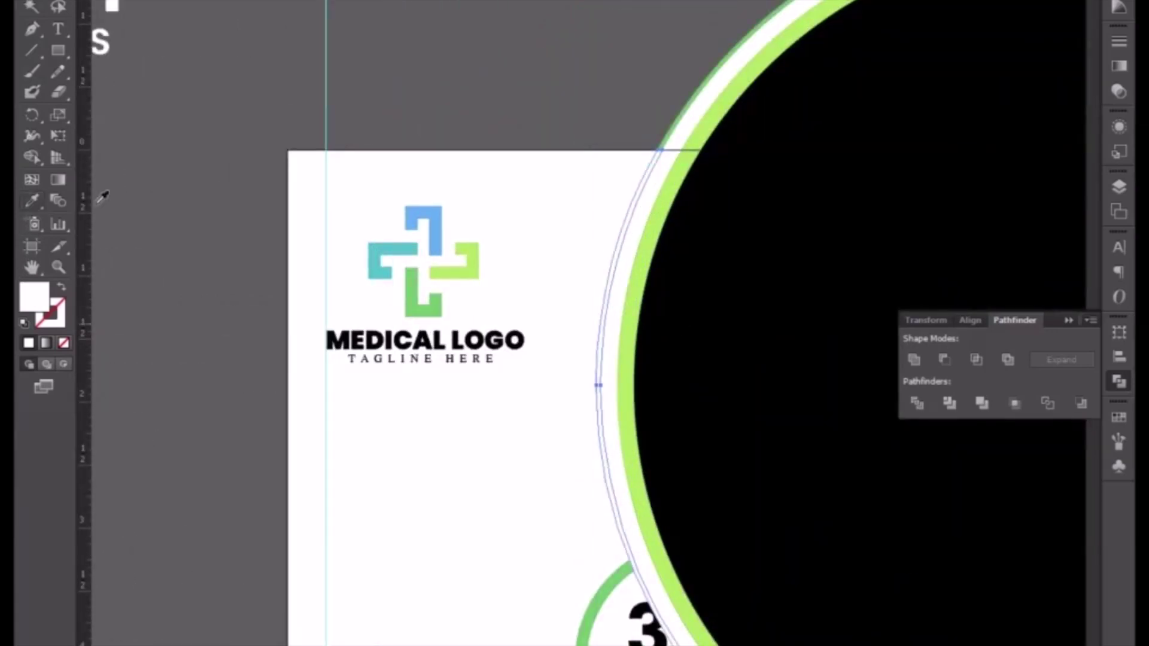
{"action": "left_click", "coordinate": [679, 122]}
Clip the big top circle to the flyer rectangle with Ctrl+7.
{"action": "key", "text": "v"}
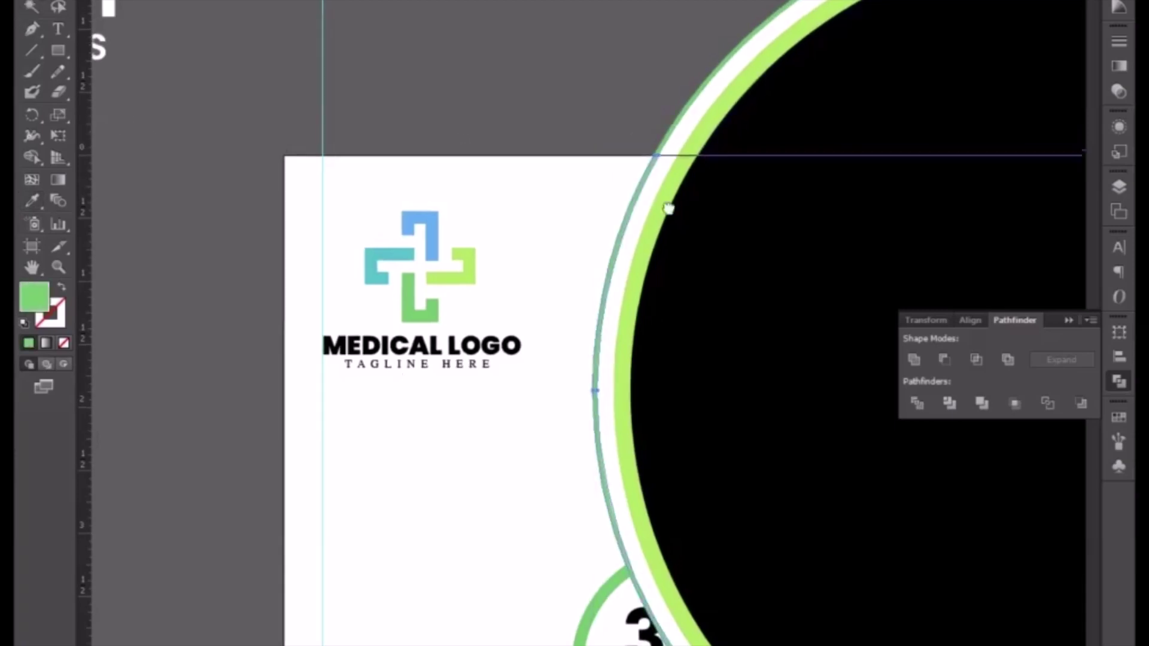
{"action": "left_click_drag", "start_coordinate": [677, 198], "coordinate": [365, 377]}
{"action": "key", "text": "ctrl+minus"}
{"action": "left_click_drag", "start_coordinate": [465, 261], "coordinate": [813, 328]}
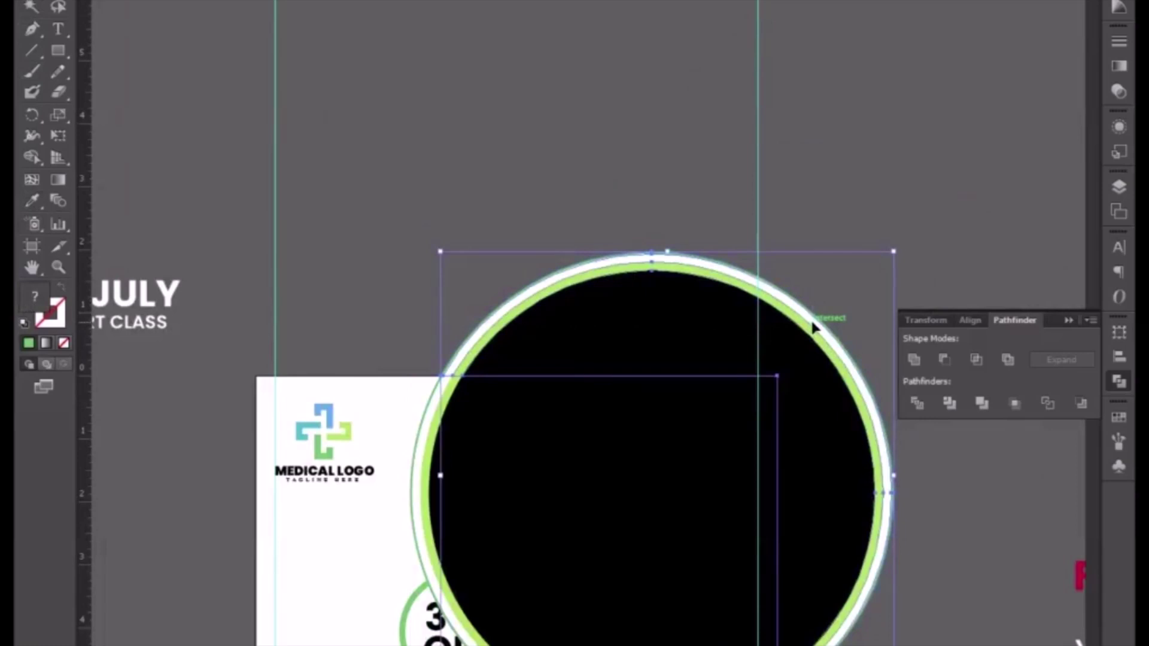
{"action": "key", "text": "ctrl+7"}
{"action": "left_click", "coordinate": [813, 327]}
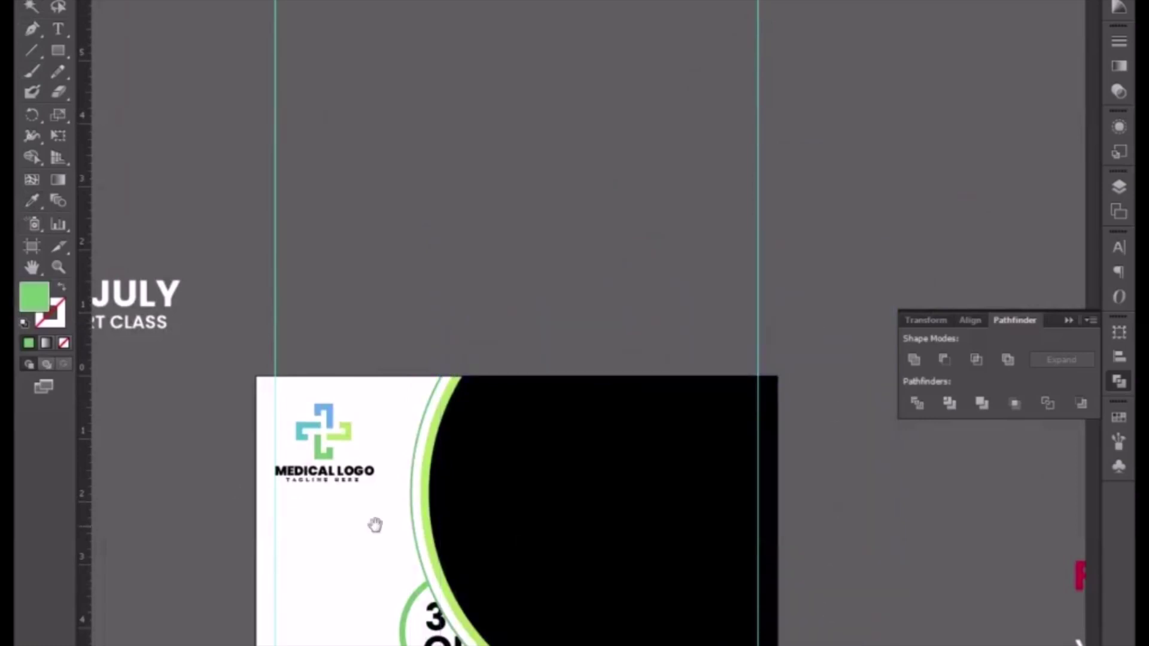
{"action": "left_click_drag", "start_coordinate": [375, 525], "coordinate": [414, 248]}
Bring the 35% OFF badge and its ring to the front.
{"action": "left_click", "coordinate": [473, 382]}
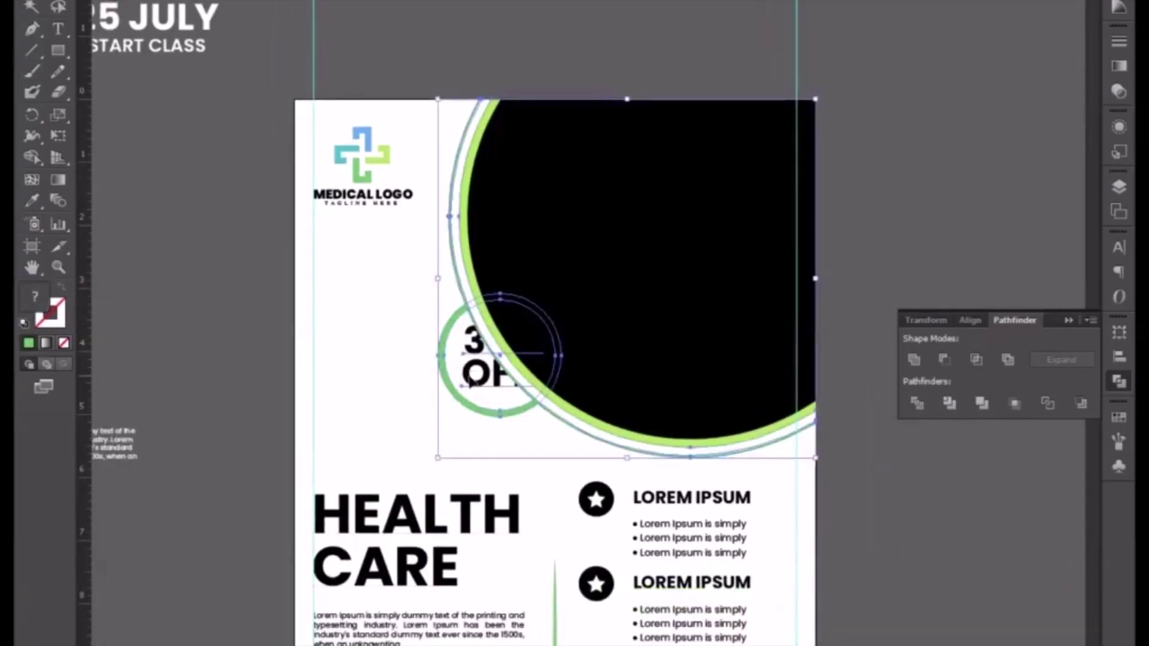
{"action": "left_click", "coordinate": [565, 459]}
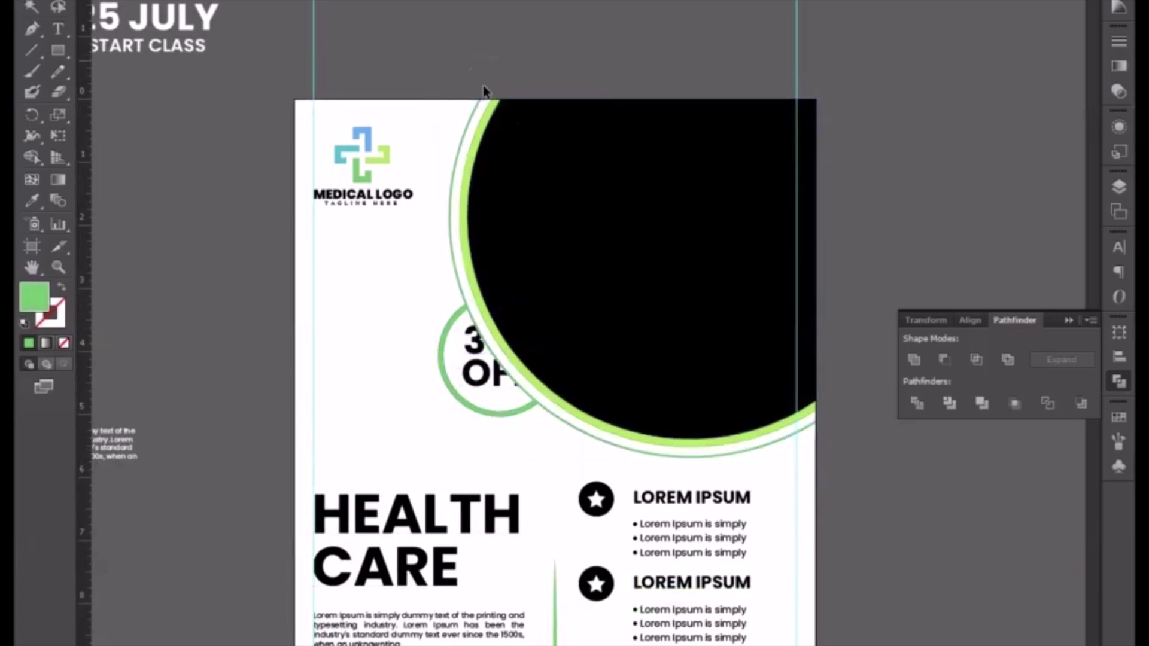
{"action": "left_click", "coordinate": [524, 142]}
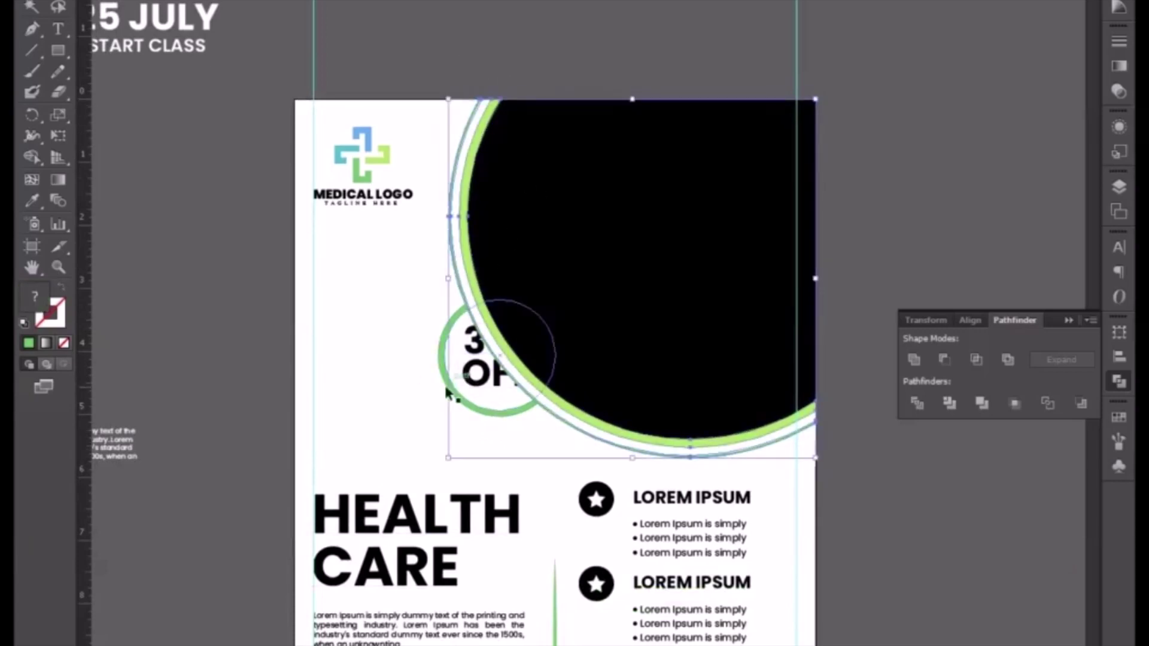
{"action": "left_click", "coordinate": [401, 348]}
{"action": "left_click_drag", "start_coordinate": [466, 421], "coordinate": [469, 425]}
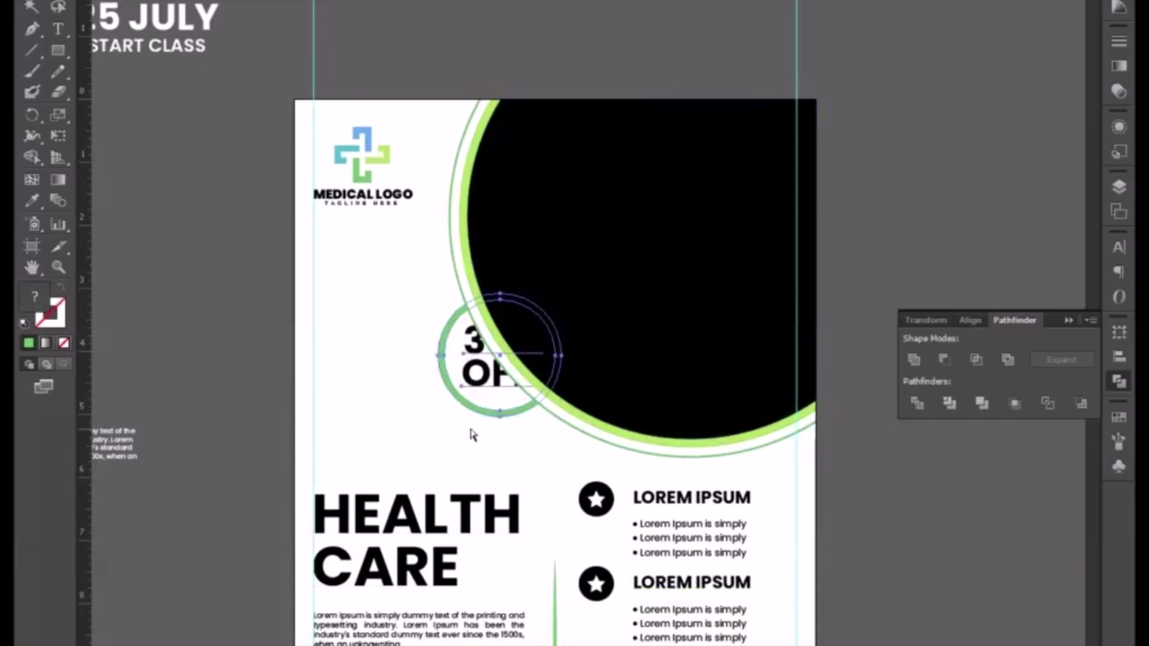
{"action": "right_click", "coordinate": [483, 389]}
{"action": "mouse_move", "coordinate": [530, 533]}
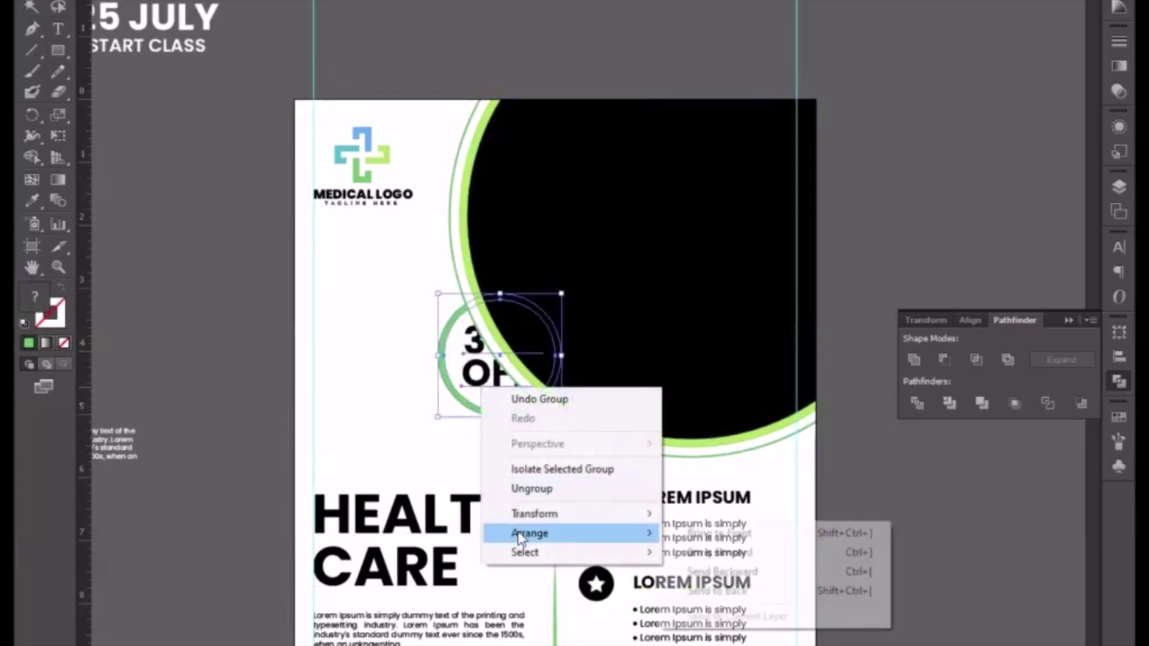
{"action": "left_click", "coordinate": [715, 534]}
{"action": "left_click", "coordinate": [385, 419]}
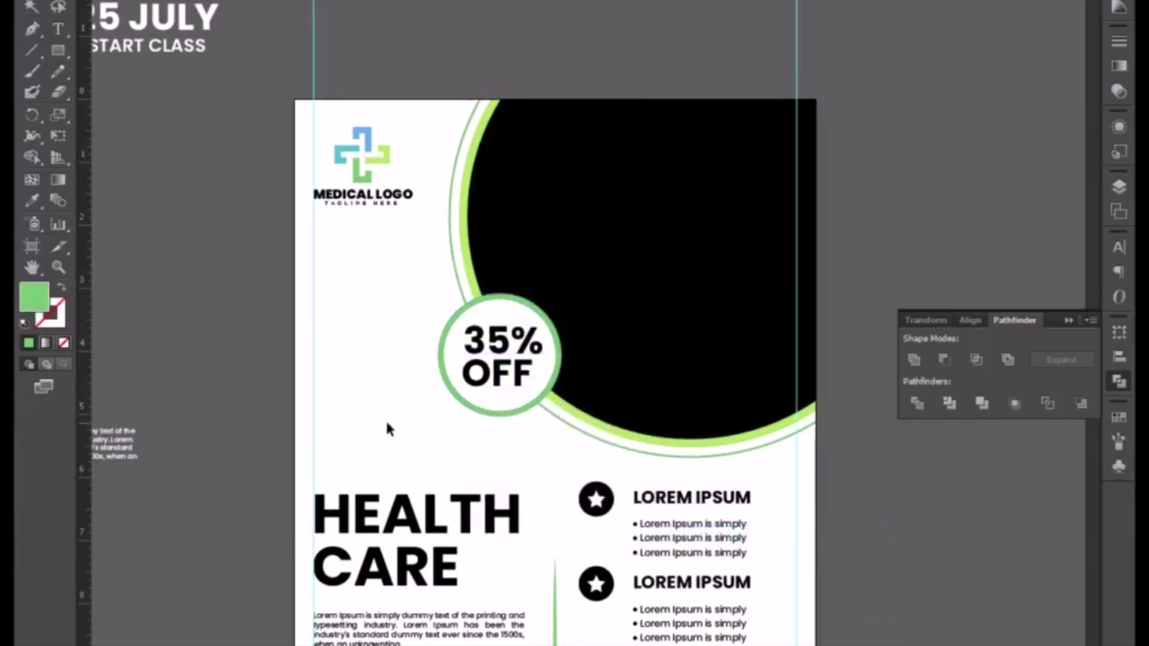
Fill the bottom circle light green and give the larger circle the green ring look.
{"action": "scroll", "coordinate": [386, 426], "scroll_direction": "down", "scroll_amount": 5}
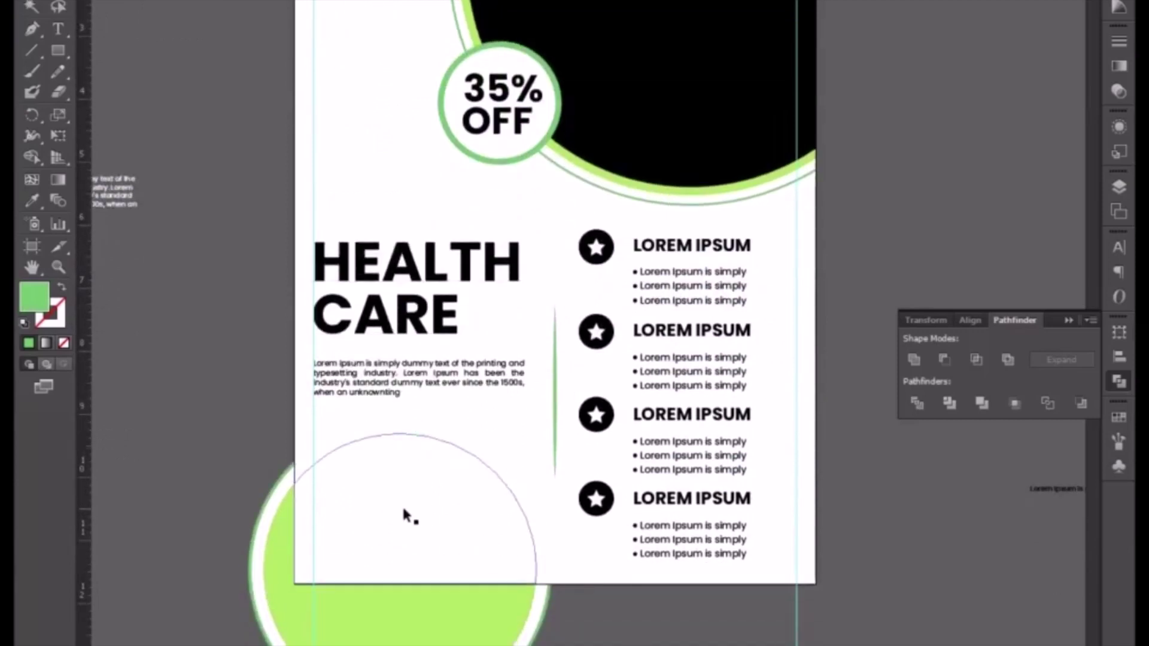
{"action": "left_click", "coordinate": [405, 513]}
{"action": "left_click", "coordinate": [31, 193]}
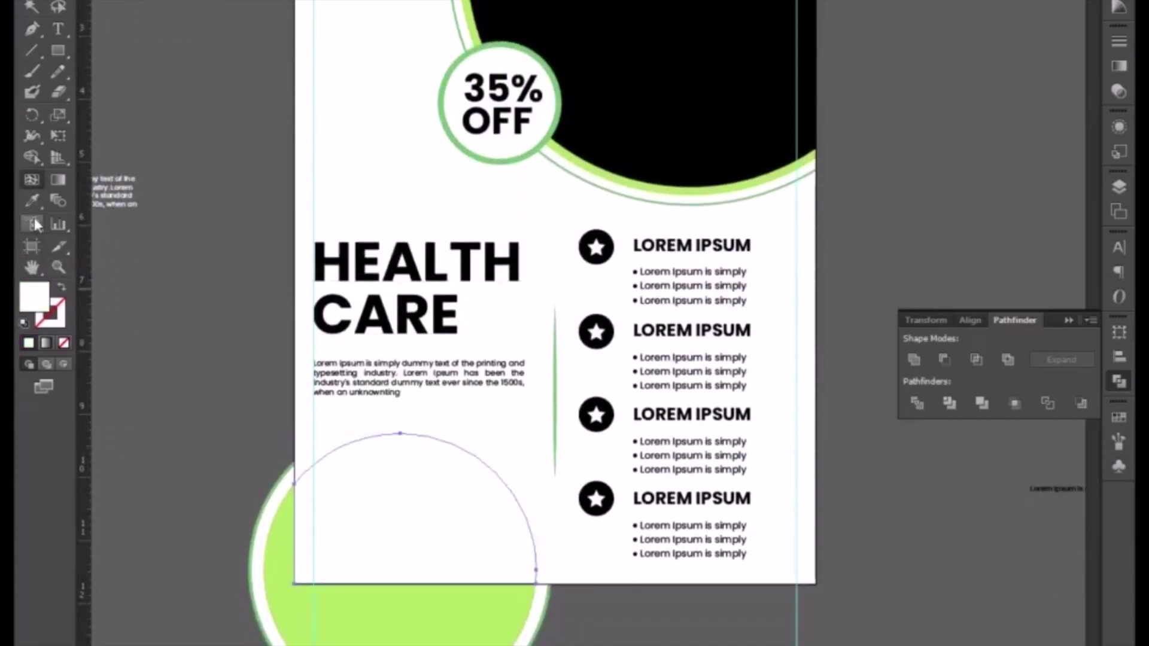
{"action": "left_click", "coordinate": [366, 607]}
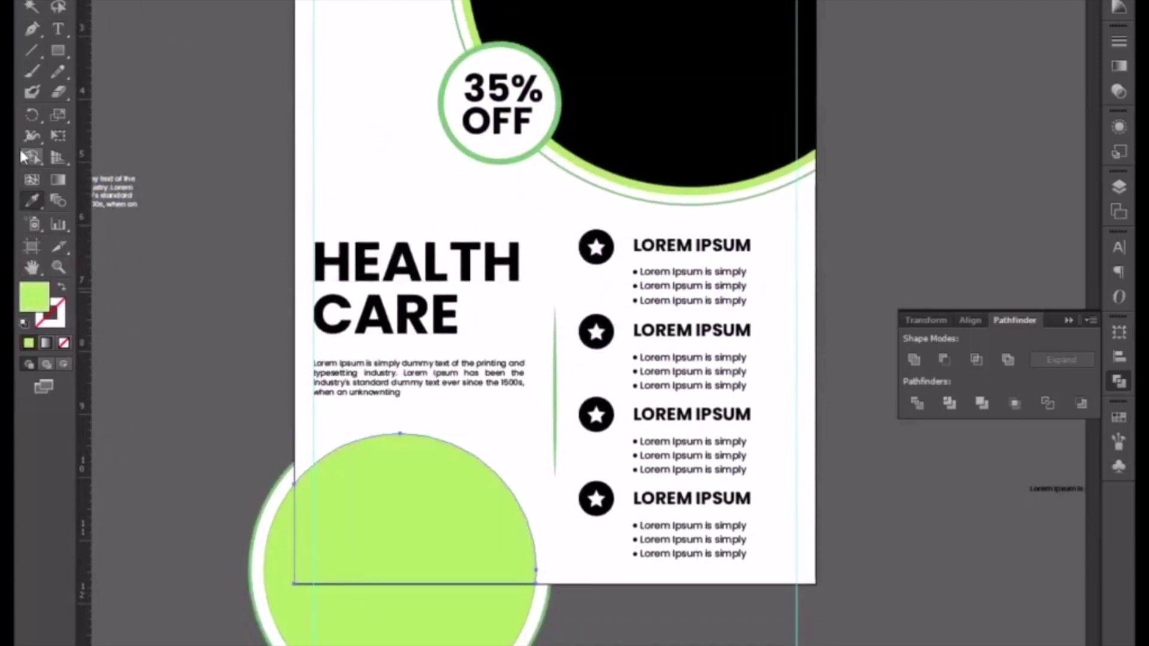
{"action": "scroll", "coordinate": [389, 326], "scroll_direction": "down", "scroll_amount": 3}
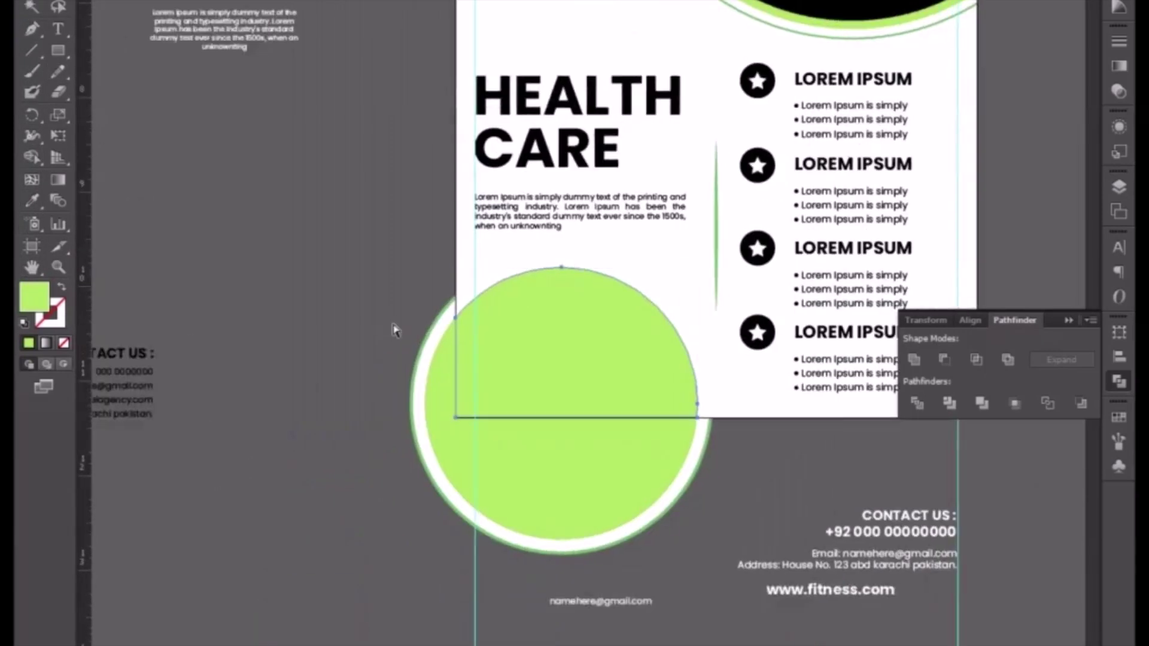
{"action": "key", "text": "ctrl+plus"}
{"action": "left_click", "coordinate": [346, 208]}
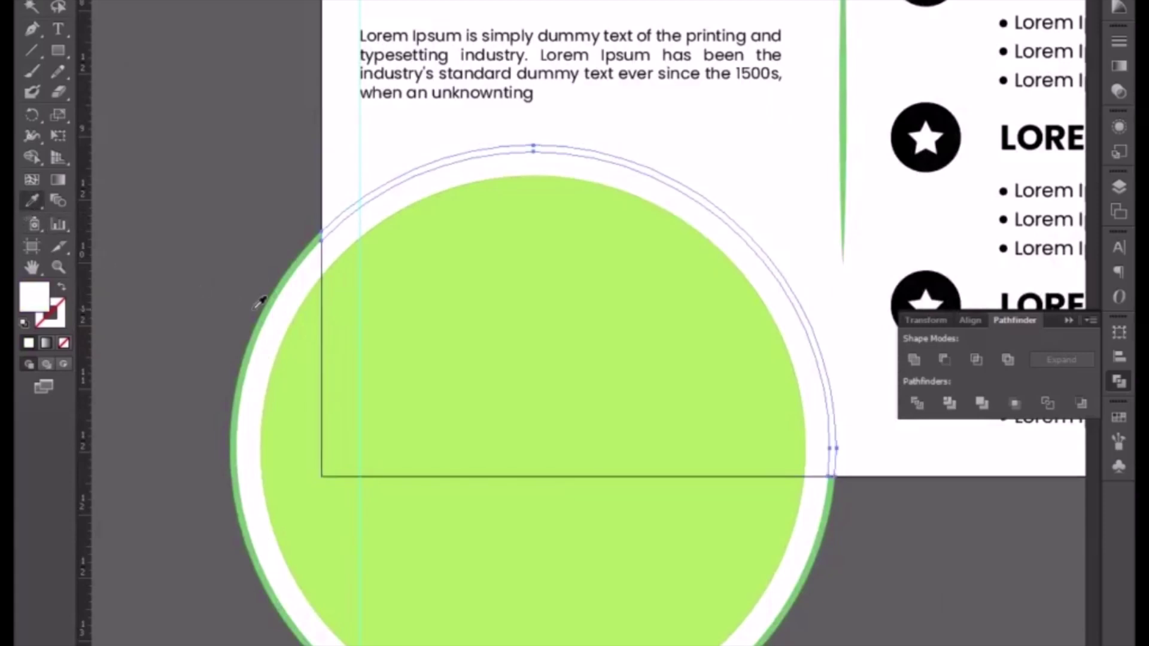
{"action": "left_click", "coordinate": [272, 301]}
{"action": "key", "text": "v"}
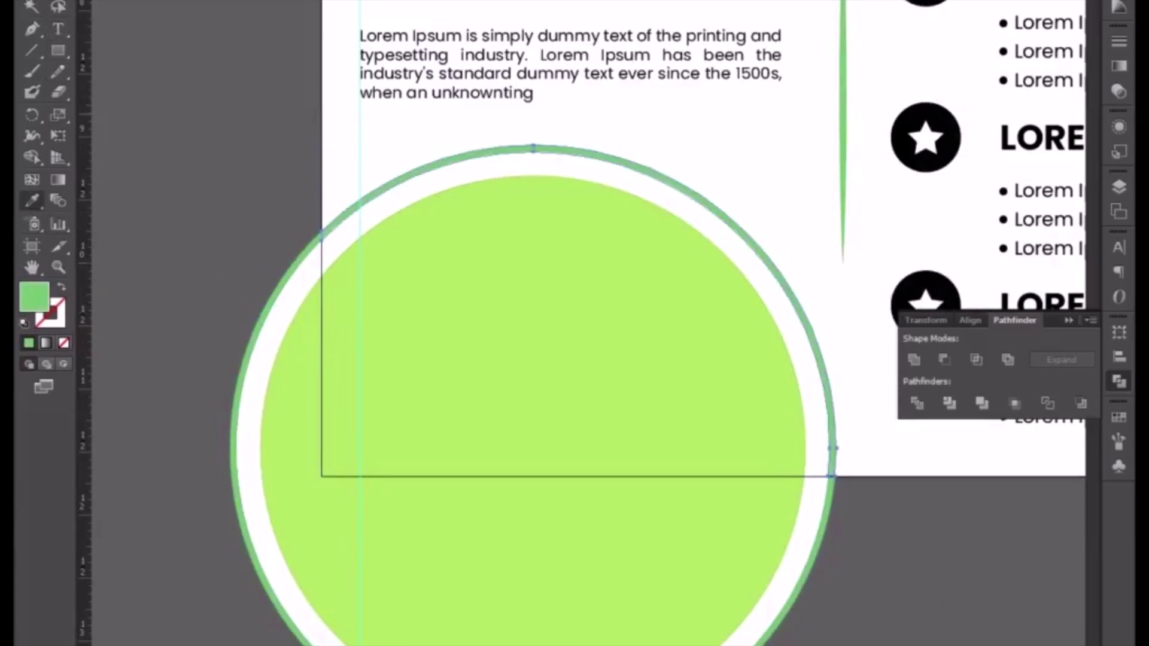
Clip the bottom circles to the flyer's edge with Ctrl+7 and zoom out.
{"action": "left_click_drag", "start_coordinate": [210, 351], "coordinate": [276, 478]}
{"action": "key", "text": "ctrl+7"}
{"action": "left_click", "coordinate": [276, 482]}
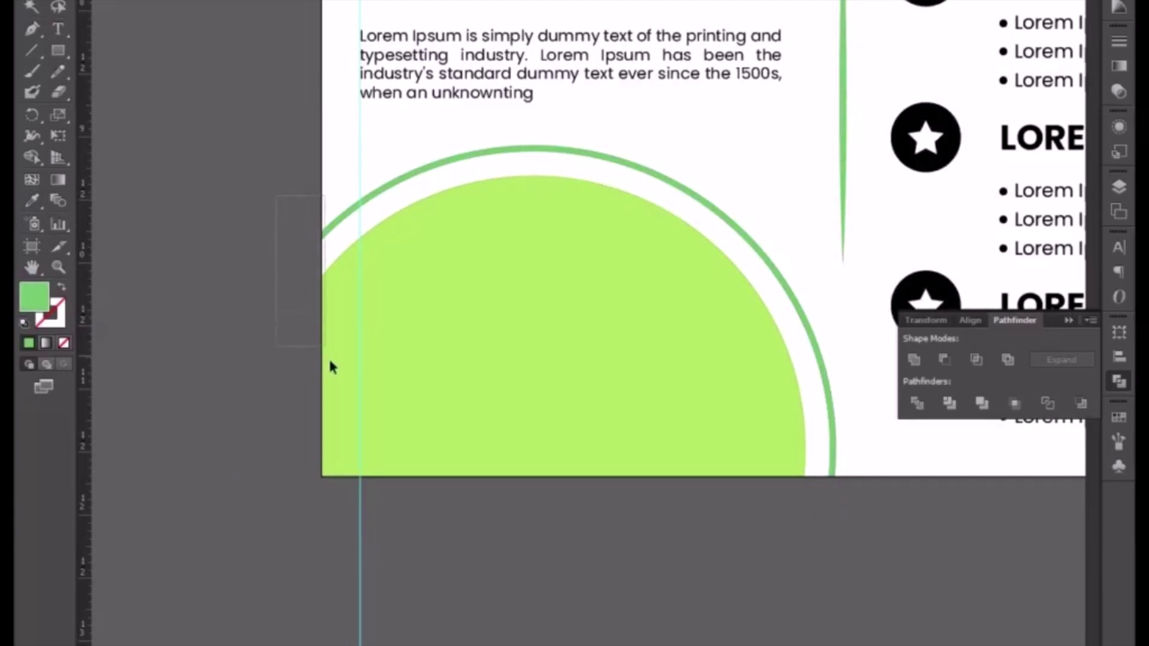
{"action": "left_click", "coordinate": [352, 423]}
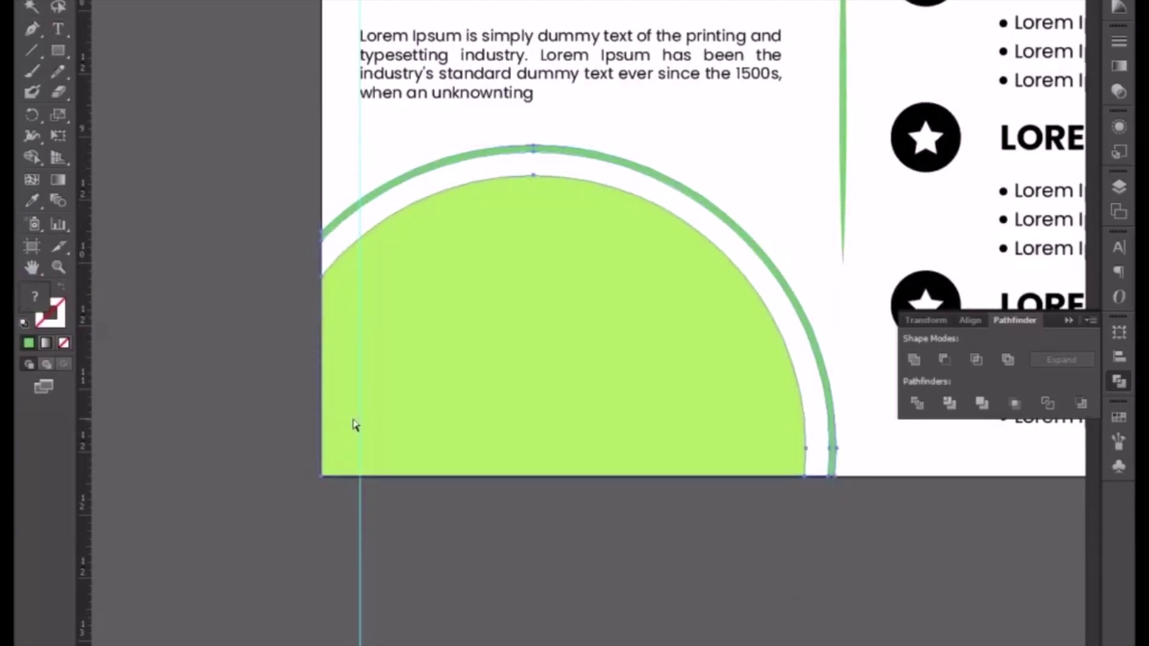
{"action": "key", "text": "ctrl+minus"}
{"action": "key", "text": "ctrl+minus"}
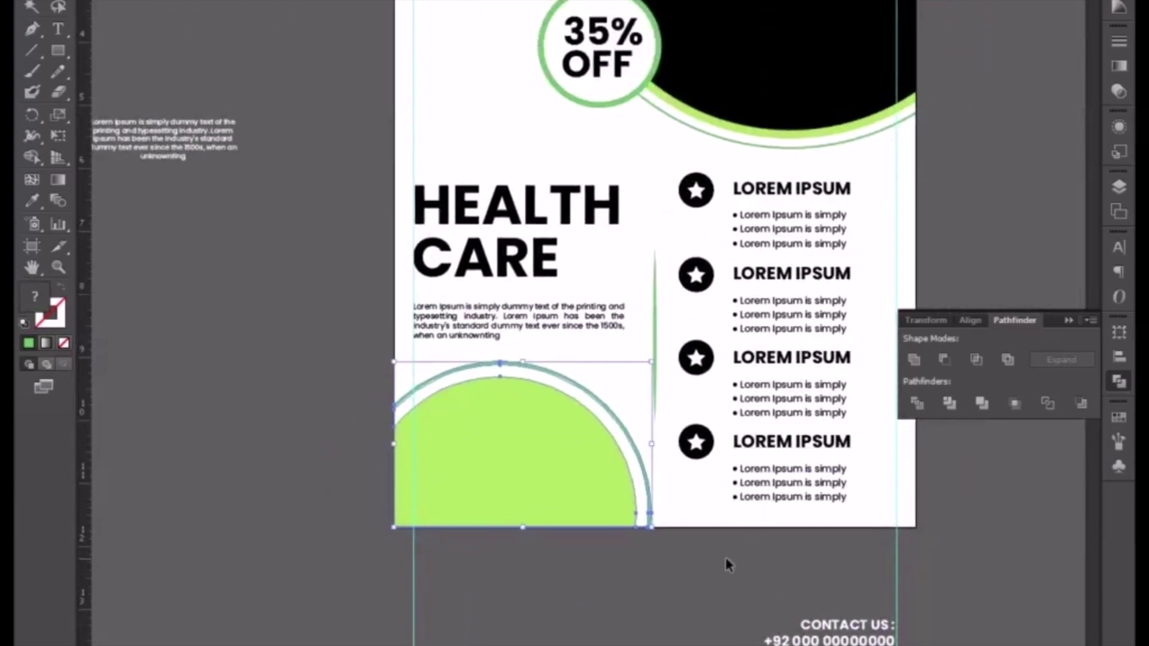
Colour the first LOREM IPSUM heading with the circle outline's green.
{"action": "left_click", "coordinate": [725, 557]}
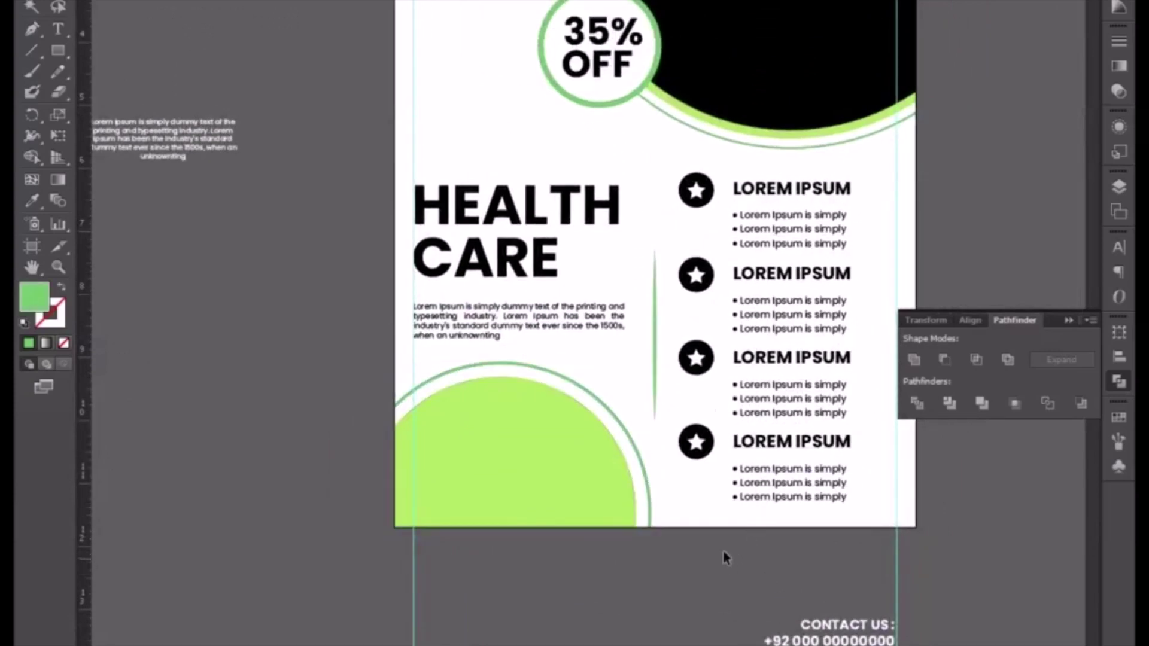
{"action": "left_click", "coordinate": [786, 190]}
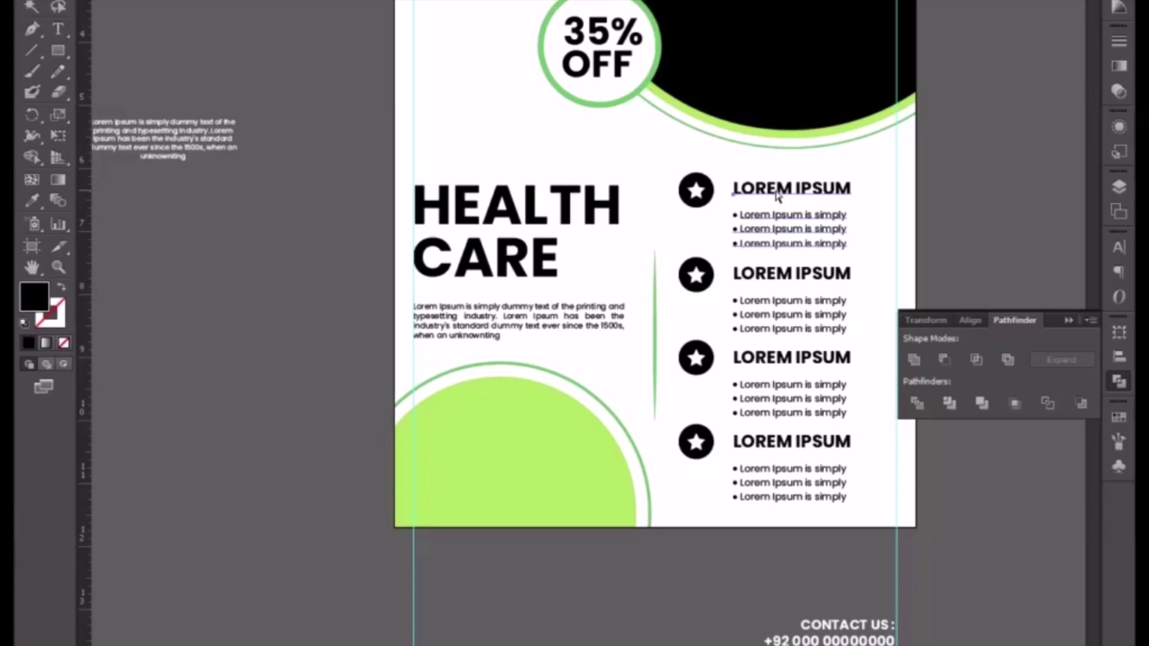
{"action": "key", "text": "t"}
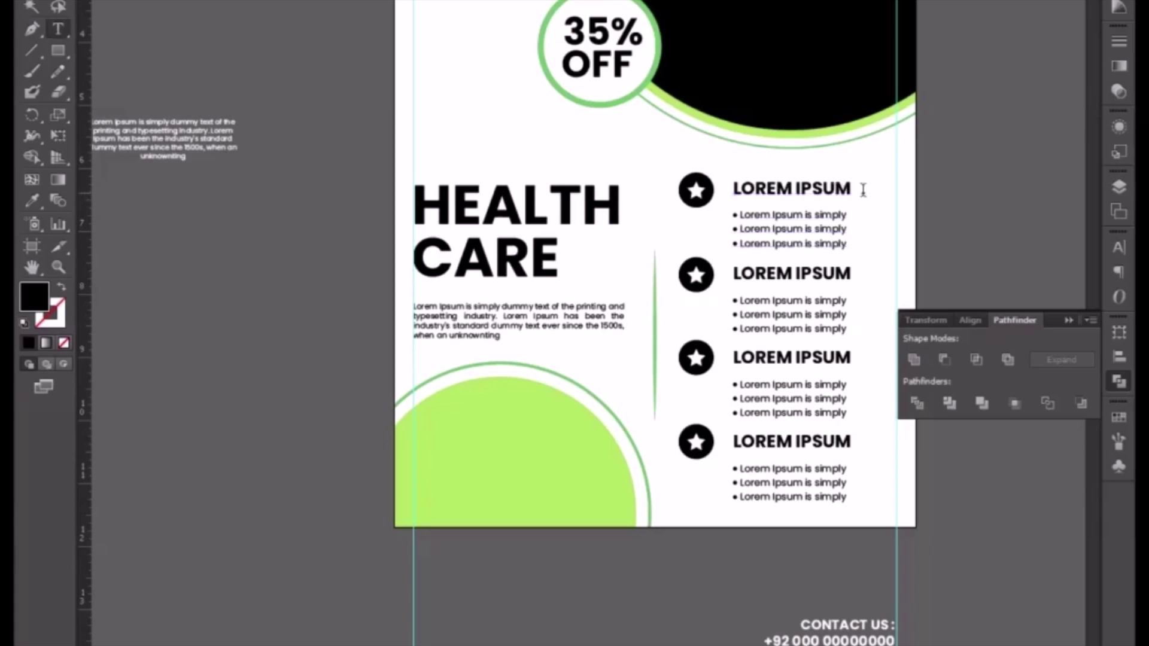
{"action": "left_click_drag", "start_coordinate": [857, 184], "coordinate": [651, 208]}
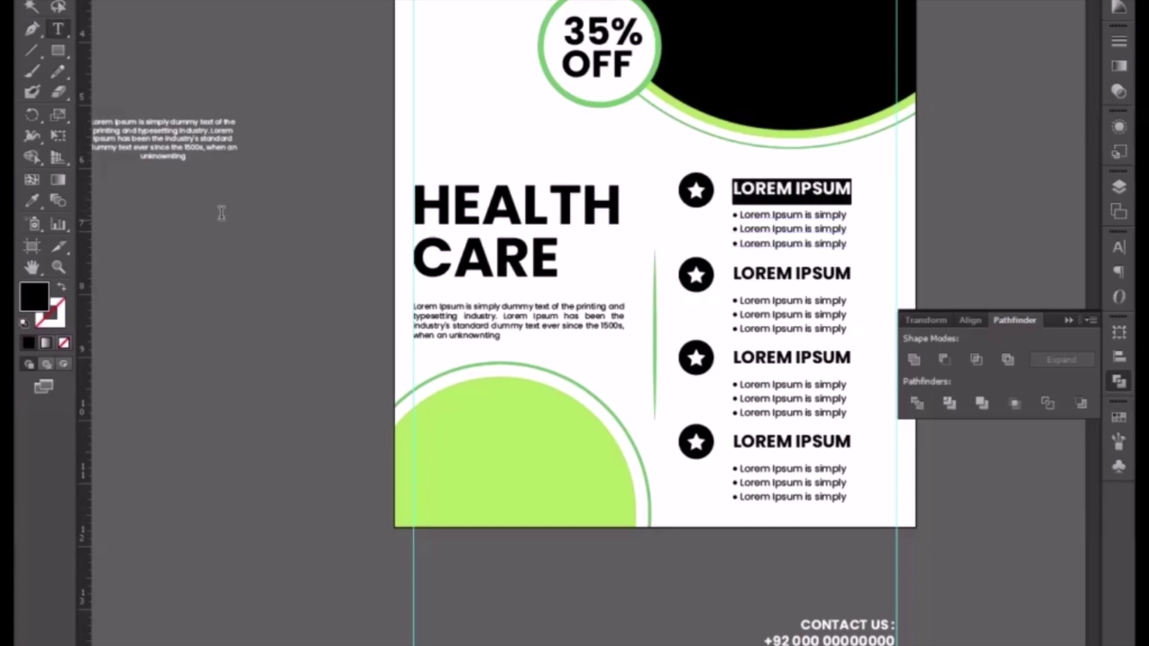
{"action": "left_click", "coordinate": [33, 199]}
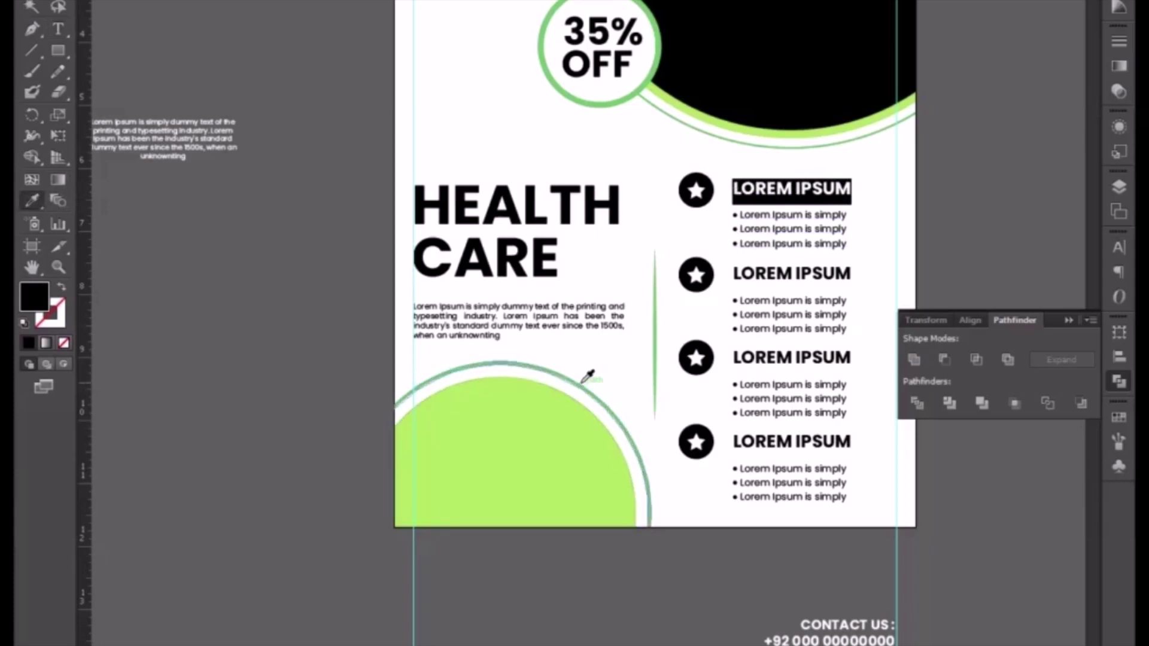
{"action": "left_click", "coordinate": [582, 381]}
{"action": "key", "text": "v"}
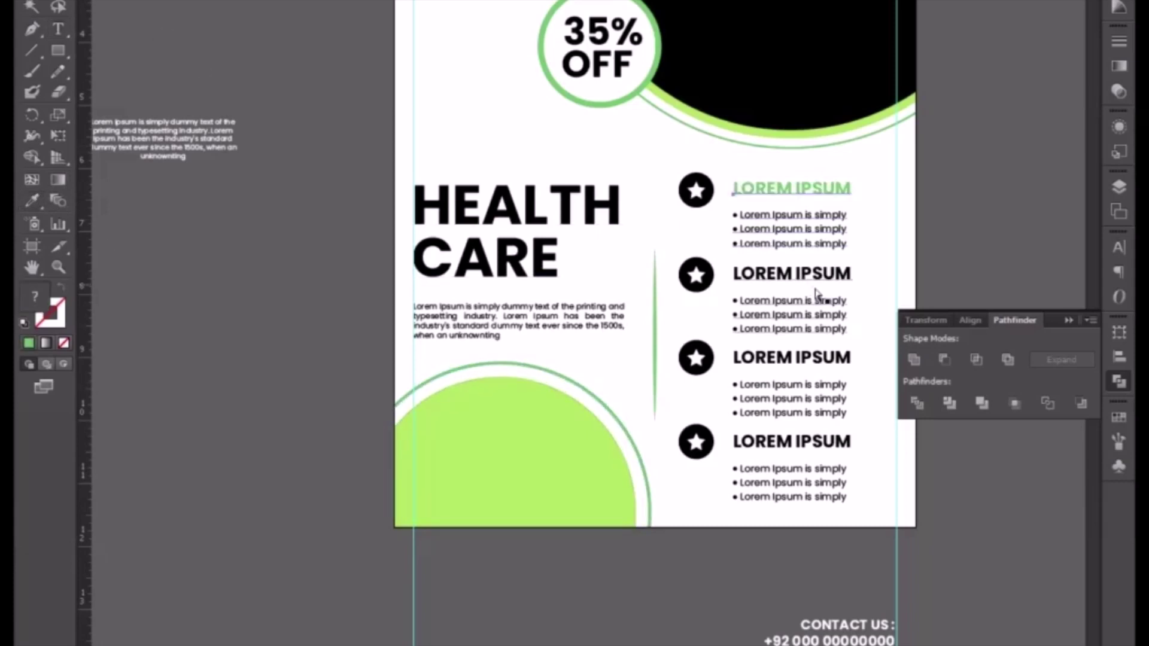
Colour the second and third LOREM IPSUM headings the same outline green.
{"action": "triple_click", "coordinate": [812, 276]}
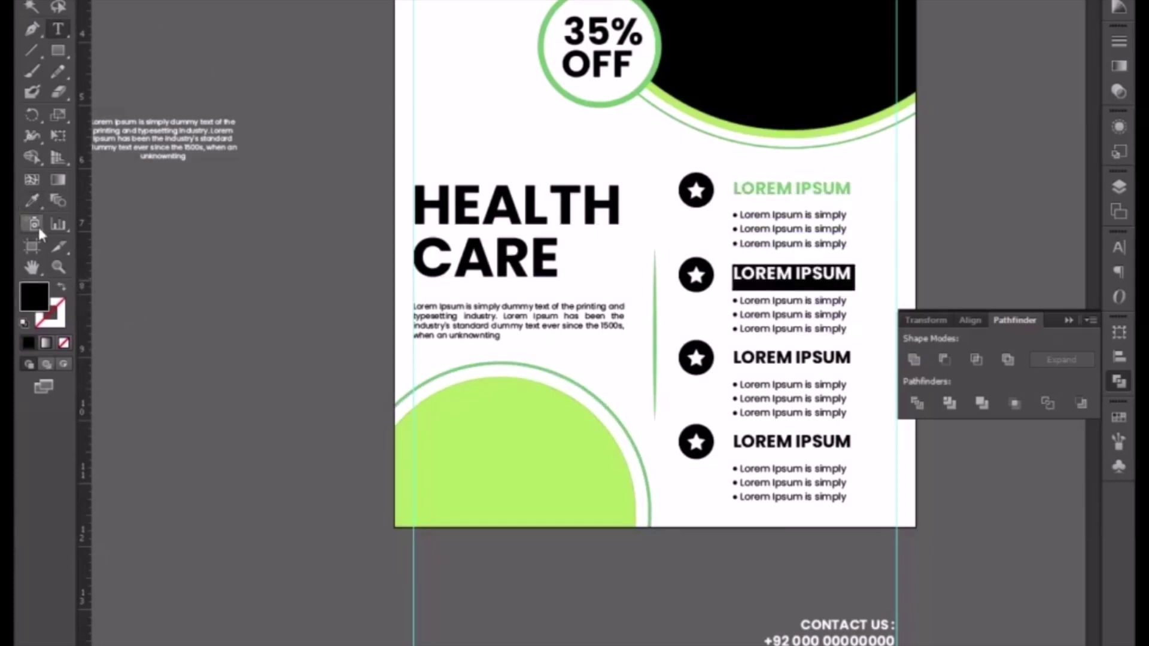
{"action": "left_click", "coordinate": [33, 199]}
{"action": "left_click", "coordinate": [576, 378]}
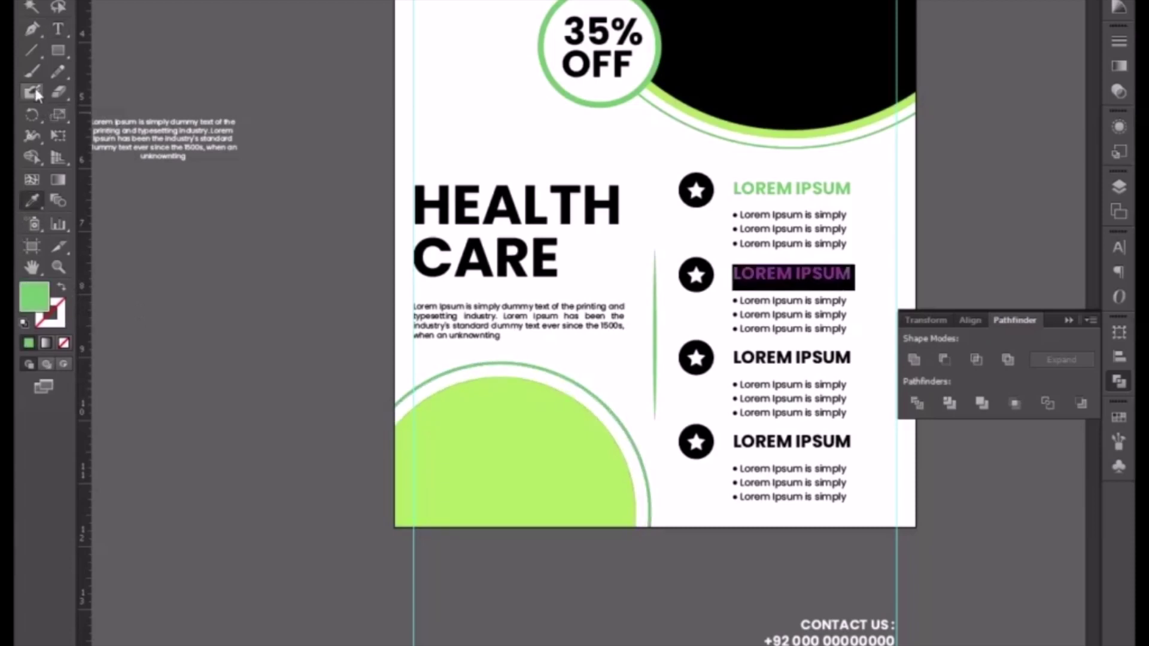
{"action": "key", "text": "v"}
{"action": "double_click", "coordinate": [772, 357]}
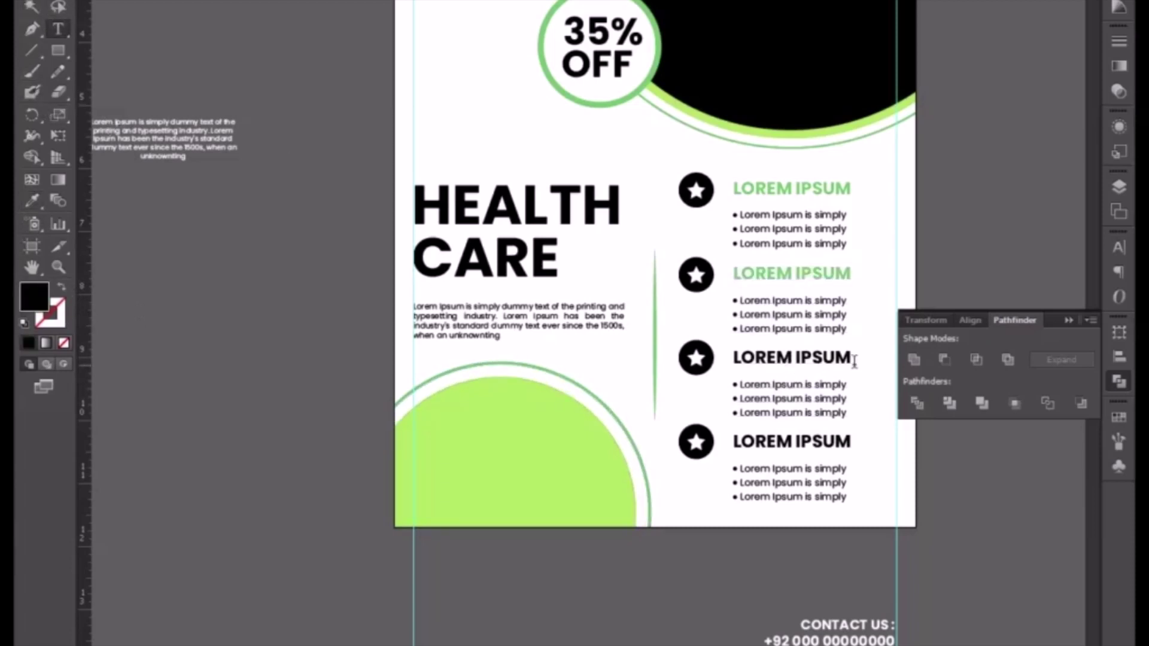
{"action": "key", "text": "shift+Left"}
{"action": "key", "text": "shift+Left"}
{"action": "key", "text": "shift+Left"}
{"action": "left_click", "coordinate": [728, 357], "text": "shift"}
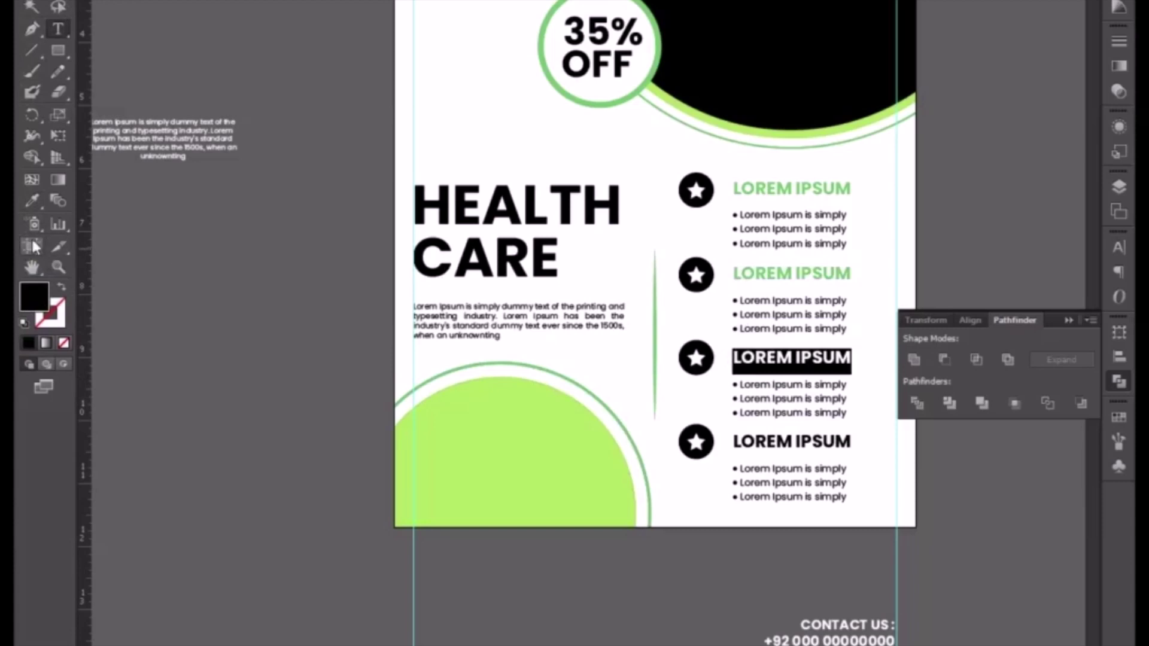
{"action": "left_click", "coordinate": [32, 201]}
{"action": "left_click", "coordinate": [551, 366]}
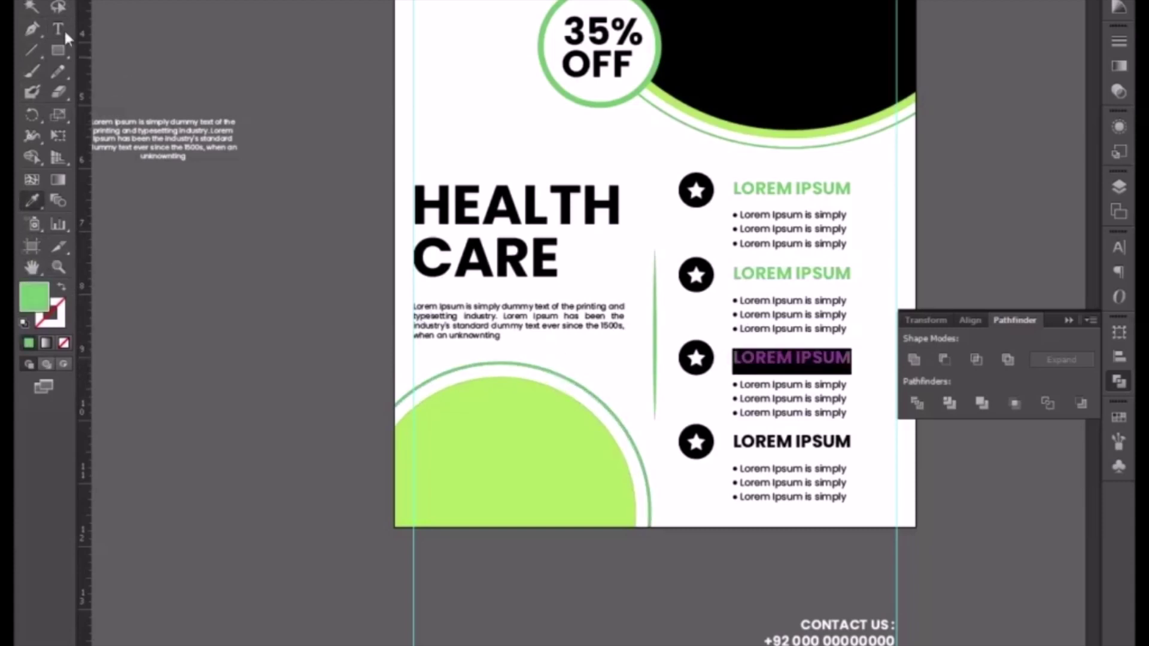
{"action": "left_click", "coordinate": [58, 29]}
Sample a colour near the circle onto the fourth LOREM IPSUM heading.
{"action": "left_click", "coordinate": [803, 440]}
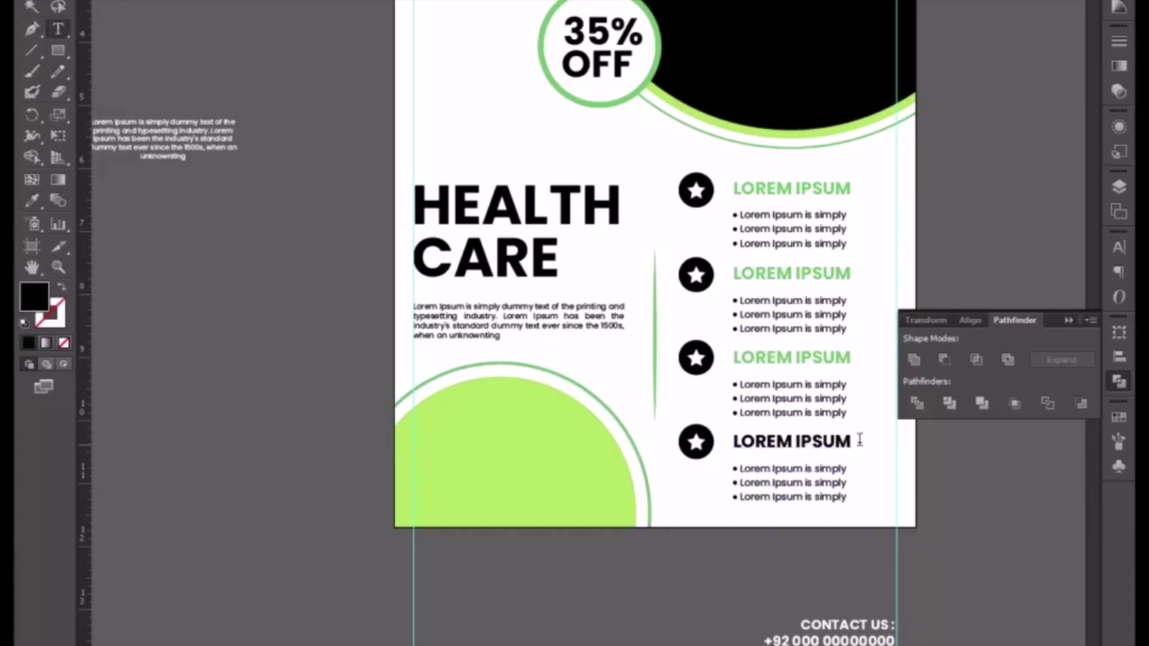
{"action": "left_click_drag", "start_coordinate": [859, 440], "coordinate": [681, 457]}
{"action": "left_click", "coordinate": [32, 201]}
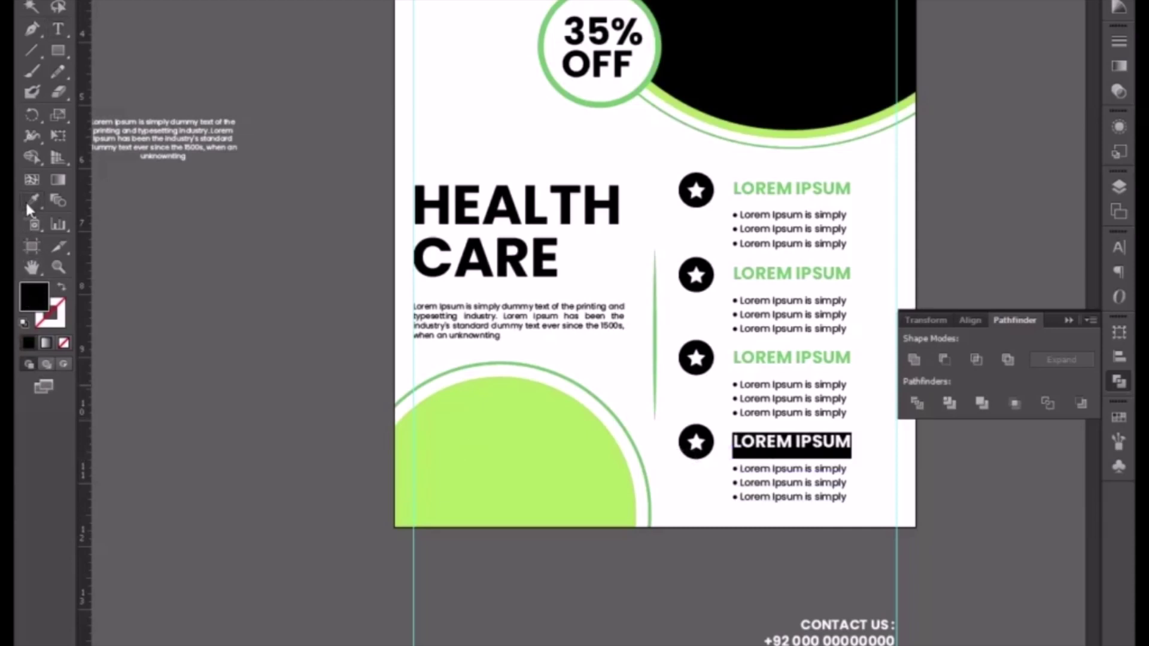
{"action": "left_click", "coordinate": [515, 363]}
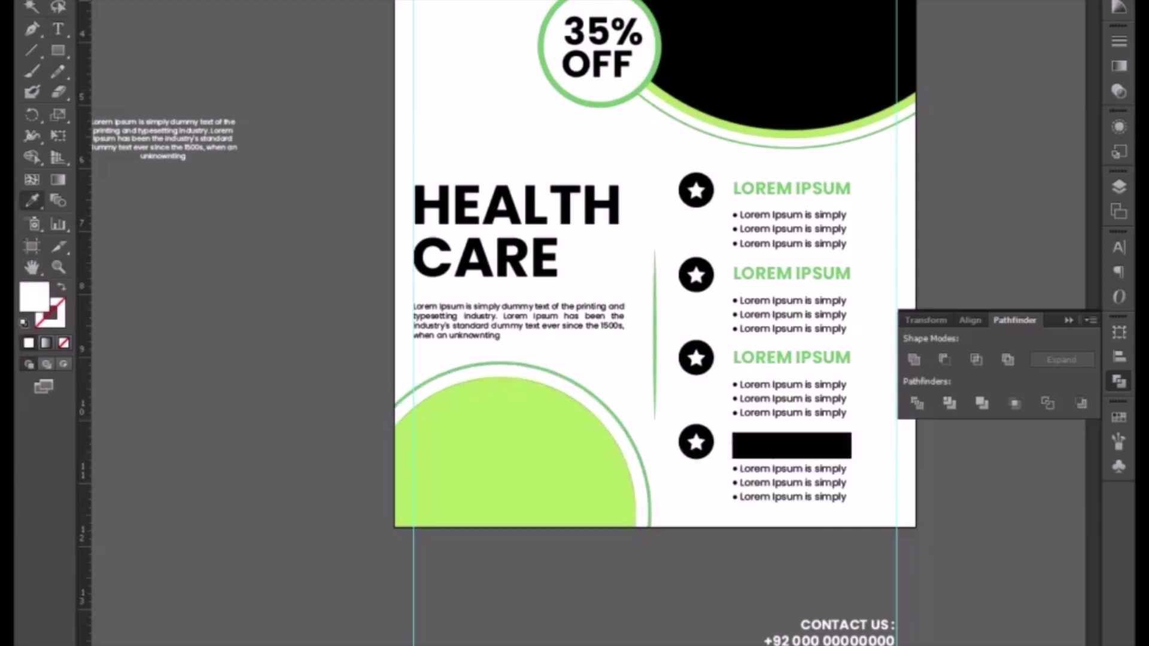
{"action": "key", "text": "Escape"}
Try light and dark greens on the HEALTH CARE title, leaving it black.
{"action": "left_click", "coordinate": [506, 251]}
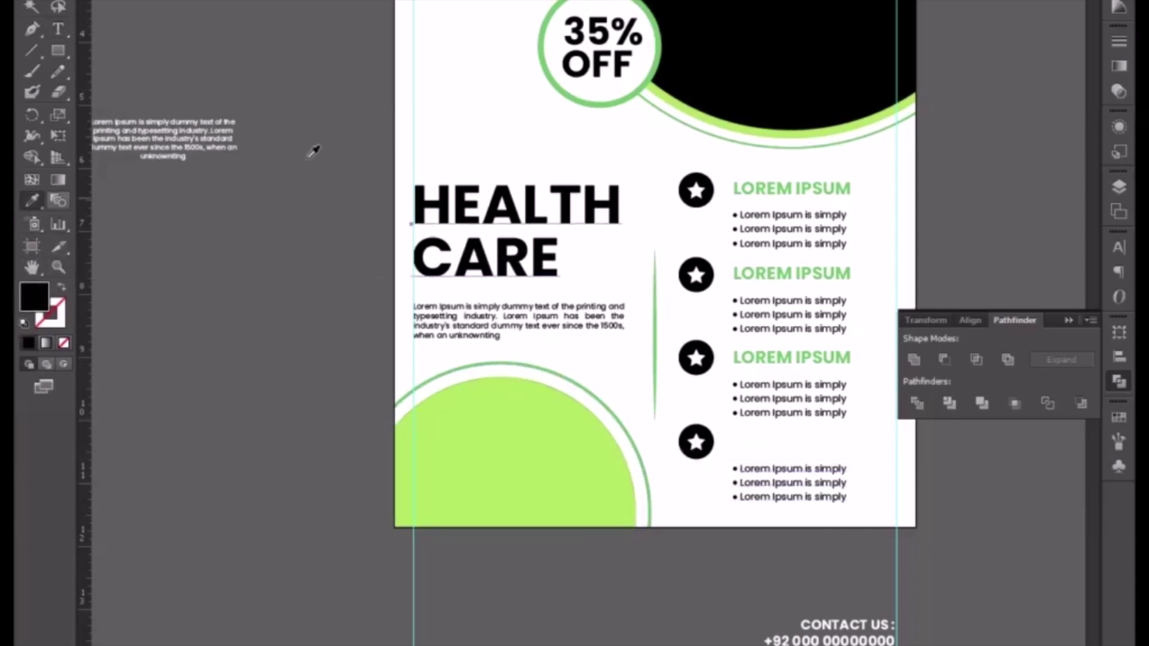
{"action": "left_click", "coordinate": [670, 95]}
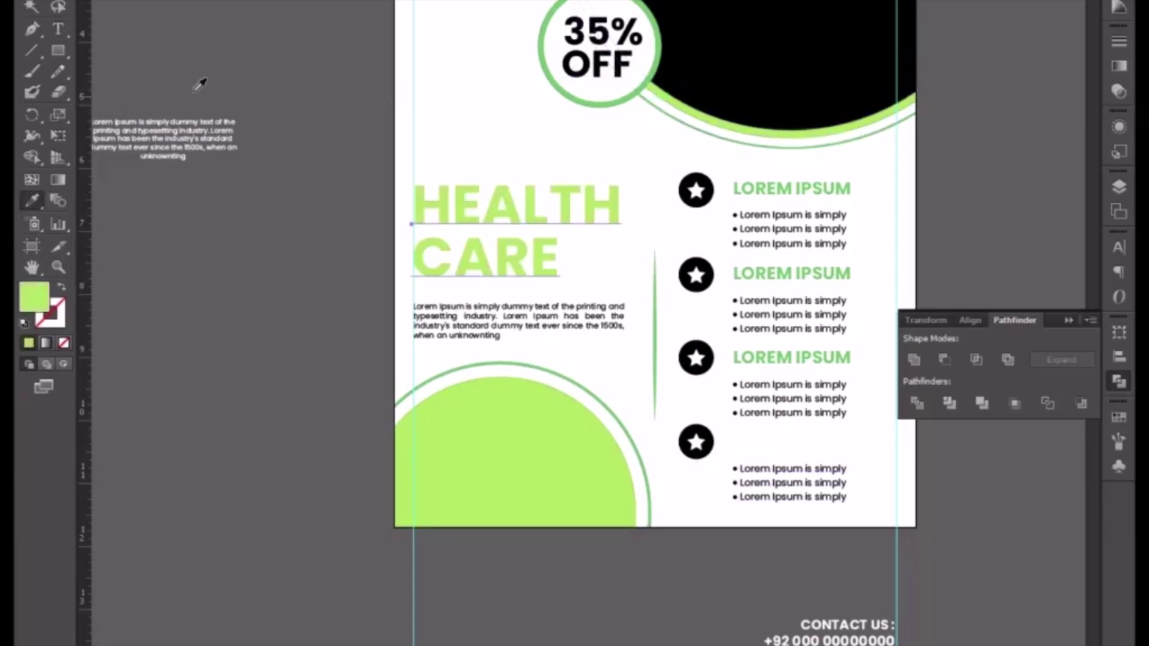
{"action": "left_click", "coordinate": [660, 103]}
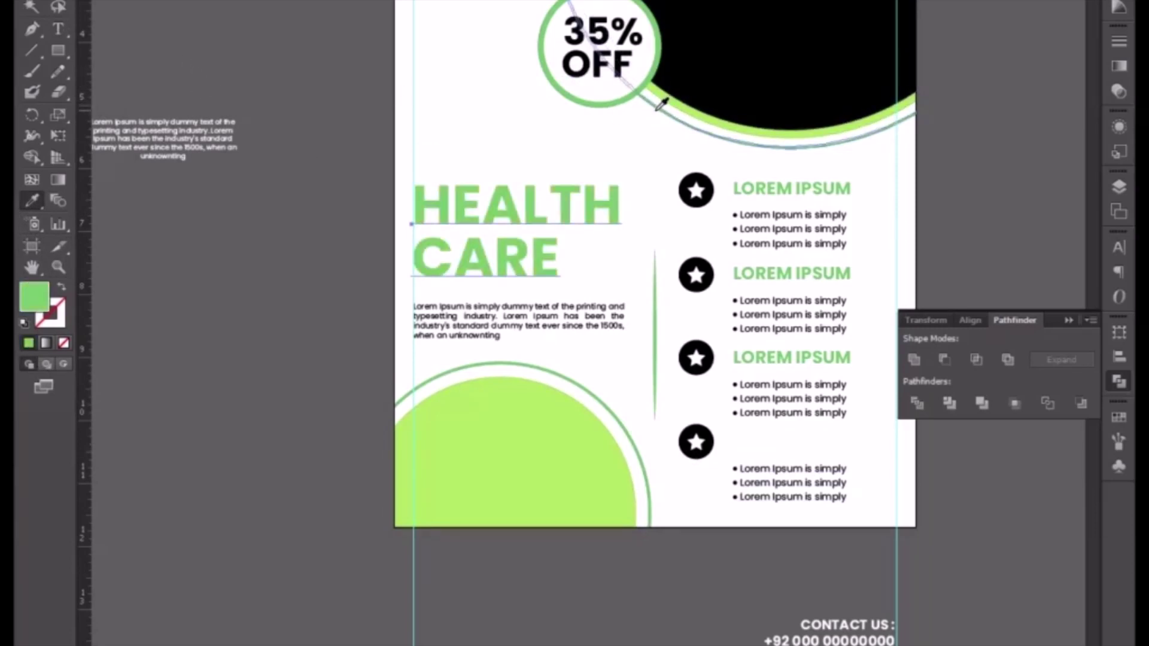
{"action": "left_click", "coordinate": [708, 90]}
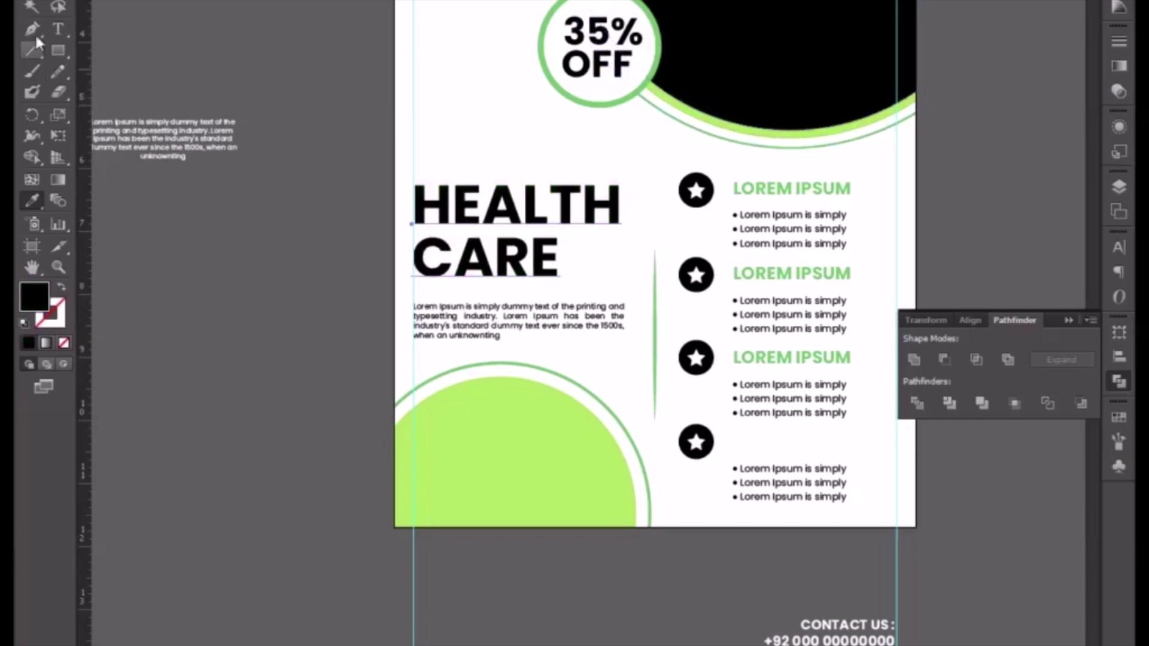
Scale up the medical logo at the flyer's top left.
{"action": "key", "text": "v"}
{"action": "scroll", "coordinate": [354, 333], "scroll_direction": "up", "scroll_amount": 3}
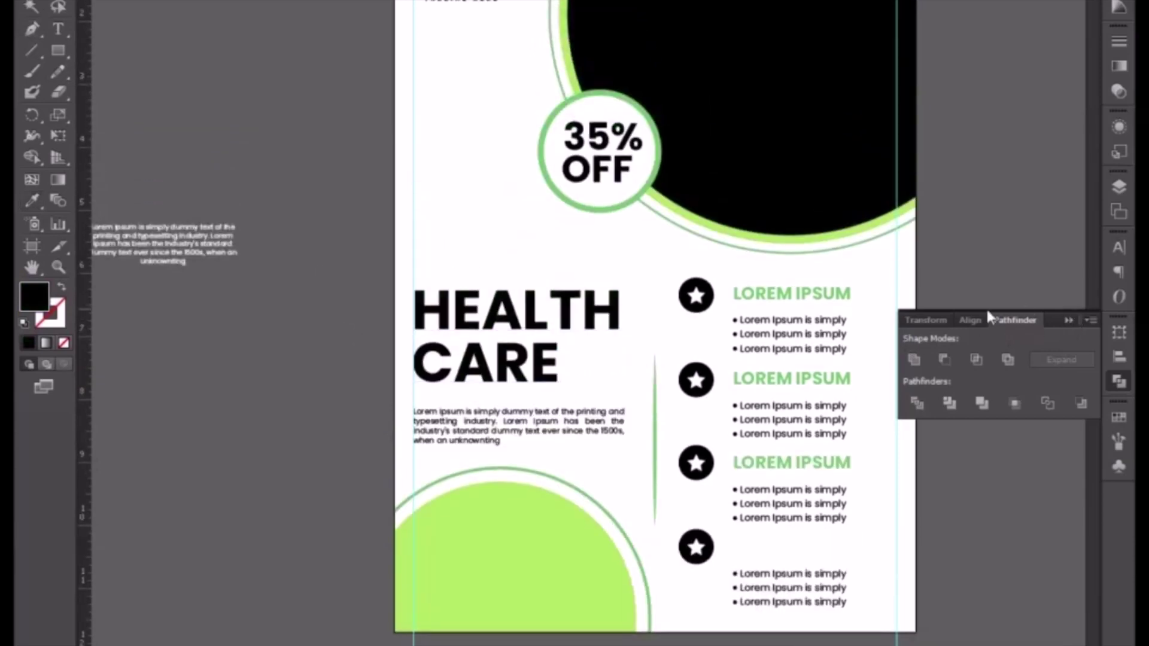
{"action": "scroll", "coordinate": [1023, 251], "scroll_direction": "up", "scroll_amount": 3}
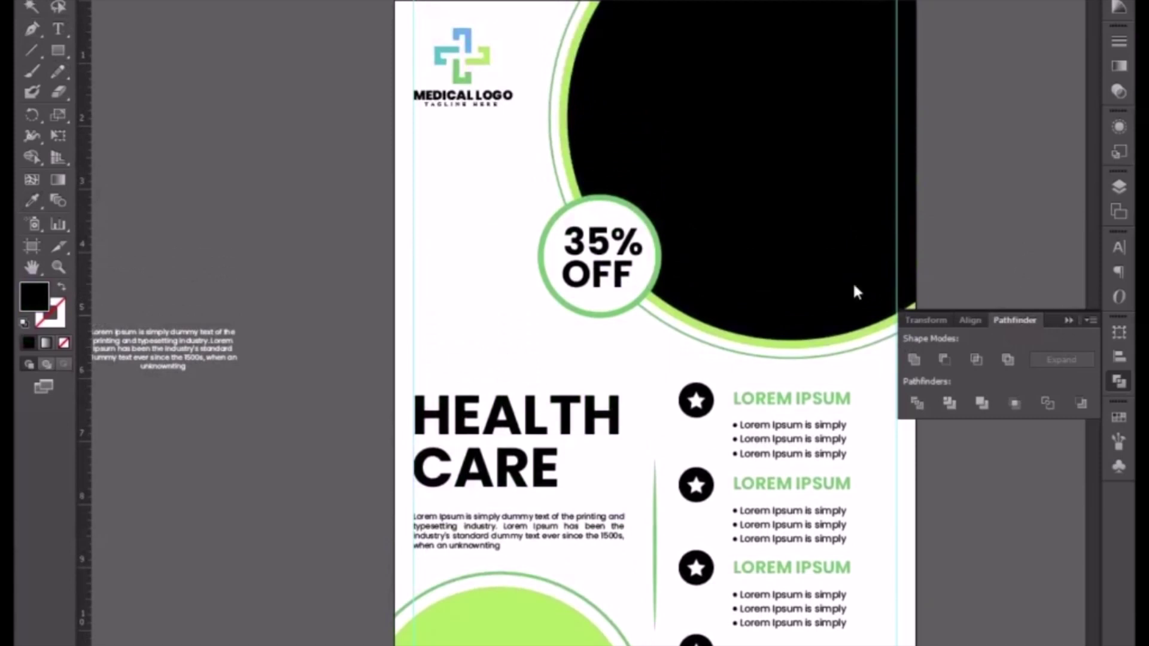
{"action": "left_click", "coordinate": [497, 103]}
{"action": "left_click_drag", "start_coordinate": [513, 108], "coordinate": [534, 125]}
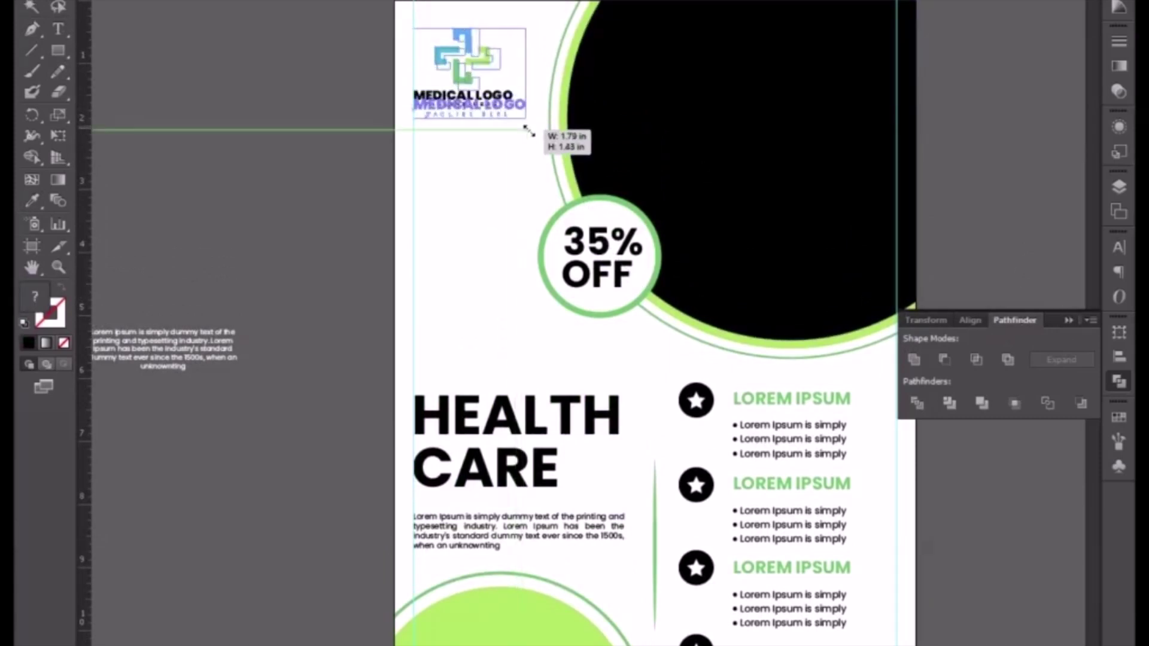
{"action": "left_click", "coordinate": [405, 212]}
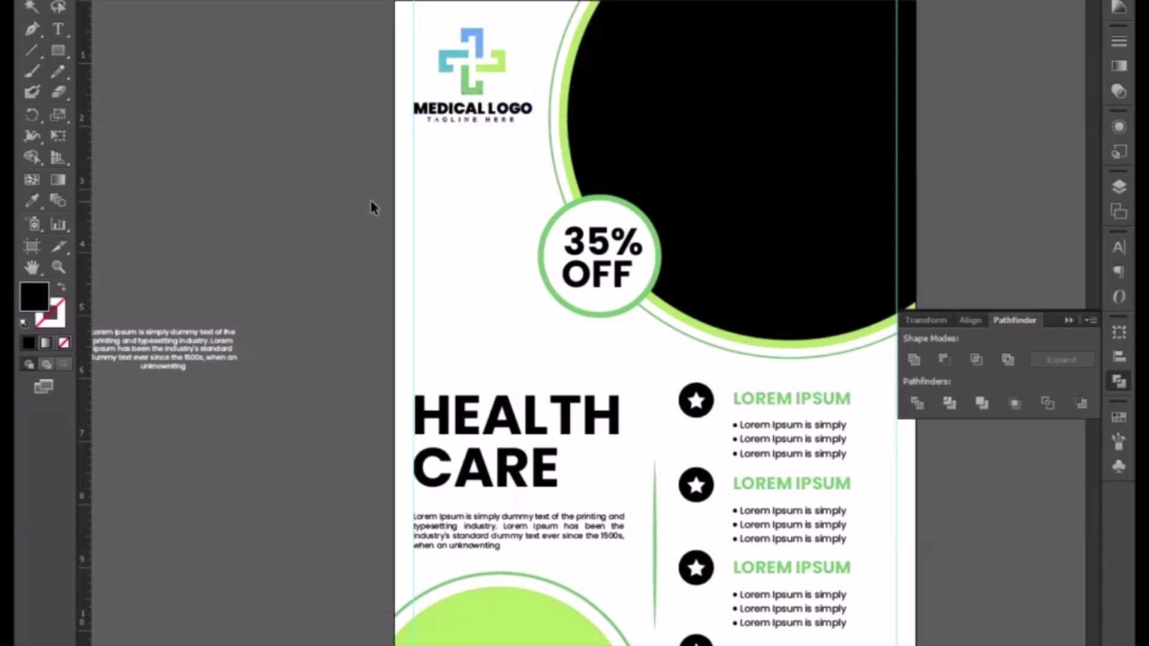
Collapse the Pathfinder panel and scroll down to the CONTACT US block.
{"action": "left_click", "coordinate": [1069, 321]}
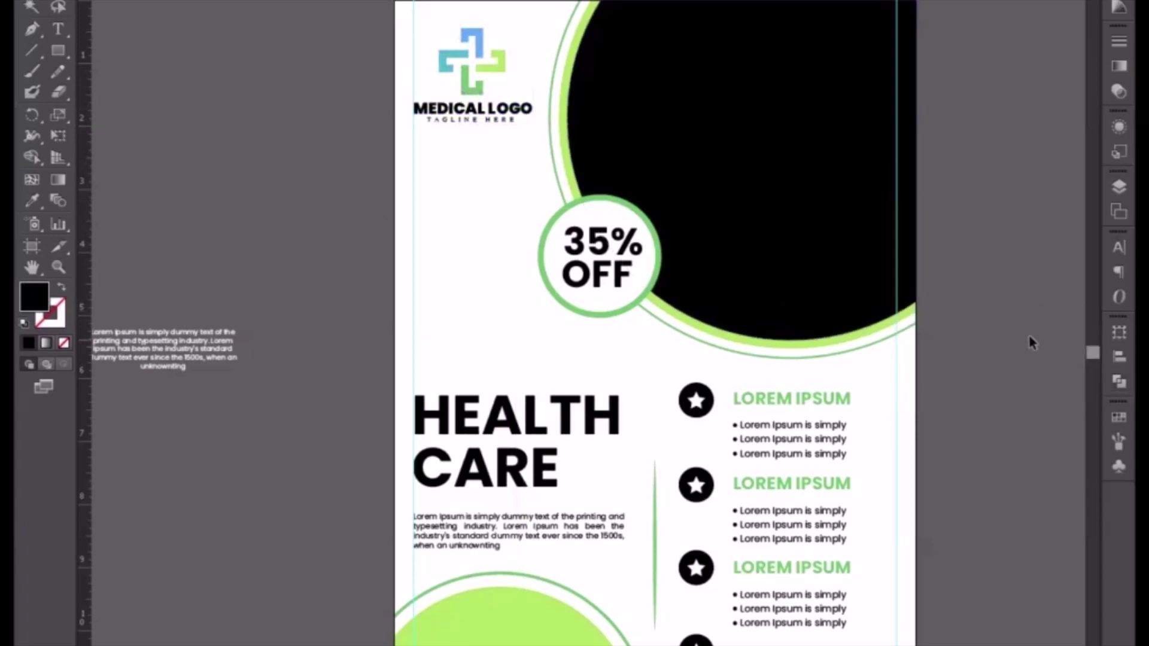
{"action": "scroll", "coordinate": [931, 519], "scroll_direction": "down", "scroll_amount": 3}
{"action": "scroll", "coordinate": [854, 513], "scroll_direction": "down", "scroll_amount": 2}
{"action": "scroll", "coordinate": [816, 557], "scroll_direction": "down", "scroll_amount": 1}
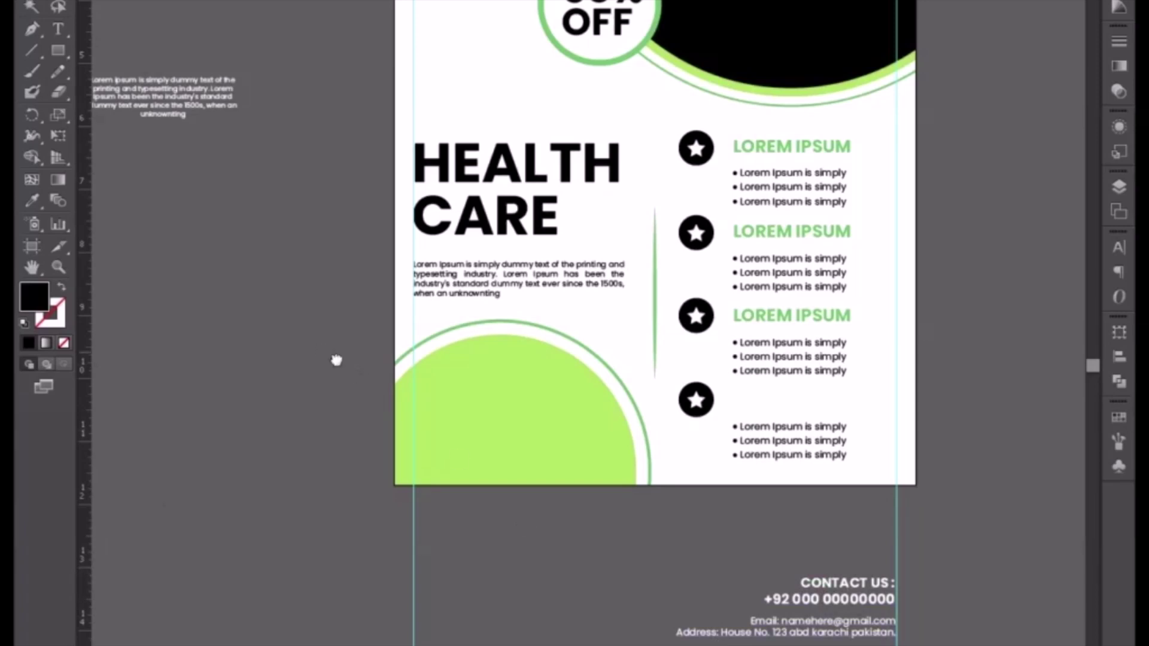
Pan to the Travel and Tours layout and select its blue phone icon.
{"action": "mouse_move", "coordinate": [336, 360]}
{"action": "left_mouse_down"}
{"action": "mouse_move", "coordinate": [503, 390]}
{"action": "mouse_move", "coordinate": [826, 357]}
{"action": "left_mouse_up"}
{"action": "left_click_drag", "start_coordinate": [616, 298], "coordinate": [600, 453]}
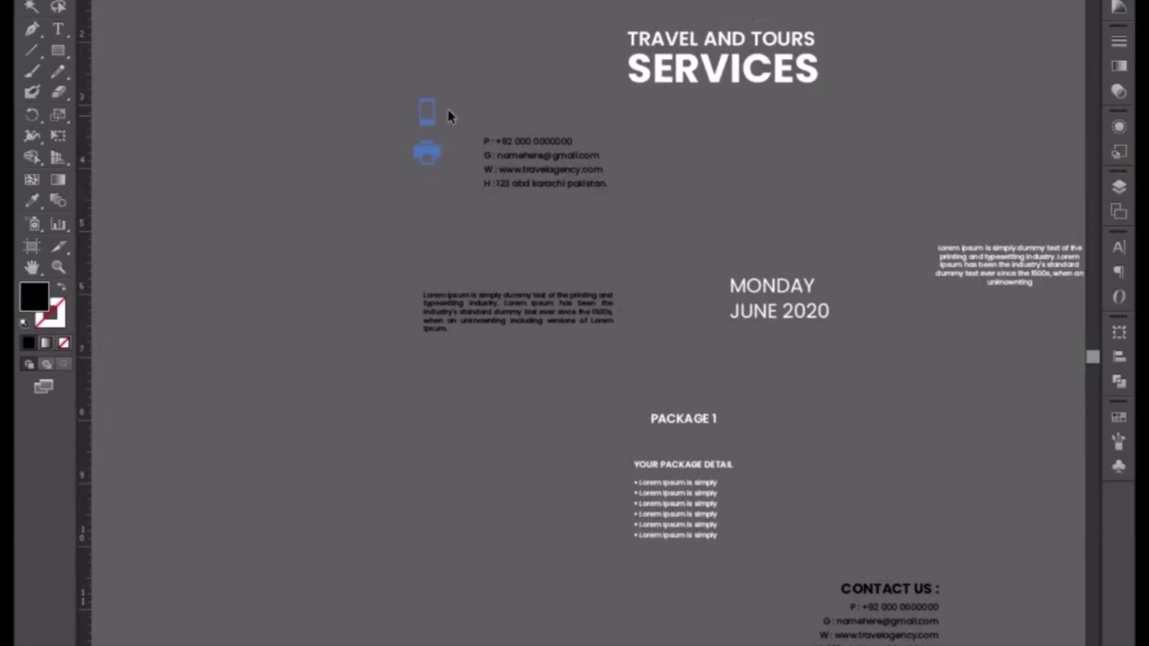
{"action": "left_click", "coordinate": [430, 113]}
{"action": "left_click", "coordinate": [527, 182], "text": "shift"}
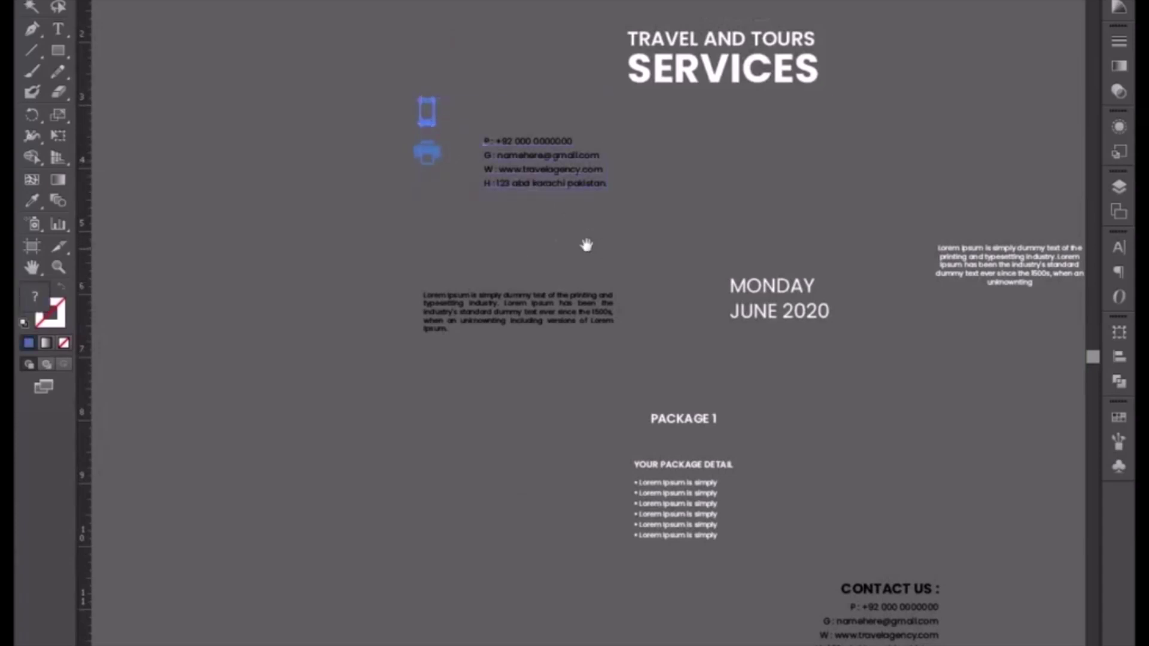
{"action": "left_click", "coordinate": [536, 176], "text": "shift"}
Drag the phone icon down and right, then zoom out to the Health Care flyer.
{"action": "mouse_move", "coordinate": [474, 246]}
{"action": "left_mouse_down"}
{"action": "mouse_move", "coordinate": [352, 51]}
{"action": "mouse_move", "coordinate": [403, 154]}
{"action": "left_mouse_up"}
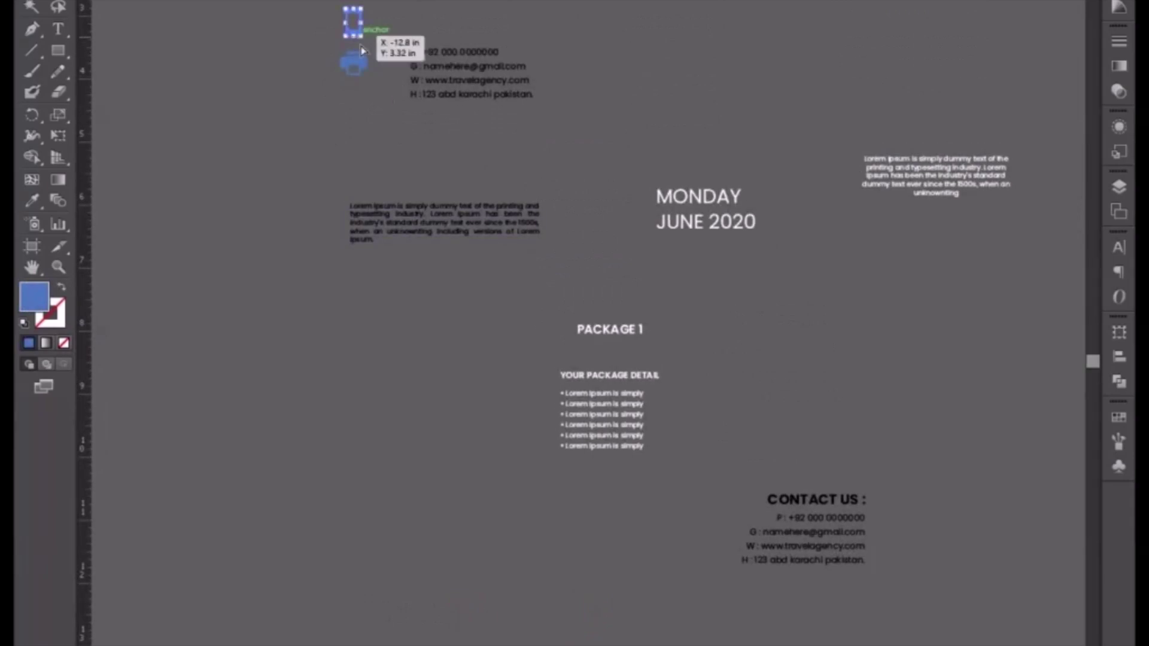
{"action": "left_click_drag", "start_coordinate": [363, 51], "coordinate": [558, 617]}
{"action": "key", "text": "ctrl+minus"}
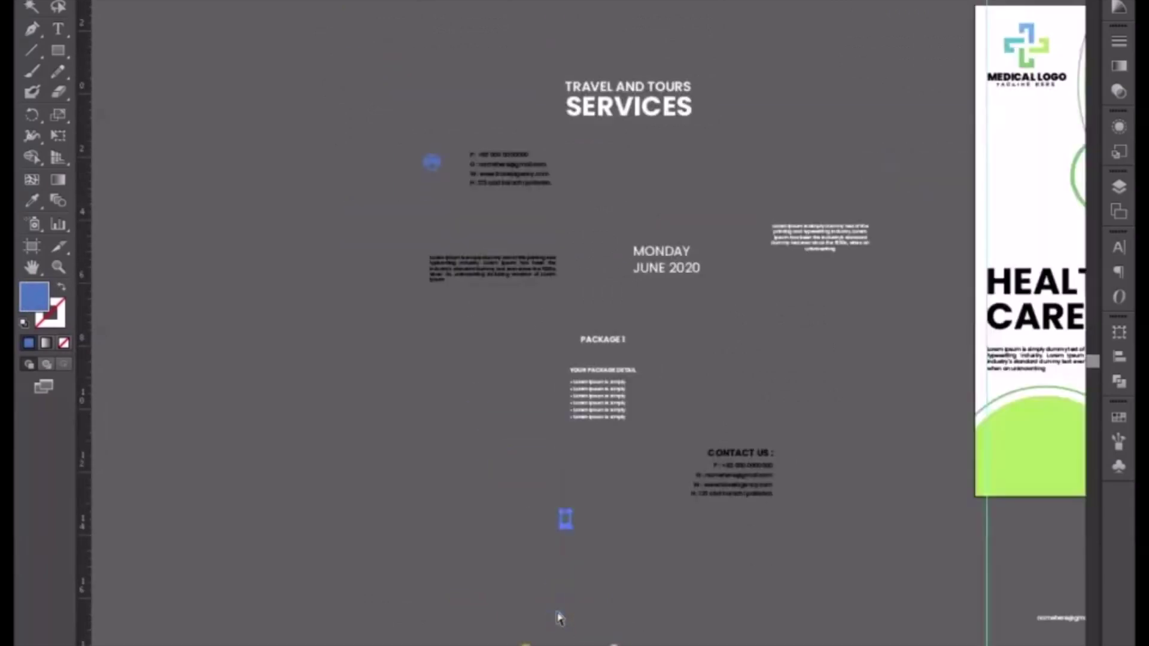
{"action": "key", "text": "ctrl+minus"}
{"action": "mouse_move", "coordinate": [689, 572]}
{"action": "left_mouse_down"}
{"action": "mouse_move", "coordinate": [358, 407]}
{"action": "mouse_move", "coordinate": [192, 423]}
{"action": "mouse_move", "coordinate": [665, 427]}
{"action": "left_mouse_up"}
Duplicate the selected contact icons and move the copied group to the right.
{"action": "key", "text": "ctrl+plus"}
{"action": "key", "text": "ctrl+plus"}
{"action": "key", "text": "ctrl+plus"}
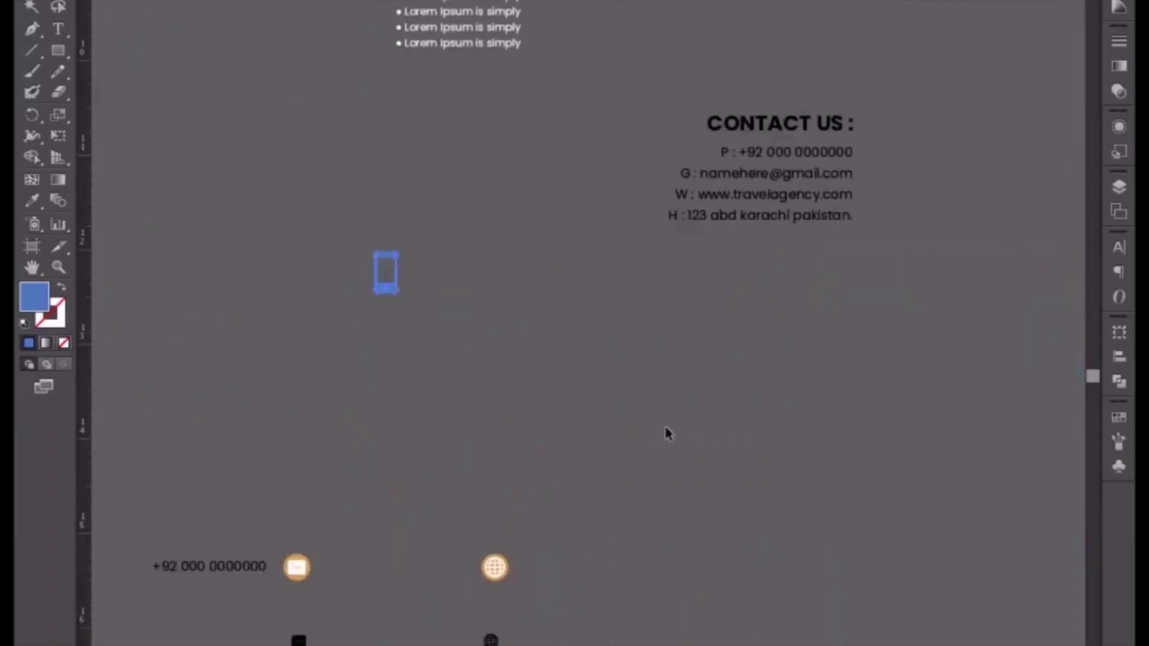
{"action": "left_click", "coordinate": [327, 579], "text": "shift"}
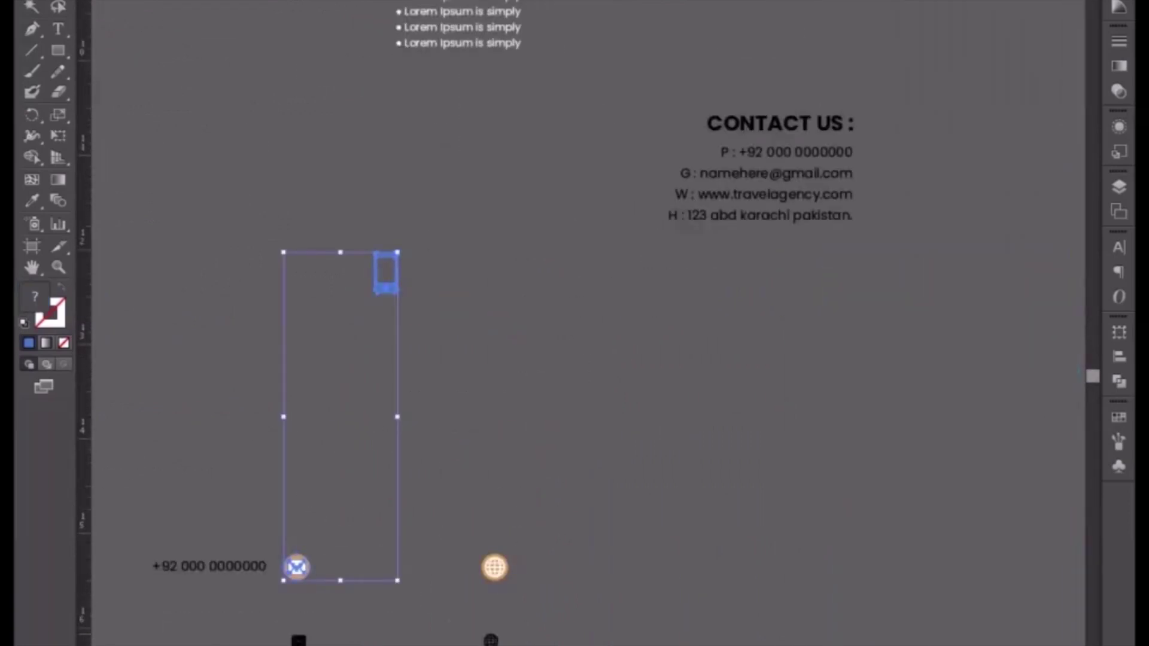
{"action": "left_click", "coordinate": [494, 567], "text": "shift"}
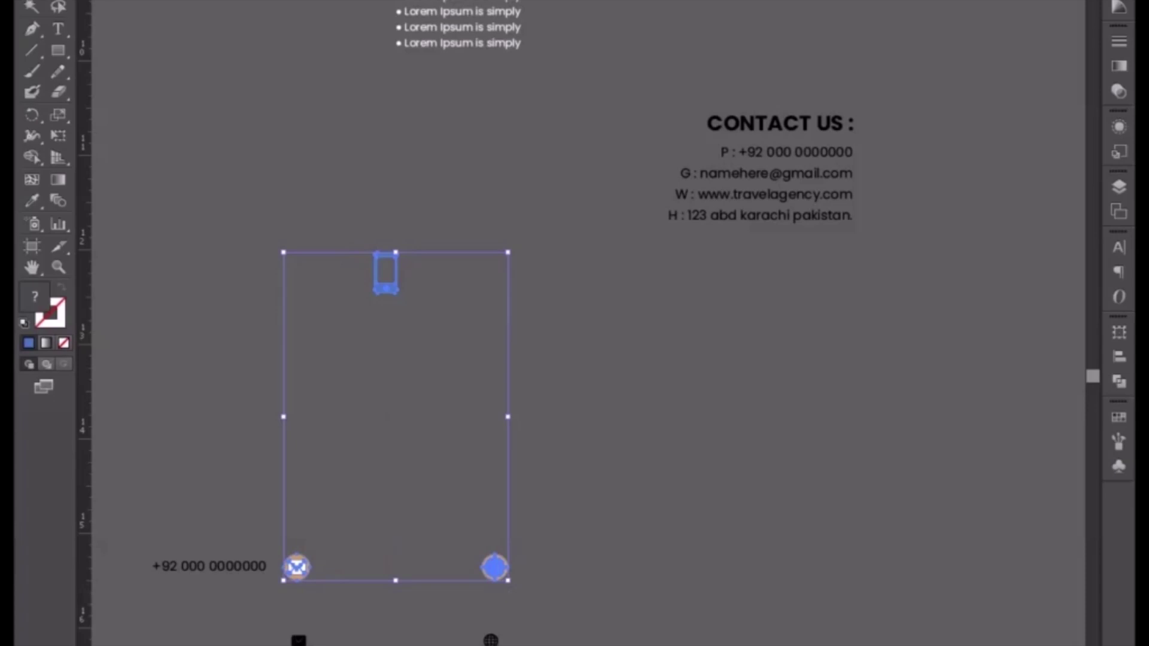
{"action": "left_click", "coordinate": [298, 640], "text": "shift"}
{"action": "left_click_drag", "start_coordinate": [302, 637], "coordinate": [823, 637]}
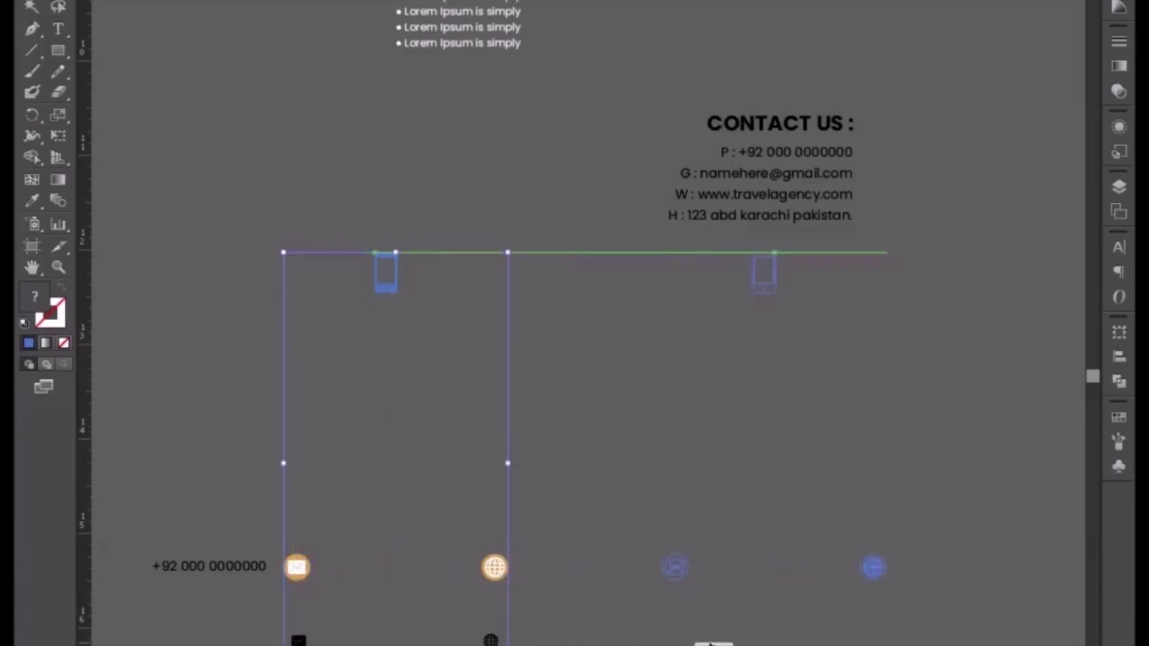
{"action": "left_click_drag", "start_coordinate": [925, 617], "coordinate": [323, 539]}
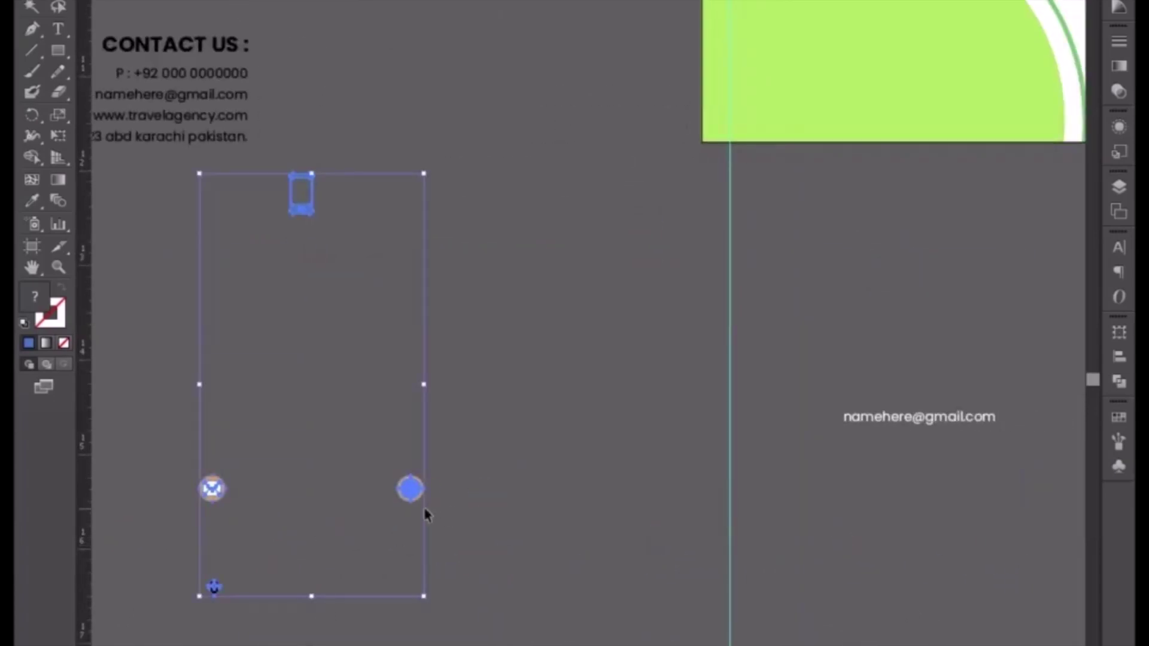
{"action": "left_click_drag", "start_coordinate": [419, 491], "coordinate": [715, 491]}
Stretch the blue phone icon in the copied group taller.
{"action": "left_click_drag", "start_coordinate": [608, 294], "coordinate": [481, 449]}
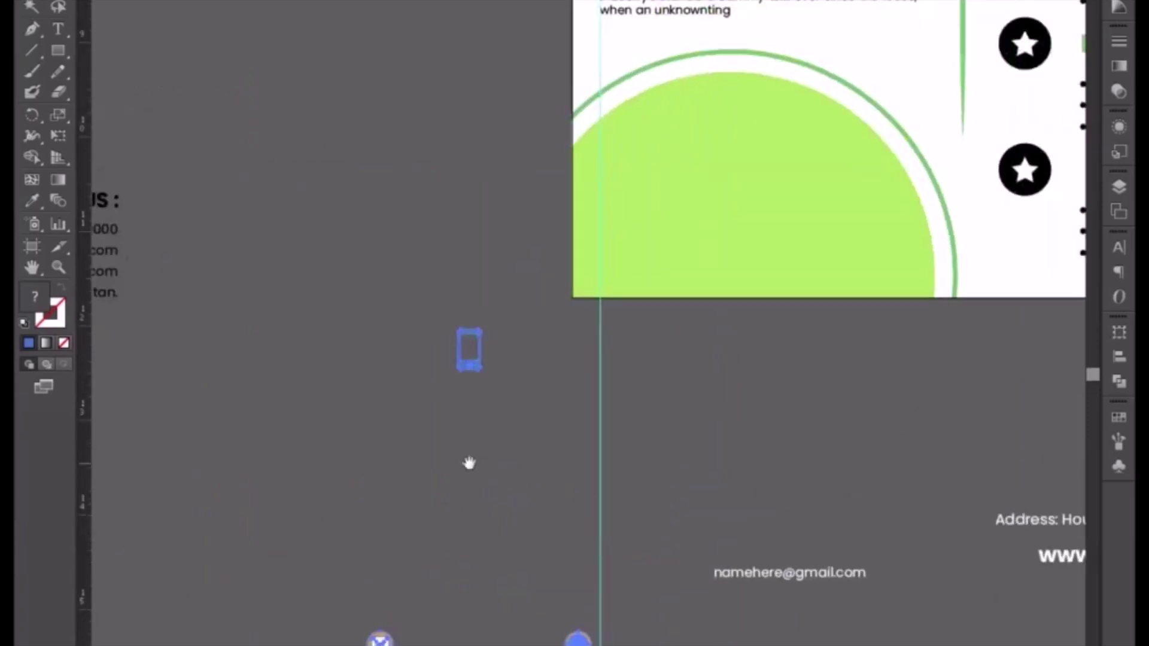
{"action": "left_click", "coordinate": [418, 445]}
{"action": "left_click", "coordinate": [478, 358]}
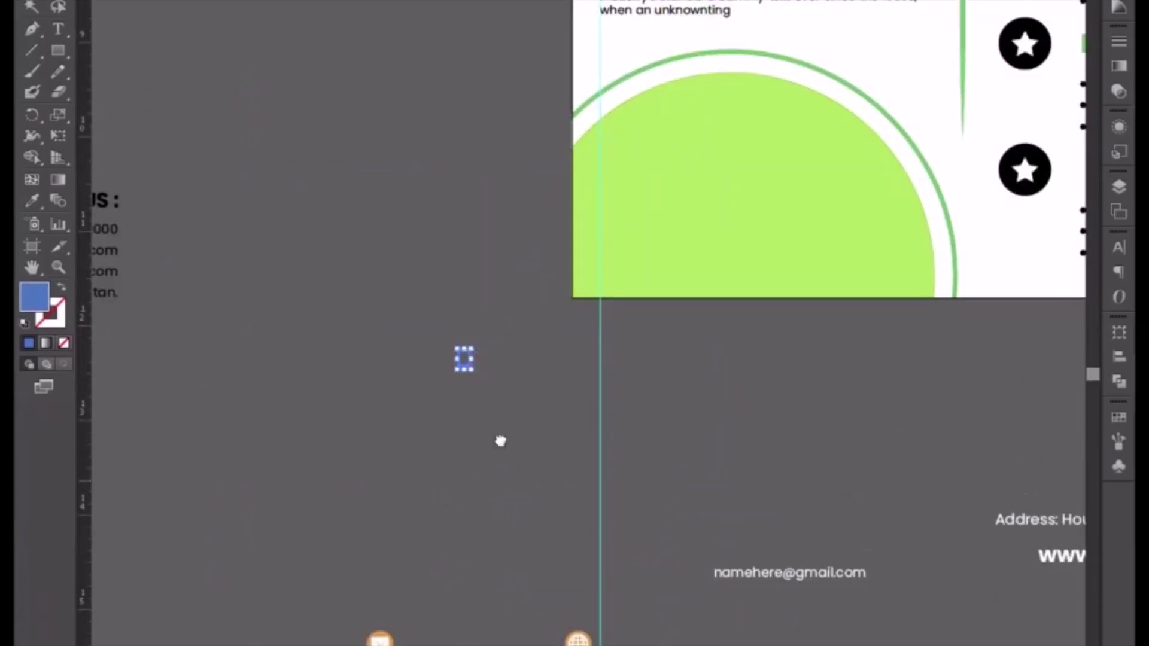
{"action": "scroll", "coordinate": [500, 441], "scroll_direction": "down", "scroll_amount": 5}
{"action": "left_click_drag", "start_coordinate": [503, 260], "coordinate": [491, 524]}
{"action": "left_click_drag", "start_coordinate": [455, 574], "coordinate": [535, 411]}
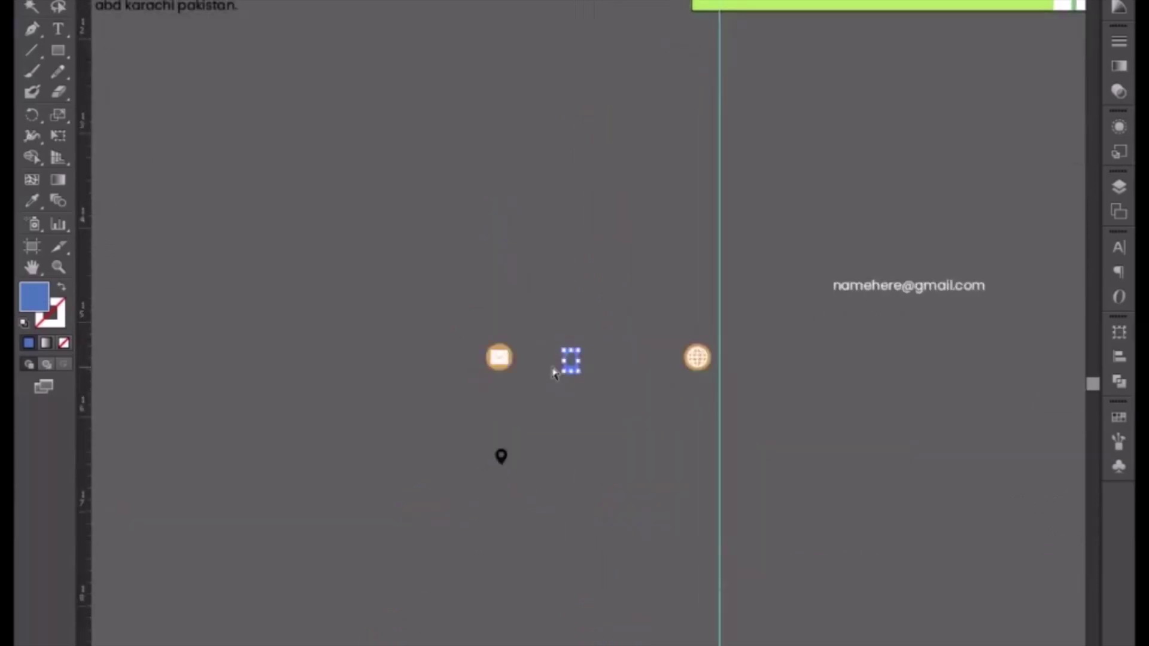
{"action": "key", "text": "ctrl+plus"}
{"action": "key", "text": "ctrl+plus"}
{"action": "key", "text": "ctrl+plus"}
Duplicate the envelope's orange circle and bring the phone icon in front of it.
{"action": "left_click", "coordinate": [359, 380]}
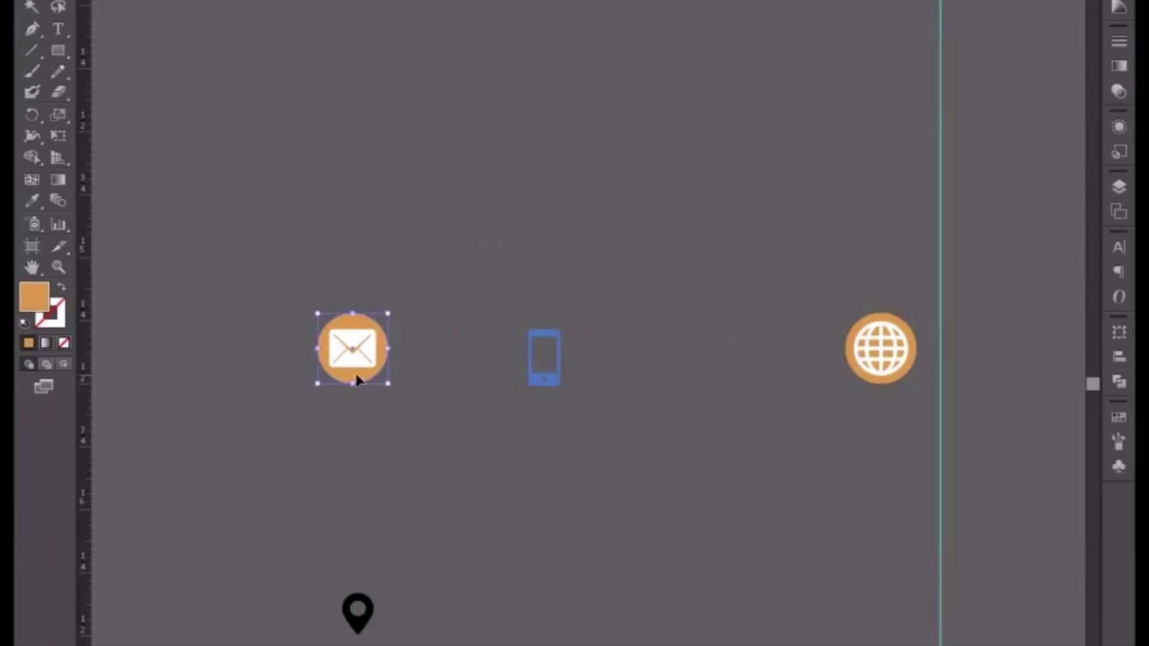
{"action": "left_click_drag", "start_coordinate": [359, 380], "coordinate": [468, 380]}
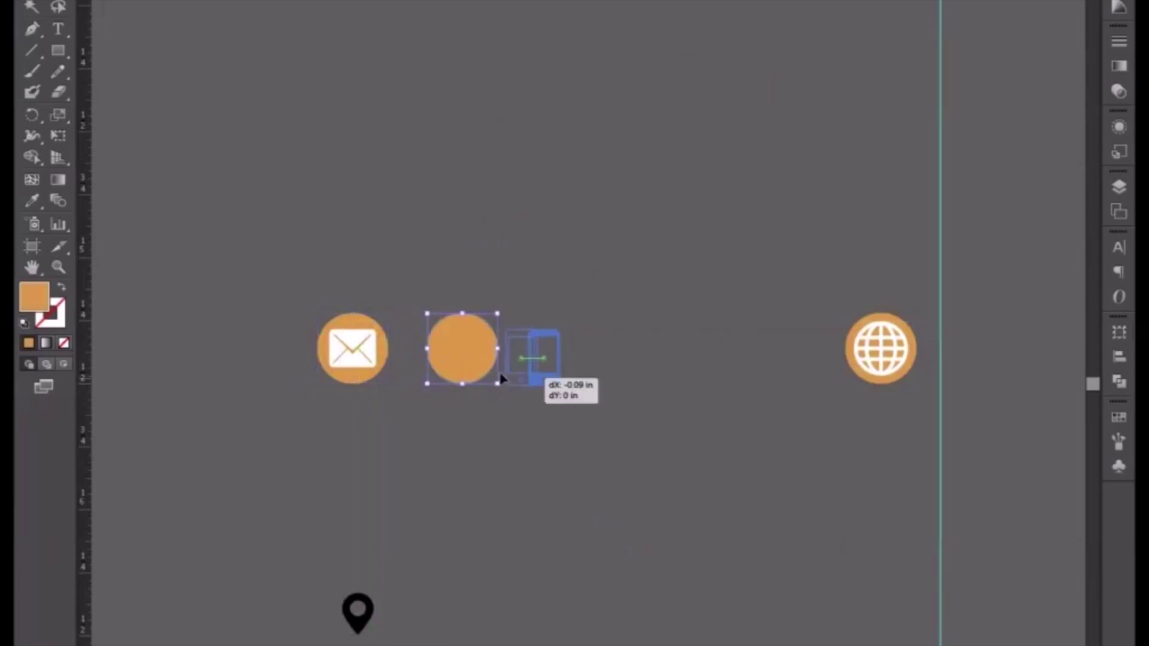
{"action": "left_click_drag", "start_coordinate": [549, 385], "coordinate": [467, 385]}
{"action": "right_click", "coordinate": [474, 381]}
{"action": "mouse_move", "coordinate": [523, 528]}
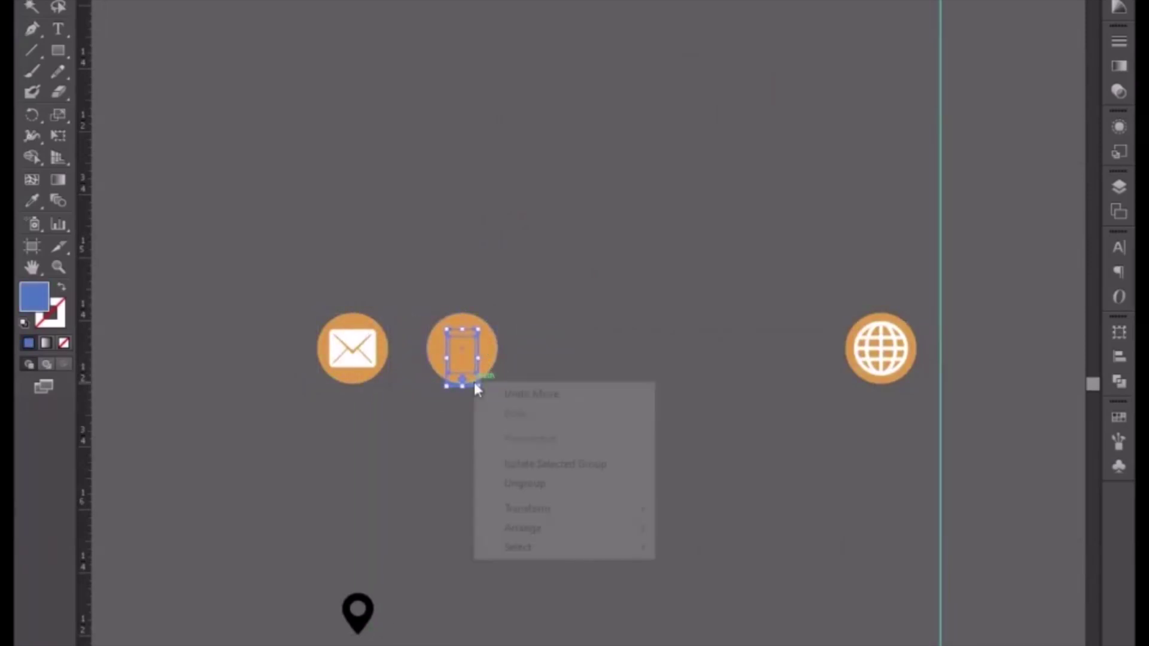
{"action": "left_click", "coordinate": [685, 529]}
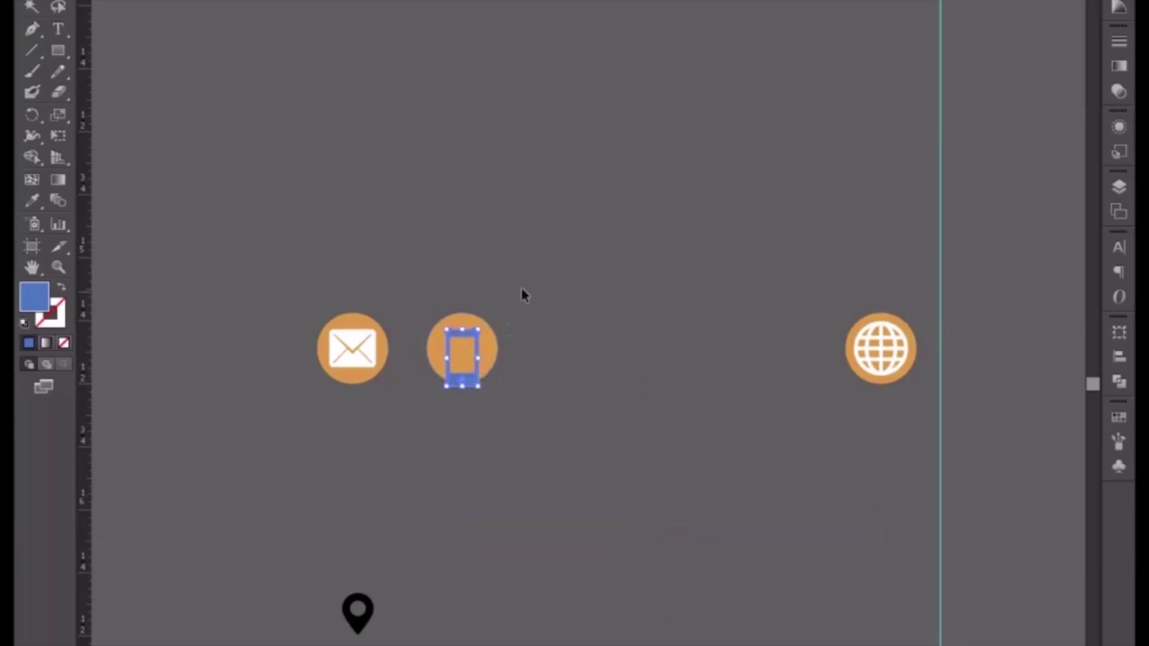
Centre the phone vertically on the orange circle and fill it white.
{"action": "left_click", "coordinate": [496, 357], "text": "shift"}
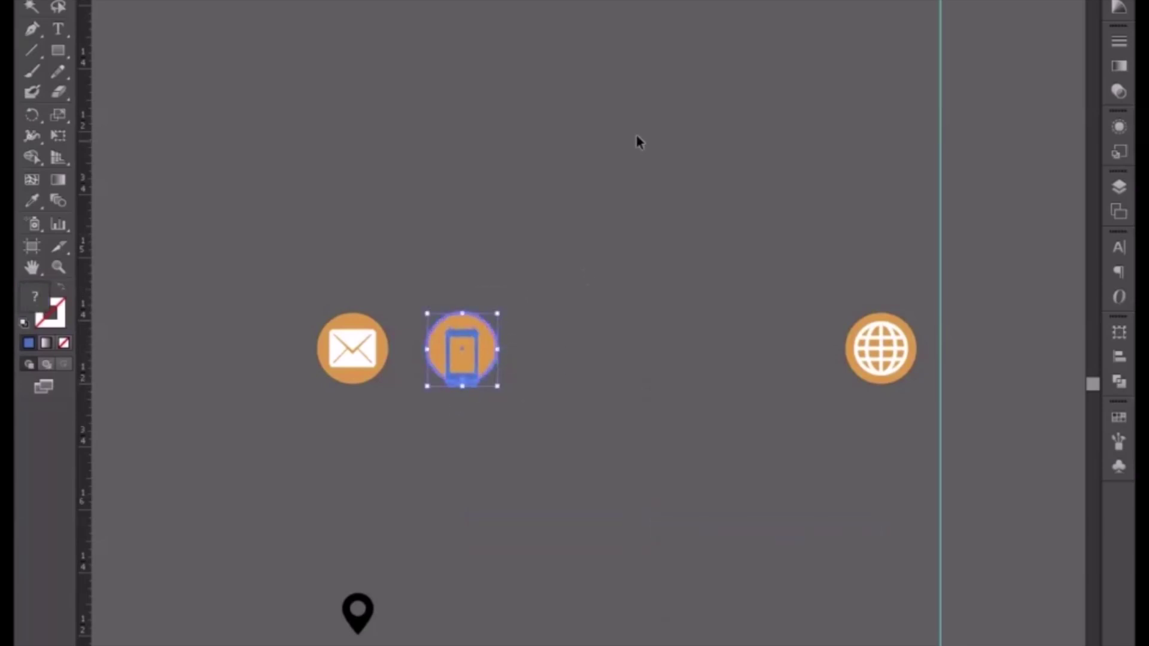
{"action": "left_click", "coordinate": [697, 6]}
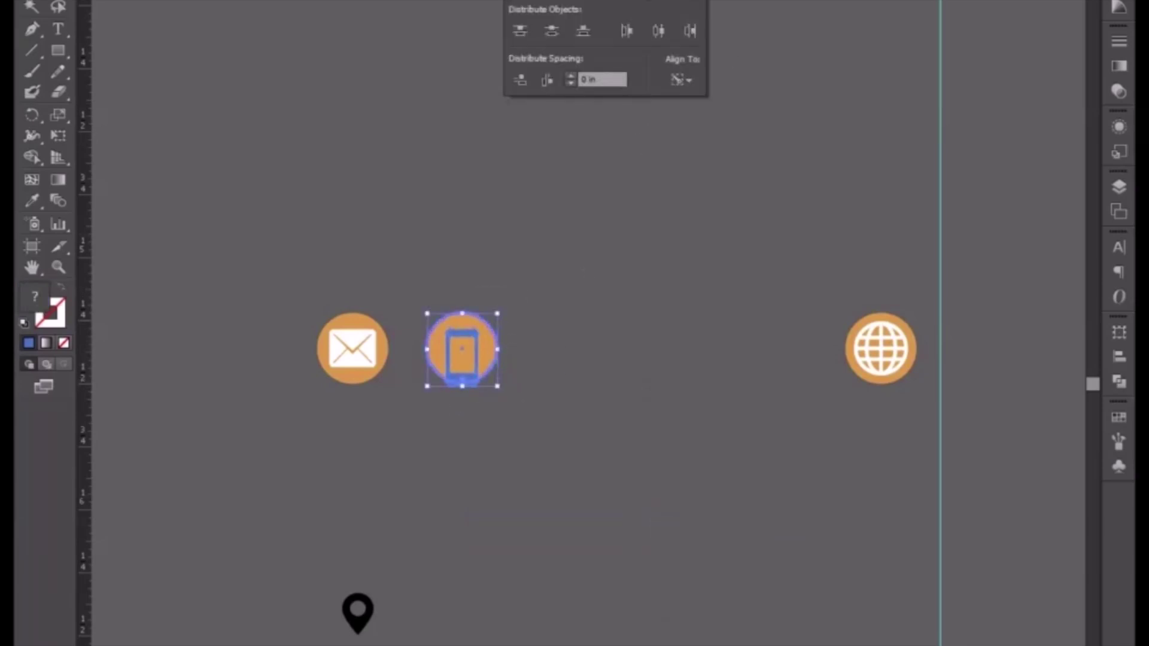
{"action": "left_click", "coordinate": [595, 4]}
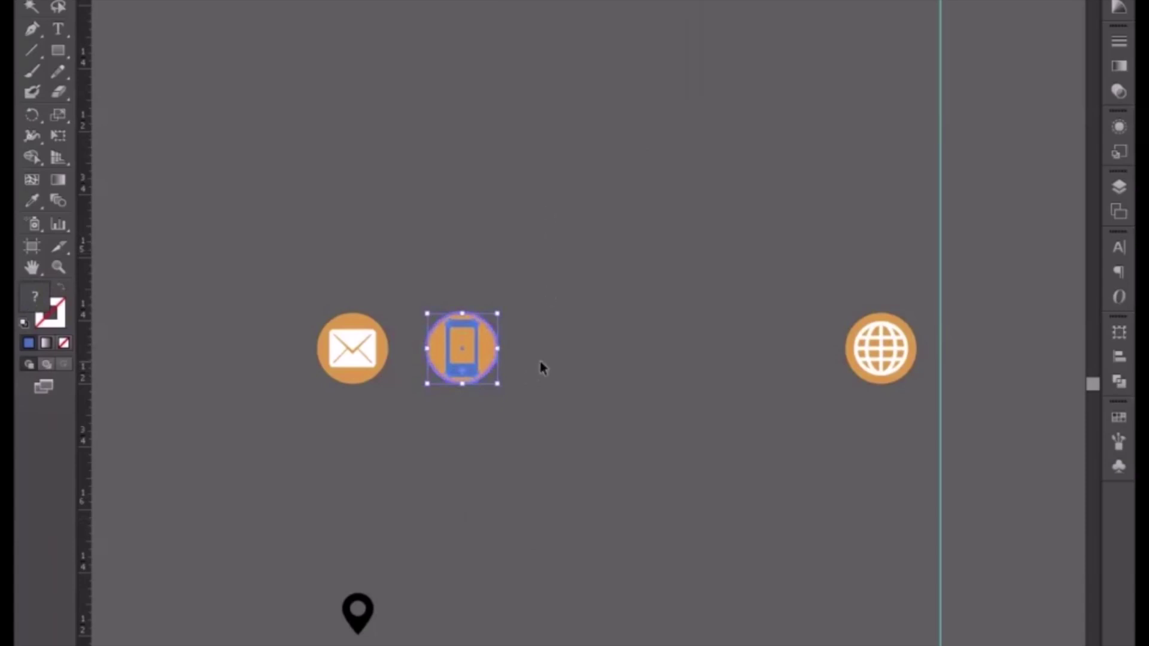
{"action": "left_click", "coordinate": [462, 359]}
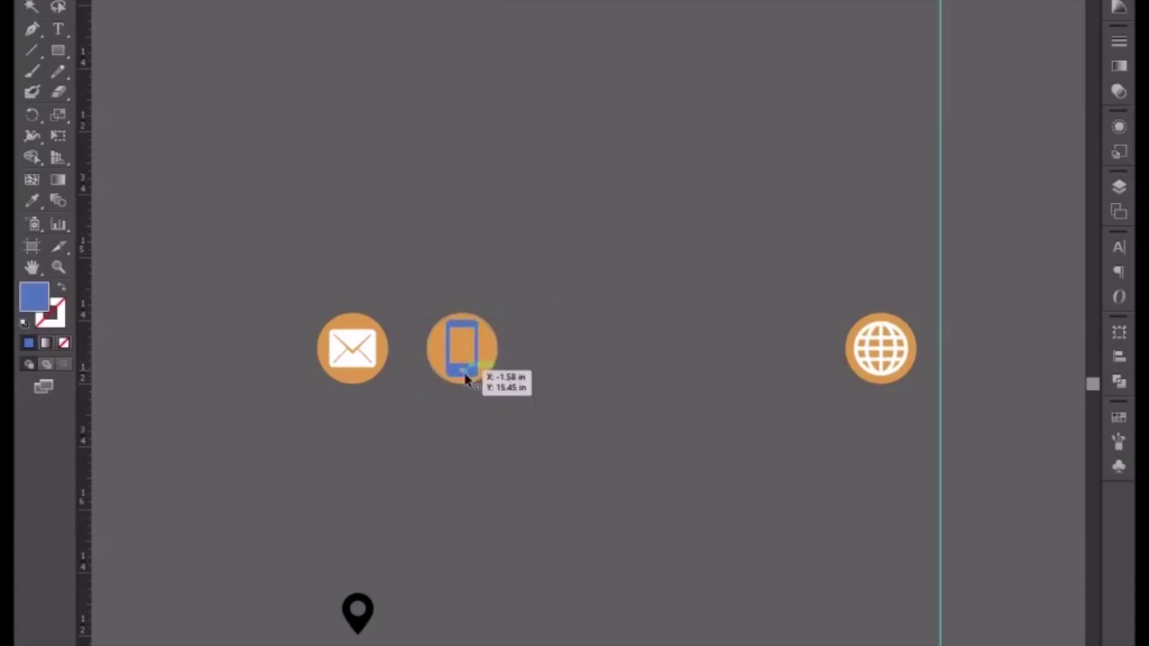
{"action": "left_click", "coordinate": [1116, 6]}
{"action": "left_click", "coordinate": [949, 7]}
{"action": "left_click", "coordinate": [579, 305]}
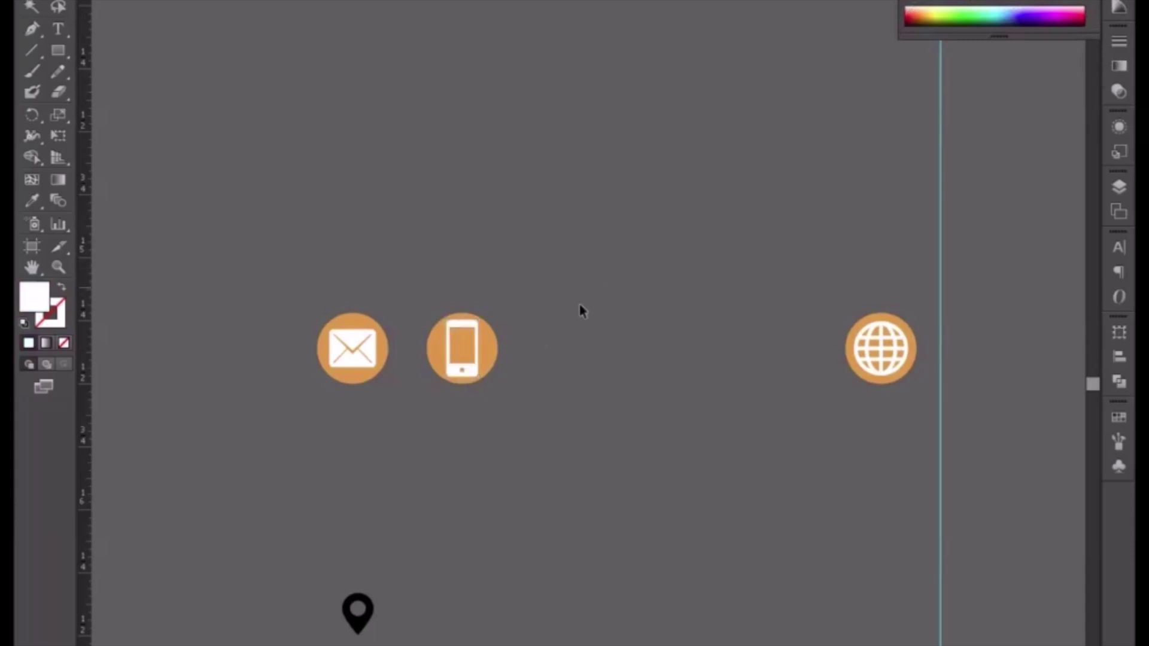
Centre the white phone horizontally within its orange circle.
{"action": "left_click", "coordinate": [469, 333]}
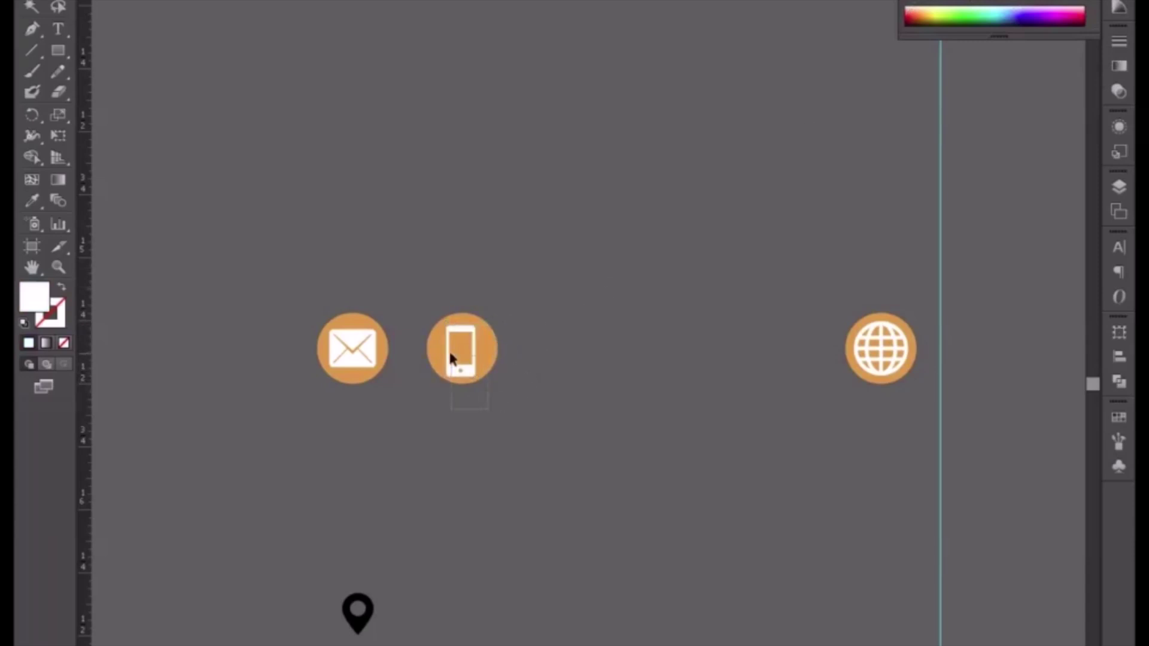
{"action": "left_click", "coordinate": [484, 358]}
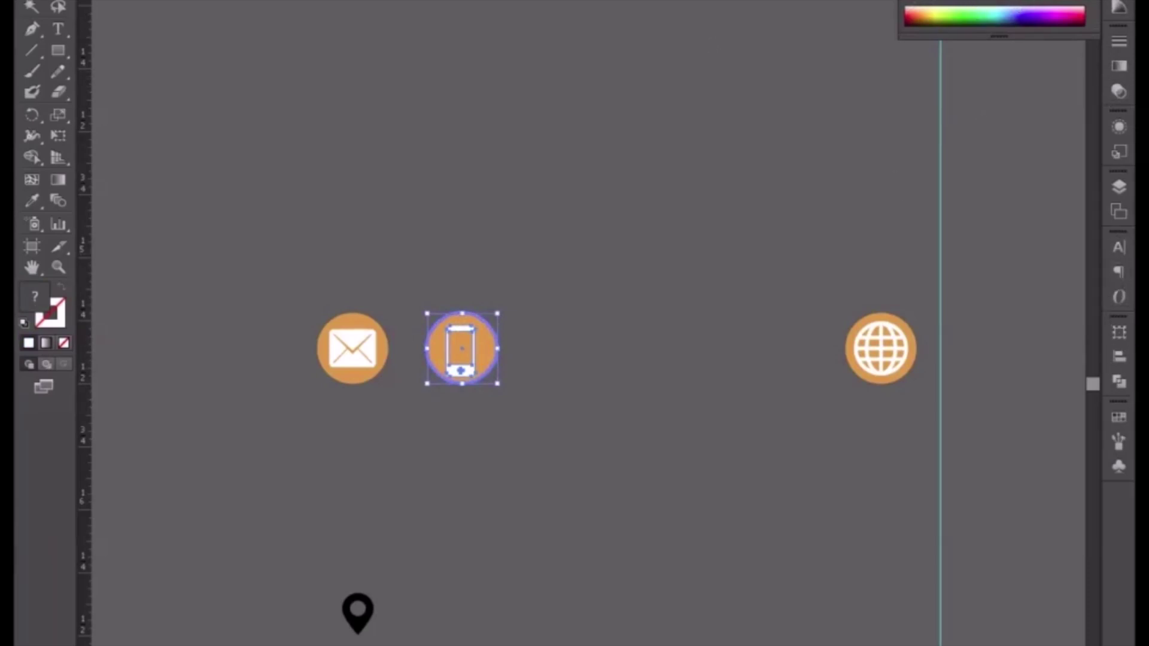
{"action": "key", "text": "shift+F7"}
{"action": "left_click", "coordinate": [652, 3]}
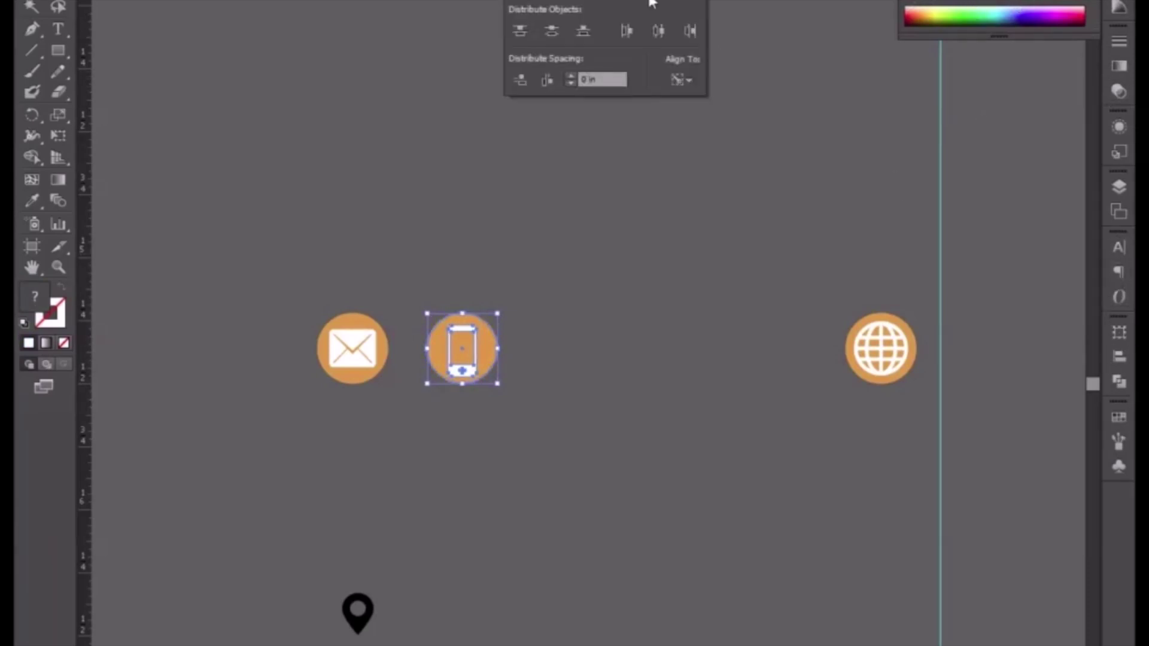
{"action": "left_click", "coordinate": [671, 407]}
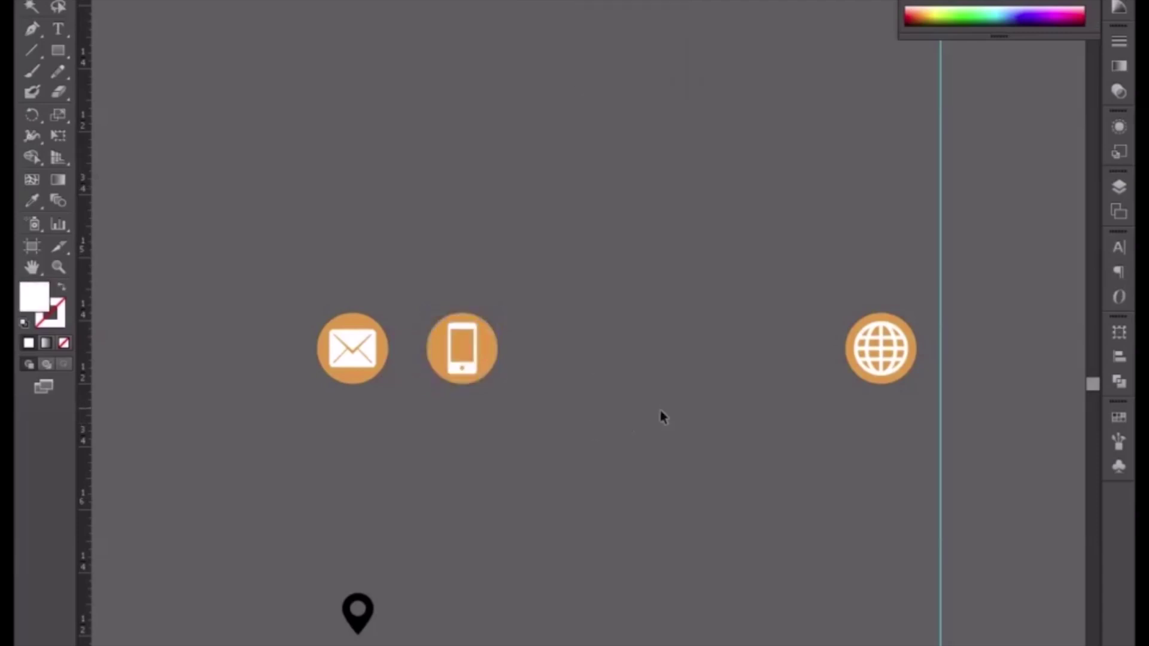
Duplicate the orange circle again and move the location pin onto it.
{"action": "left_click", "coordinate": [486, 352]}
{"action": "left_click_drag", "start_coordinate": [486, 353], "coordinate": [623, 353]}
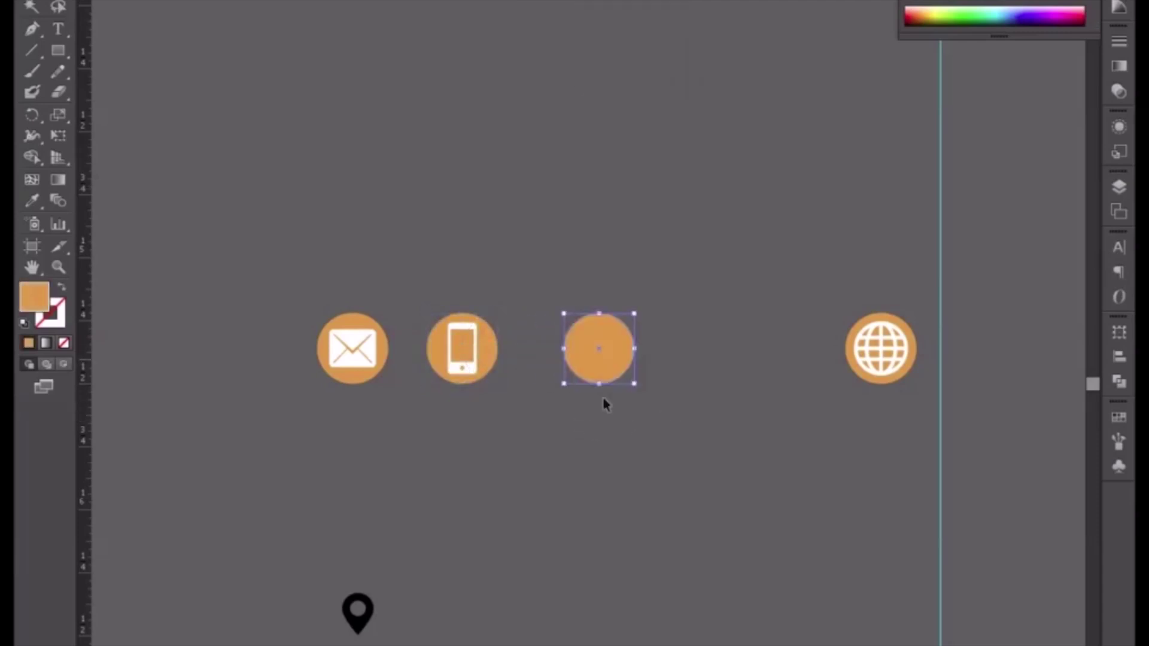
{"action": "mouse_move", "coordinate": [357, 610]}
{"action": "left_mouse_down"}
{"action": "mouse_move", "coordinate": [600, 356]}
{"action": "mouse_move", "coordinate": [624, 376]}
{"action": "left_mouse_up"}
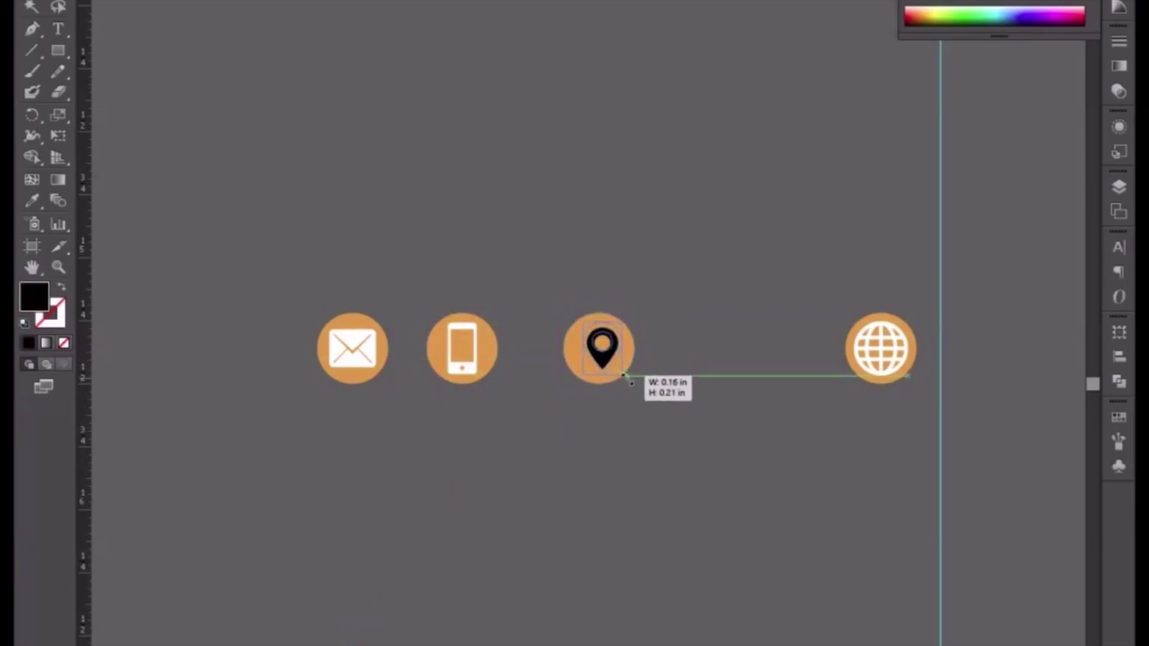
{"action": "left_click", "coordinate": [667, 307]}
Centre the location pin horizontally on its circle and fill it white.
{"action": "left_click_drag", "start_coordinate": [588, 401], "coordinate": [615, 380]}
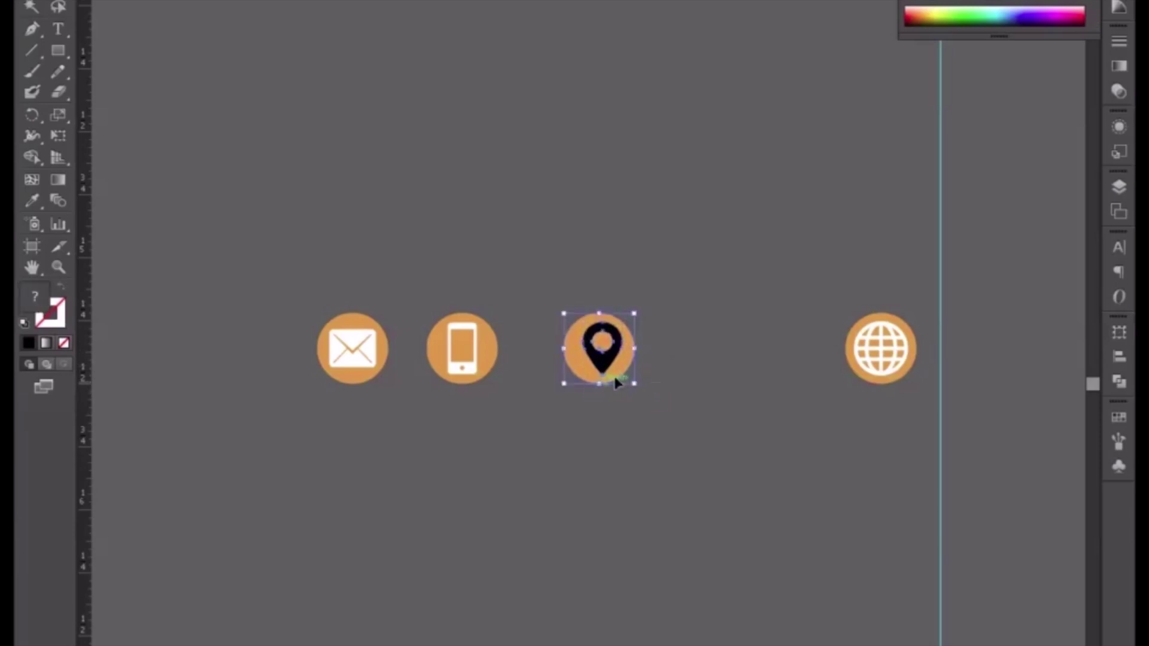
{"action": "key", "text": "shift+F7"}
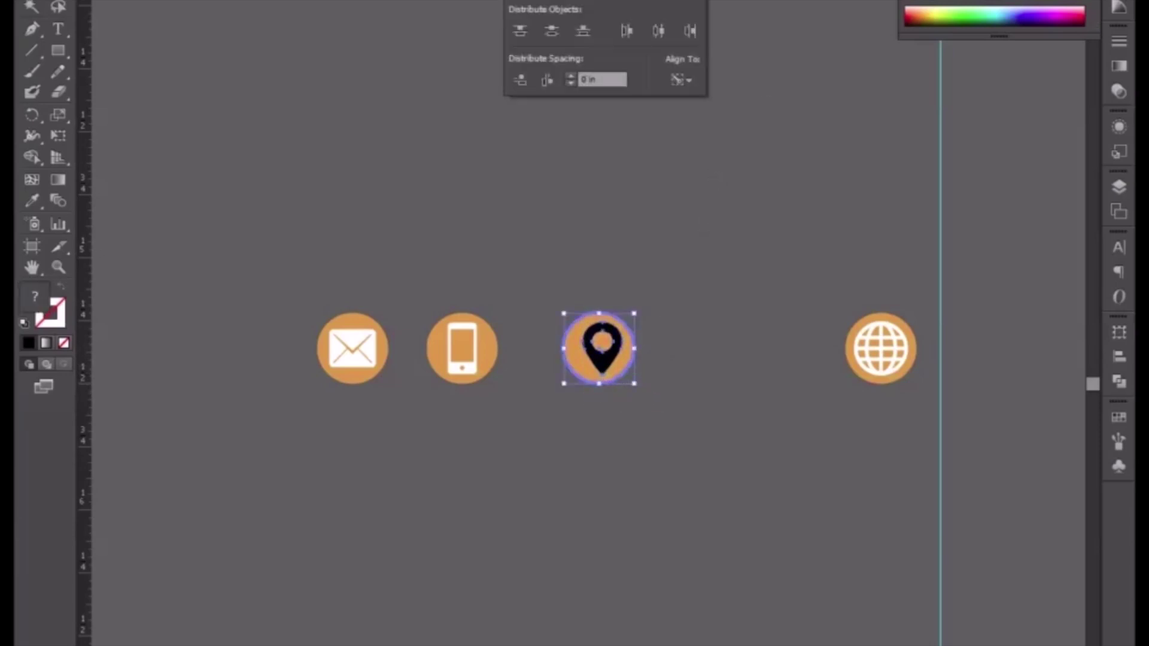
{"action": "left_click", "coordinate": [562, 1]}
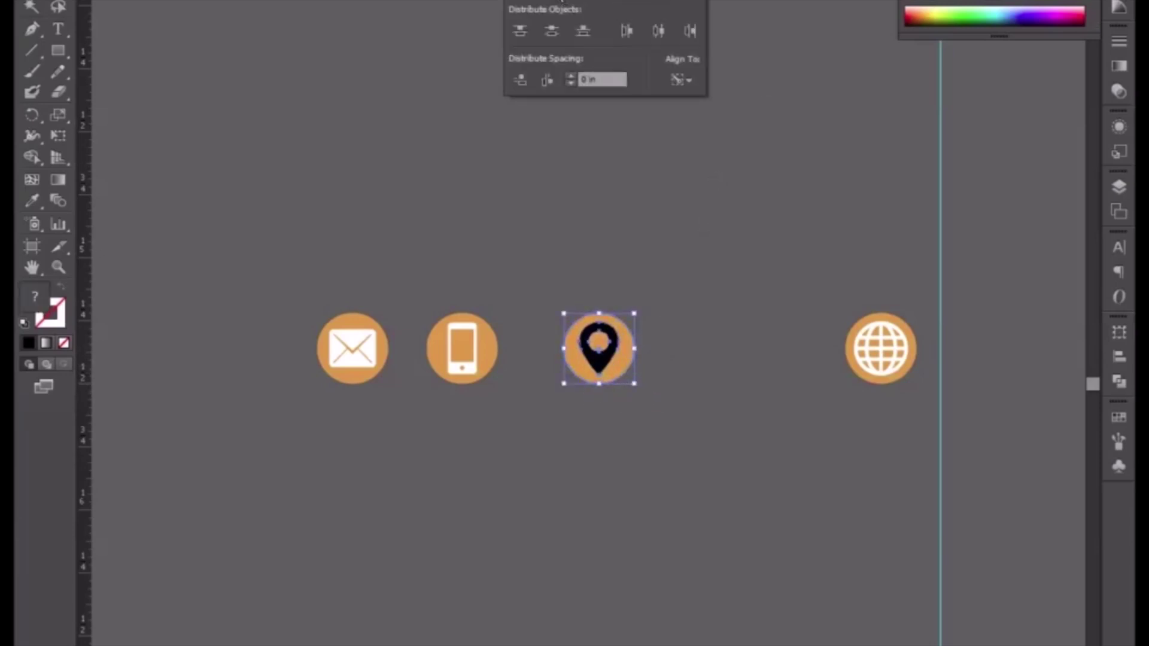
{"action": "left_click", "coordinate": [623, 371], "text": "shift"}
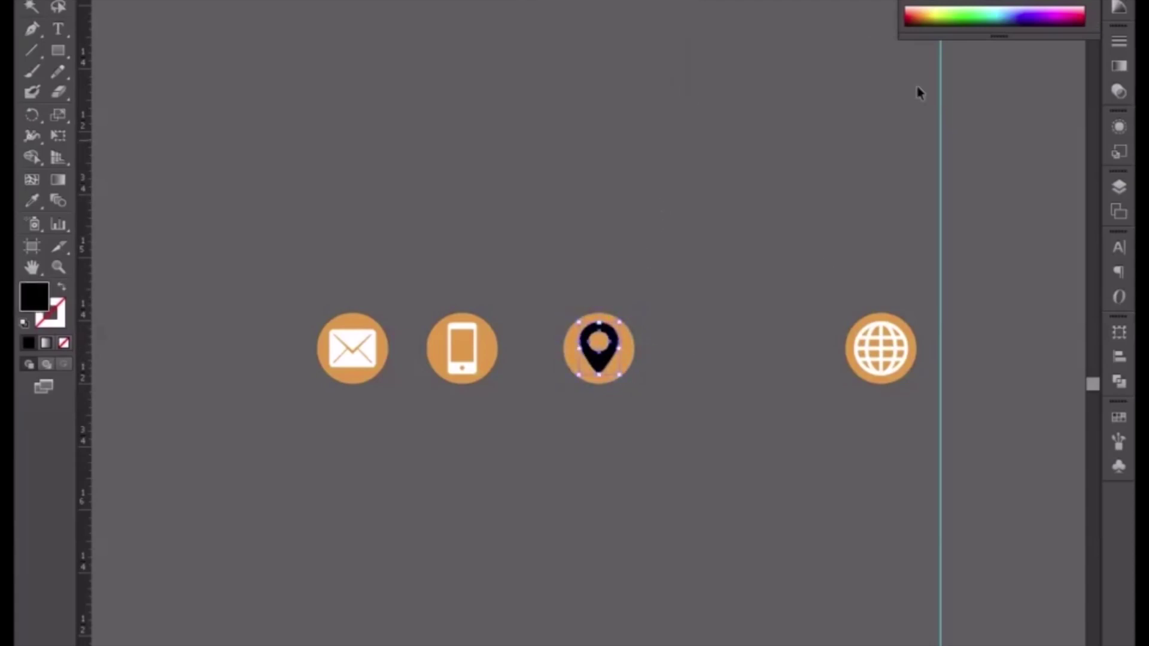
{"action": "left_click", "coordinate": [937, 6]}
{"action": "left_click", "coordinate": [793, 312]}
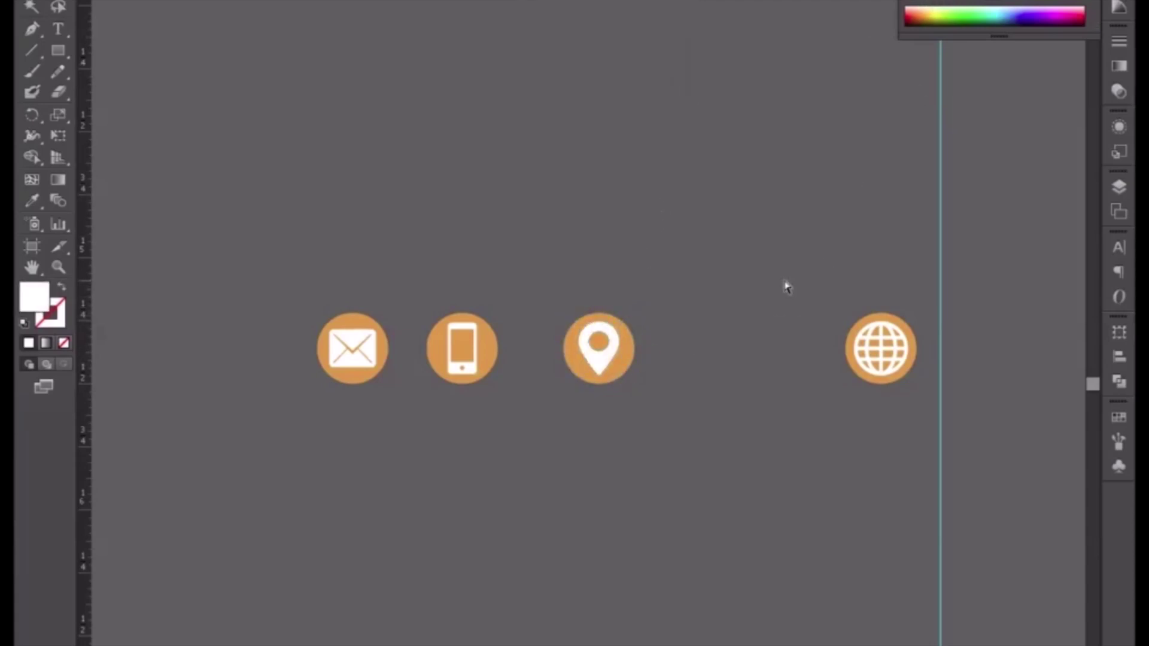
{"action": "key", "text": "ctrl+minus"}
Move the four-icon row up beneath the flyer's lower lime-green circle and select all four icons.
{"action": "scroll", "coordinate": [455, 488], "scroll_direction": "up", "scroll_amount": 4}
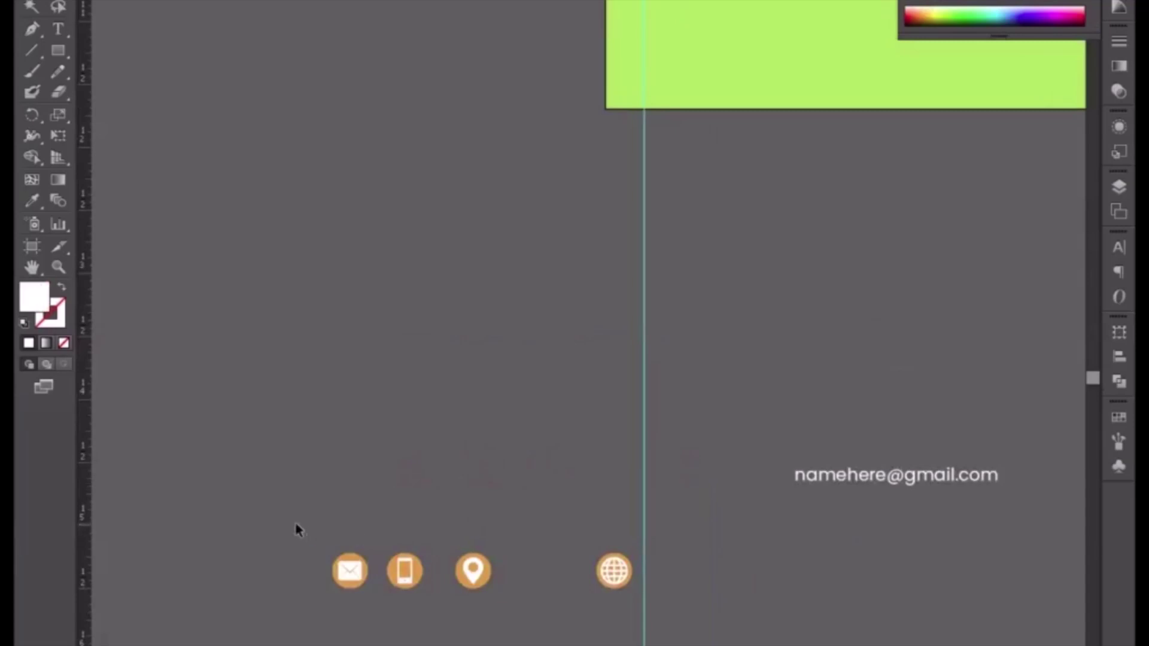
{"action": "left_click_drag", "start_coordinate": [604, 579], "coordinate": [976, 257]}
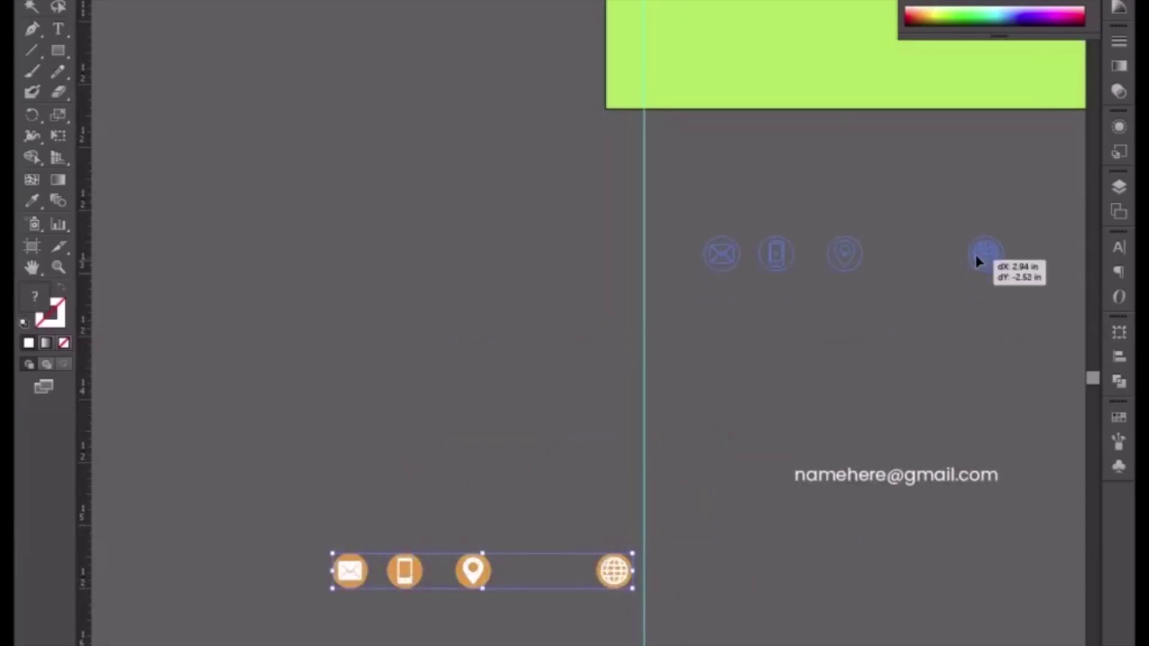
{"action": "left_click_drag", "start_coordinate": [844, 354], "coordinate": [747, 544]}
{"action": "left_click", "coordinate": [736, 534]}
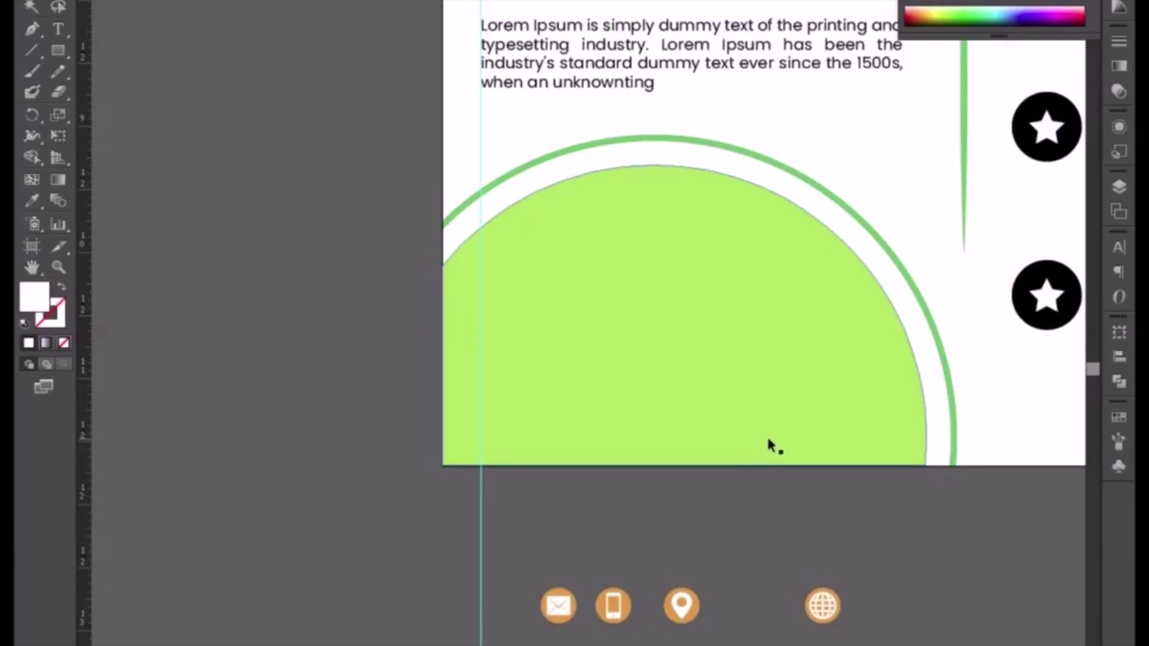
{"action": "left_click", "coordinate": [812, 623]}
{"action": "left_click", "coordinate": [694, 622], "text": "shift"}
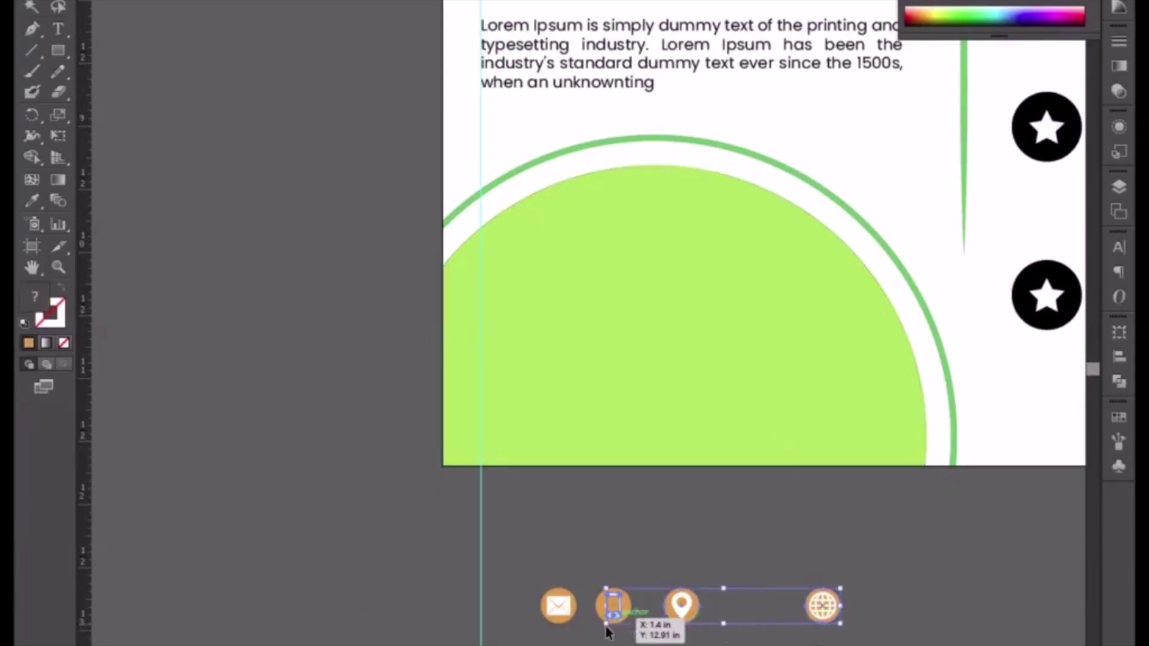
{"action": "left_click", "coordinate": [628, 617], "text": "shift"}
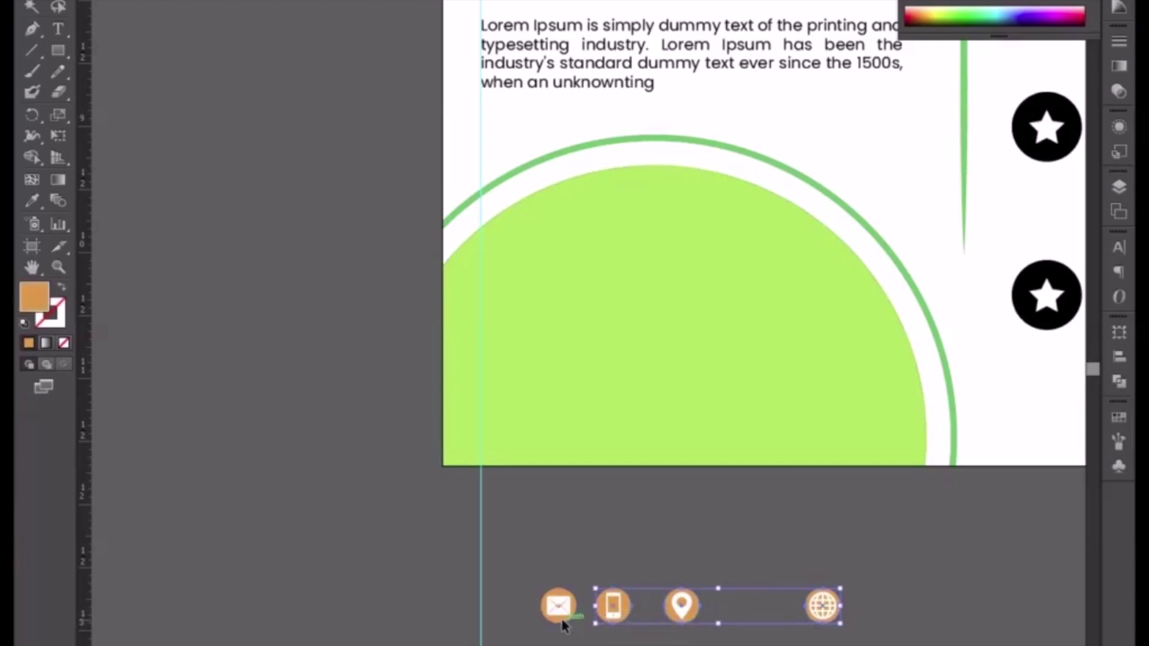
{"action": "left_click", "coordinate": [564, 616], "text": "shift"}
{"action": "left_click", "coordinate": [33, 200]}
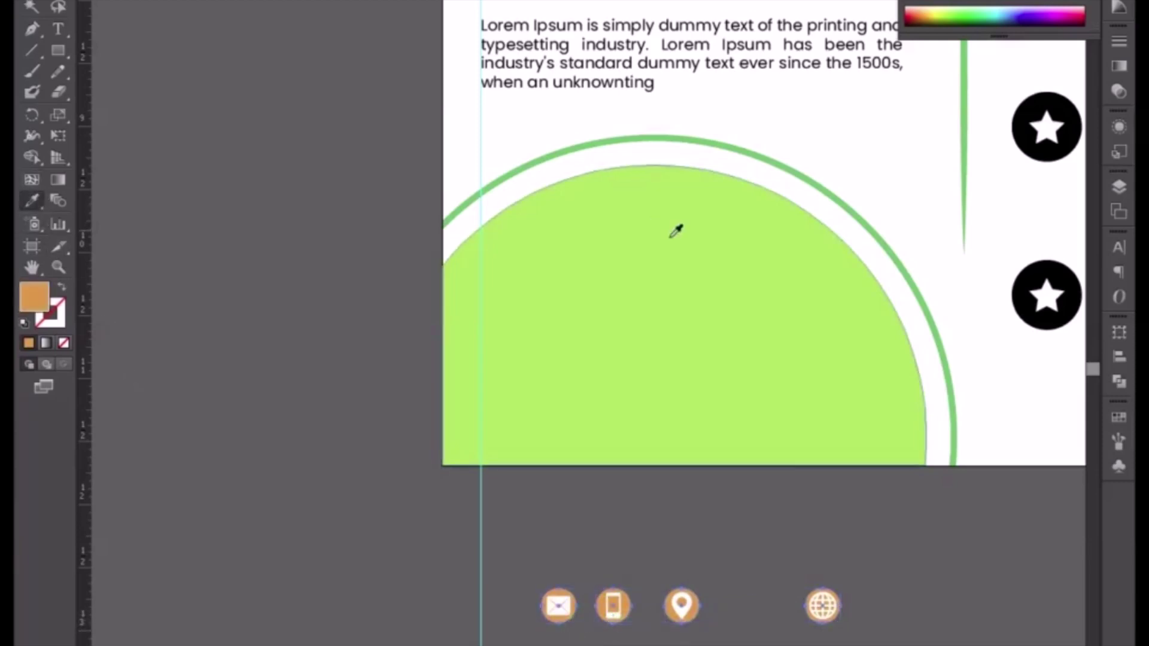
Recolour the four icons with the ring's green and lift the phone icon above the envelope.
{"action": "left_click", "coordinate": [720, 138]}
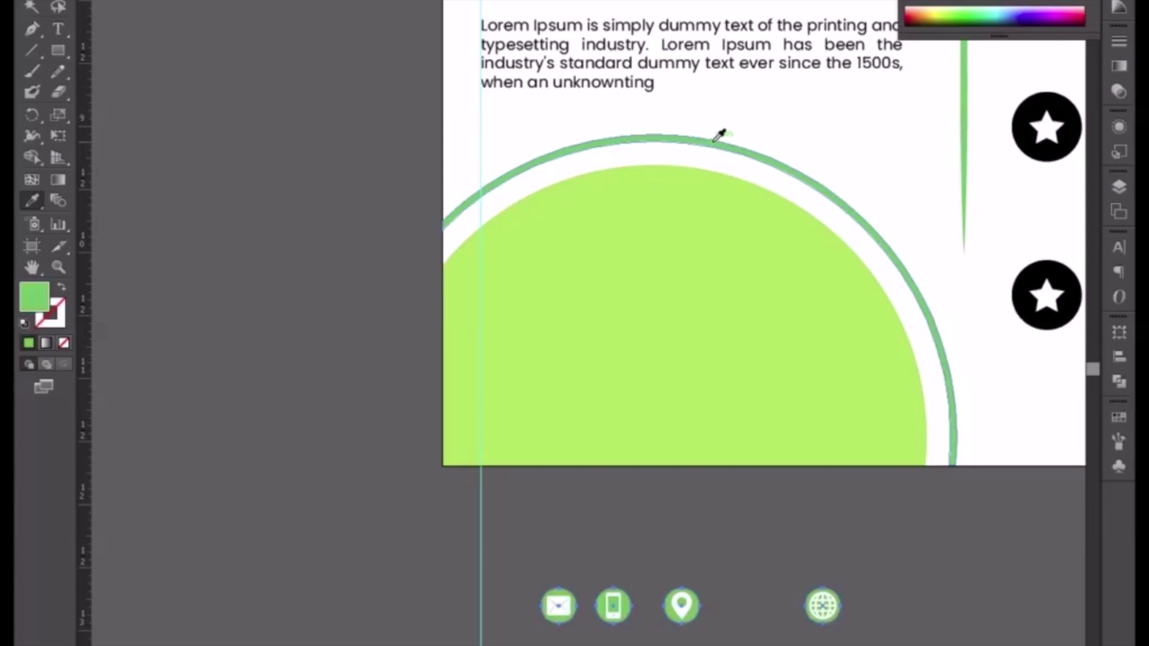
{"action": "key", "text": "v"}
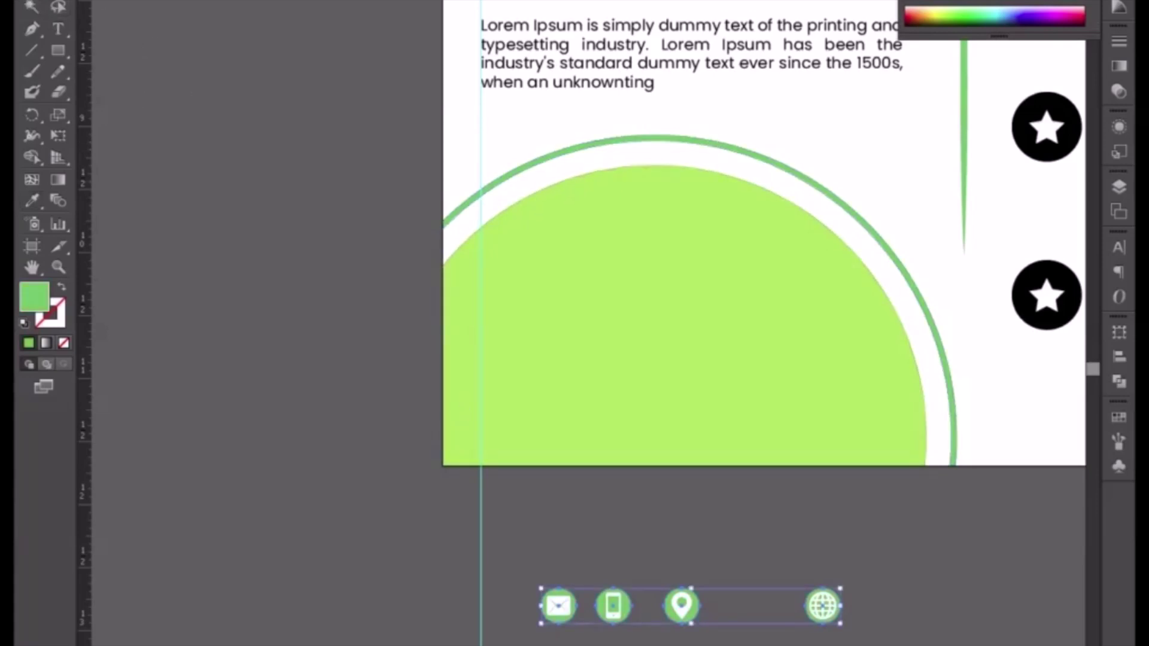
{"action": "left_click_drag", "start_coordinate": [601, 564], "coordinate": [630, 638]}
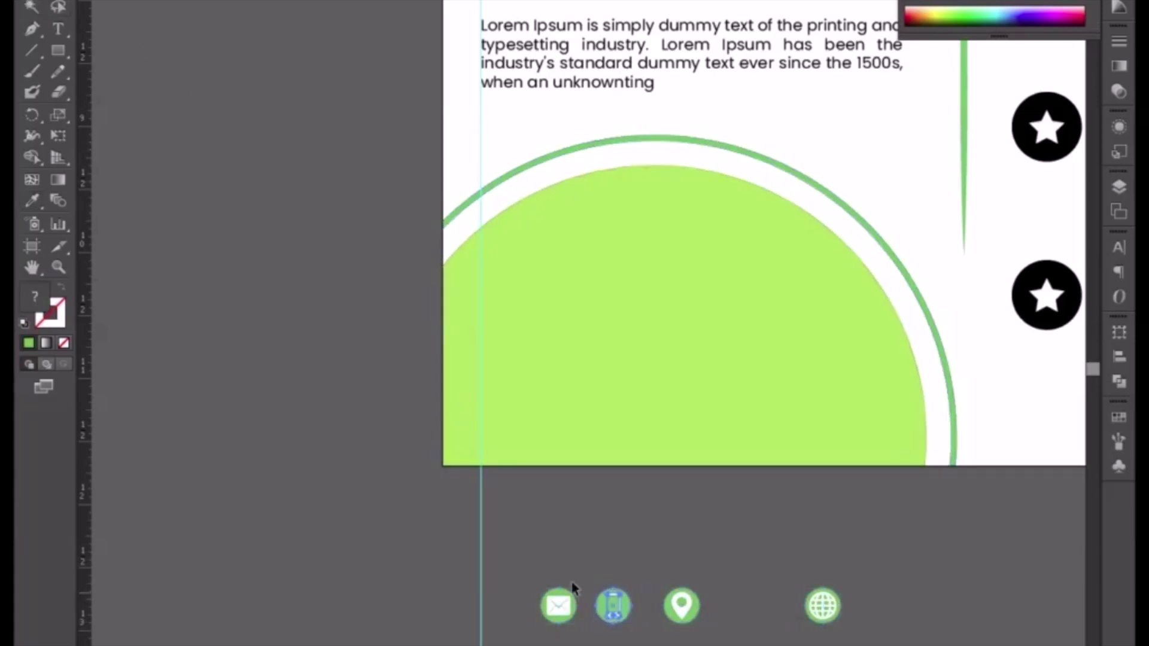
{"action": "left_click_drag", "start_coordinate": [535, 559], "coordinate": [566, 636]}
{"action": "left_click_drag", "start_coordinate": [679, 577], "coordinate": [697, 628]}
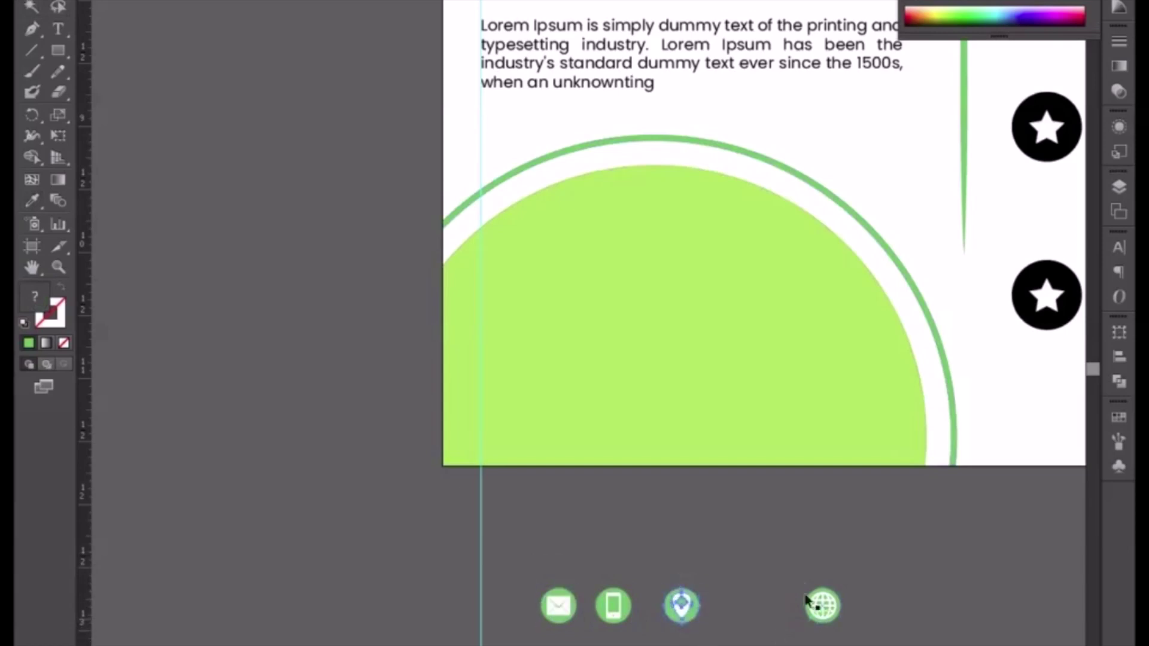
{"action": "left_click_drag", "start_coordinate": [806, 599], "coordinate": [821, 622]}
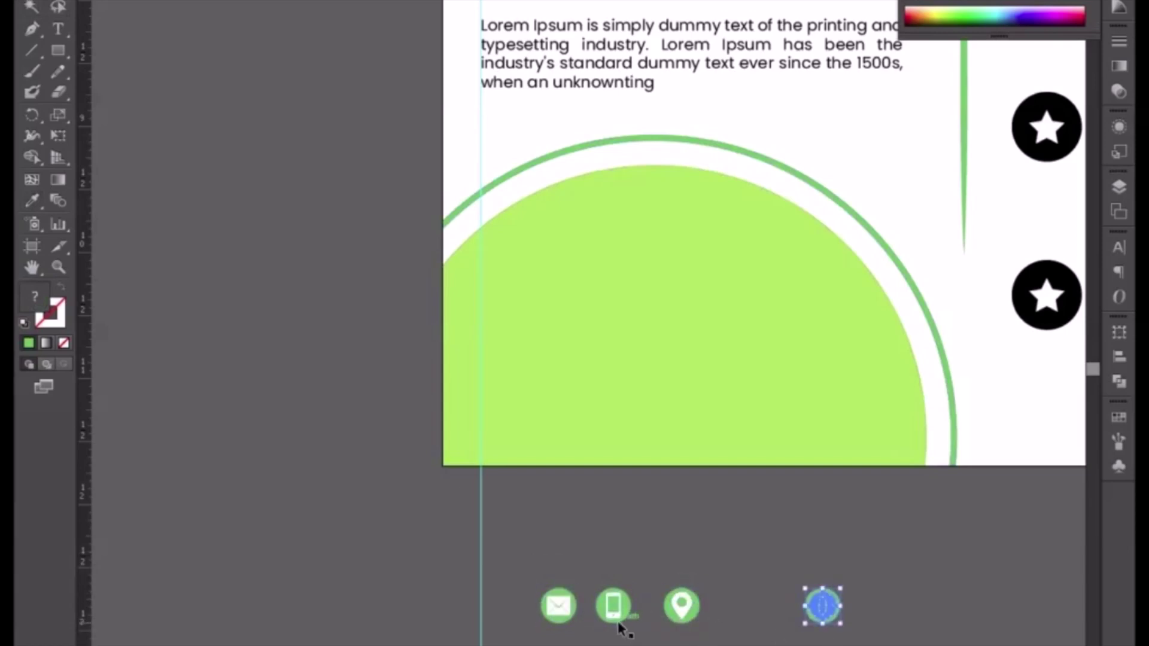
{"action": "left_click_drag", "start_coordinate": [620, 626], "coordinate": [558, 563]}
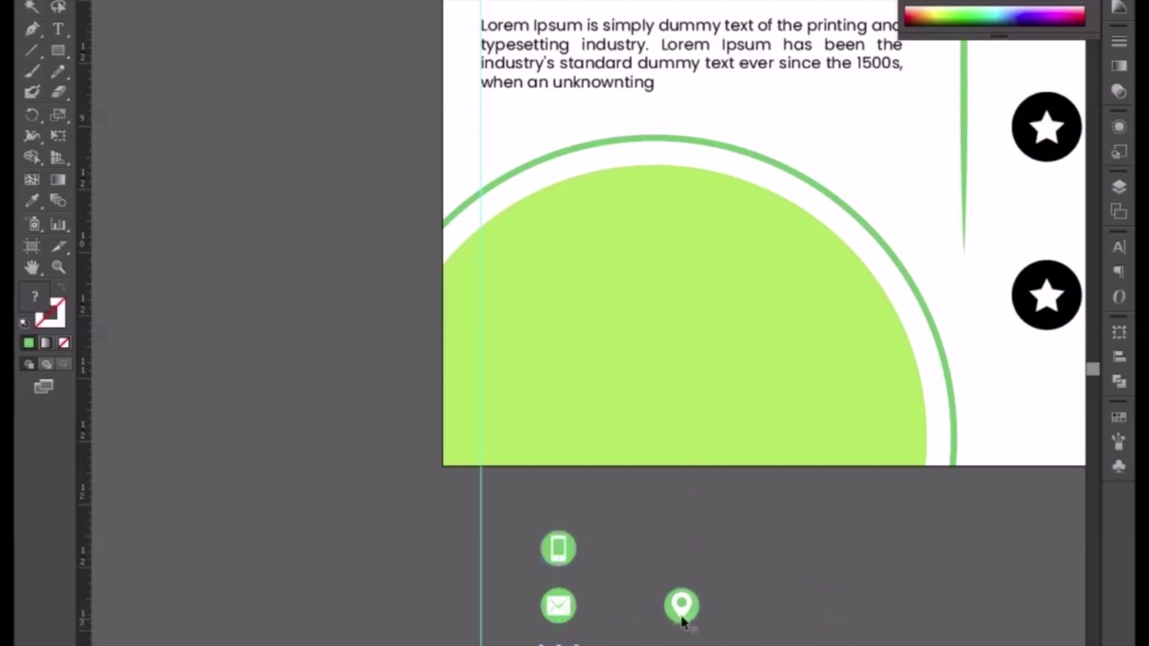
Stack globe then location pin below the envelope and apply Vertical Distribute Center to all four icons.
{"action": "left_click_drag", "start_coordinate": [822, 606], "coordinate": [564, 512]}
{"action": "left_click_drag", "start_coordinate": [689, 461], "coordinate": [565, 572]}
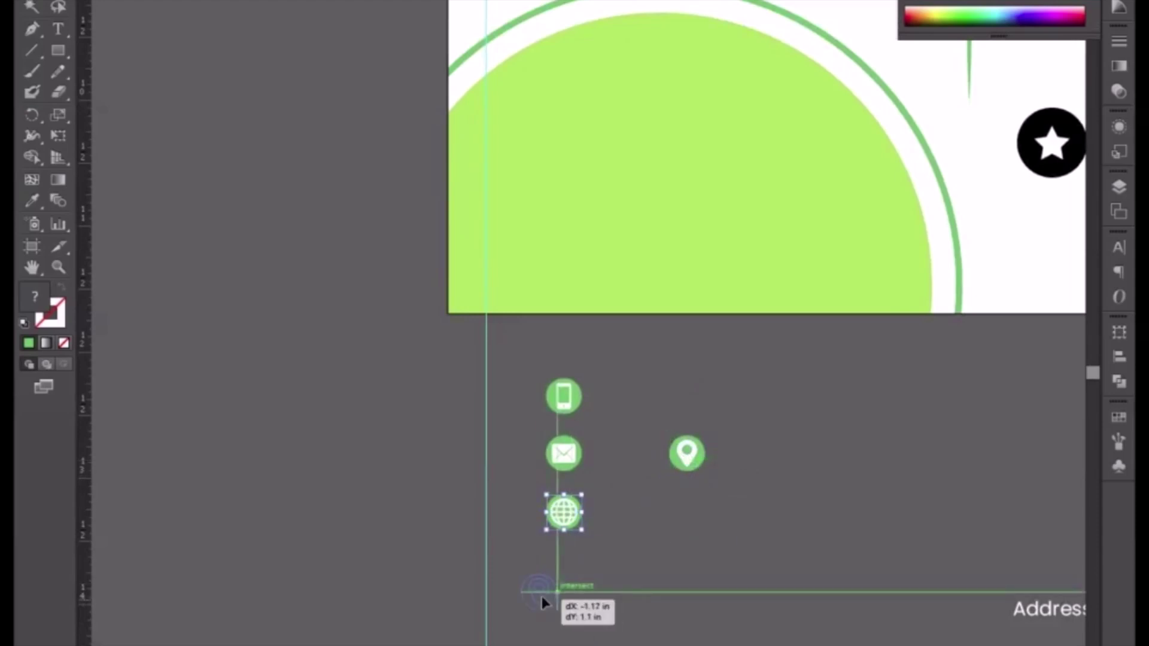
{"action": "left_click", "coordinate": [623, 579]}
{"action": "key", "text": "ctrl+a"}
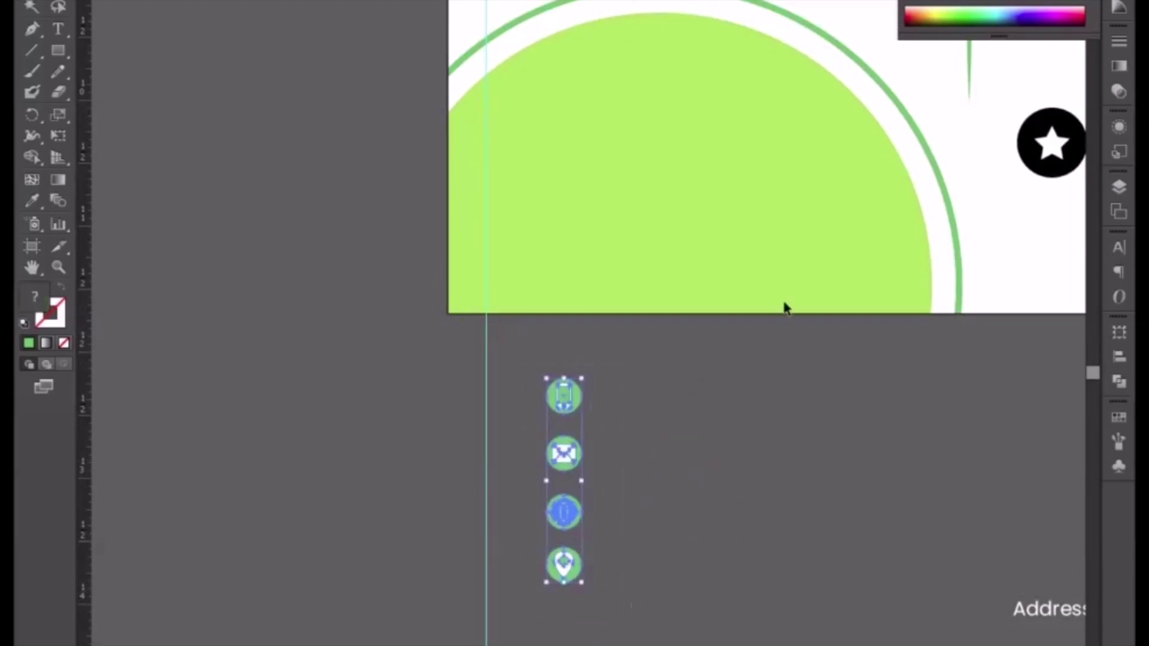
{"action": "key", "text": "shift+F7"}
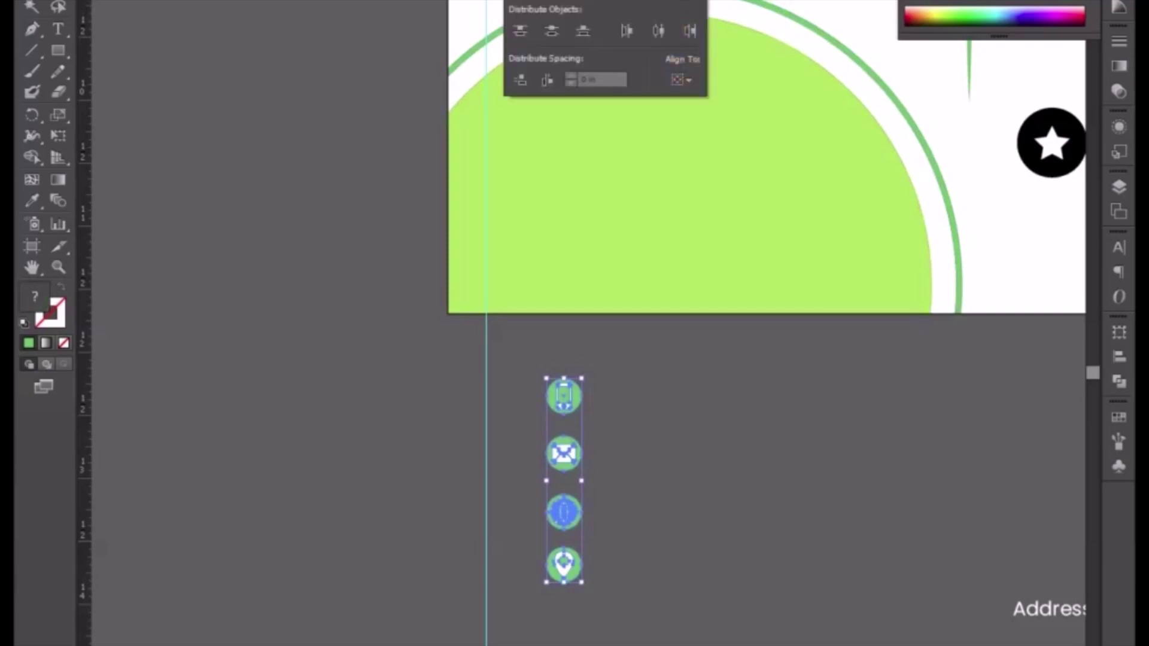
{"action": "left_click", "coordinate": [659, 5]}
{"action": "key", "text": "ctrl+z"}
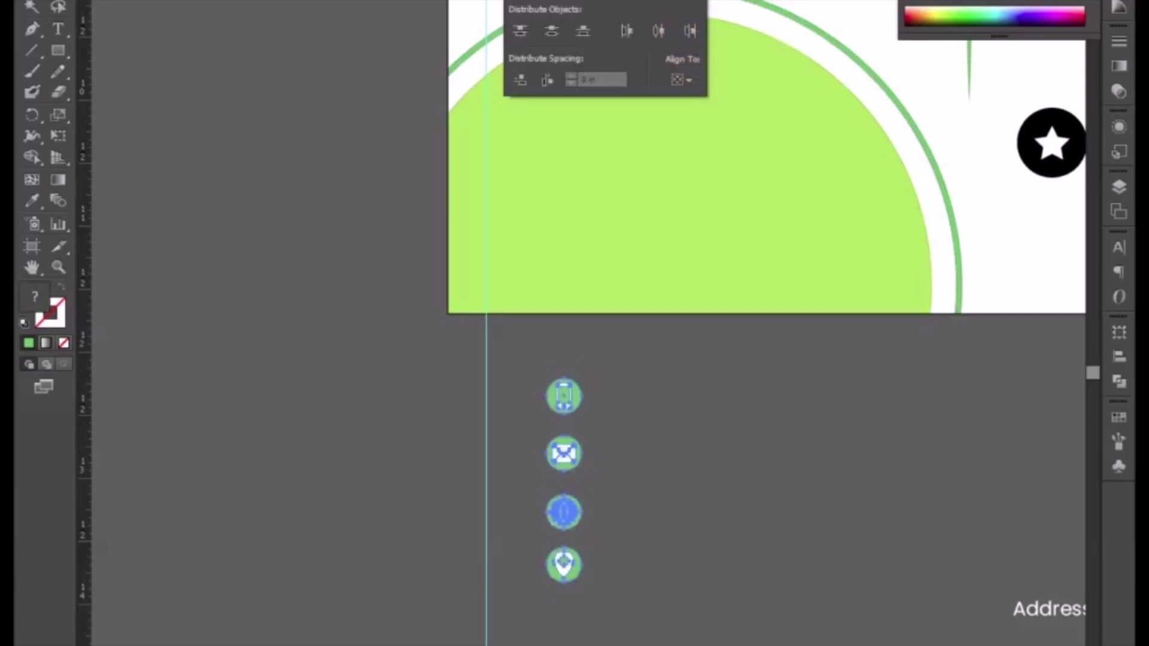
{"action": "left_click", "coordinate": [546, 33]}
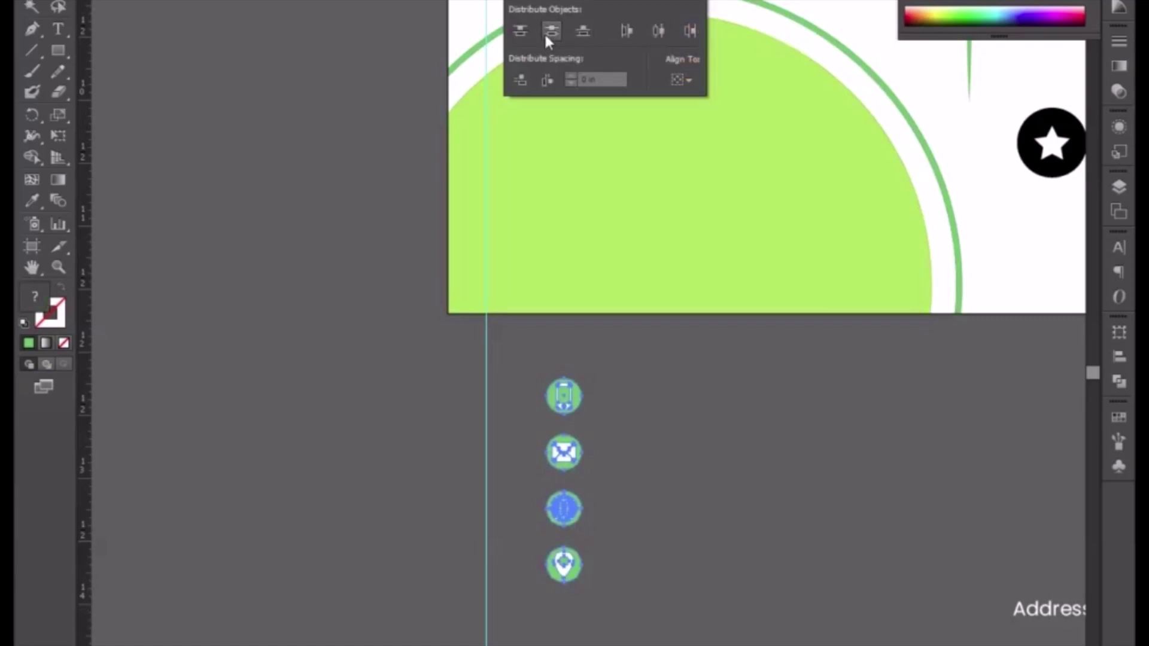
{"action": "left_click", "coordinate": [523, 377]}
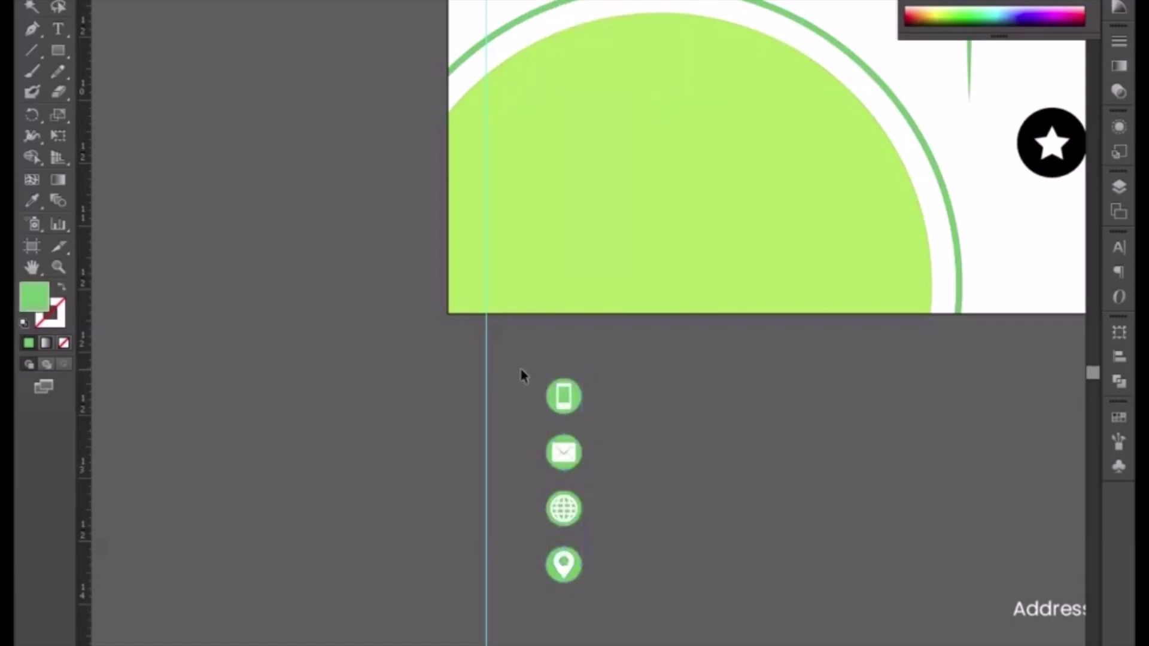
{"action": "left_click_drag", "start_coordinate": [529, 372], "coordinate": [629, 604]}
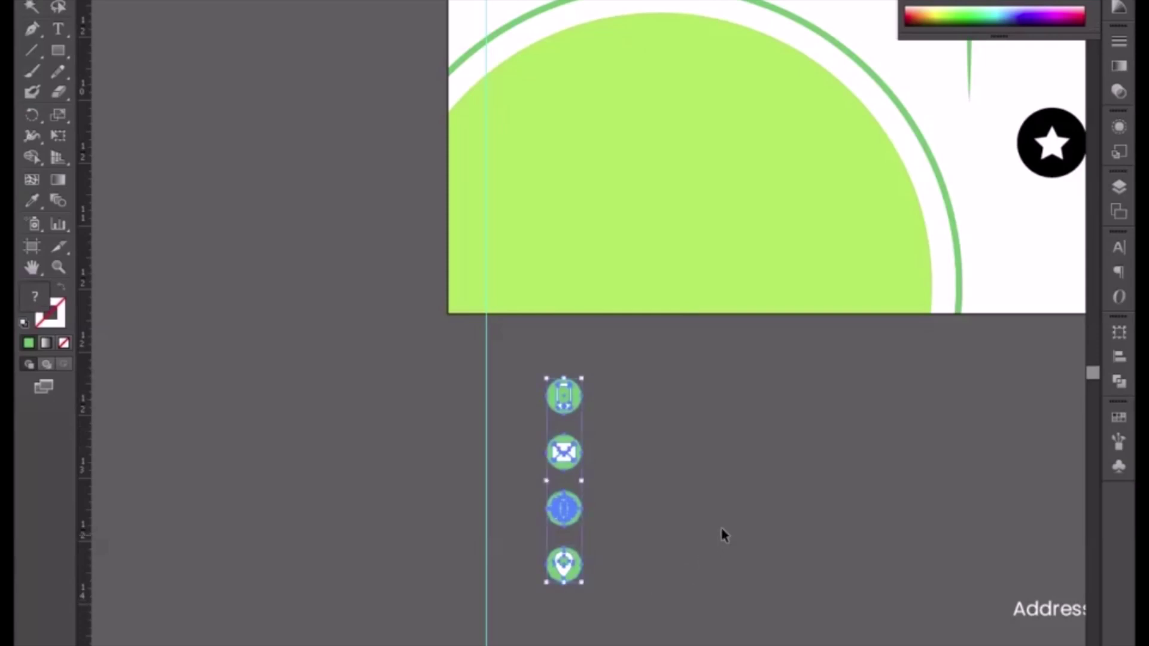
Move the four-line contact details block next to the icon column.
{"action": "scroll", "coordinate": [688, 539], "scroll_direction": "down", "scroll_amount": 2}
{"action": "scroll", "coordinate": [689, 538], "scroll_direction": "right", "scroll_amount": 3}
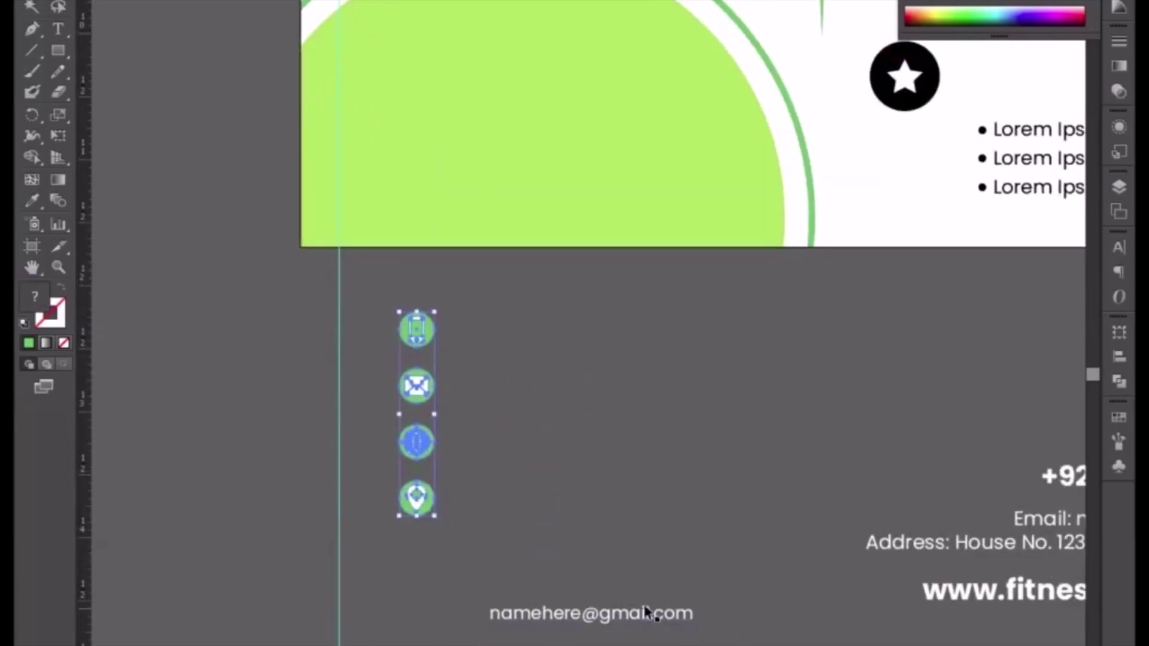
{"action": "left_click_drag", "start_coordinate": [811, 503], "coordinate": [594, 464]}
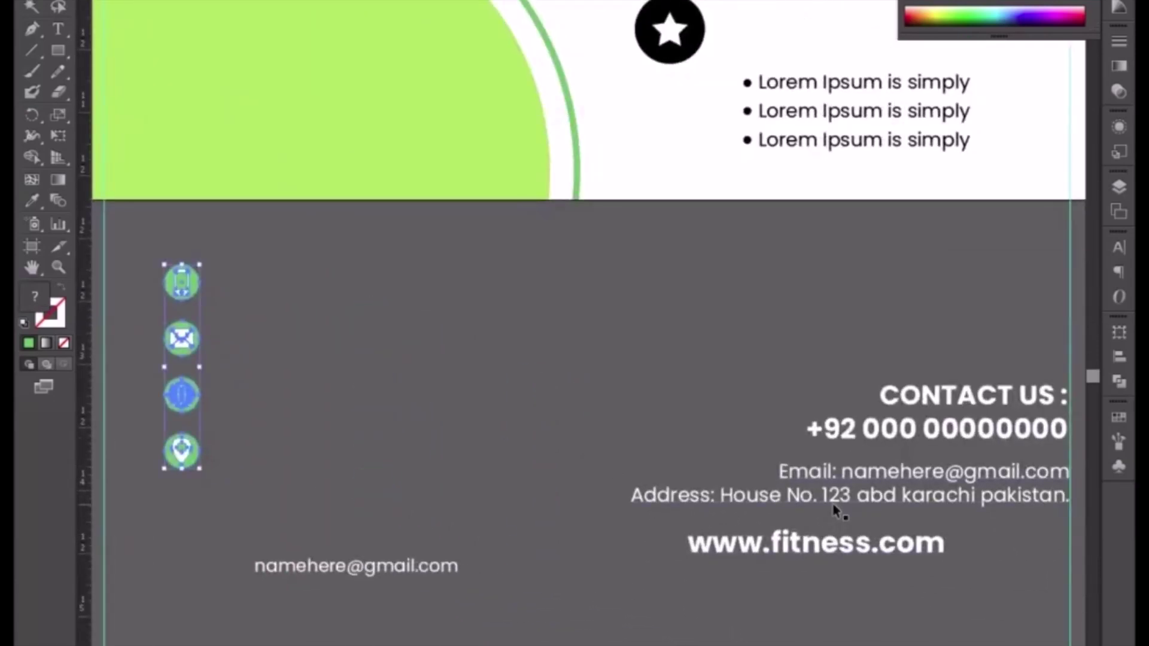
{"action": "left_click_drag", "start_coordinate": [451, 453], "coordinate": [546, 469]}
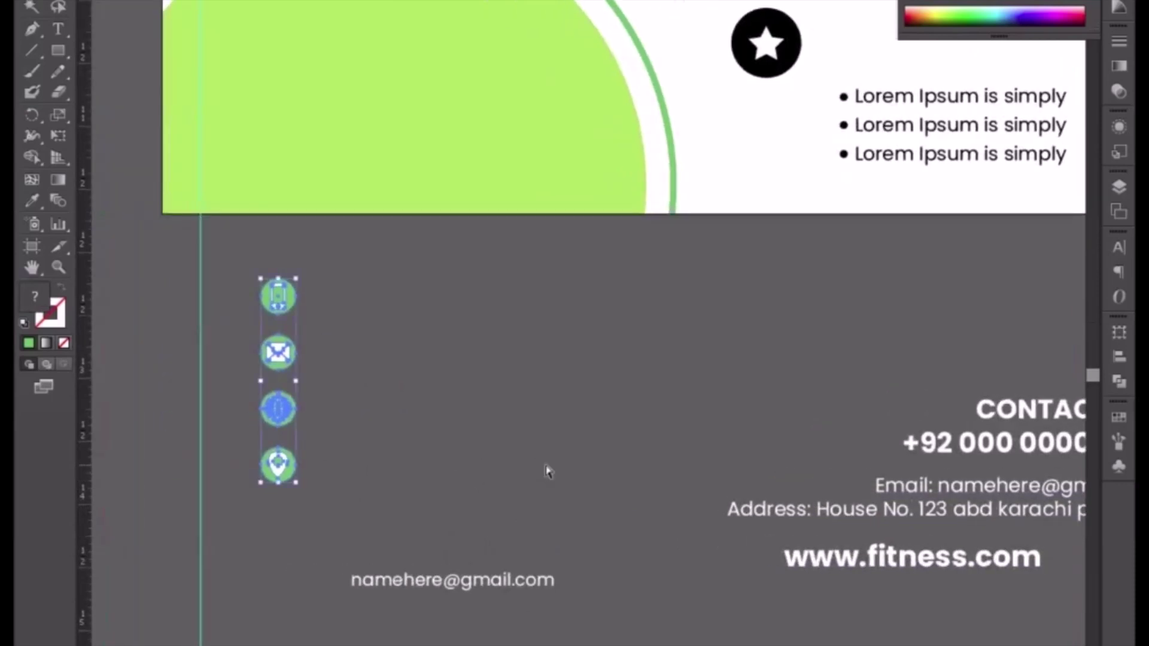
{"action": "scroll", "coordinate": [546, 469], "scroll_direction": "down", "scroll_amount": 1}
{"action": "left_click", "coordinate": [817, 431]}
{"action": "left_click", "coordinate": [874, 433]}
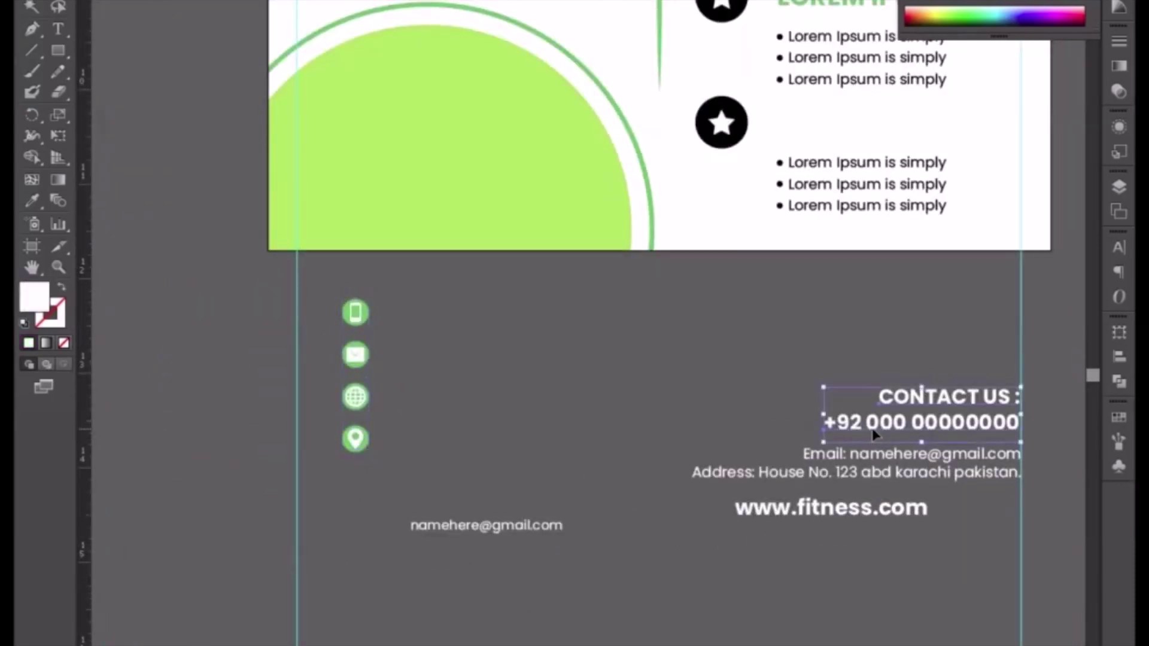
{"action": "scroll", "coordinate": [310, 332], "scroll_direction": "left", "scroll_amount": 5}
{"action": "scroll", "coordinate": [309, 332], "scroll_direction": "up", "scroll_amount": 1}
{"action": "left_click_drag", "start_coordinate": [310, 333], "coordinate": [687, 476]}
{"action": "left_click", "coordinate": [572, 408]}
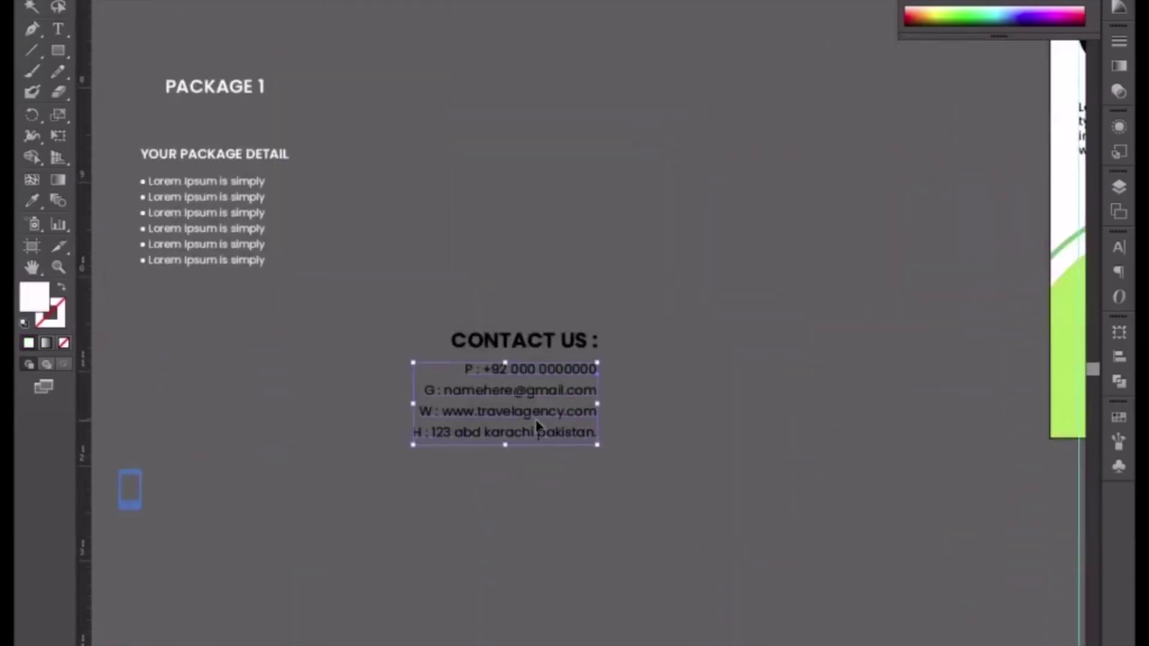
{"action": "mouse_move", "coordinate": [573, 408]}
{"action": "left_mouse_down"}
{"action": "mouse_move", "coordinate": [217, 282]}
{"action": "mouse_move", "coordinate": [644, 465]}
{"action": "left_mouse_up"}
{"action": "scroll", "coordinate": [643, 465], "scroll_direction": "up", "scroll_amount": 2}
{"action": "mouse_move", "coordinate": [483, 465]}
{"action": "left_mouse_down"}
{"action": "mouse_move", "coordinate": [321, 409]}
{"action": "mouse_move", "coordinate": [312, 387]}
{"action": "left_mouse_up"}
Delete the 'P :', 'G :', 'W :' and 'H :' prefixes from the contact lines.
{"action": "key", "text": "t"}
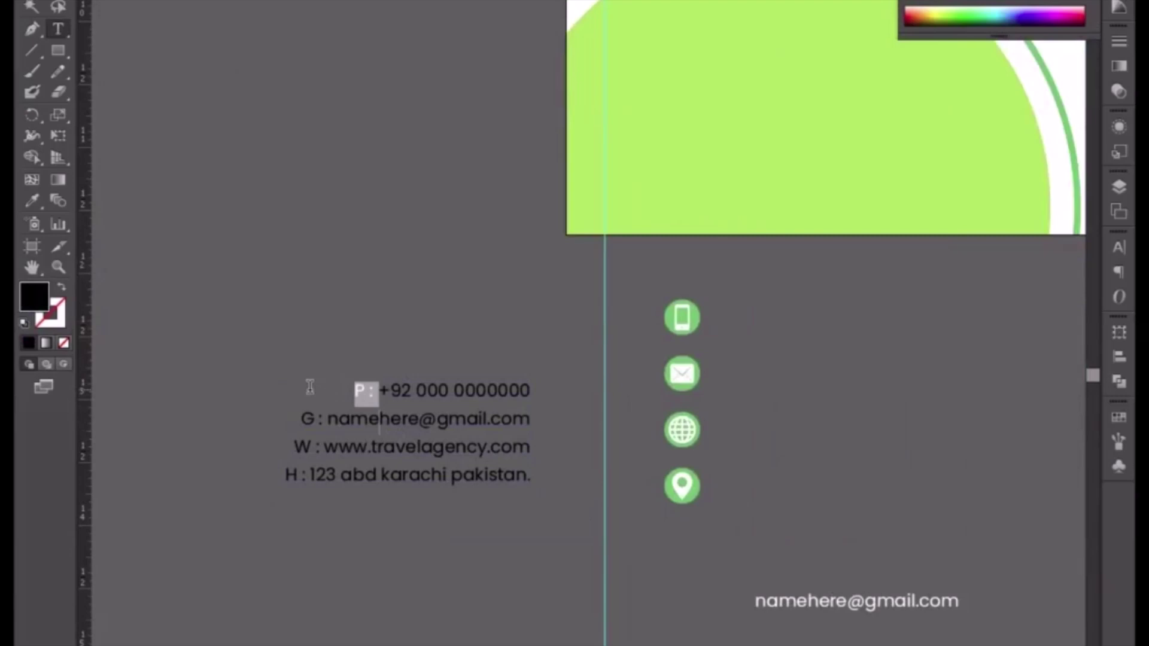
{"action": "key", "text": "BackSpace"}
{"action": "left_click_drag", "start_coordinate": [327, 419], "coordinate": [252, 413]}
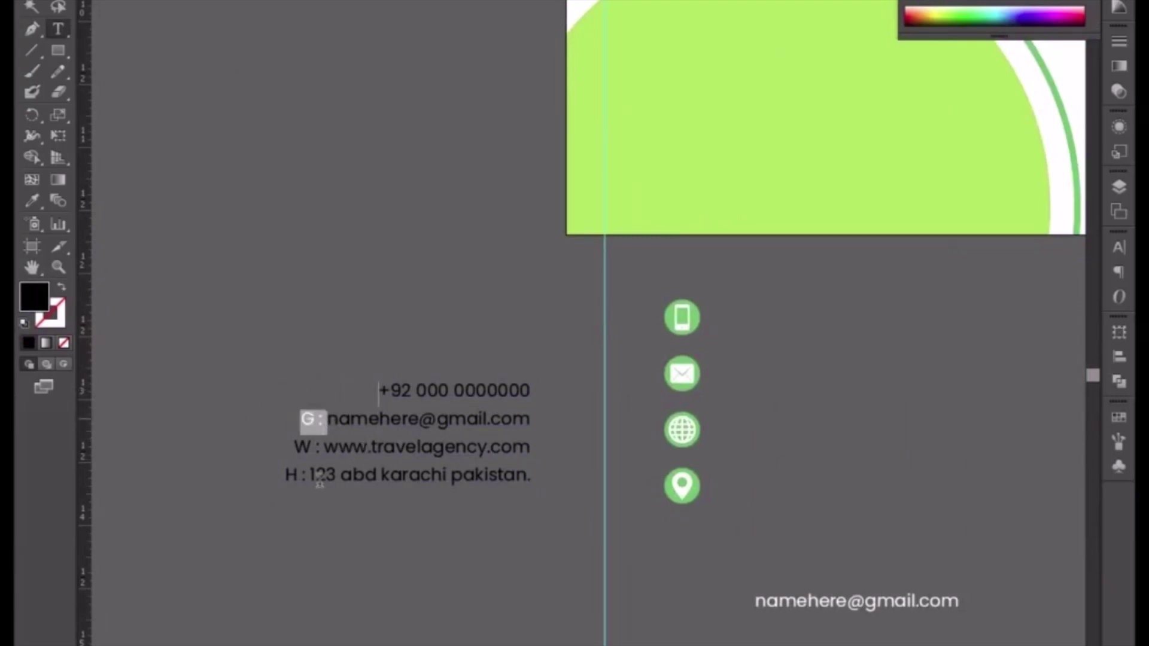
{"action": "key", "text": "BackSpace"}
{"action": "left_click_drag", "start_coordinate": [322, 447], "coordinate": [250, 442]}
{"action": "key", "text": "BackSpace"}
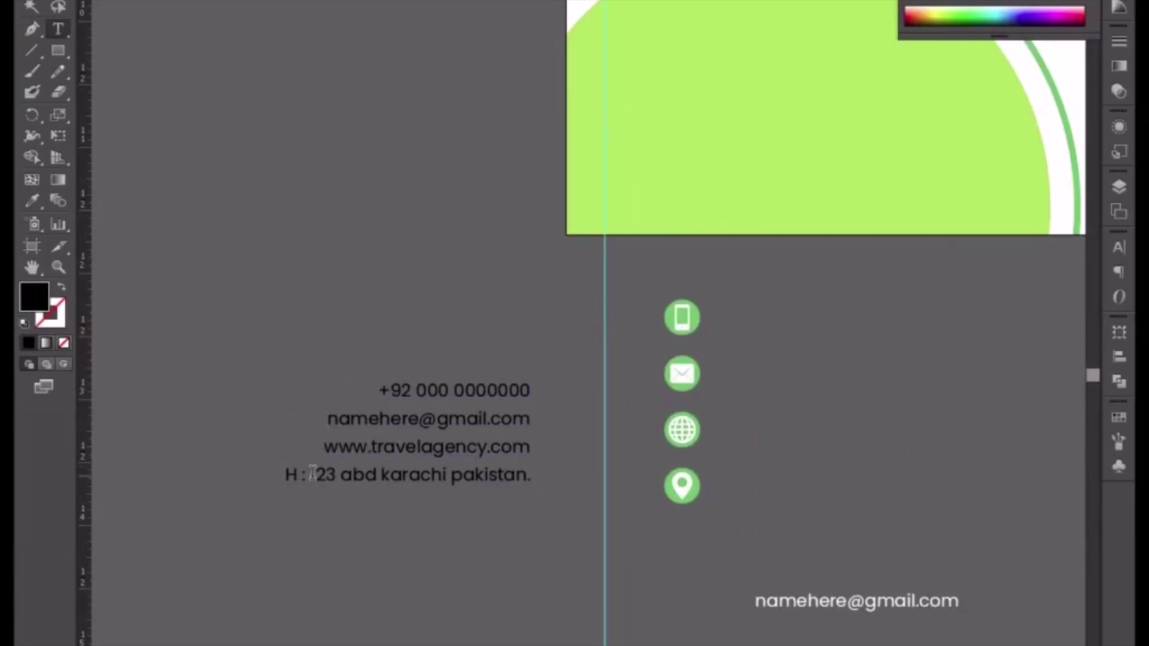
{"action": "left_click_drag", "start_coordinate": [311, 474], "coordinate": [238, 475]}
{"action": "key", "text": "BackSpace"}
{"action": "key", "text": "Escape"}
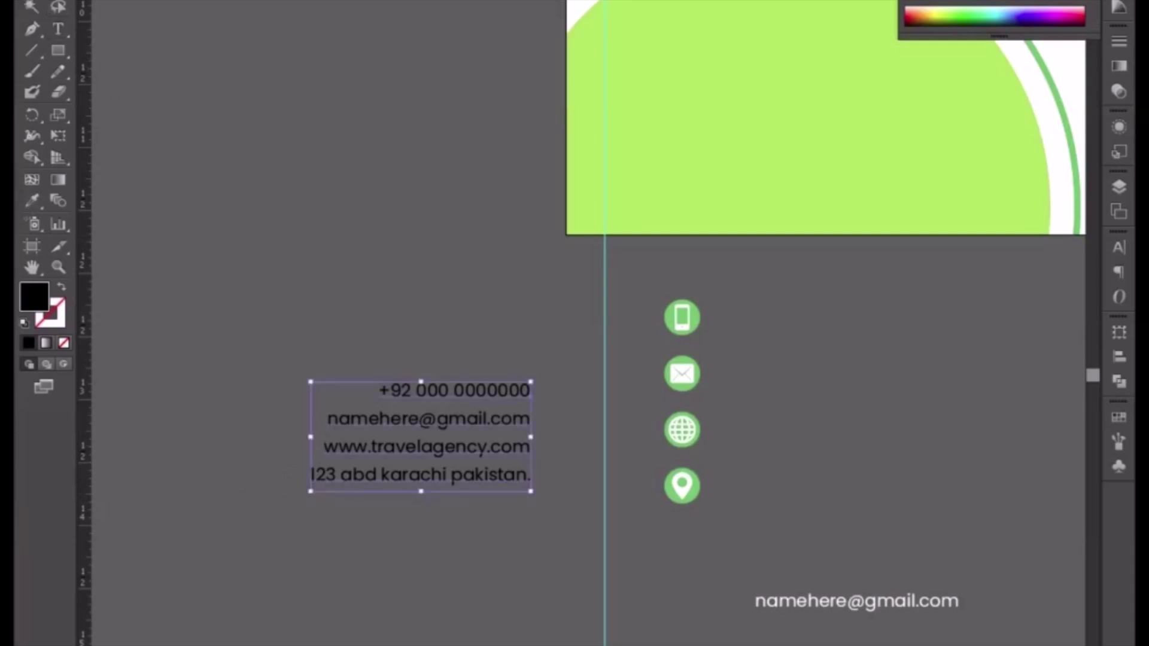
Left-align the contact text beside the icons, set it to SemiBold and scale it up.
{"action": "left_click", "coordinate": [656, 10]}
{"action": "key", "text": "Escape"}
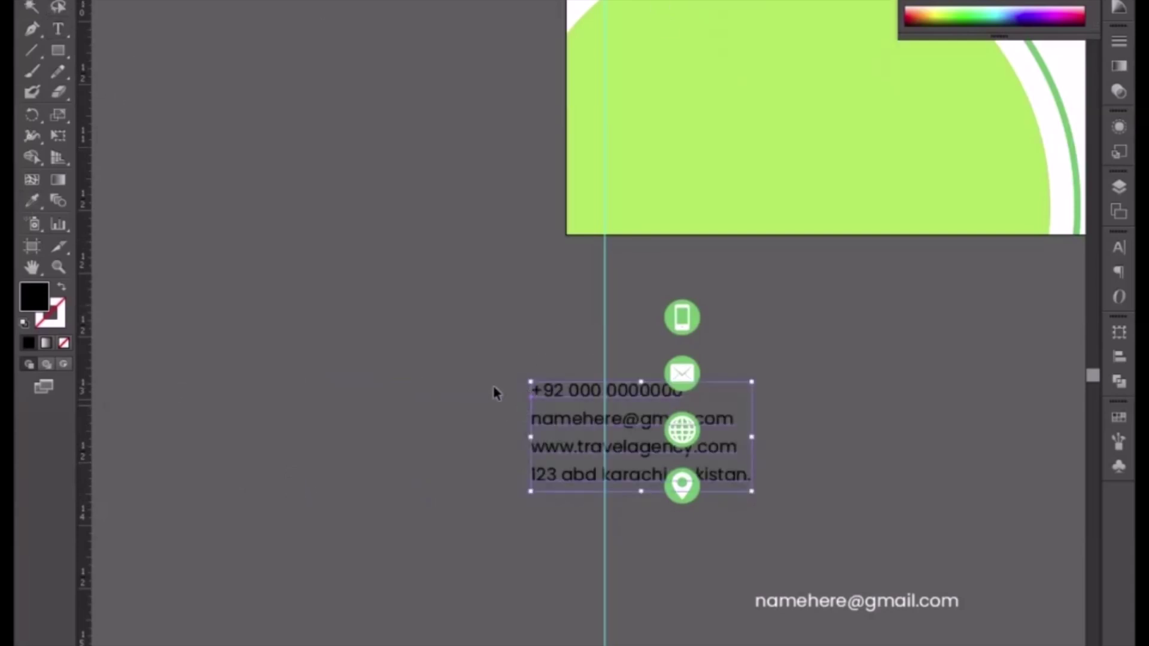
{"action": "left_click_drag", "start_coordinate": [556, 401], "coordinate": [740, 329]}
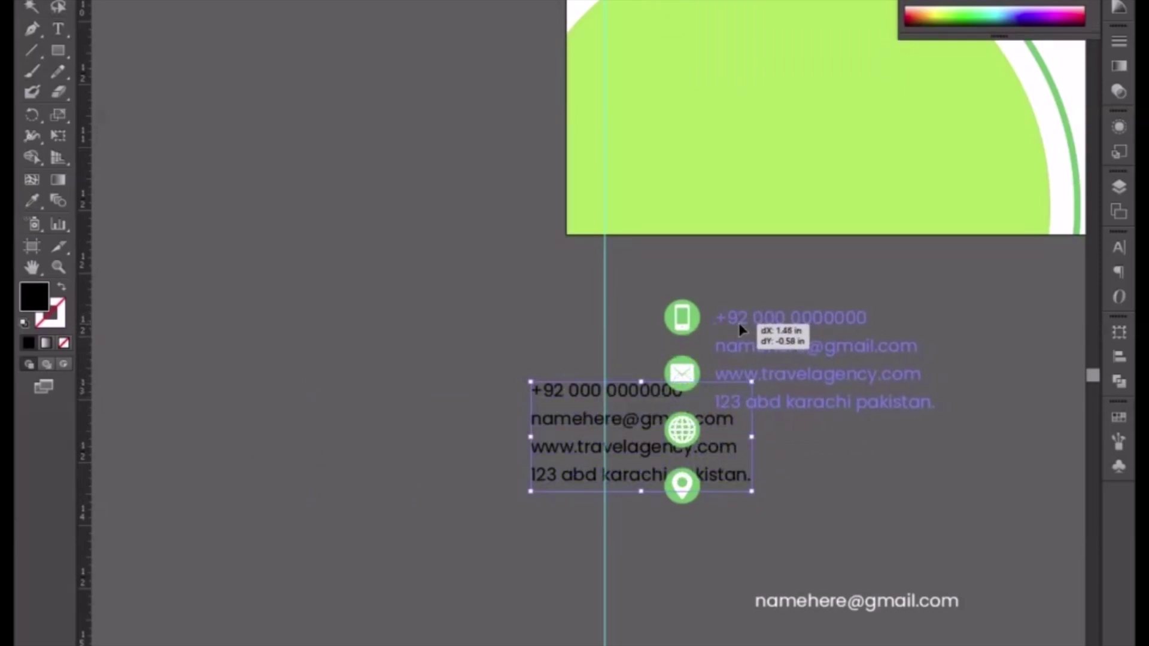
{"action": "left_click_drag", "start_coordinate": [796, 438], "coordinate": [613, 392]}
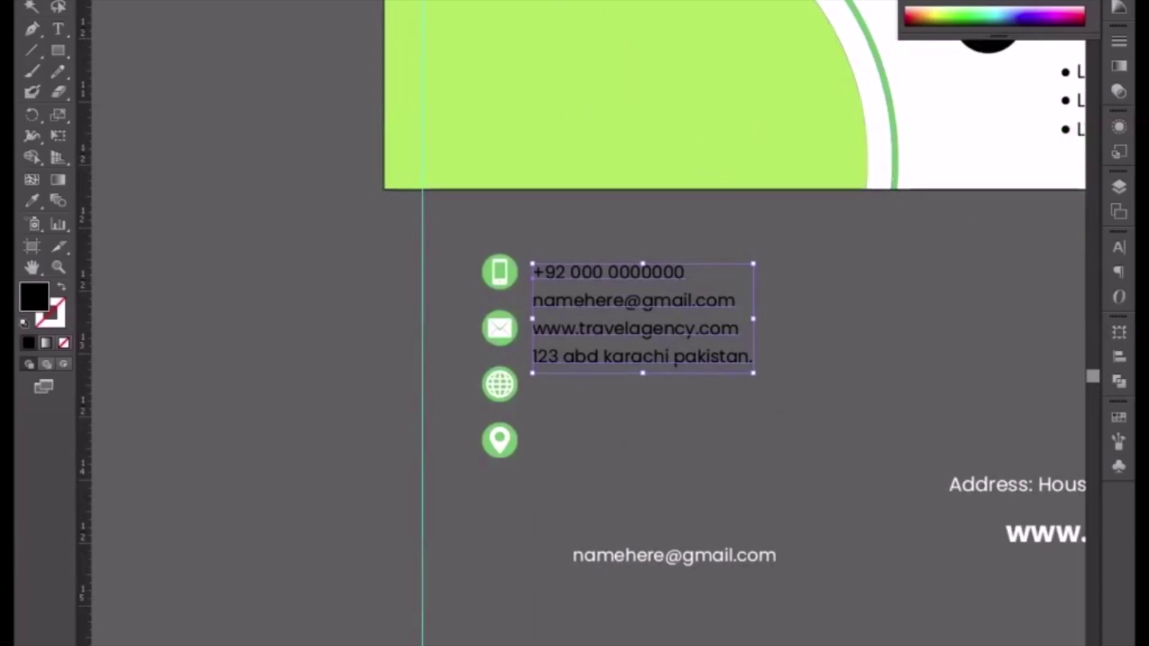
{"action": "left_click", "coordinate": [757, 2]}
{"action": "left_click", "coordinate": [758, 184]}
{"action": "left_click_drag", "start_coordinate": [757, 375], "coordinate": [786, 388]}
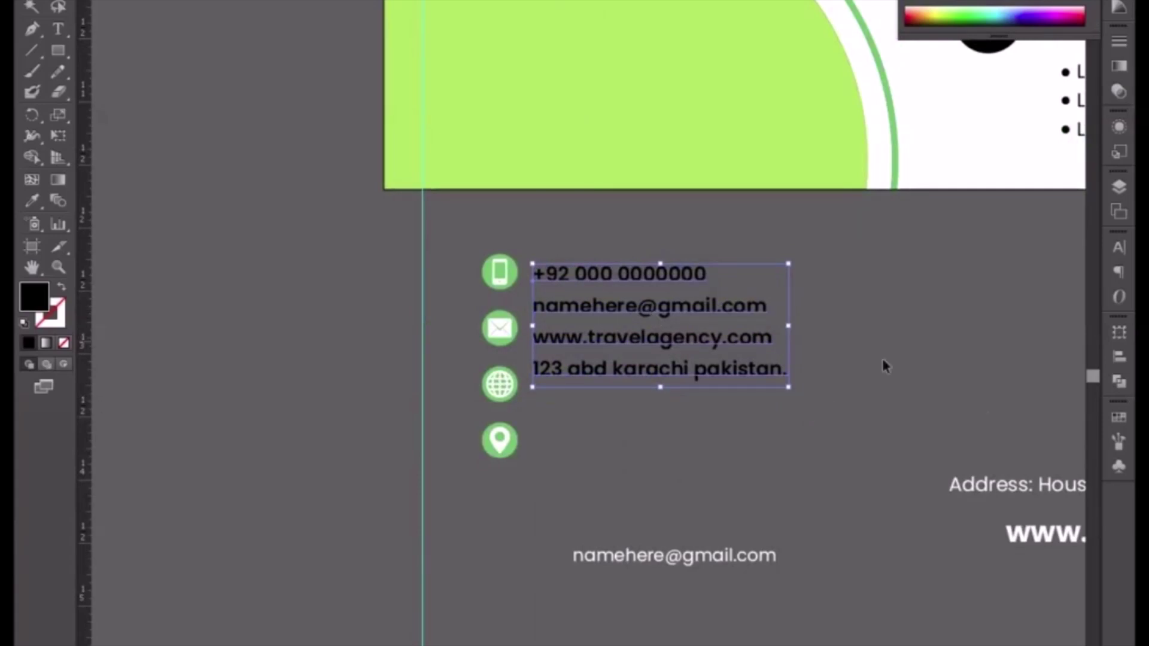
Raise the contact text leading to 32 pt, then select icons and text together.
{"action": "left_click", "coordinate": [1118, 247]}
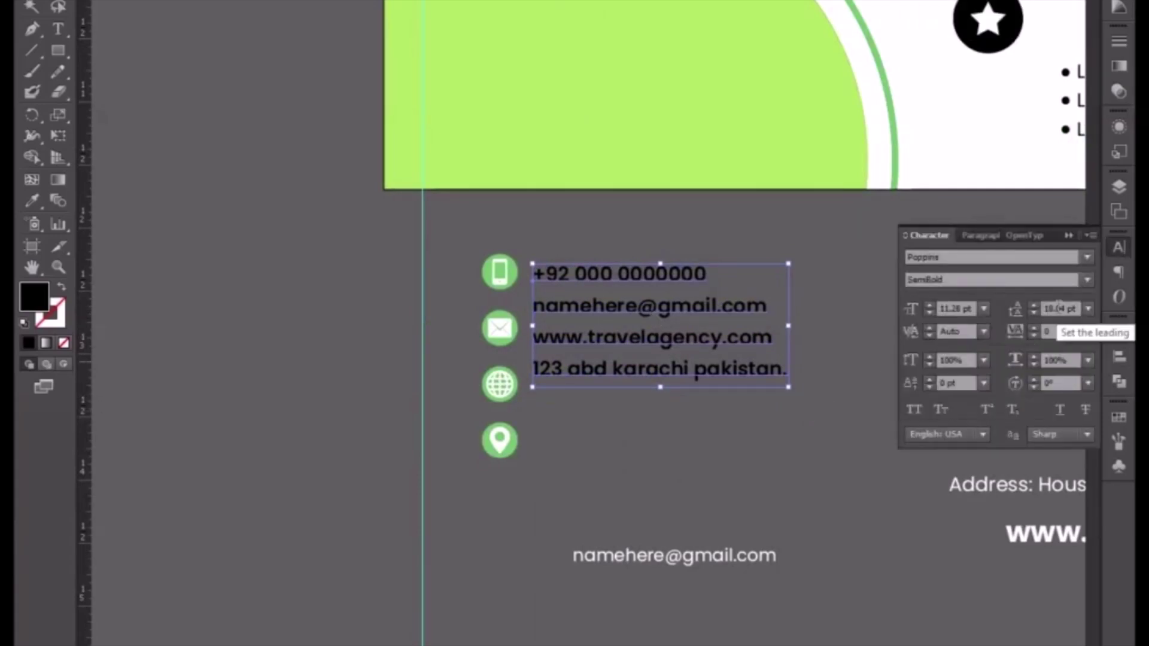
{"action": "left_click", "coordinate": [1057, 308]}
{"action": "scroll", "coordinate": [1057, 308], "scroll_direction": "up", "scroll_amount": 1}
{"action": "scroll", "coordinate": [1057, 309], "scroll_direction": "up", "scroll_amount": 4}
{"action": "scroll", "coordinate": [1056, 308], "scroll_direction": "up", "scroll_amount": 4}
{"action": "scroll", "coordinate": [1057, 309], "scroll_direction": "up", "scroll_amount": 1}
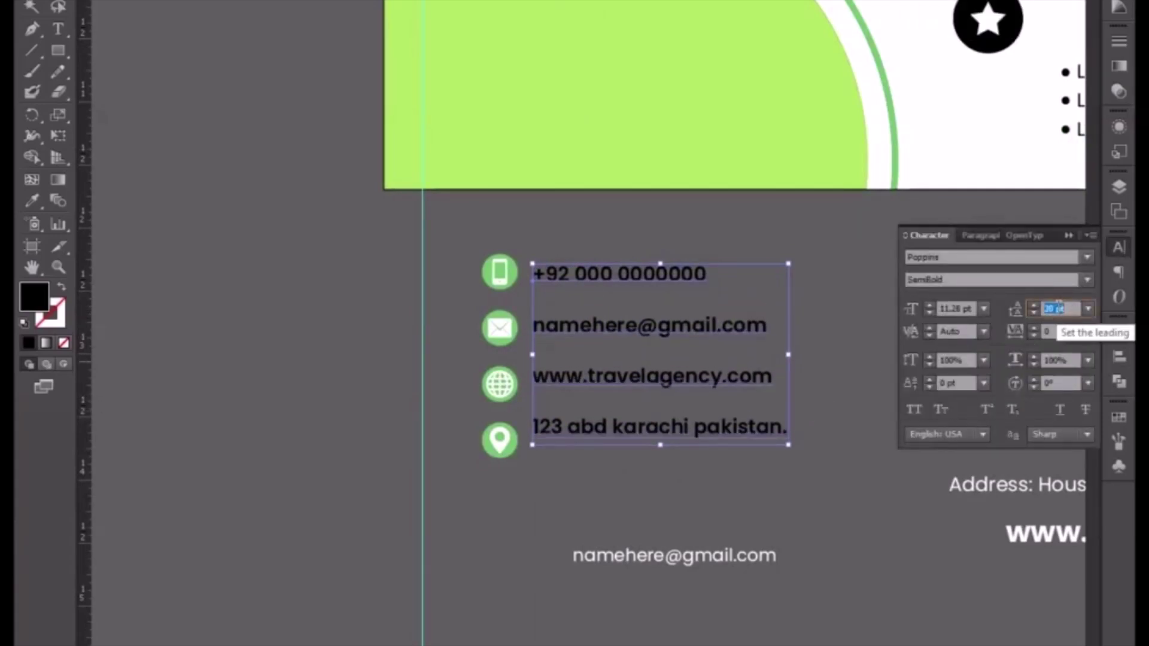
{"action": "scroll", "coordinate": [1057, 308], "scroll_direction": "up", "scroll_amount": 1}
{"action": "scroll", "coordinate": [1057, 308], "scroll_direction": "up", "scroll_amount": 1}
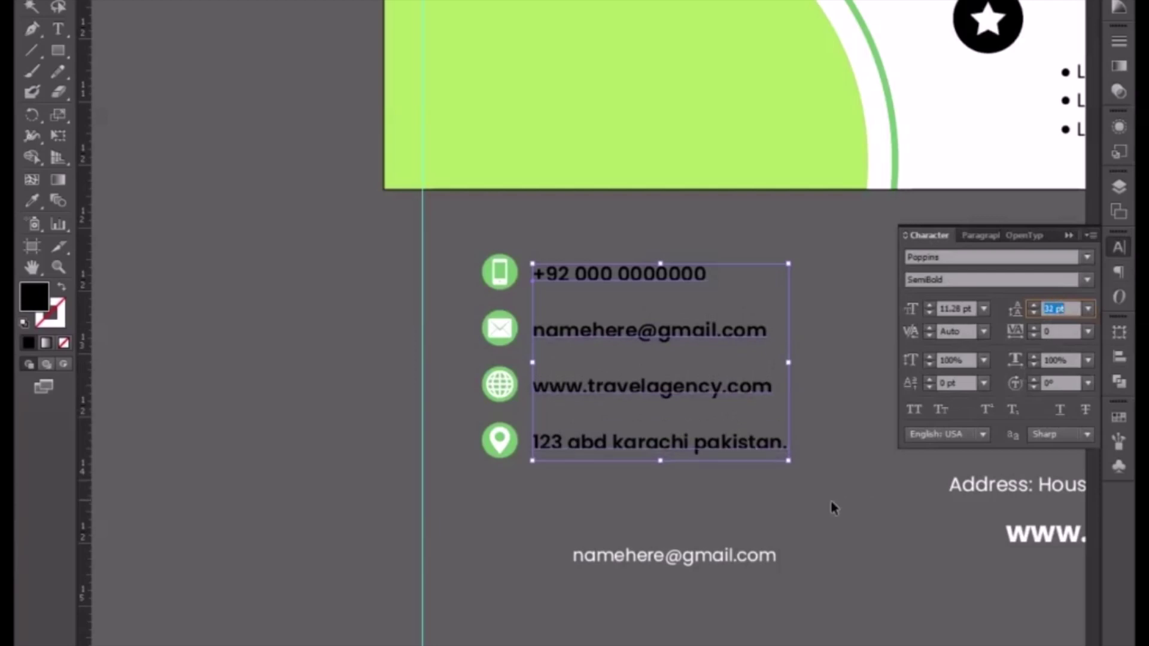
{"action": "left_click", "coordinate": [768, 516]}
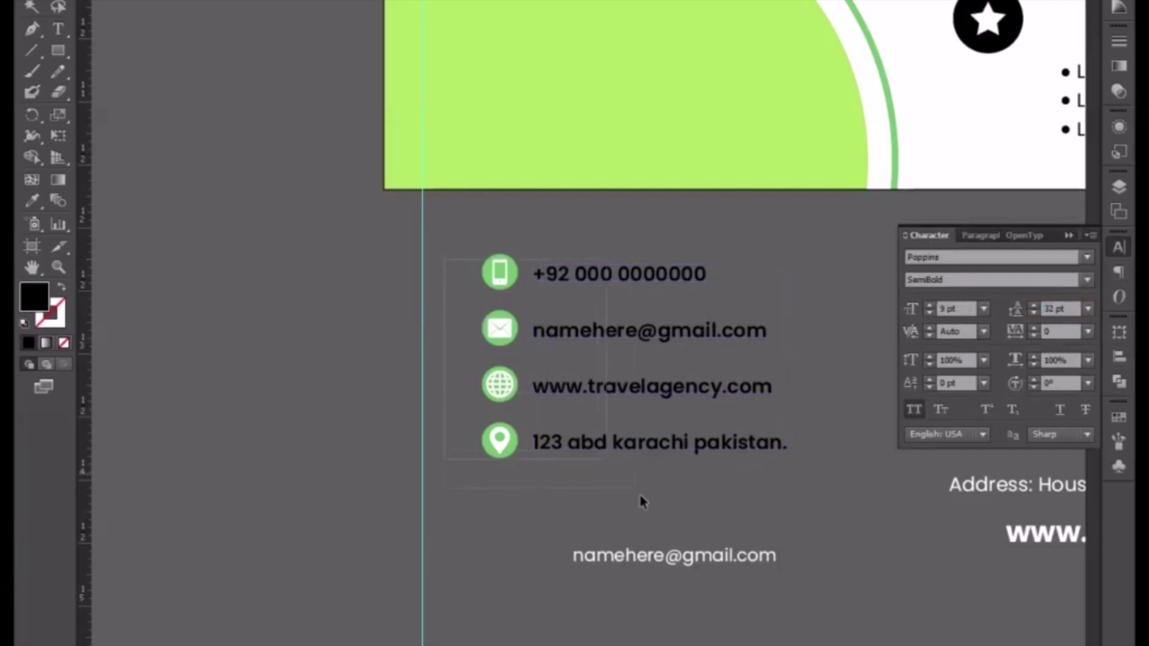
{"action": "left_click", "coordinate": [658, 449]}
{"action": "scroll", "coordinate": [666, 465], "scroll_direction": "up", "scroll_amount": 5}
Bring the contact group in front of the lime circle and scale it down.
{"action": "mouse_move", "coordinate": [641, 562]}
{"action": "left_mouse_down"}
{"action": "mouse_move", "coordinate": [585, 315]}
{"action": "mouse_move", "coordinate": [587, 264]}
{"action": "left_mouse_up"}
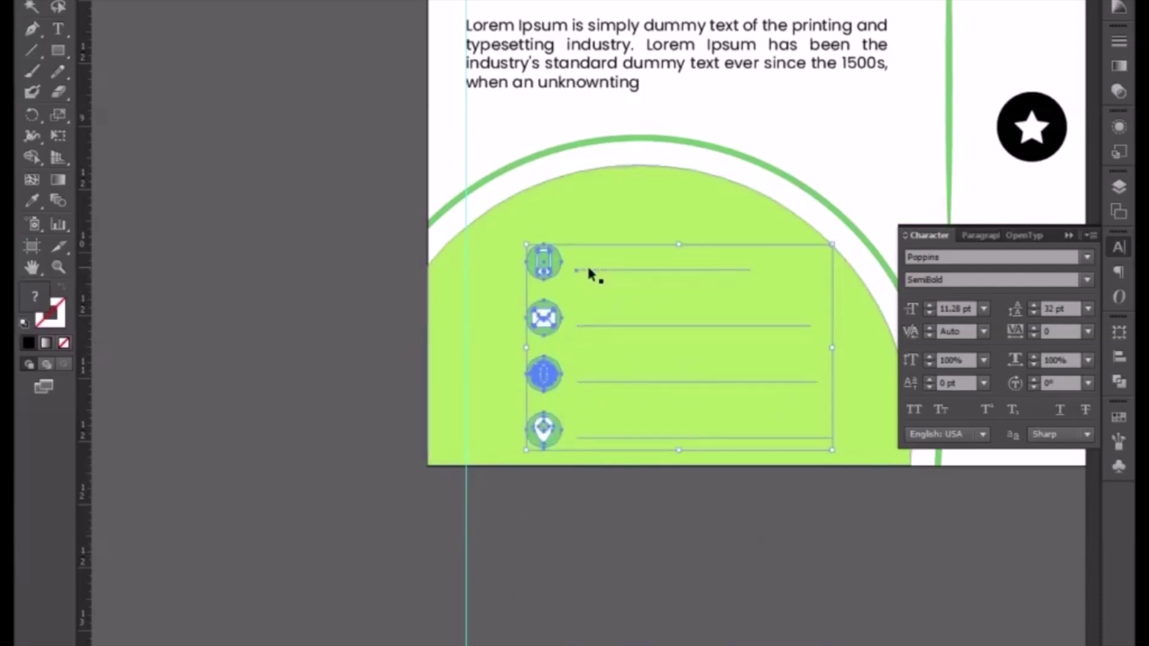
{"action": "right_click", "coordinate": [634, 326]}
{"action": "mouse_move", "coordinate": [684, 472]}
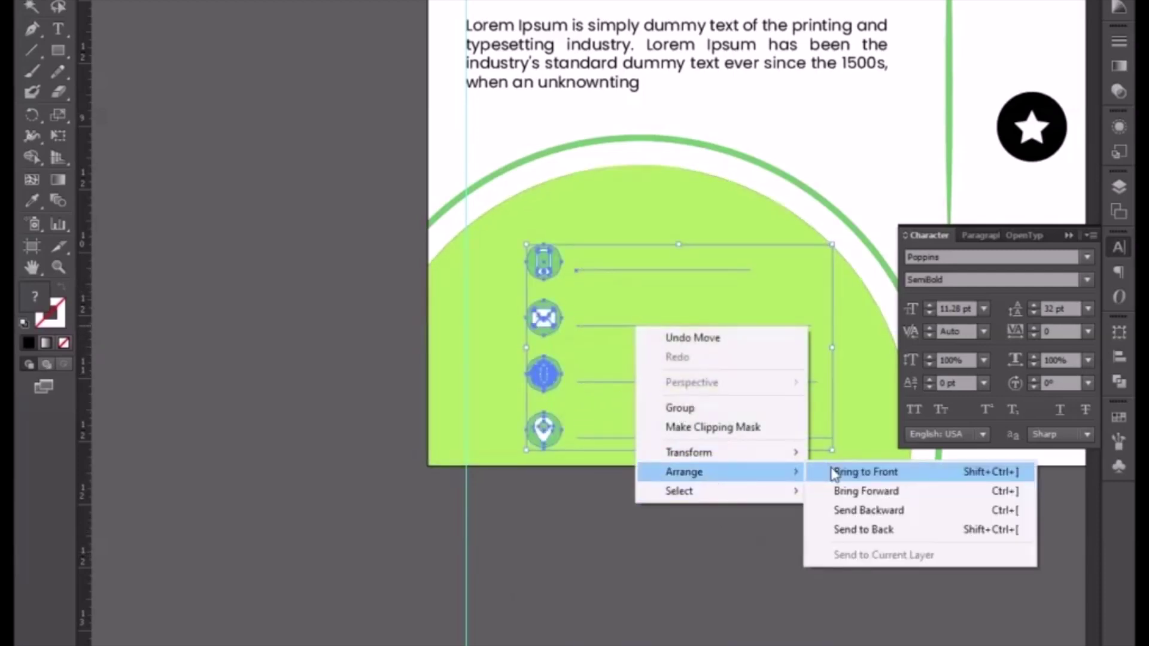
{"action": "left_click", "coordinate": [835, 472]}
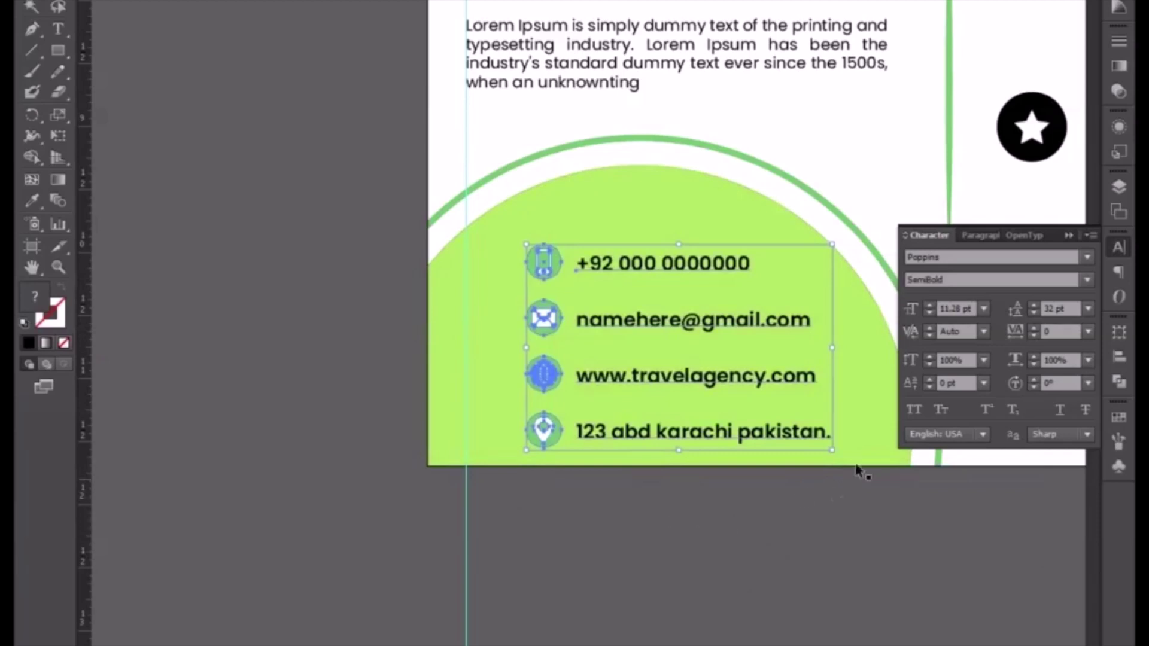
{"action": "left_click_drag", "start_coordinate": [832, 449], "coordinate": [782, 417]}
Nudge the contact block down and left to line up with the paragraph's left edge.
{"action": "key", "text": "Down"}
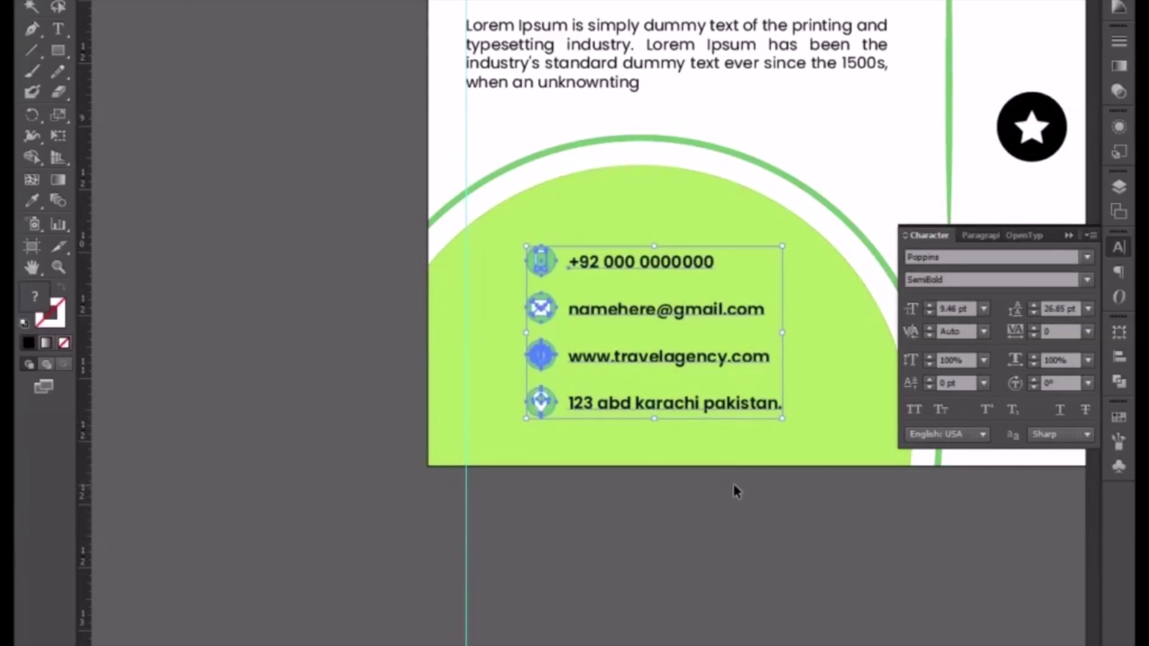
{"action": "key", "text": "Down"}
{"action": "key", "text": "Down"}
{"action": "key", "text": "Down"}
{"action": "left_click_drag", "start_coordinate": [613, 314], "coordinate": [554, 280]}
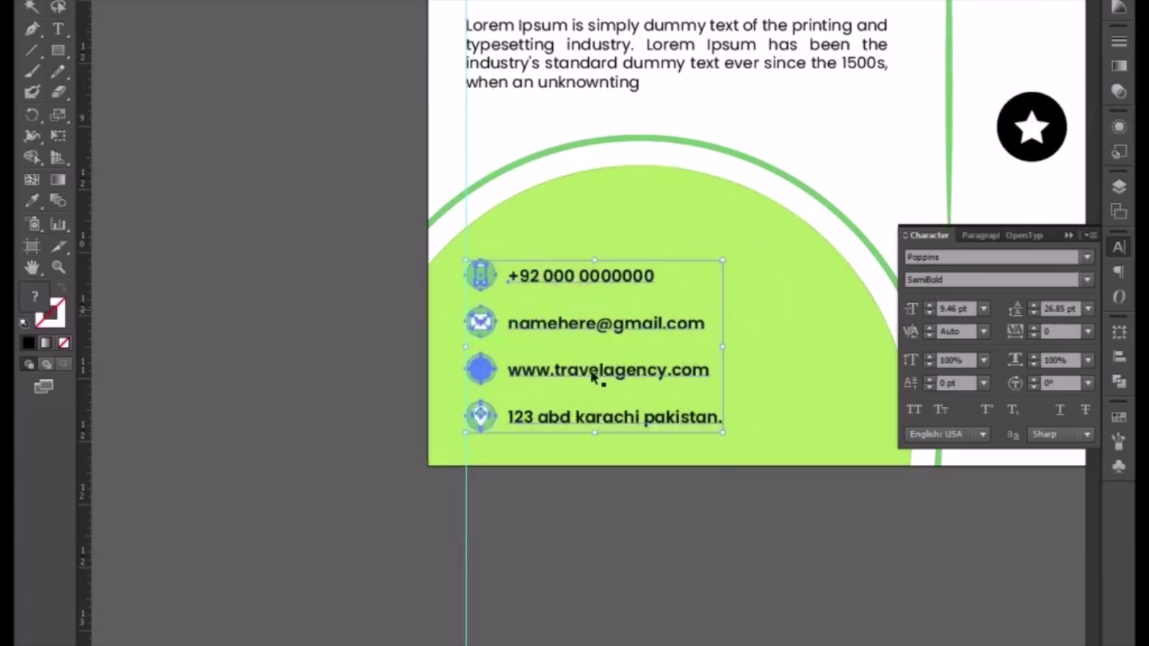
{"action": "left_click", "coordinate": [696, 557]}
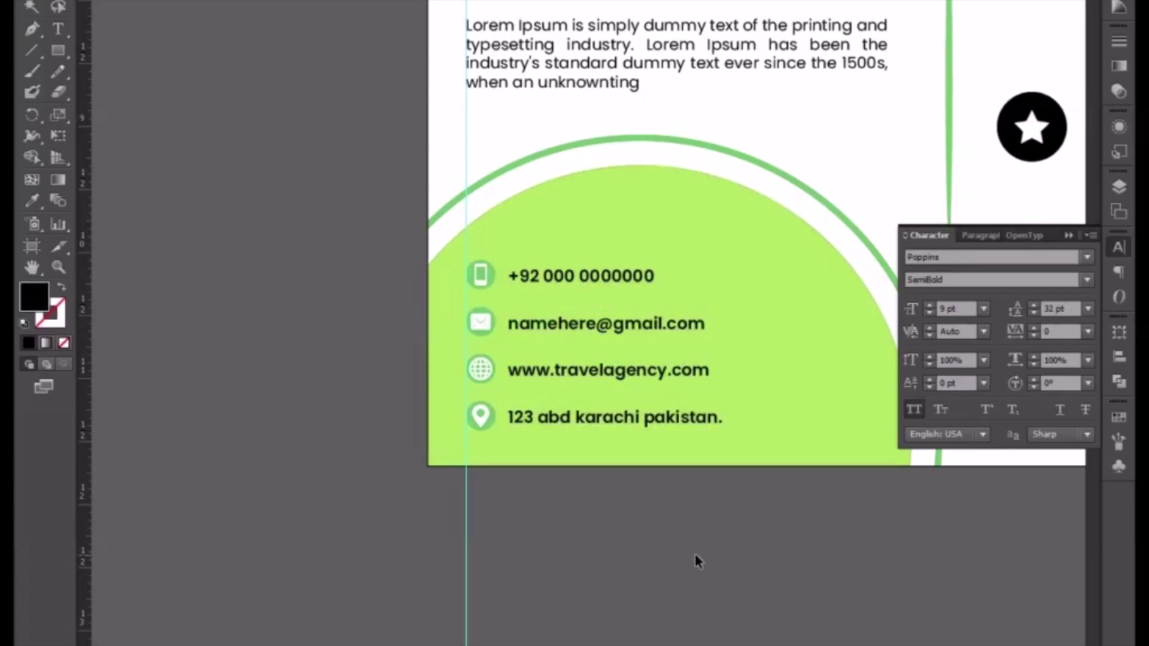
{"action": "key", "text": "ctrl+minus"}
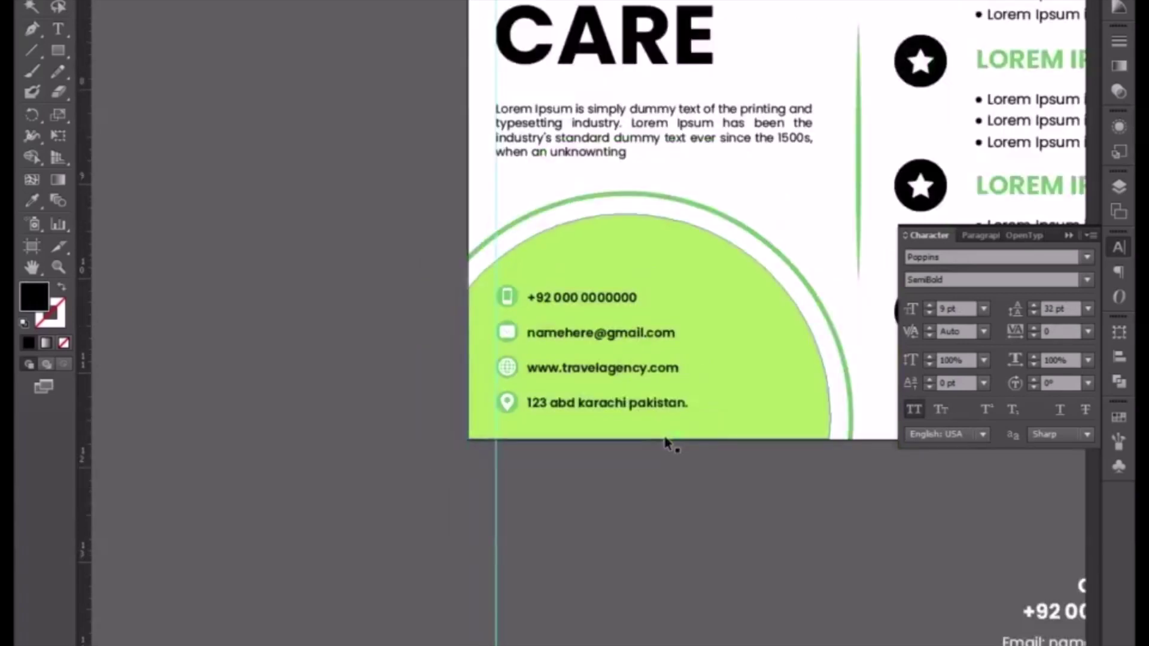
Enlarge and nudge the contact text down, then set its font size to 10 pt.
{"action": "left_click", "coordinate": [680, 405]}
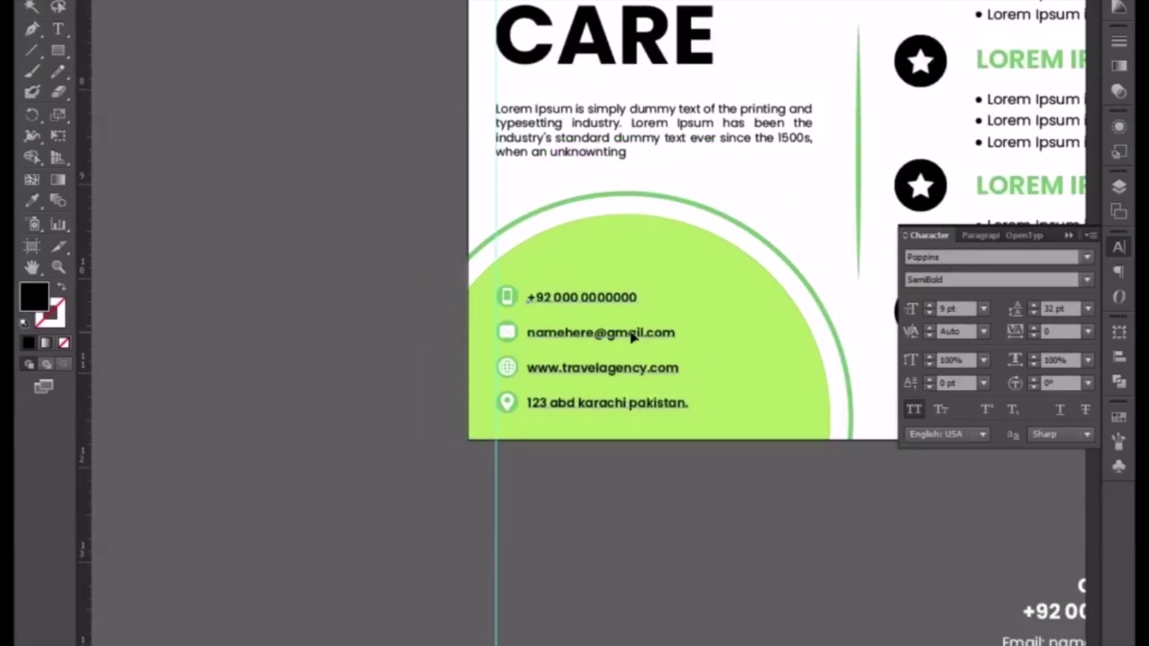
{"action": "key", "text": "ctrl+plus"}
{"action": "left_click_drag", "start_coordinate": [726, 275], "coordinate": [738, 260]}
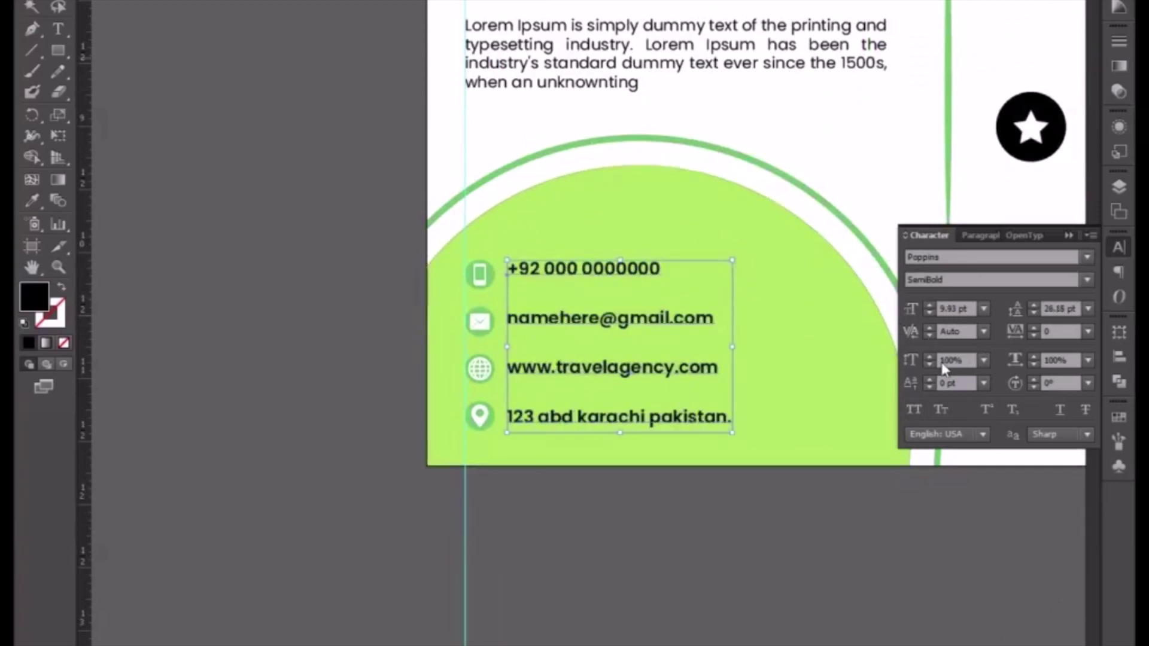
{"action": "key", "text": "Down"}
{"action": "key", "text": "Down"}
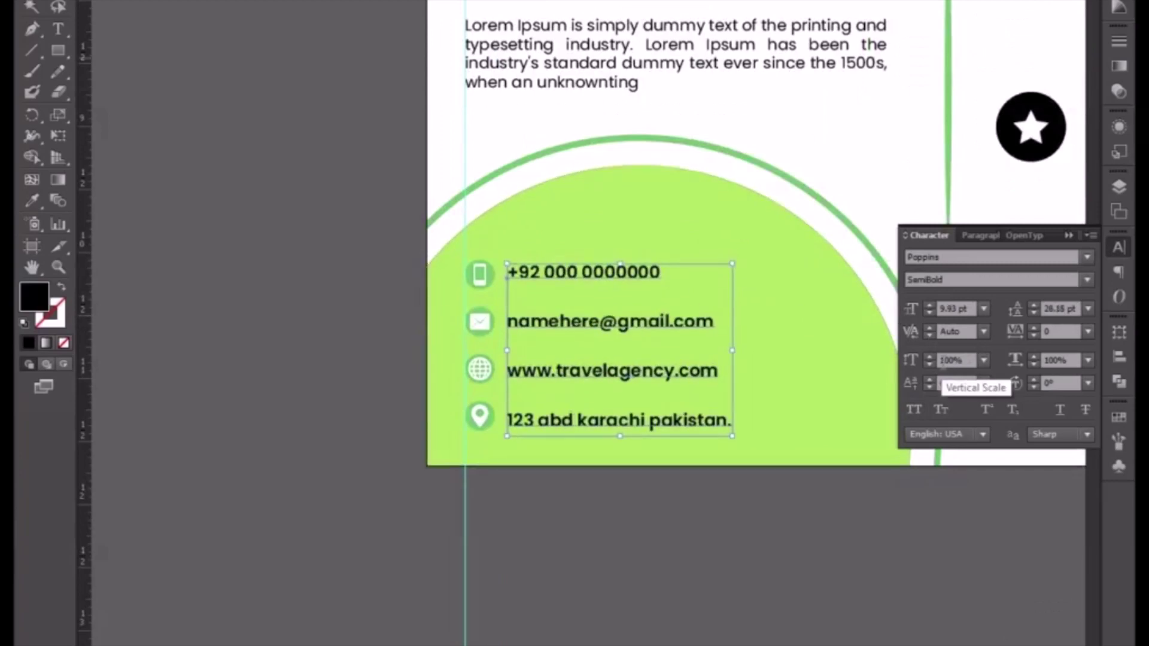
{"action": "key", "text": "Down"}
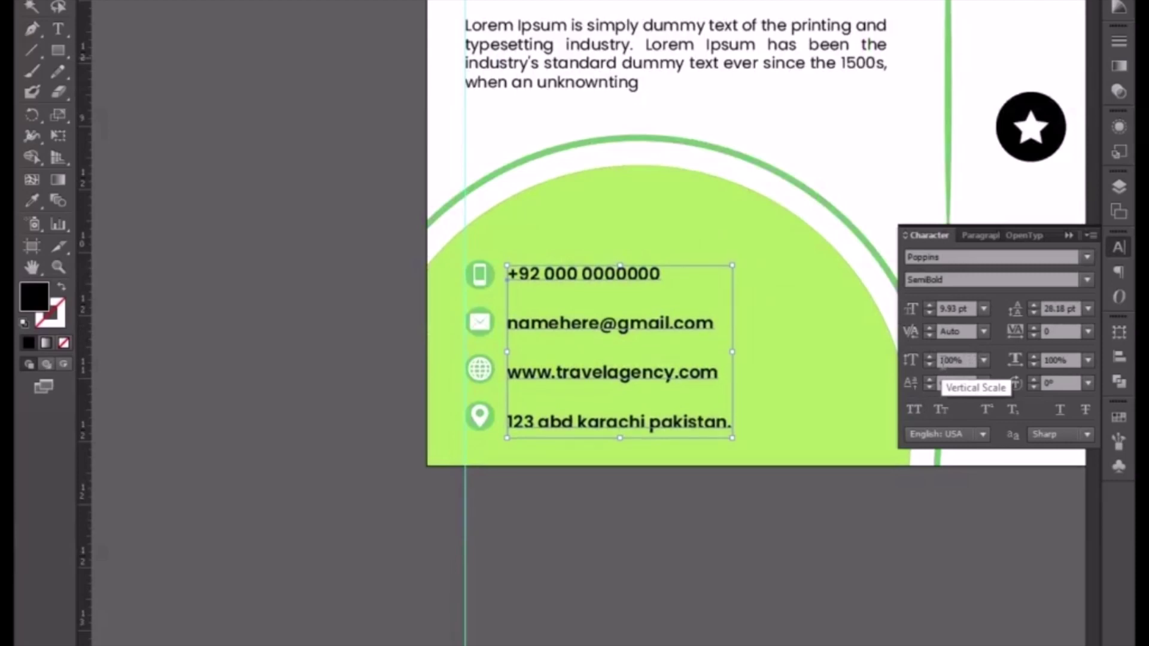
{"action": "left_click", "coordinate": [954, 308]}
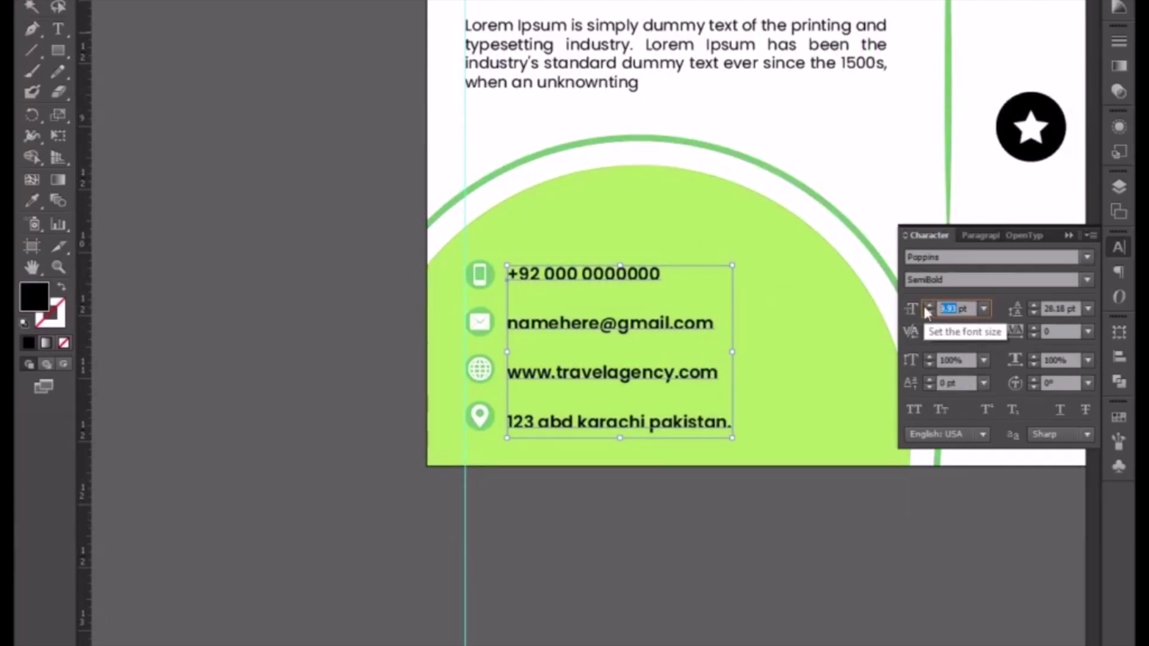
{"action": "type", "text": "10"}
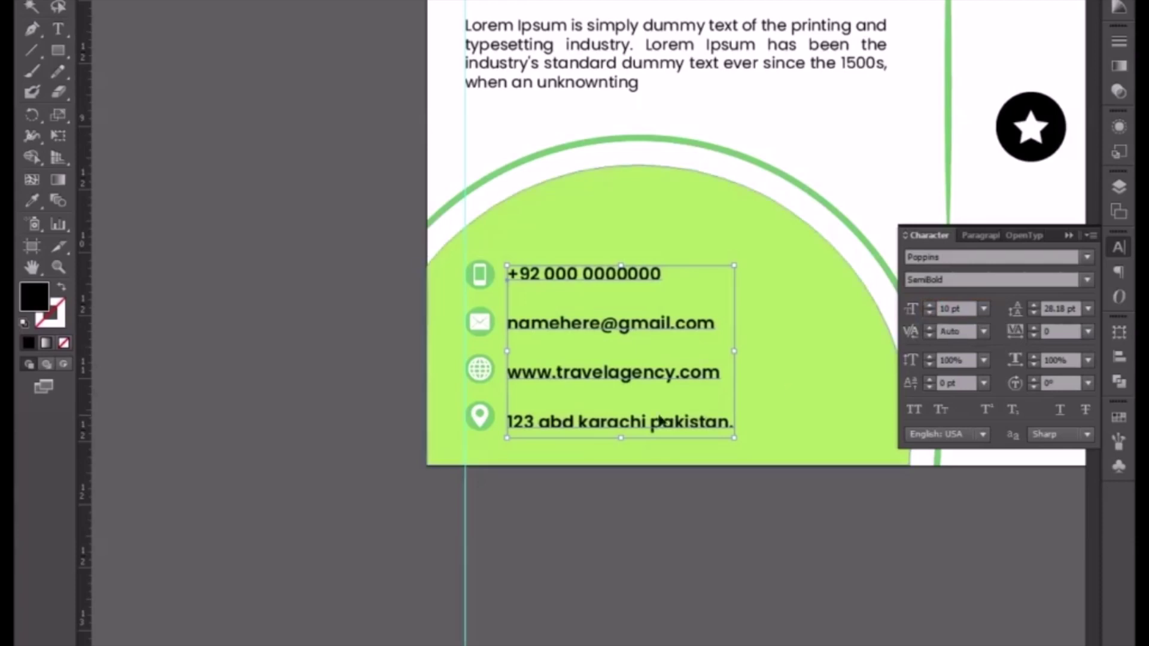
{"action": "left_click", "coordinate": [615, 469]}
Set the contact text leading to 27 pt and zoom out to the whole flyer.
{"action": "left_click", "coordinate": [607, 434]}
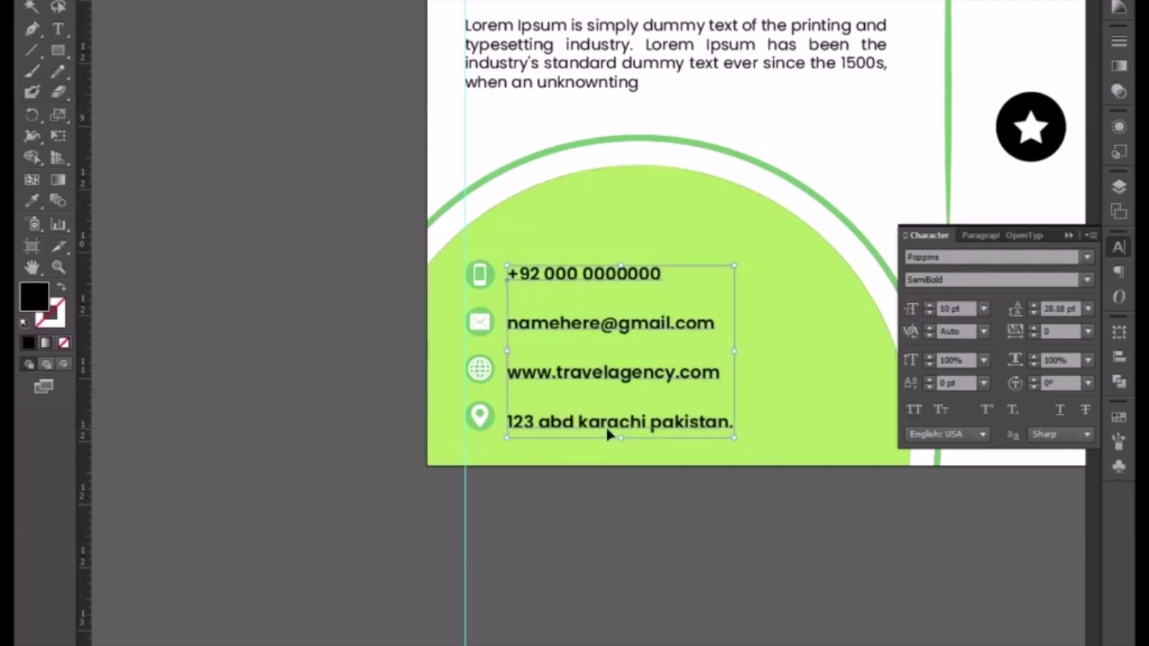
{"action": "double_click", "coordinate": [1057, 309]}
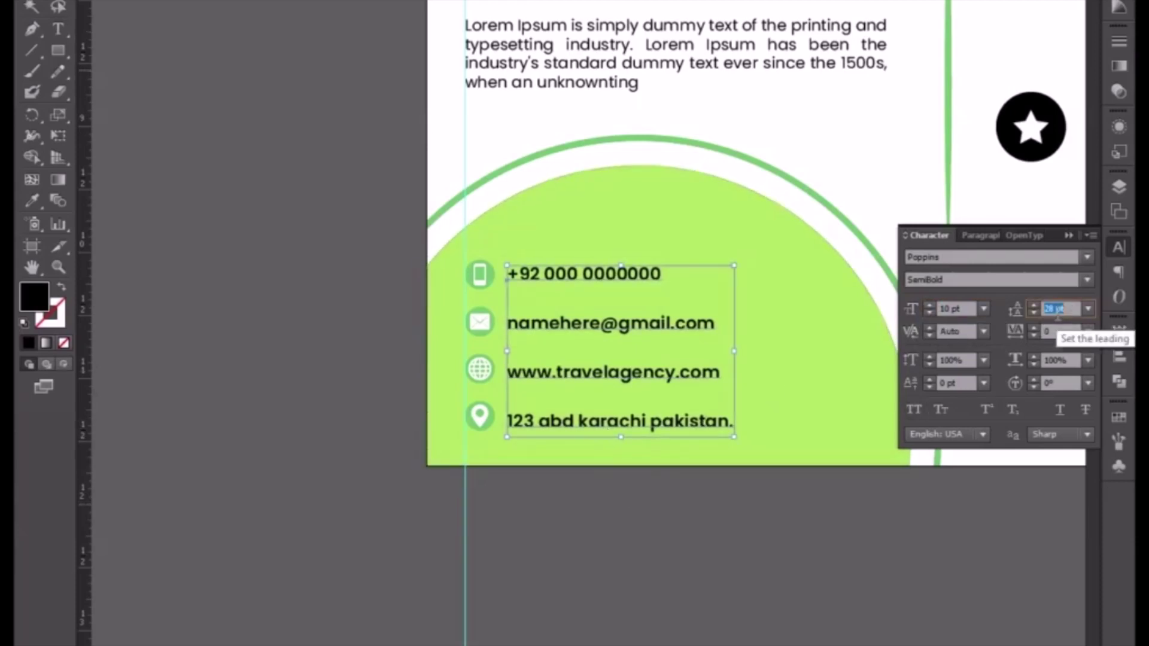
{"action": "type", "text": "26"}
{"action": "key", "text": "Return"}
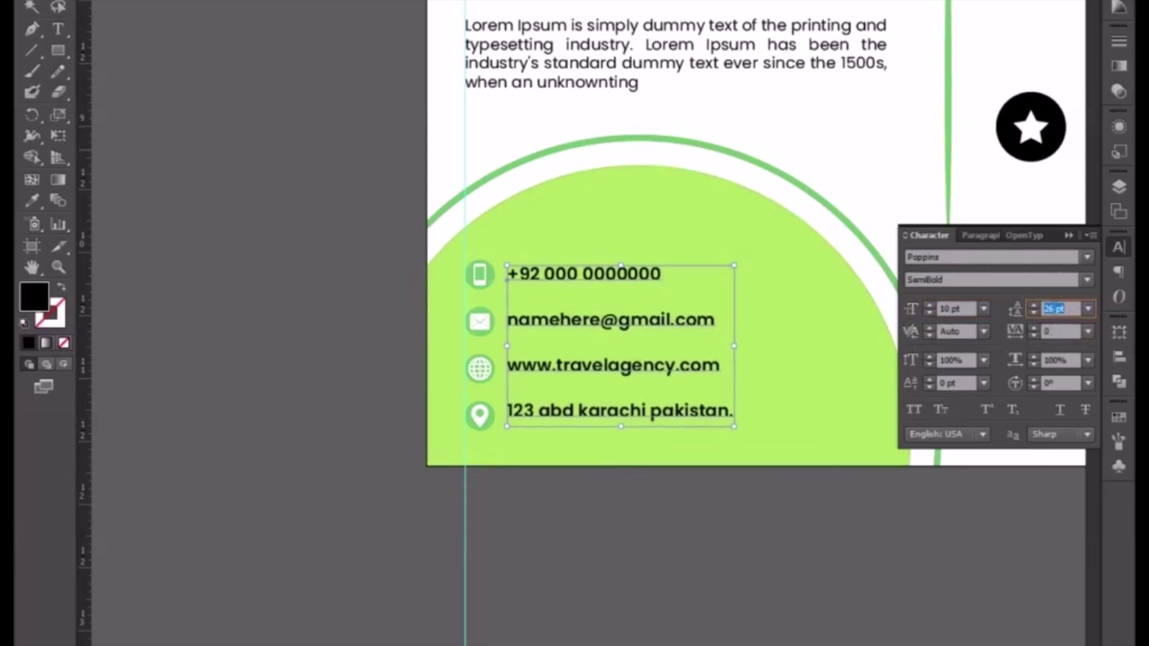
{"action": "key", "text": "Up"}
{"action": "left_click", "coordinate": [746, 535]}
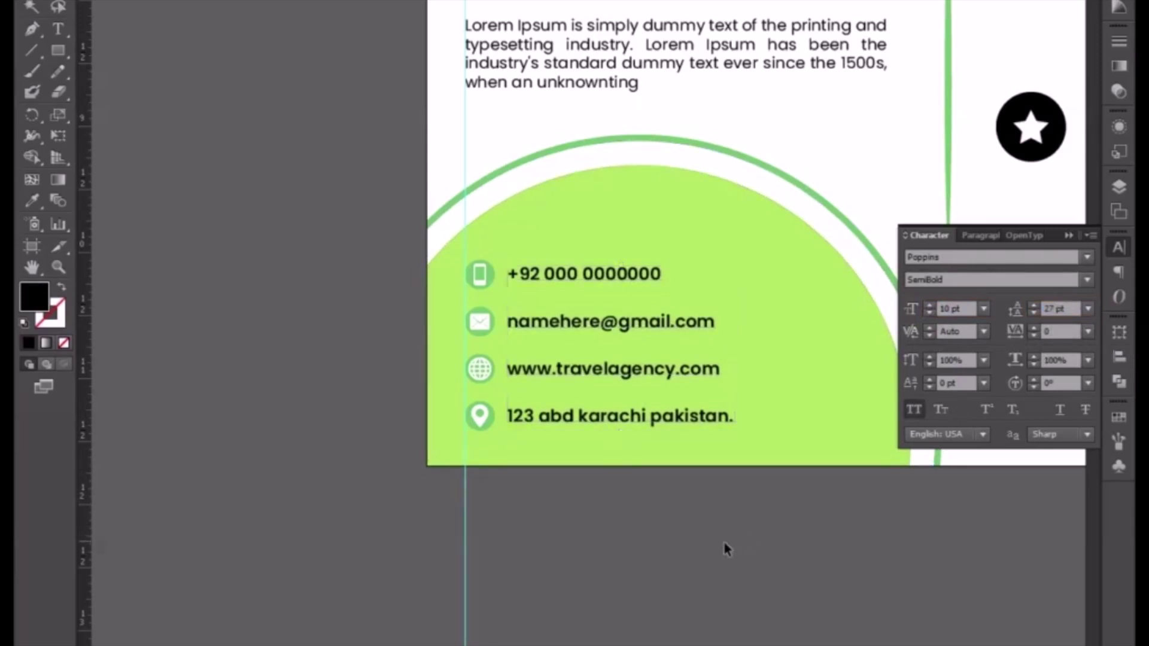
{"action": "left_click", "coordinate": [486, 419]}
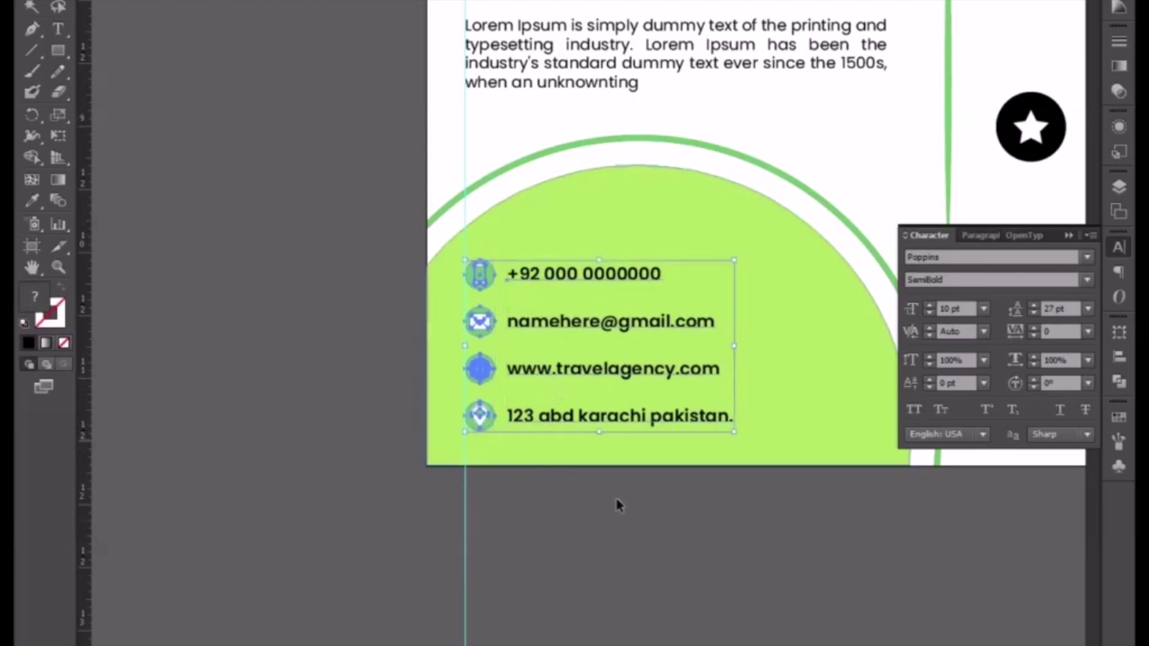
{"action": "left_click", "coordinate": [634, 521]}
{"action": "key", "text": "ctrl+minus"}
{"action": "key", "text": "ctrl+minus"}
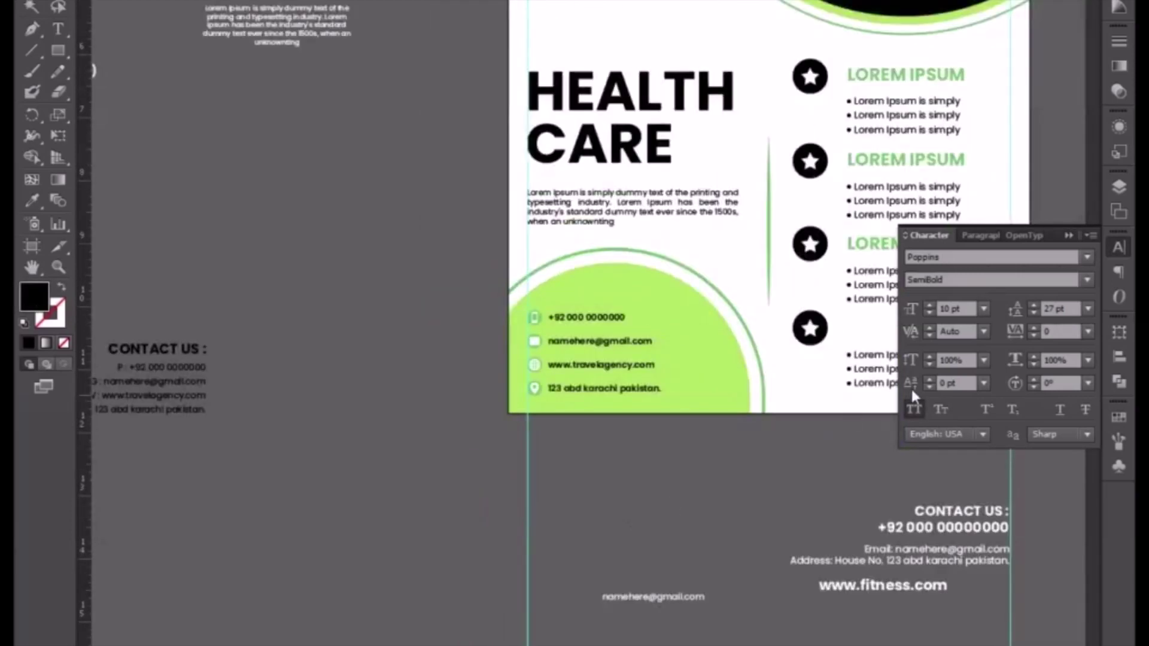
{"action": "left_click", "coordinate": [1069, 236]}
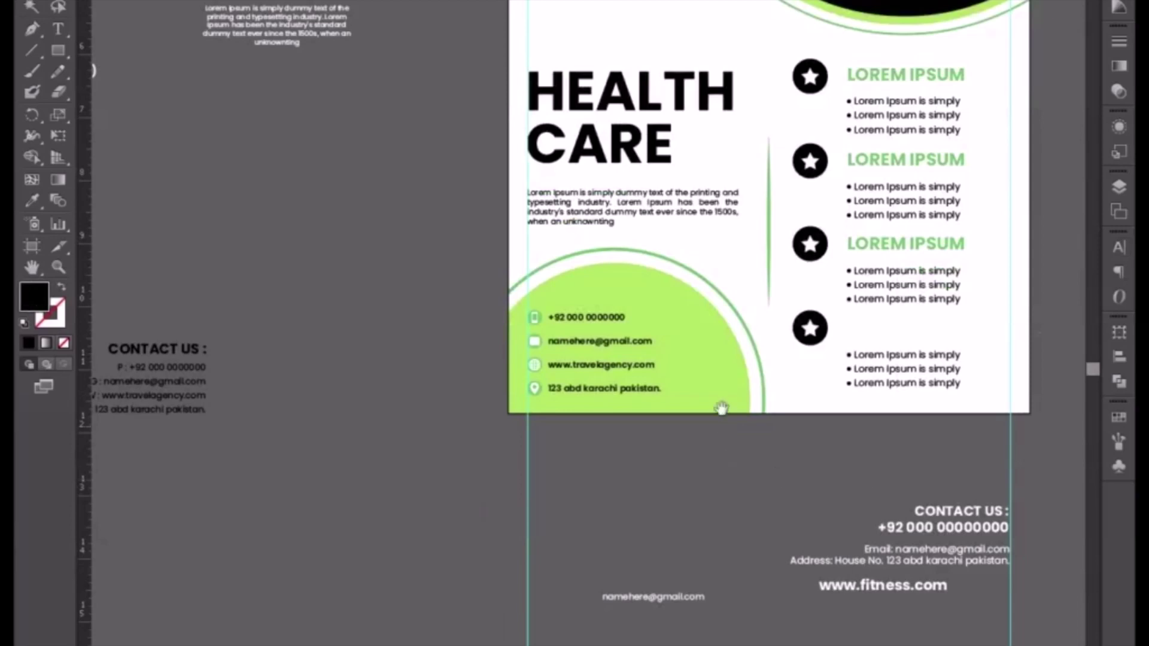
Give the contact details text 161 tracking and the ExtraBold font style.
{"action": "scroll", "coordinate": [659, 419], "scroll_direction": "up", "scroll_amount": 3}
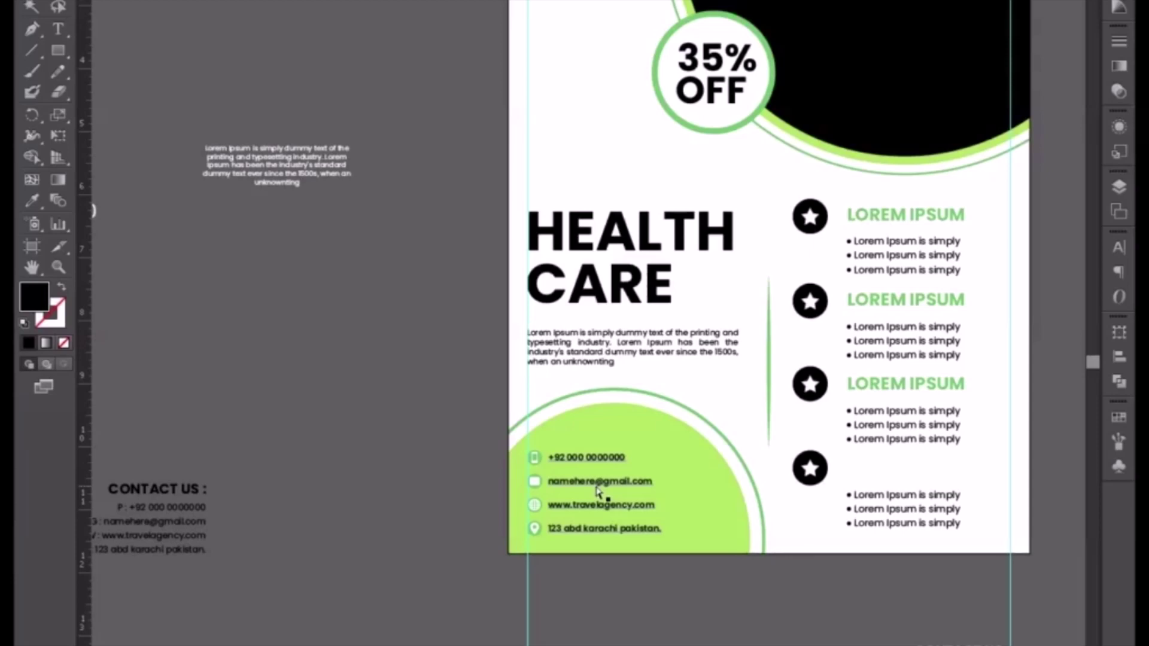
{"action": "key", "text": "ctrl+plus"}
{"action": "left_click", "coordinate": [631, 511]}
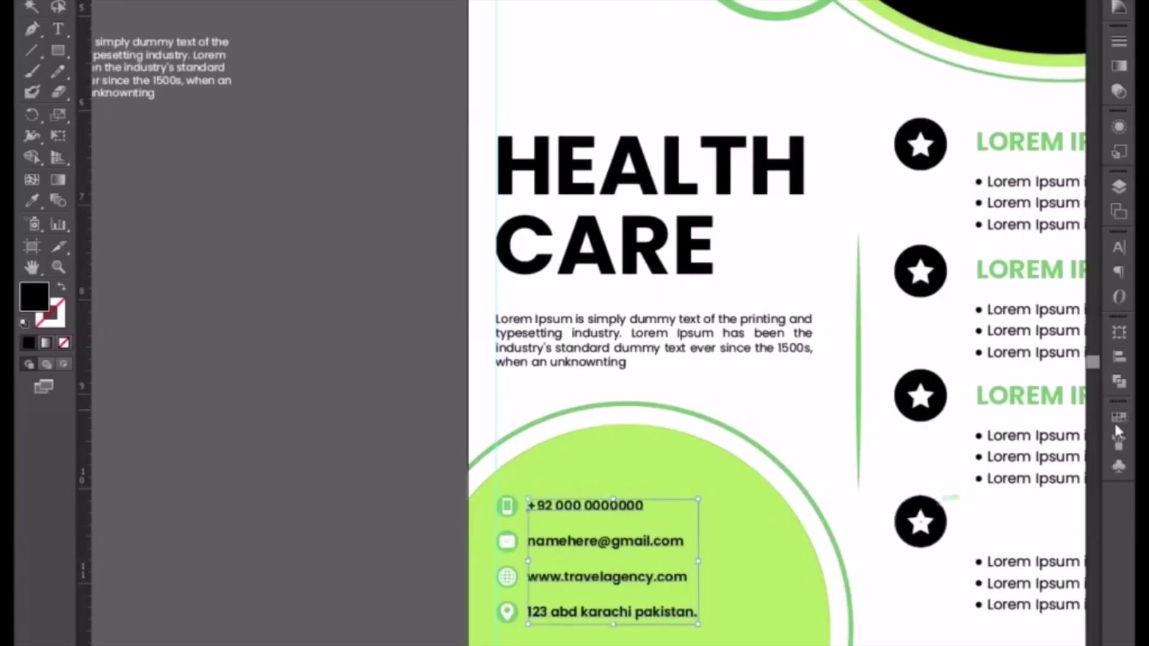
{"action": "left_click", "coordinate": [1118, 247]}
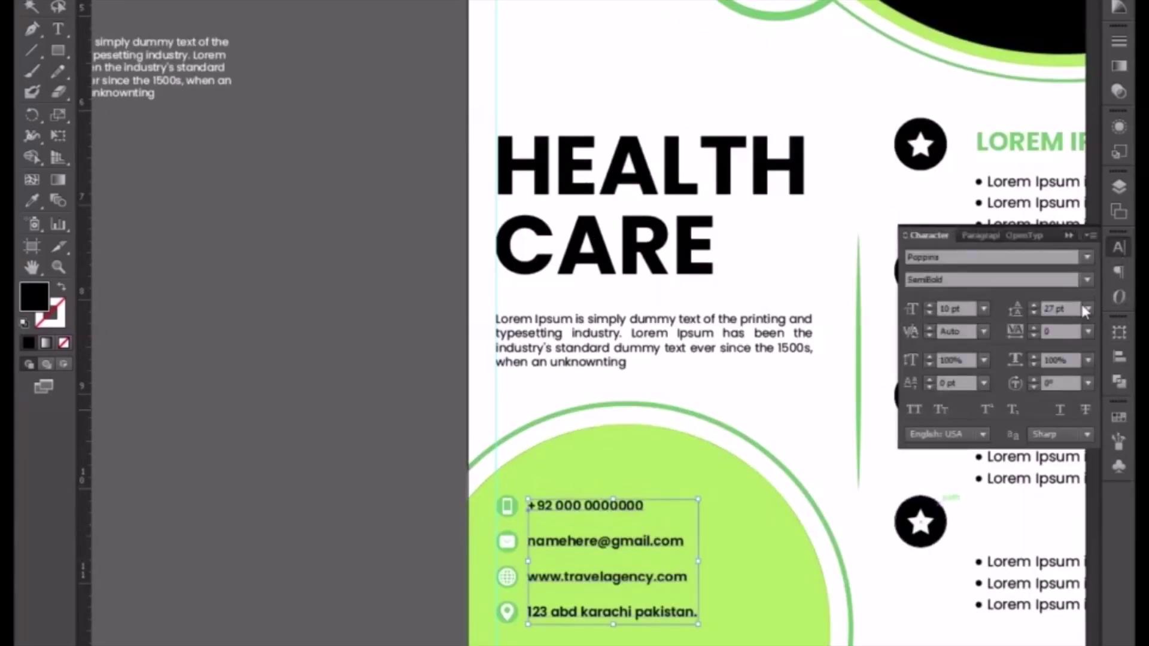
{"action": "left_click", "coordinate": [1056, 331]}
{"action": "type", "text": "150"}
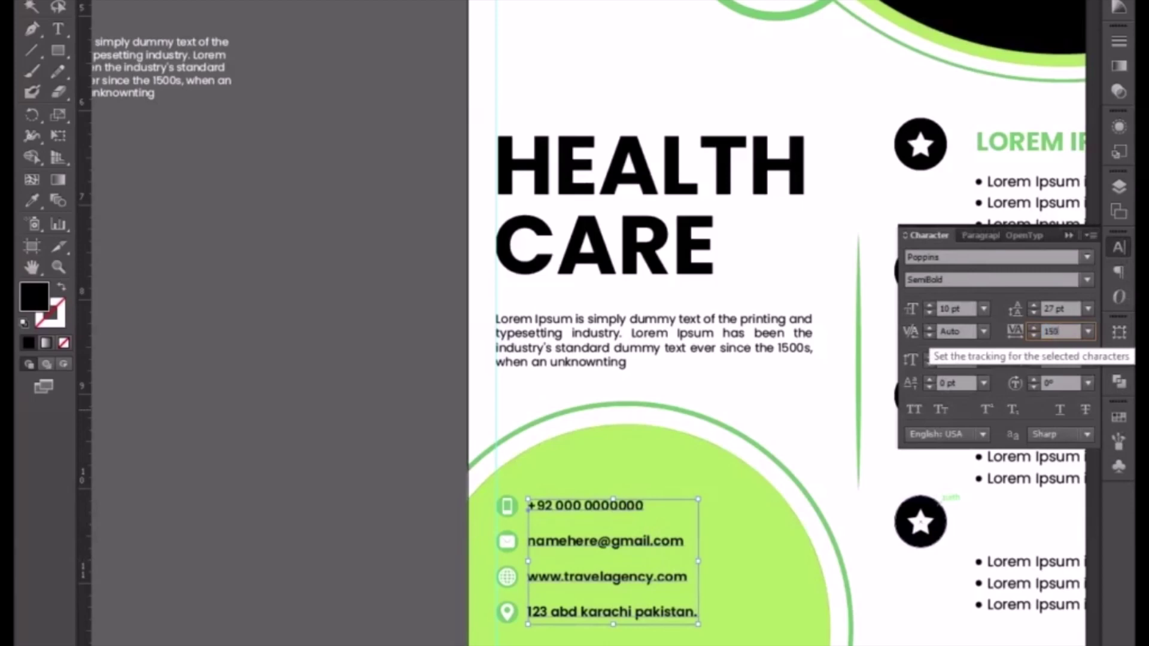
{"action": "key", "text": "Return"}
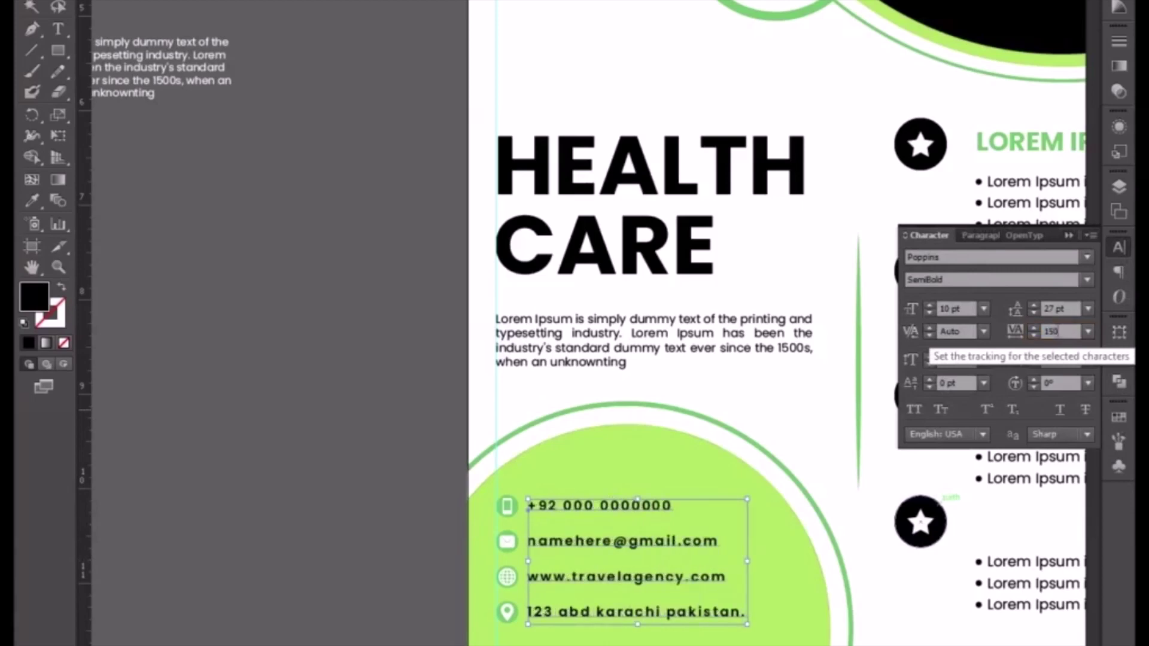
{"action": "type", "text": "161"}
{"action": "key", "text": "Return"}
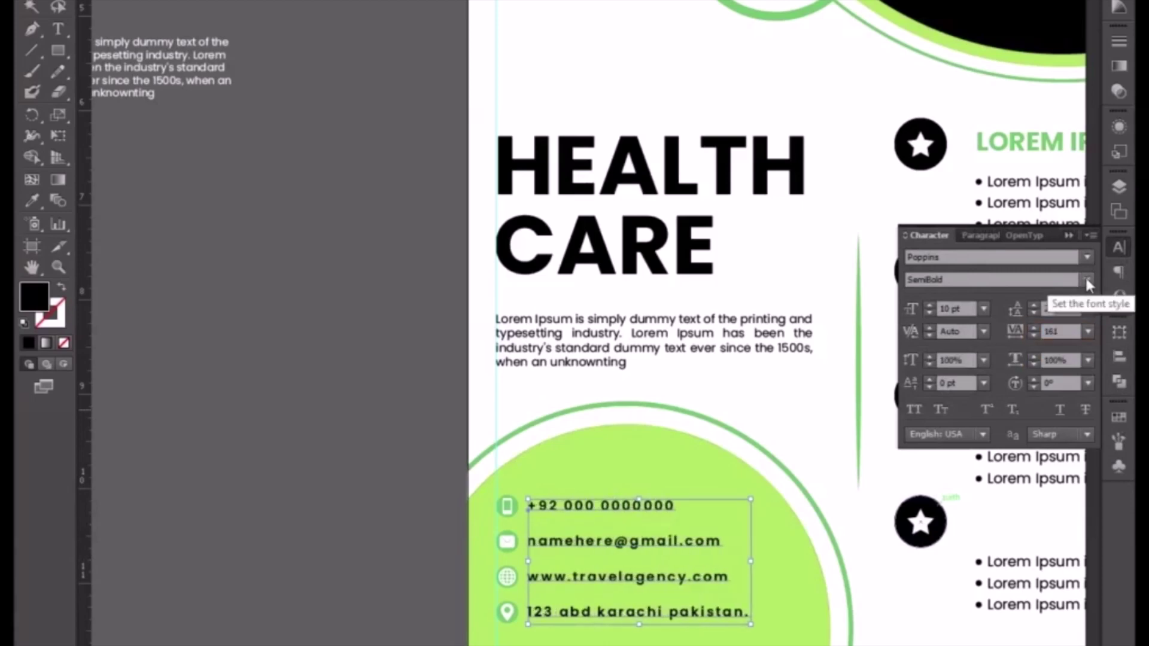
{"action": "left_click", "coordinate": [1087, 280]}
{"action": "left_click", "coordinate": [987, 567]}
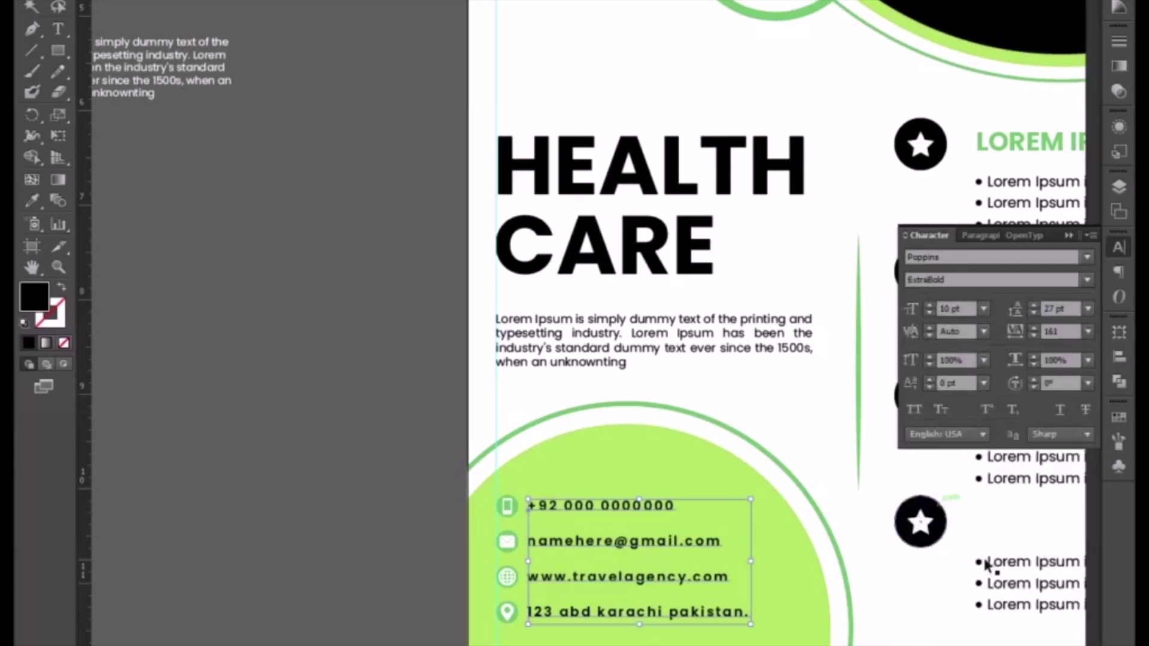
Select the contact icons and text together and scale the block up from a corner.
{"action": "key", "text": "ctrl+shift+a"}
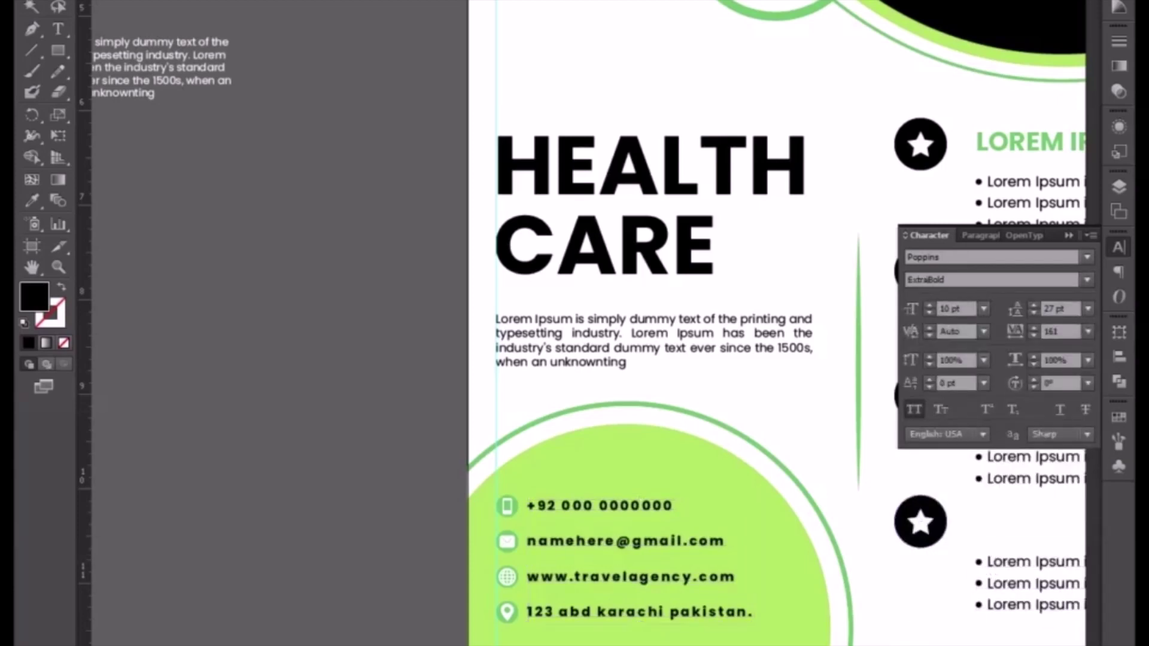
{"action": "left_click", "coordinate": [656, 543]}
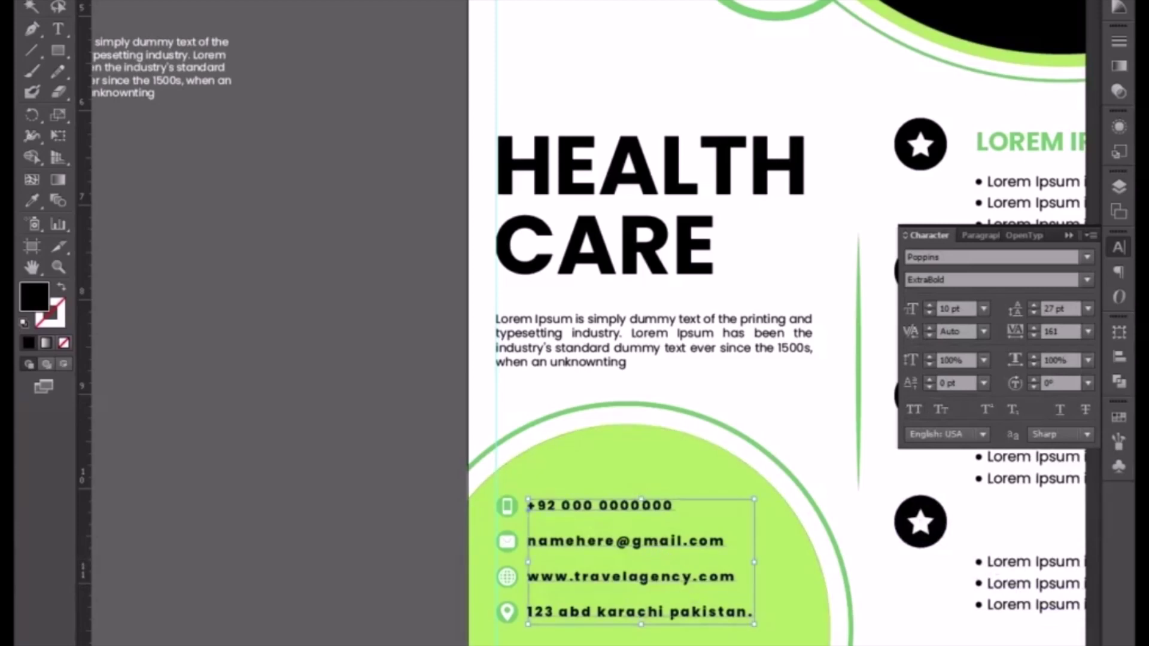
{"action": "key", "text": "ctrl+shift+a"}
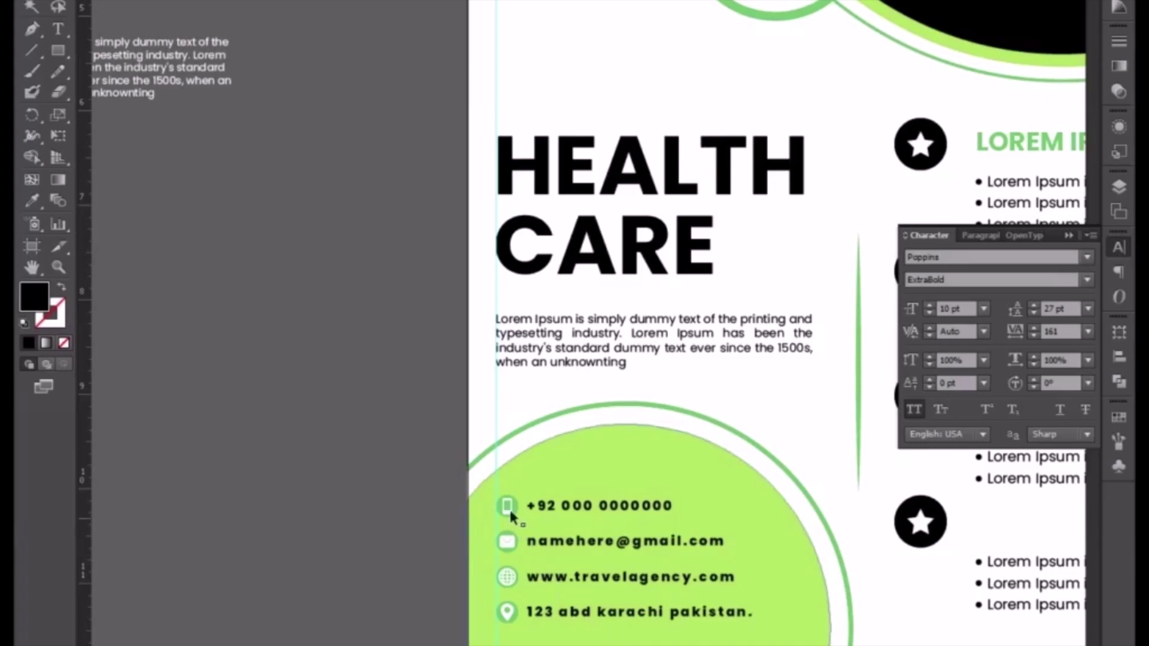
{"action": "left_click", "coordinate": [508, 511]}
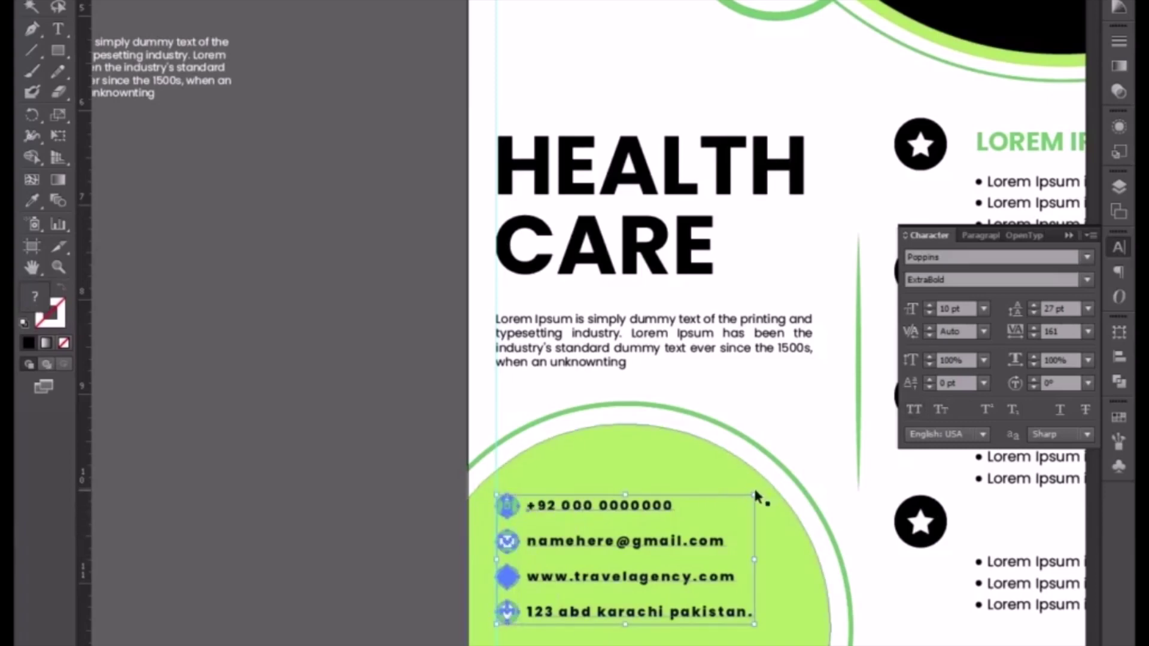
{"action": "left_click_drag", "start_coordinate": [754, 496], "coordinate": [803, 472]}
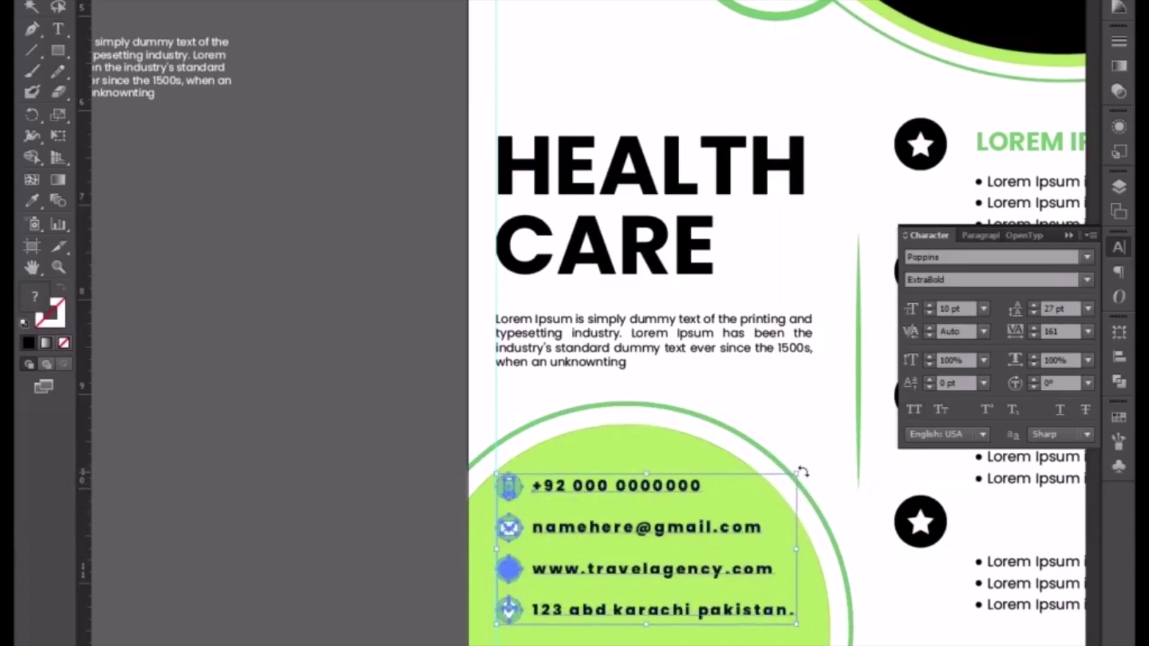
{"action": "key", "text": "ctrl+shift+a"}
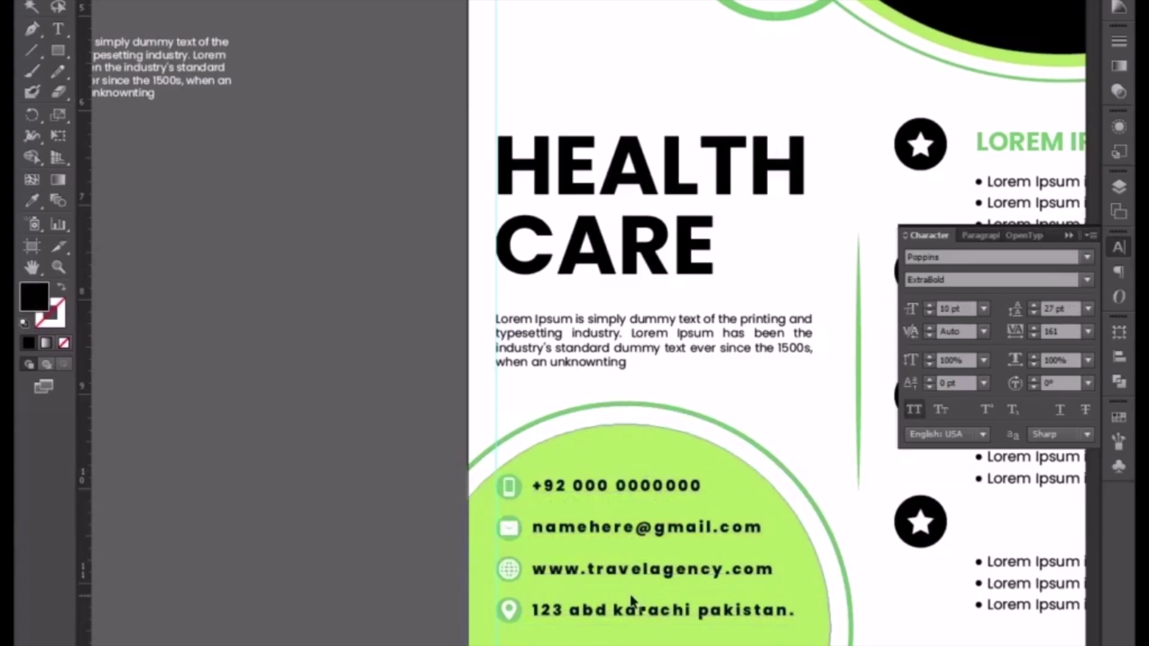
{"action": "key", "text": "ctrl+minus"}
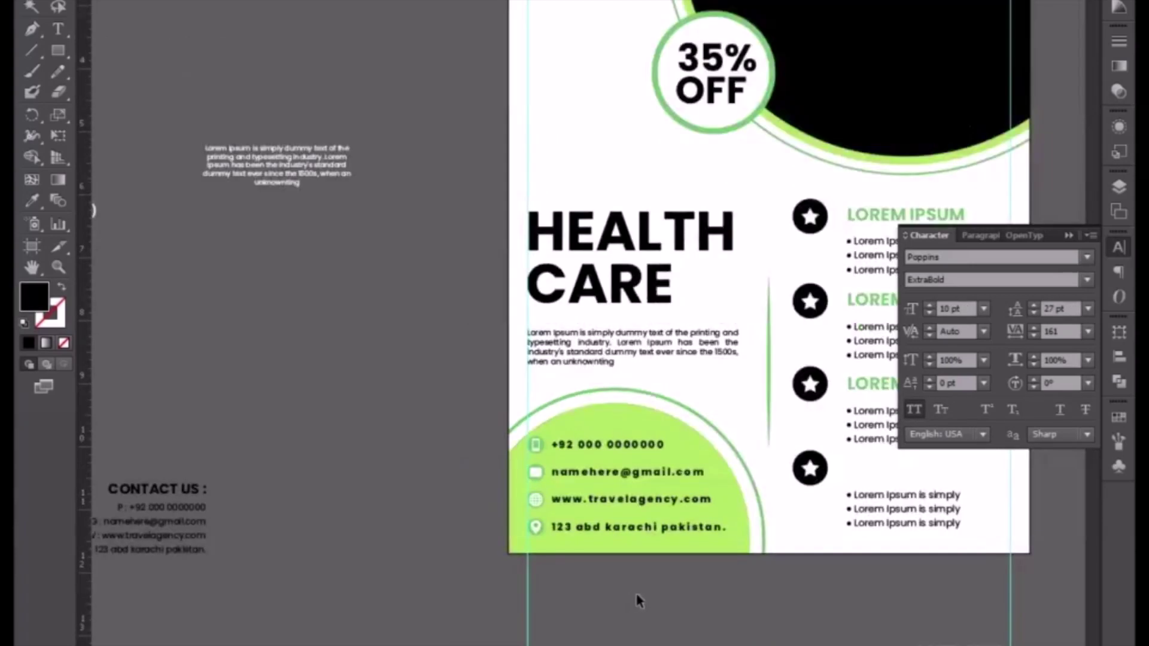
Hide the Character panel and pan the canvas around the placed doctor photo.
{"action": "left_click_drag", "start_coordinate": [787, 385], "coordinate": [732, 496]}
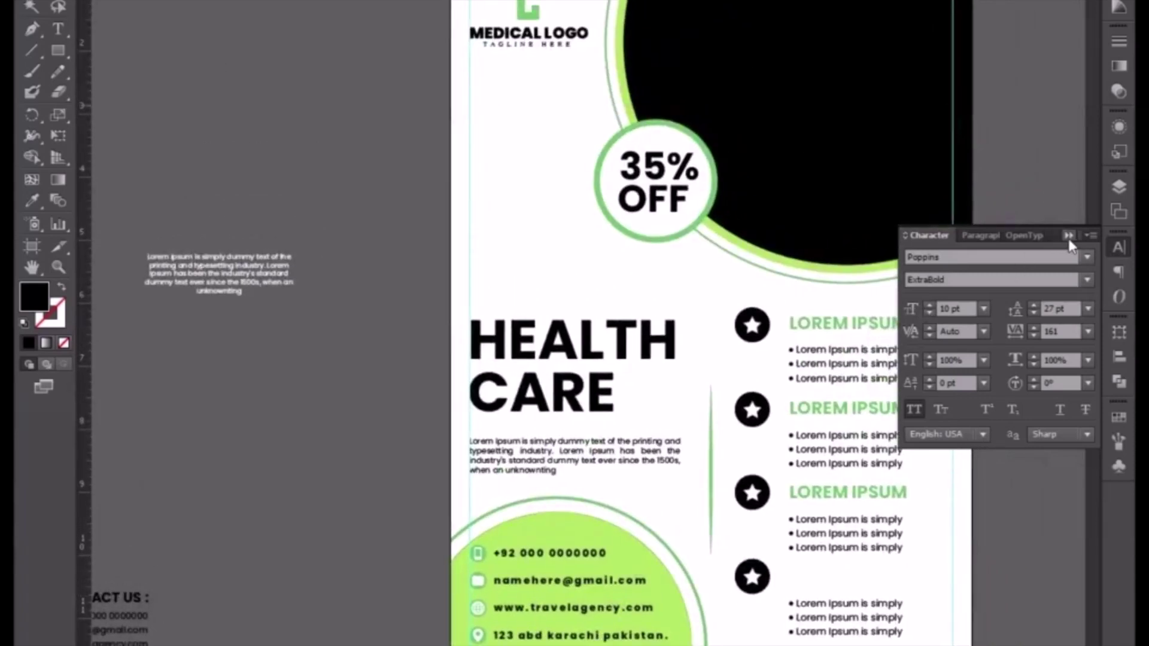
{"action": "left_click", "coordinate": [1068, 235]}
{"action": "scroll", "coordinate": [1013, 336], "scroll_direction": "up", "scroll_amount": 3}
{"action": "scroll", "coordinate": [928, 413], "scroll_direction": "right", "scroll_amount": 3}
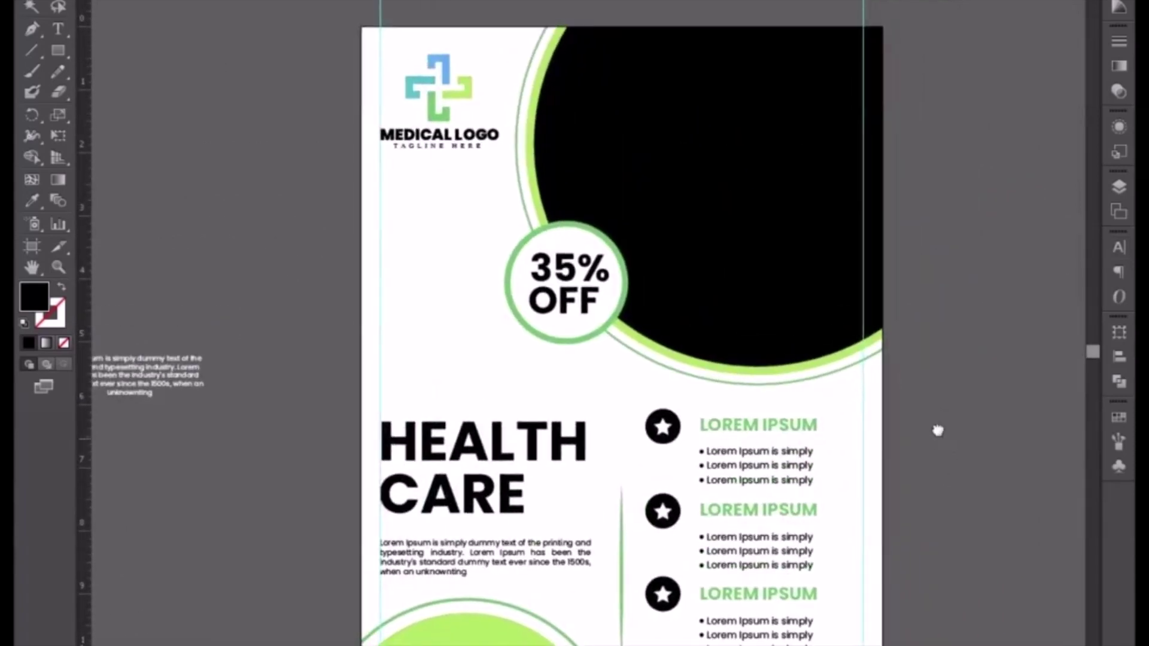
{"action": "scroll", "coordinate": [957, 473], "scroll_direction": "down", "scroll_amount": 2}
{"action": "scroll", "coordinate": [957, 473], "scroll_direction": "right", "scroll_amount": 1}
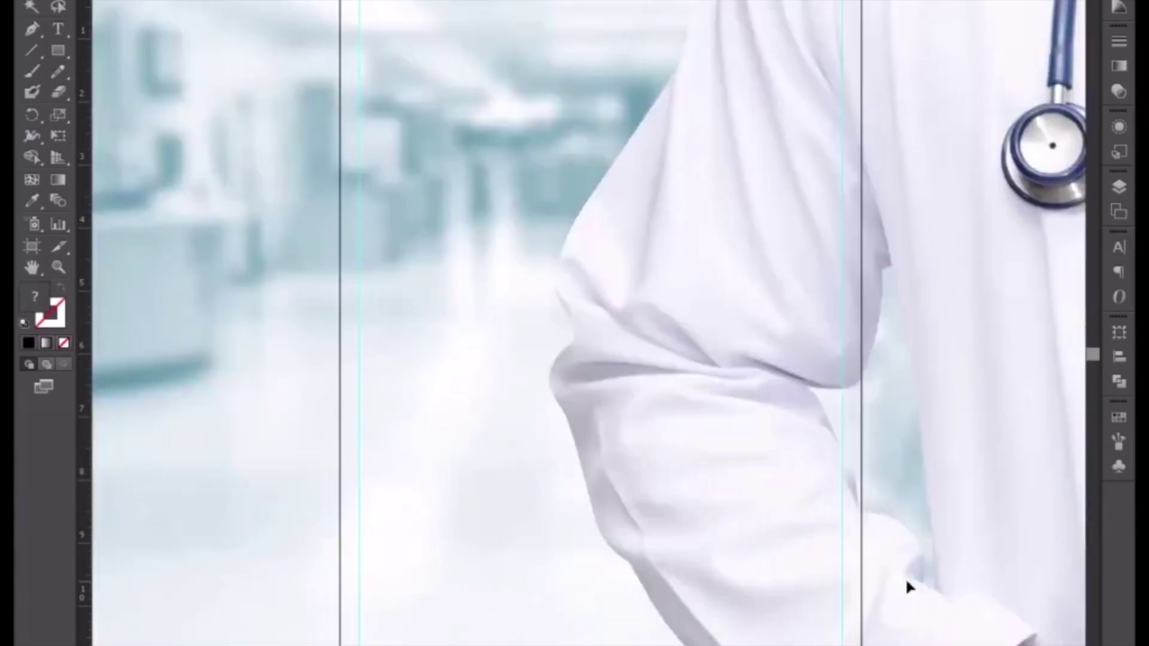
Shrink the doctor photo and position it over the flyer's top black circle.
{"action": "key", "text": "ctrl+minus"}
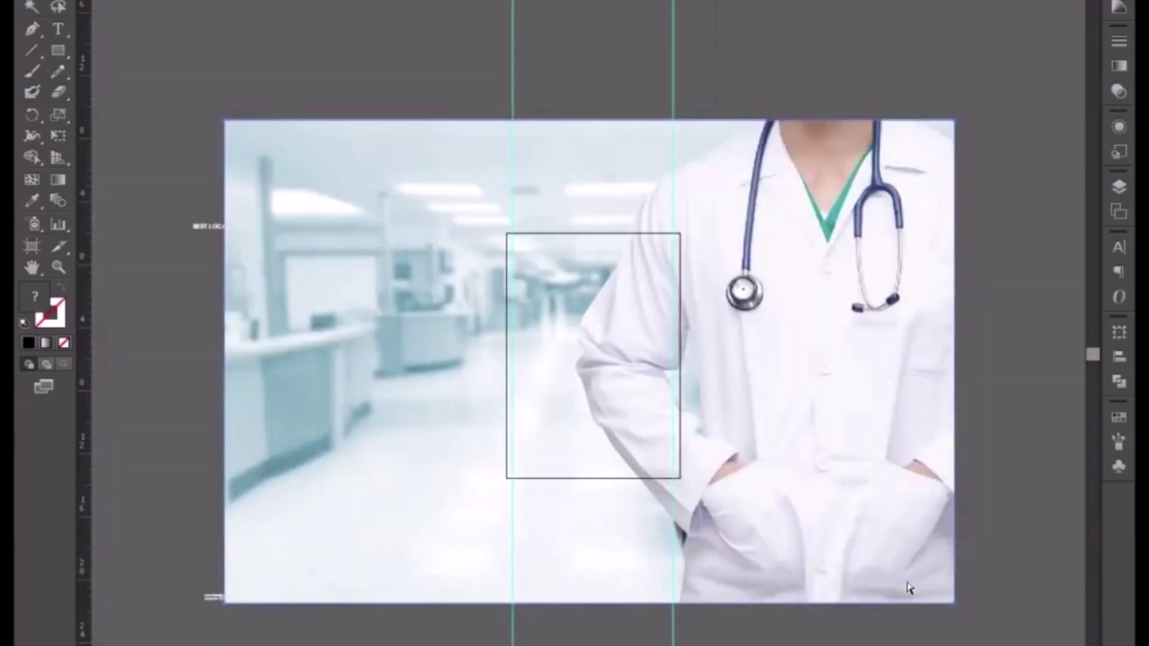
{"action": "key", "text": "ctrl+minus"}
{"action": "left_click_drag", "start_coordinate": [859, 543], "coordinate": [715, 415]}
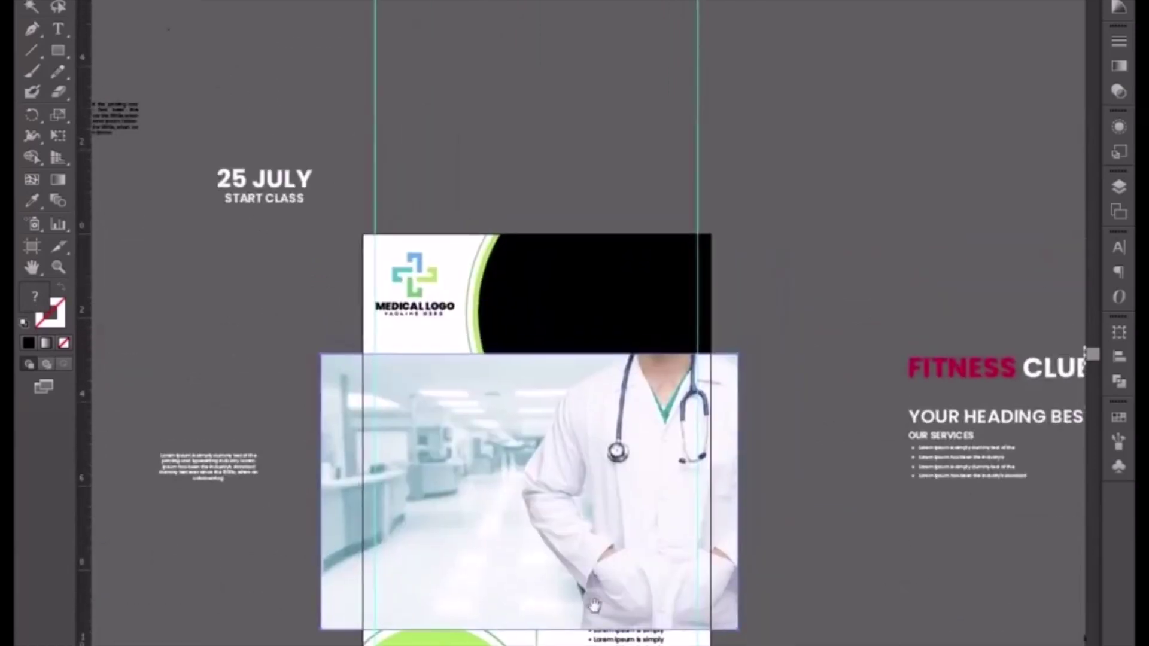
{"action": "left_click_drag", "start_coordinate": [605, 593], "coordinate": [646, 470]}
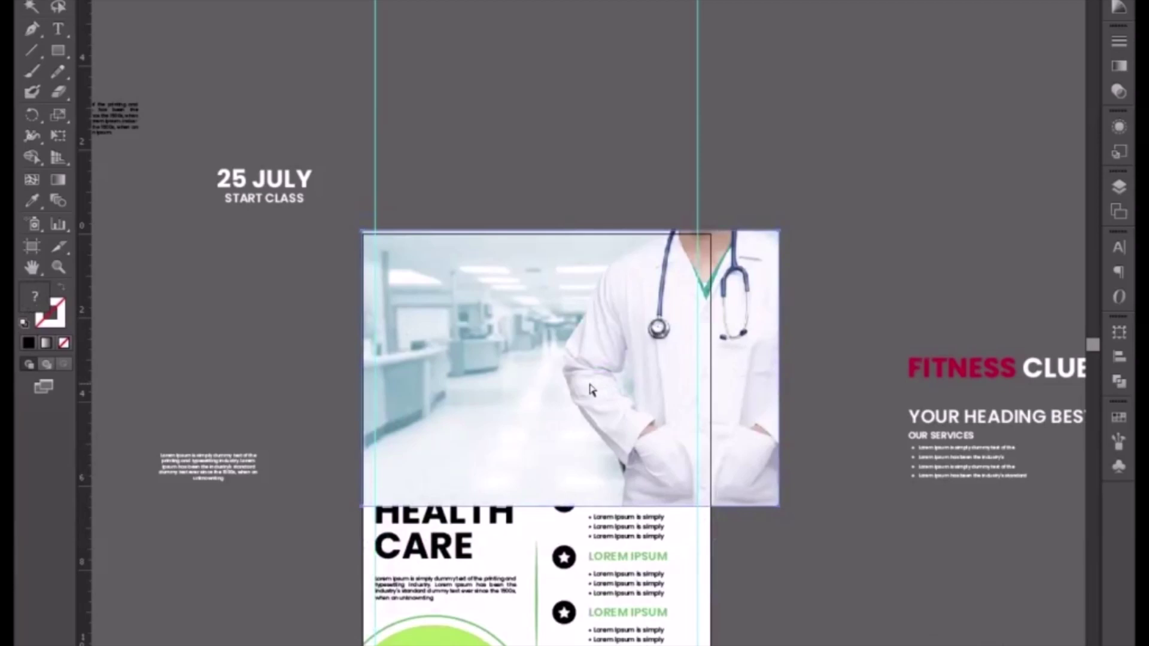
Paste the photo behind the circle, make a clipping mask, and nudge it slightly left.
{"action": "key", "text": "ctrl+x"}
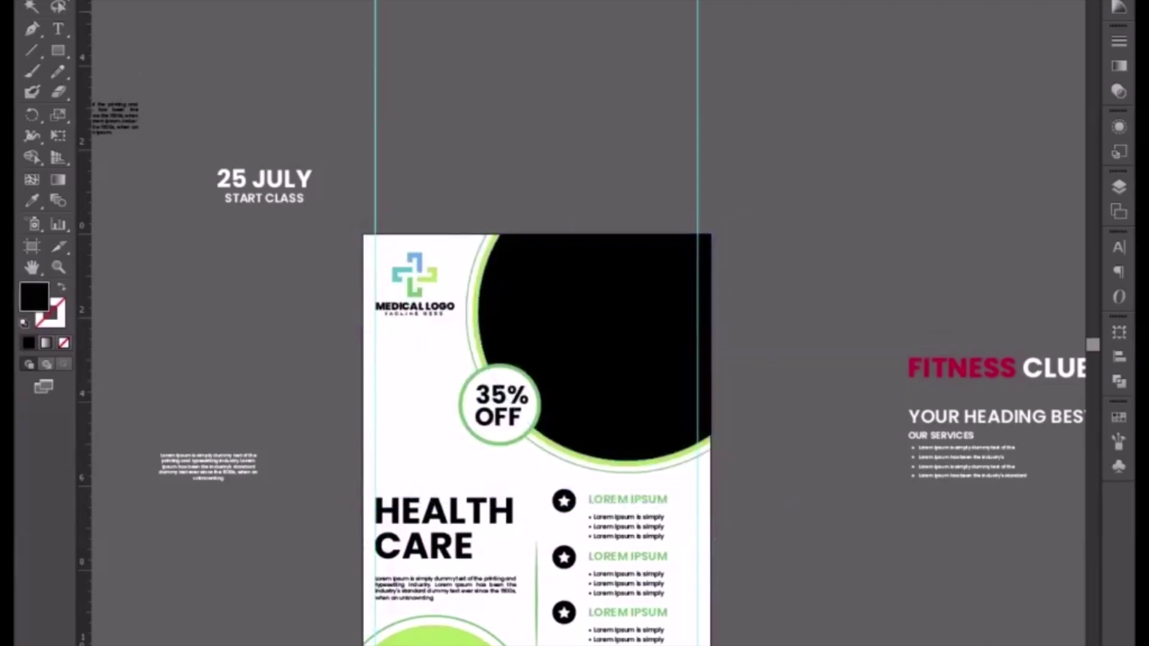
{"action": "key", "text": "ctrl+b"}
{"action": "right_click", "coordinate": [573, 311]}
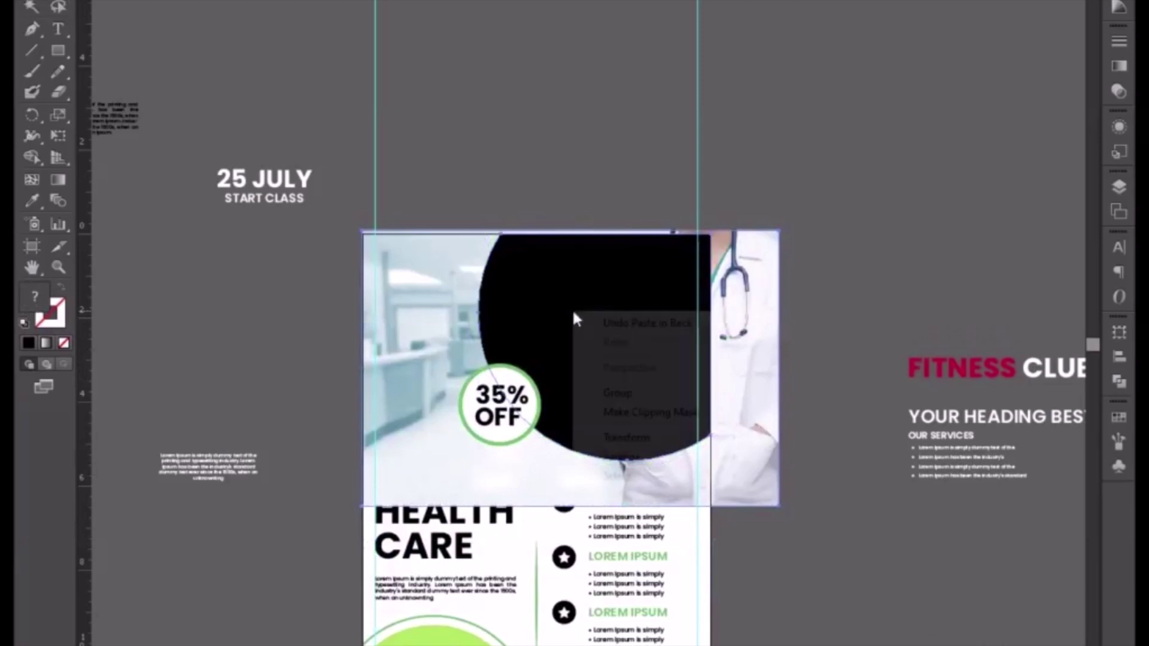
{"action": "left_click", "coordinate": [635, 412]}
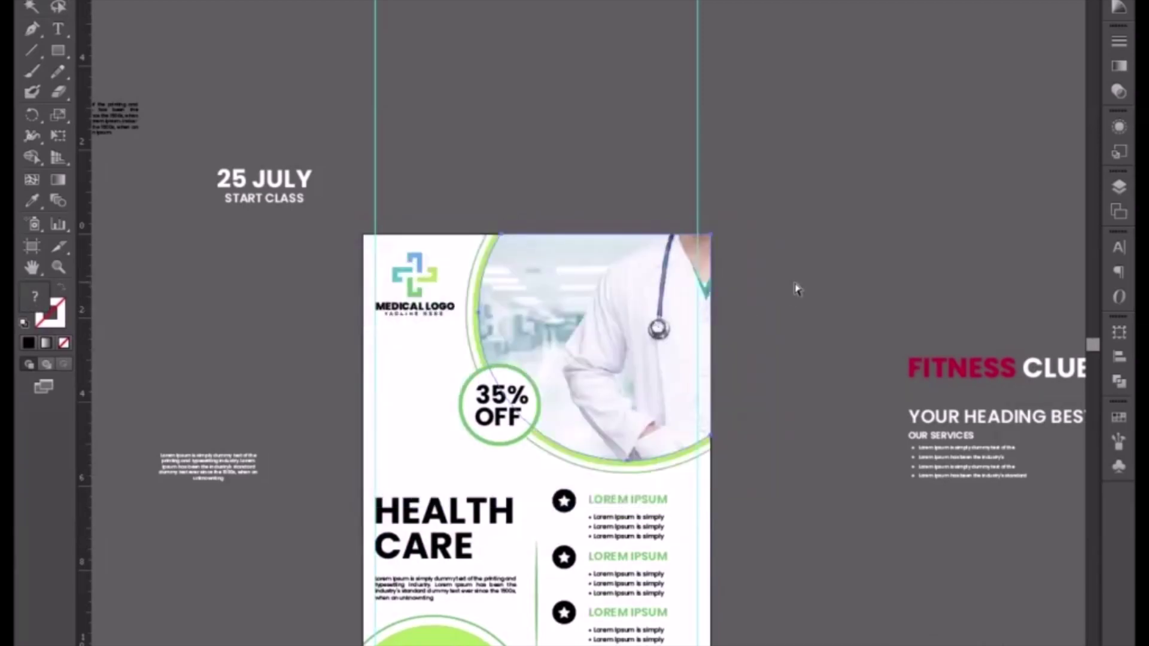
{"action": "left_click", "coordinate": [651, 355]}
{"action": "key", "text": "Left"}
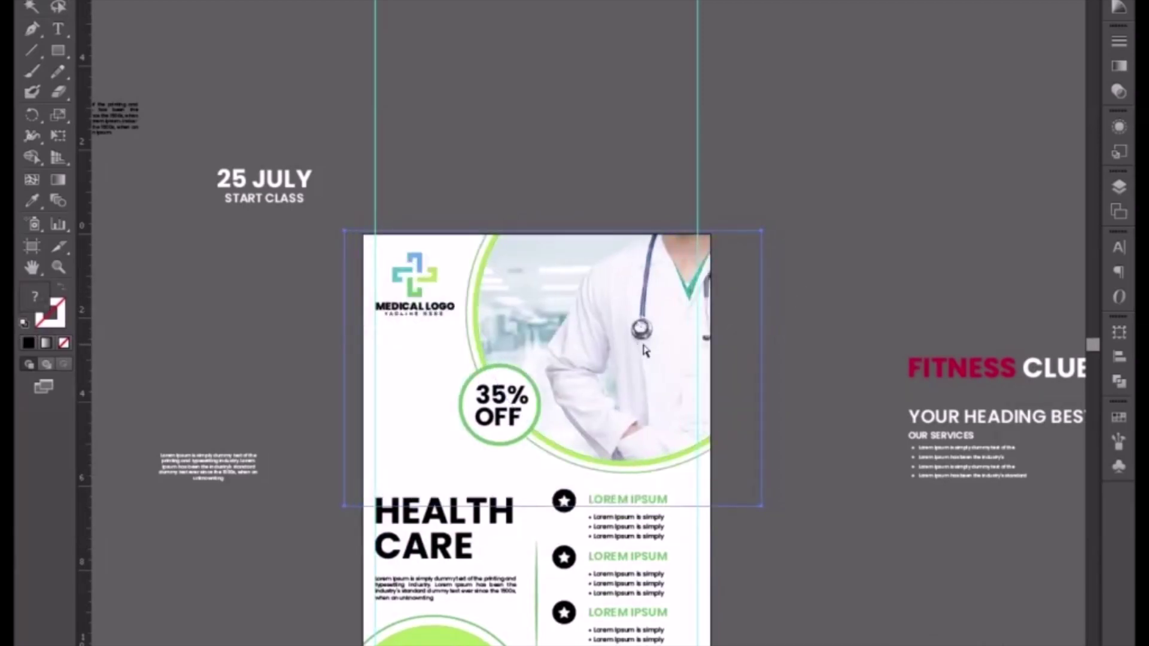
{"action": "key", "text": "Left"}
{"action": "key", "text": "Left"}
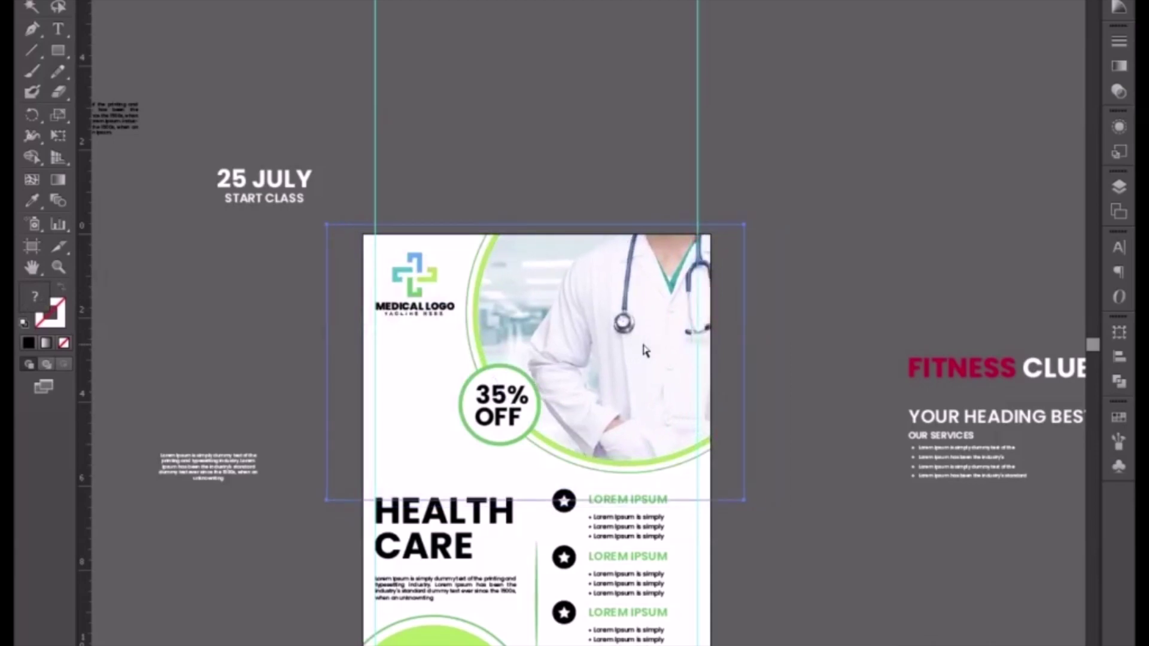
{"action": "key", "text": "Left"}
{"action": "key", "text": "Right"}
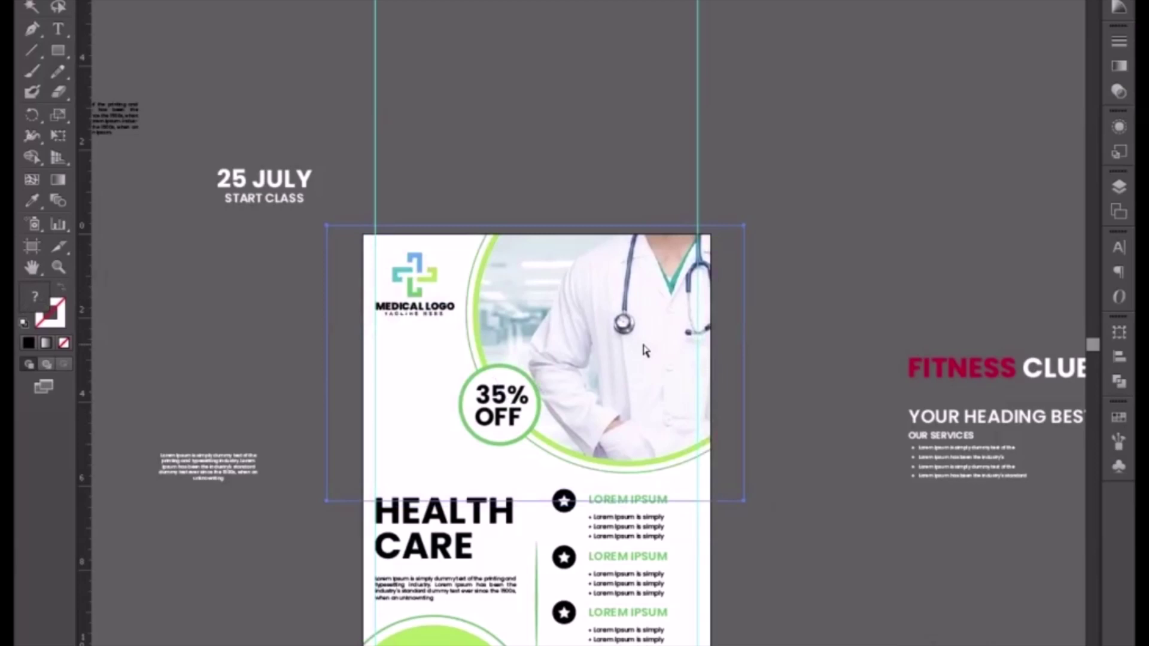
{"action": "scroll", "coordinate": [776, 478], "scroll_direction": "down", "scroll_amount": 3}
Eyedropper the green LOREM IPSUM heading style onto the fourth star's heading text.
{"action": "left_click", "coordinate": [785, 450]}
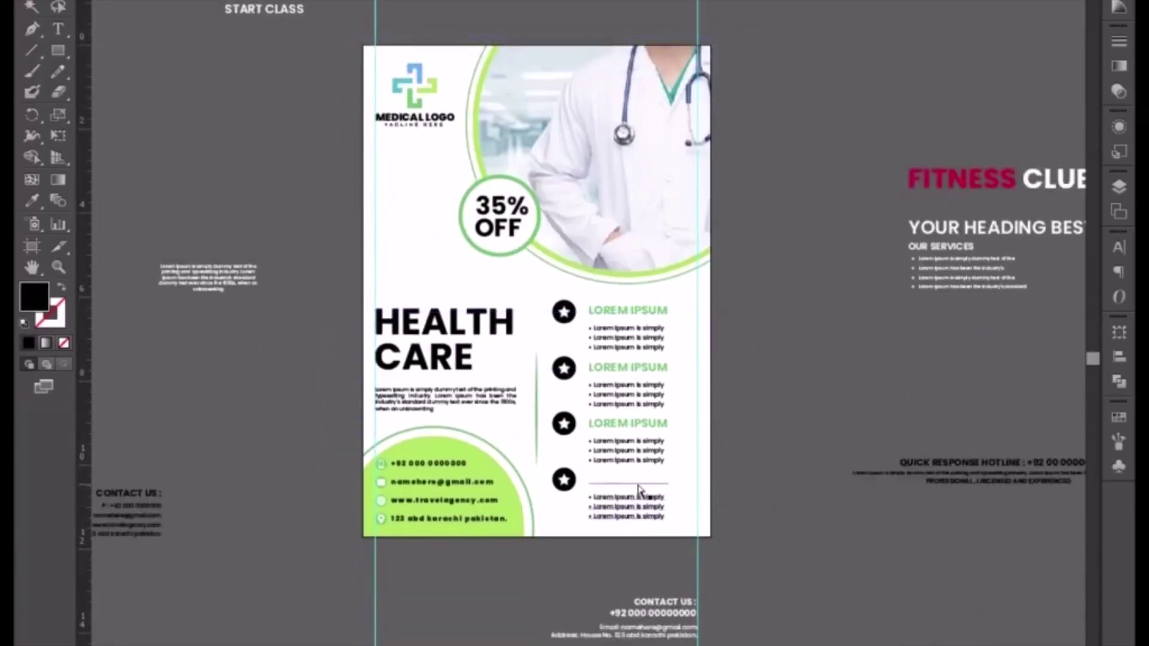
{"action": "key", "text": "t"}
{"action": "left_click", "coordinate": [672, 481]}
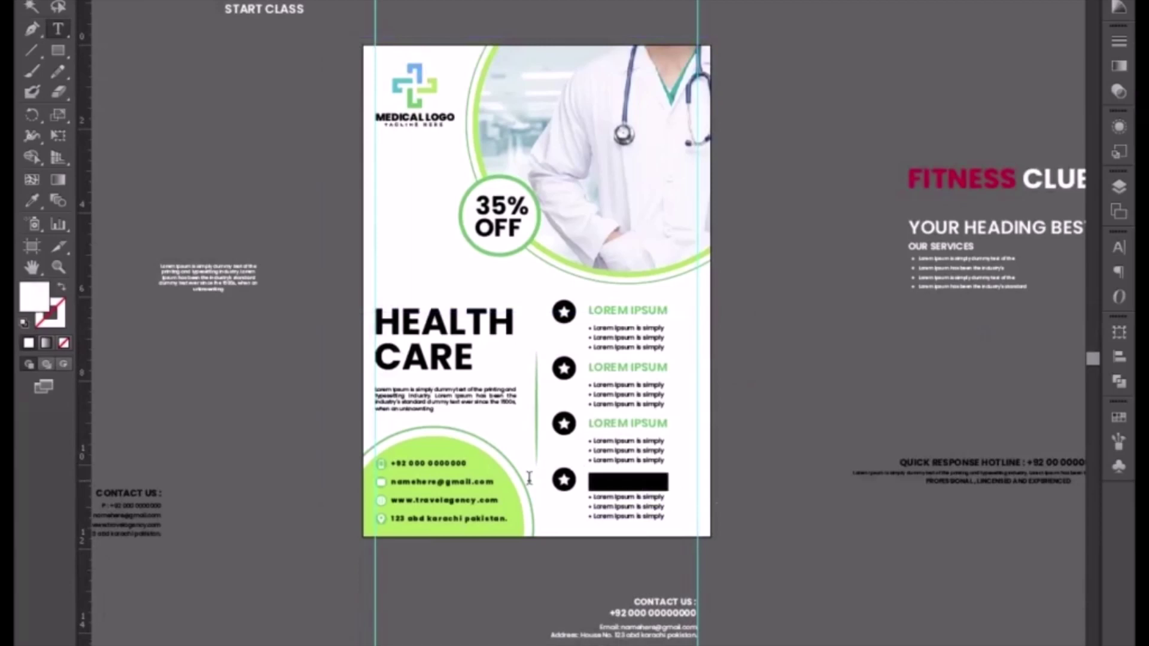
{"action": "left_click", "coordinate": [32, 199]}
{"action": "left_click", "coordinate": [609, 422]}
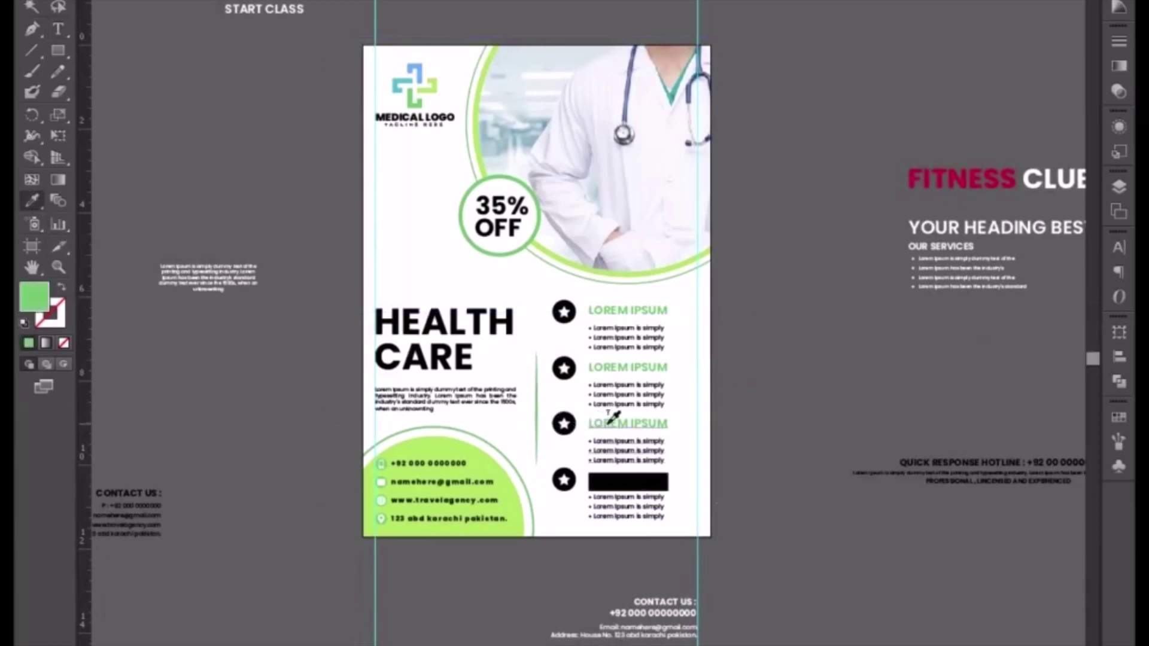
{"action": "left_click", "coordinate": [32, 6]}
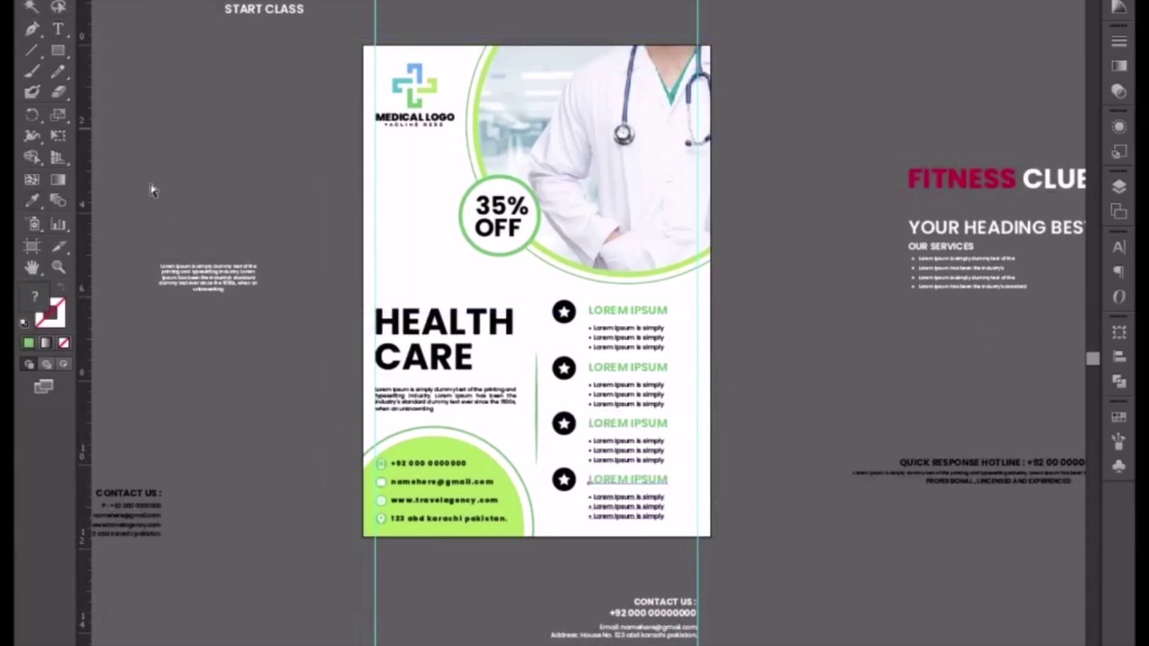
{"action": "left_click", "coordinate": [275, 354]}
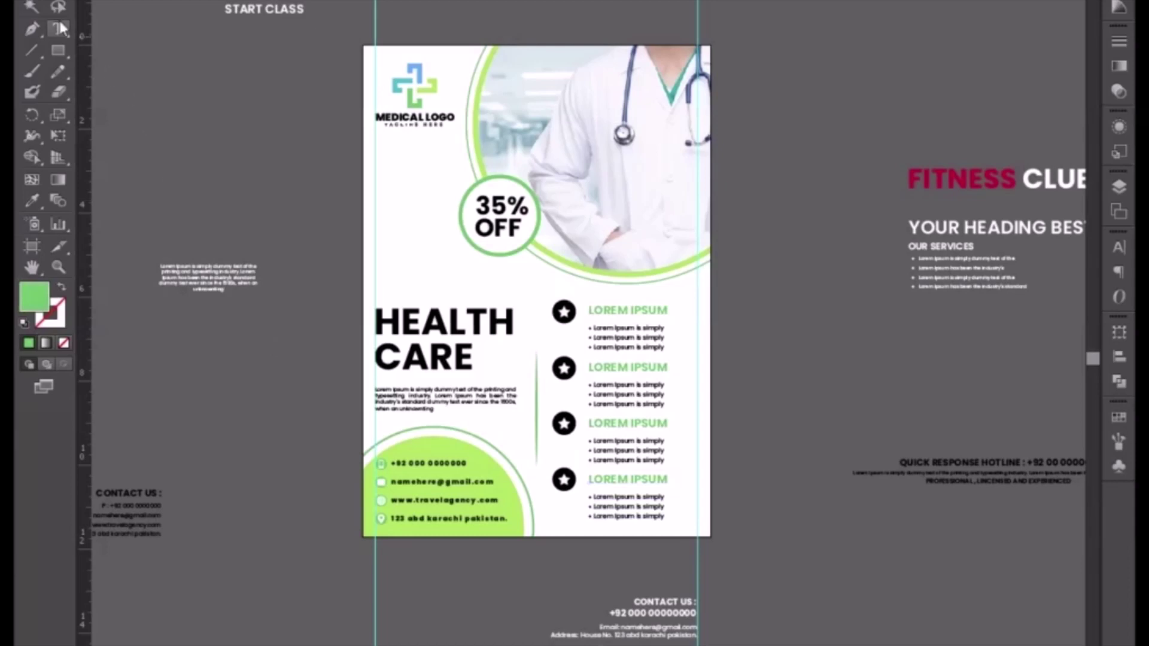
Marquee-select all the star bullet groups and shift them to the right.
{"action": "key", "text": "ctrl+equal"}
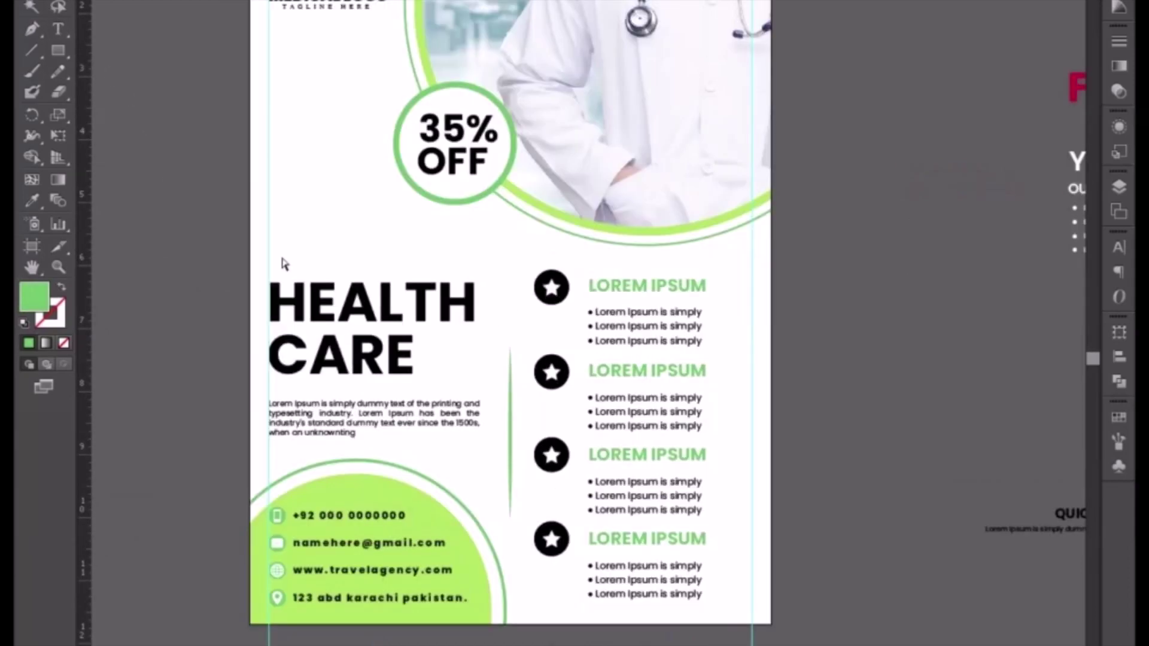
{"action": "left_click_drag", "start_coordinate": [411, 398], "coordinate": [446, 430]}
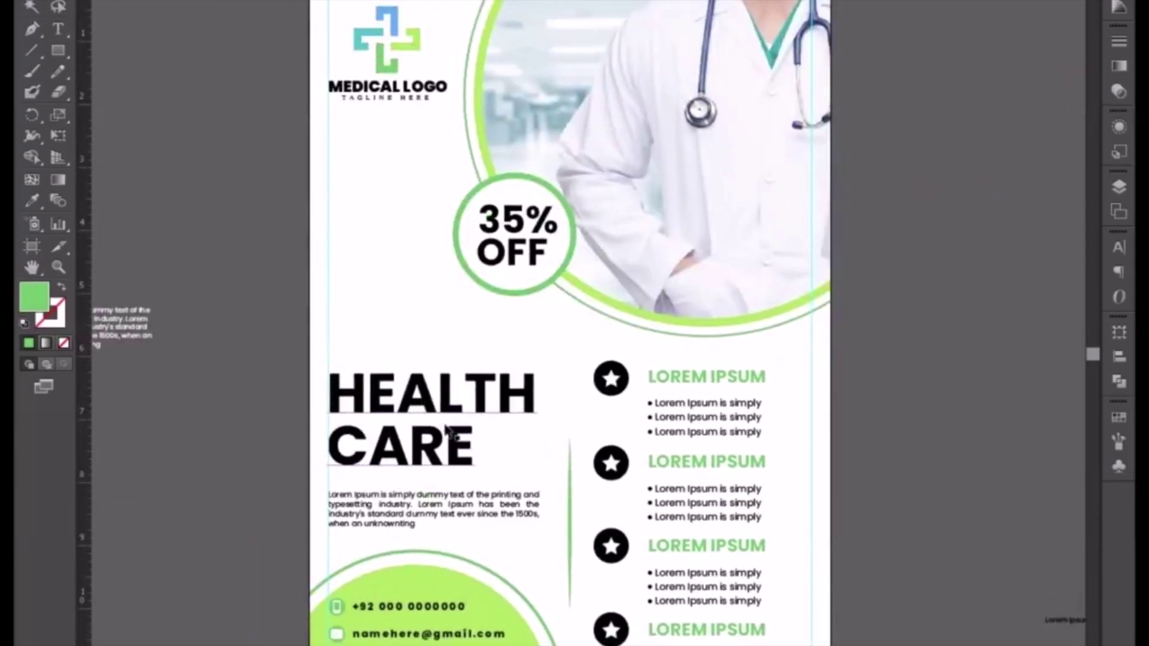
{"action": "scroll", "coordinate": [446, 430], "scroll_direction": "up", "scroll_amount": 1}
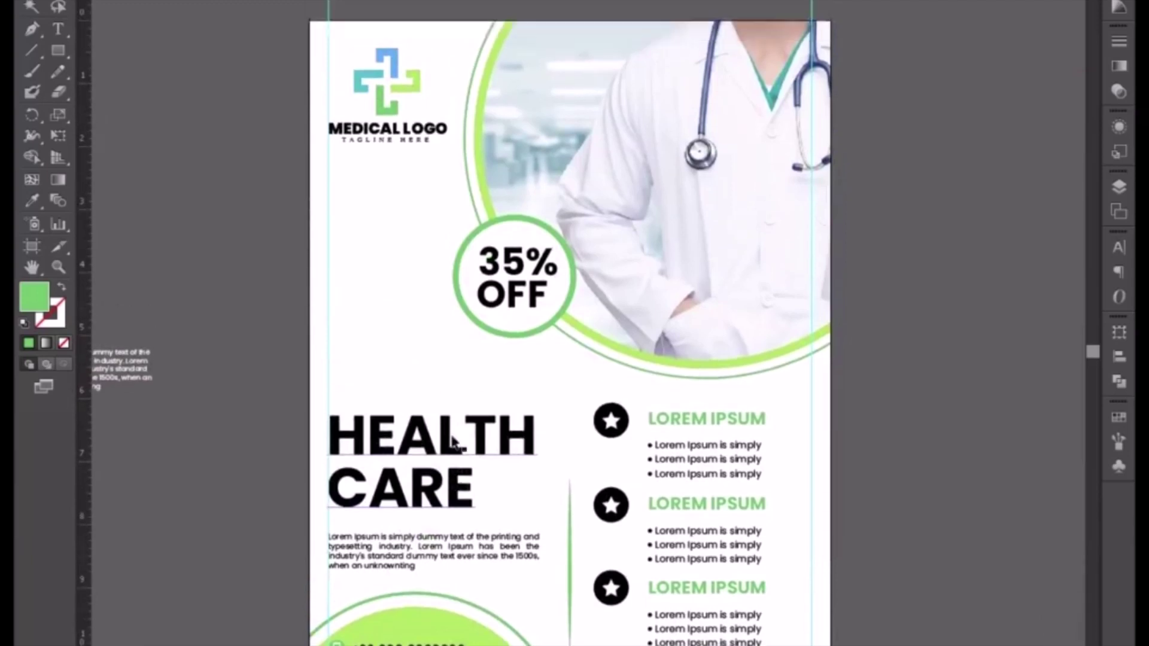
{"action": "left_click", "coordinate": [682, 434]}
{"action": "left_click_drag", "start_coordinate": [585, 407], "coordinate": [593, 640]}
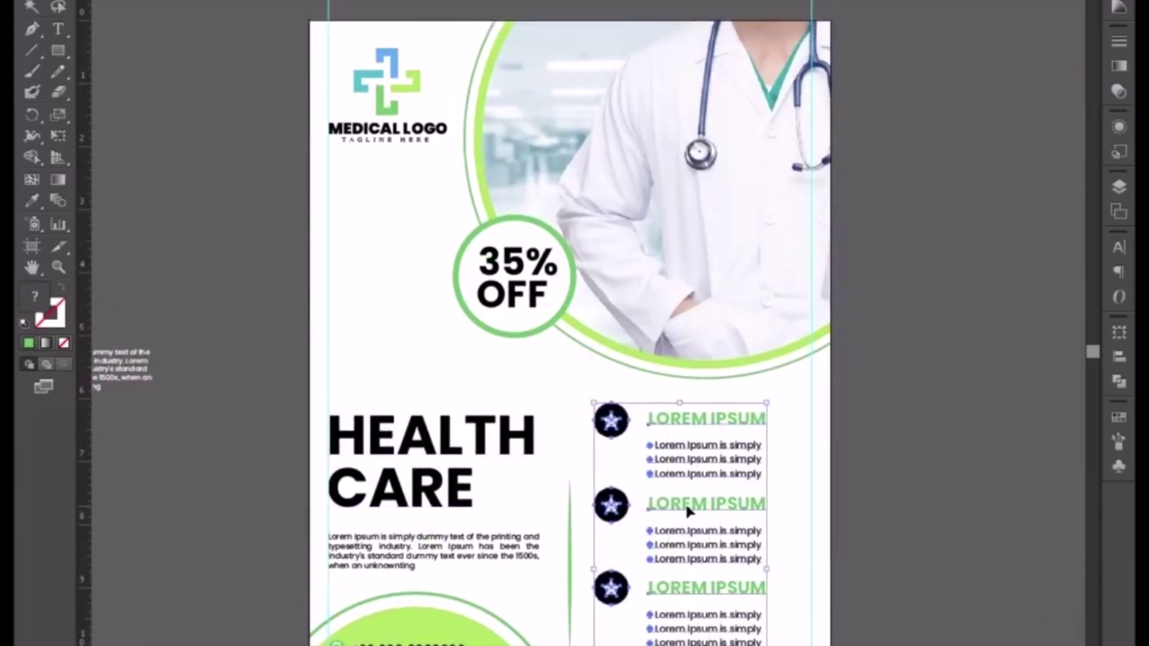
{"action": "left_click_drag", "start_coordinate": [687, 512], "coordinate": [710, 509]}
{"action": "key", "text": "Left"}
{"action": "key", "text": "Left"}
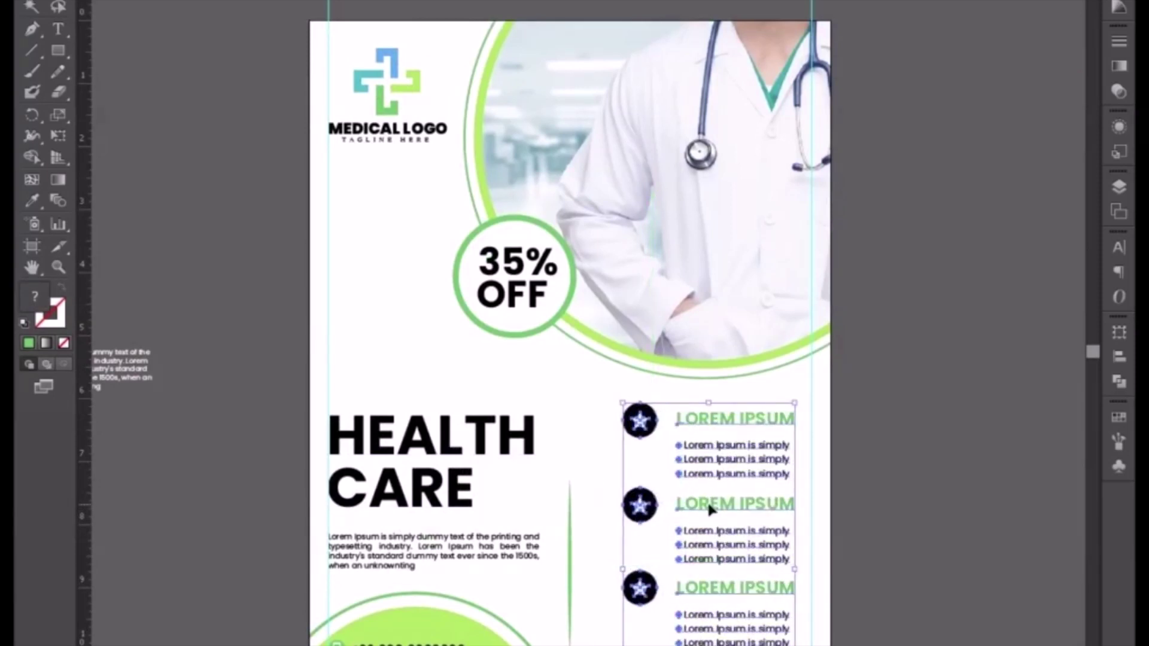
{"action": "key", "text": "Left"}
{"action": "key", "text": "Left"}
{"action": "left_click", "coordinate": [579, 530]}
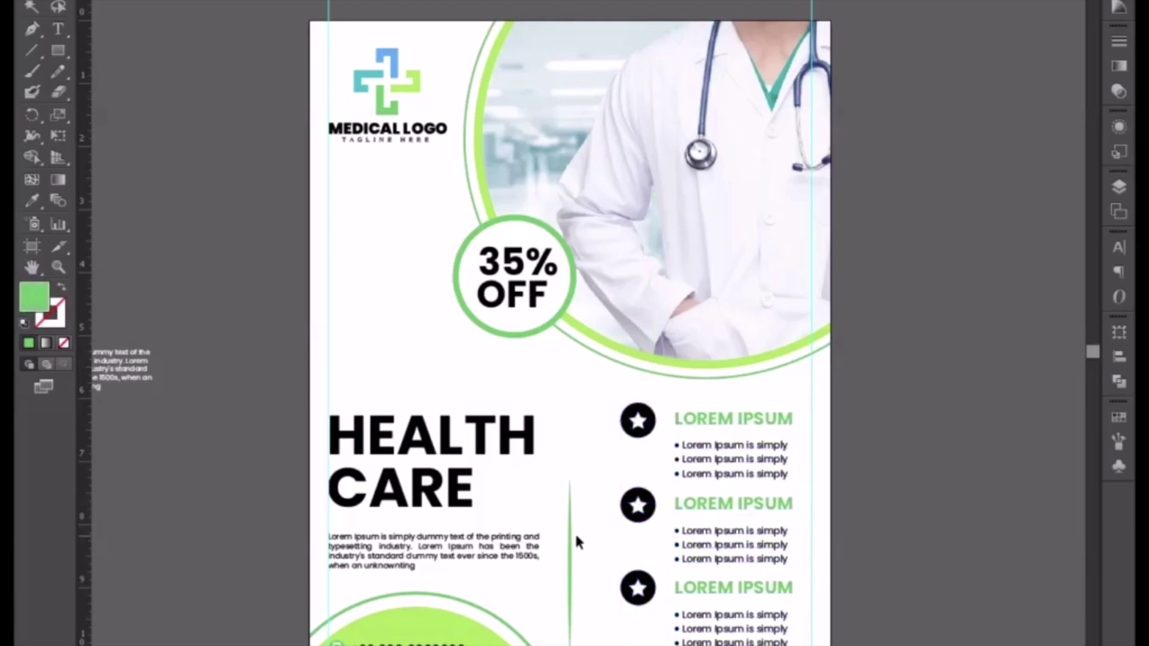
Move the thin green divider line slightly to the right.
{"action": "left_click", "coordinate": [570, 553]}
{"action": "left_click_drag", "start_coordinate": [571, 555], "coordinate": [576, 547]}
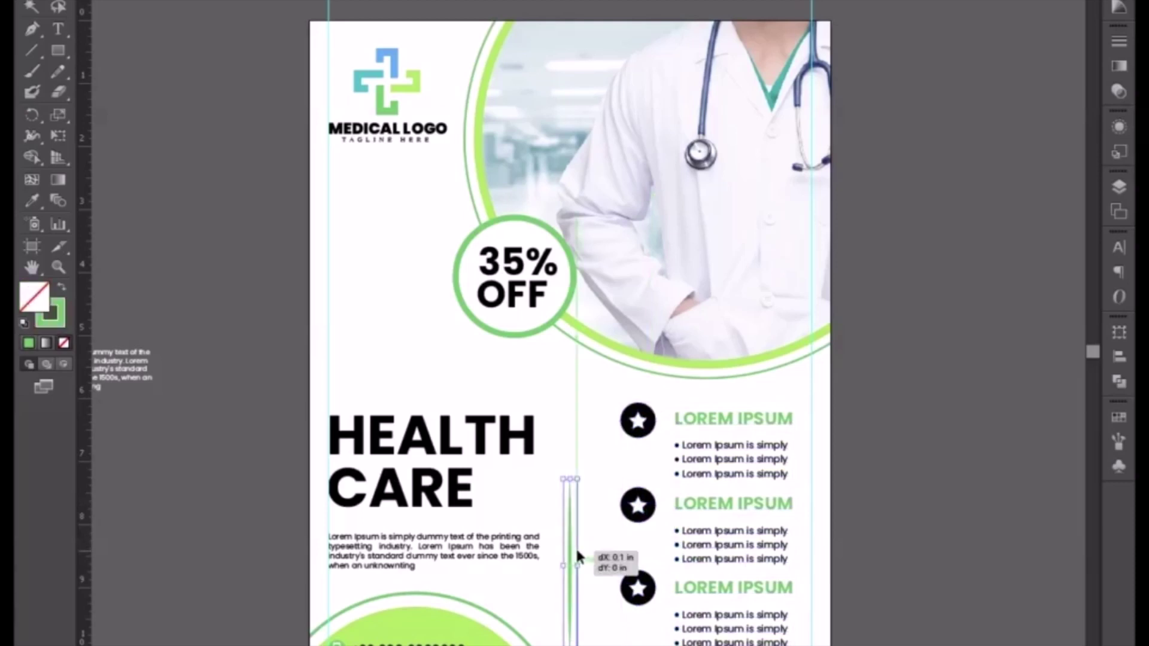
{"action": "left_click", "coordinate": [592, 474]}
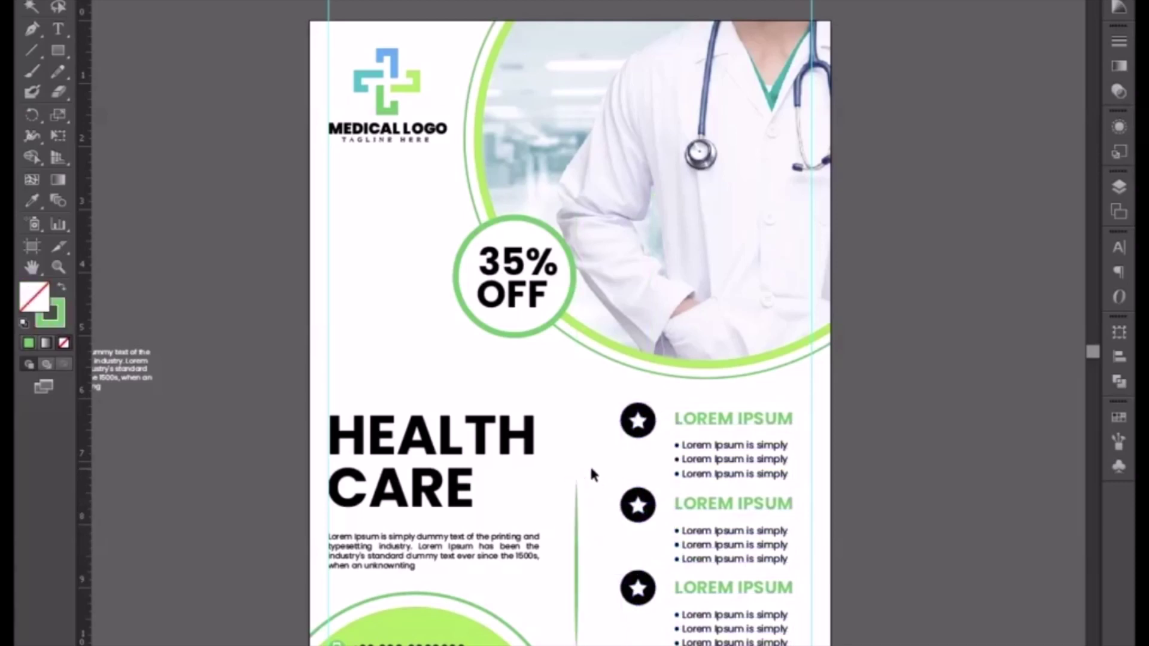
{"action": "scroll", "coordinate": [591, 473], "scroll_direction": "down", "scroll_amount": 3}
{"action": "scroll", "coordinate": [592, 473], "scroll_direction": "up", "scroll_amount": 1}
{"action": "scroll", "coordinate": [797, 478], "scroll_direction": "up", "scroll_amount": 1}
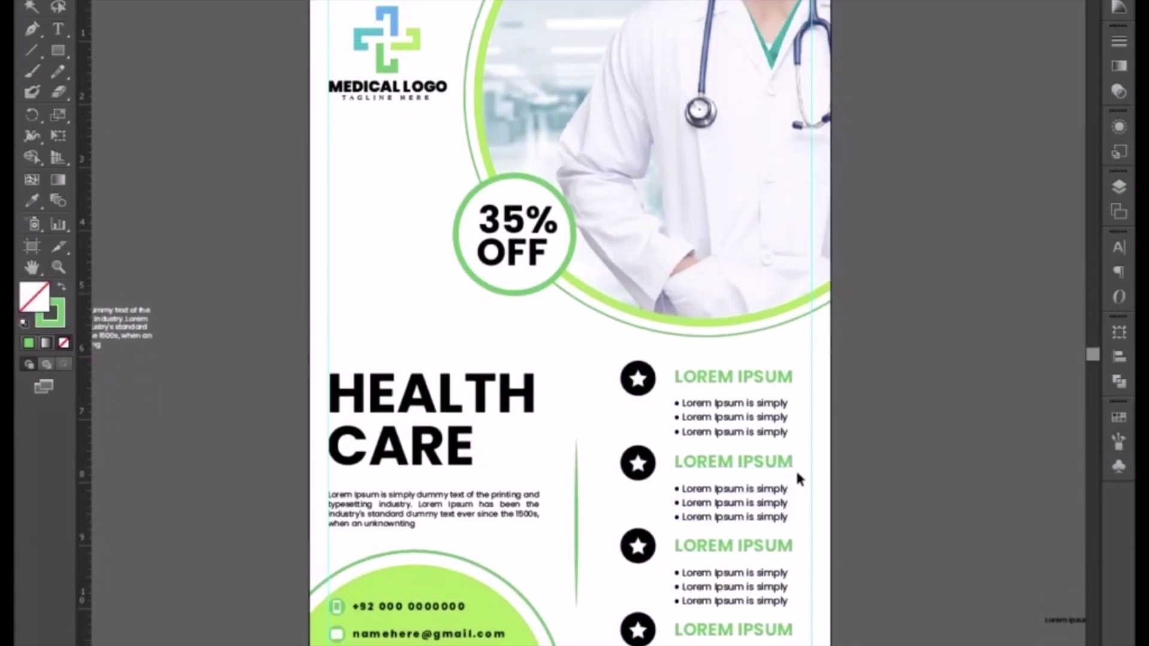
{"action": "scroll", "coordinate": [798, 478], "scroll_direction": "up", "scroll_amount": 1}
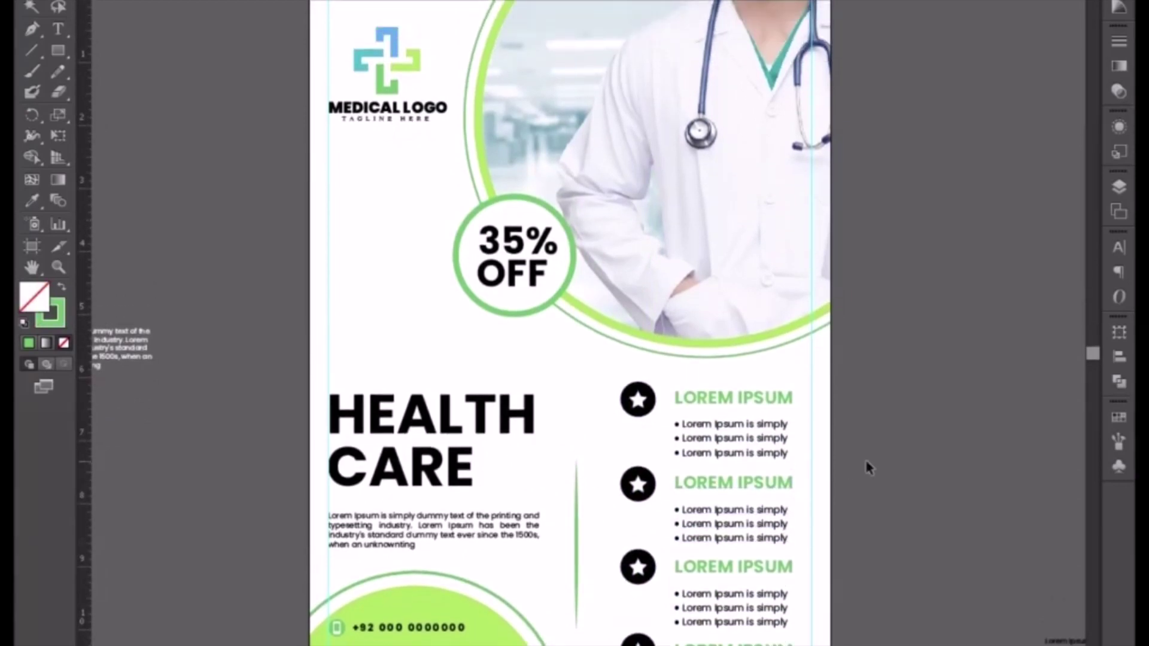